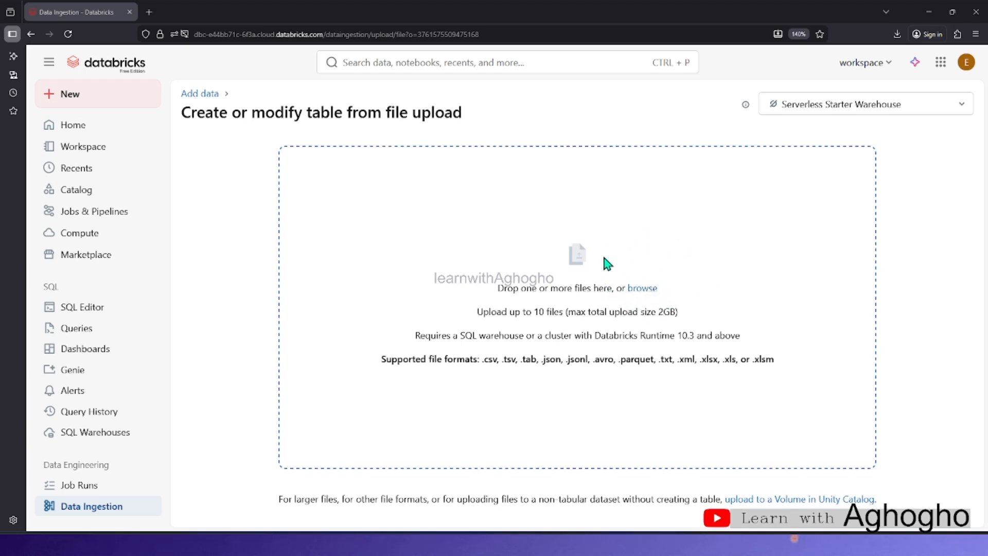
Upload the projects file from the DataBricksProject folder for a new table and select its projects.csv sheet.
{"action": "left_click", "coordinate": [637, 291]}
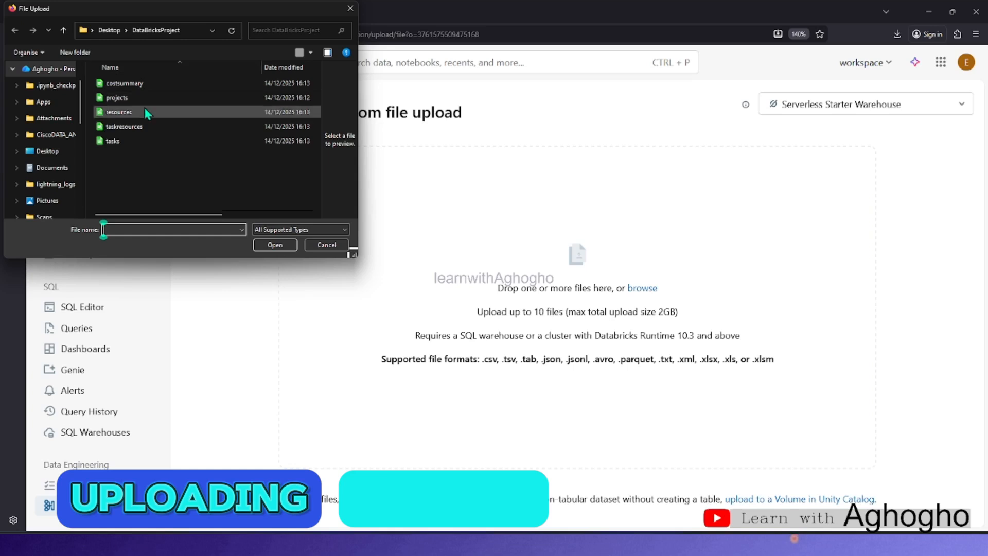
{"action": "double_click", "coordinate": [116, 98]}
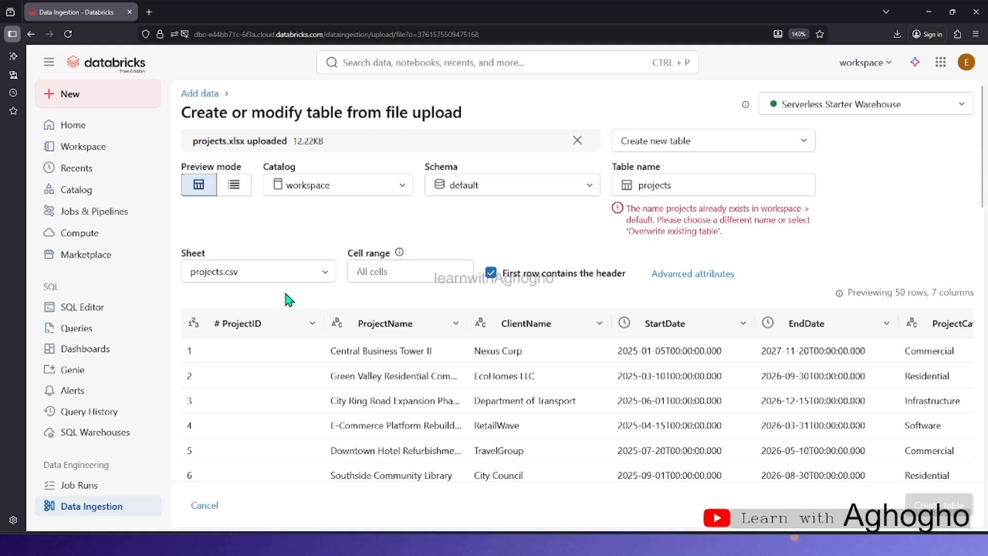
{"action": "left_click", "coordinate": [324, 274]}
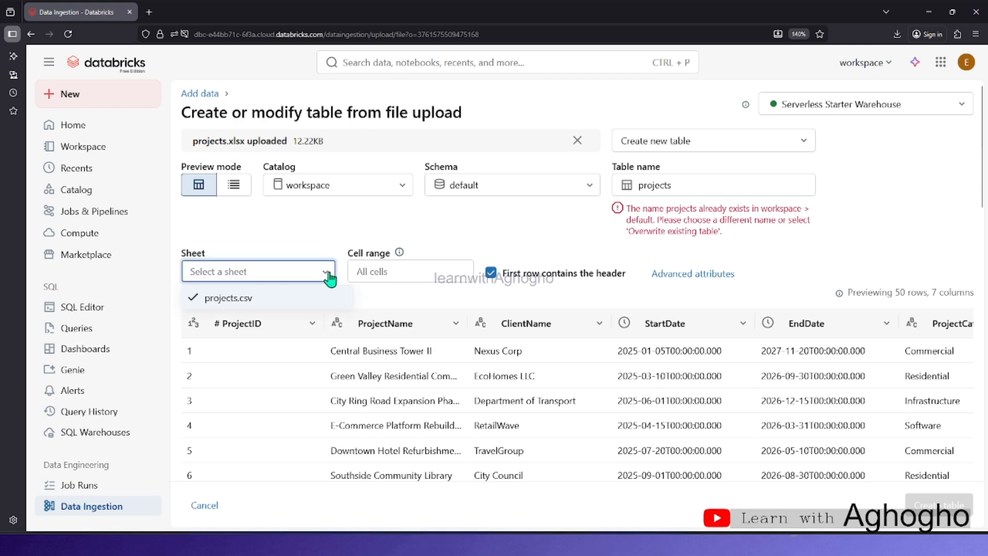
{"action": "left_click", "coordinate": [280, 298]}
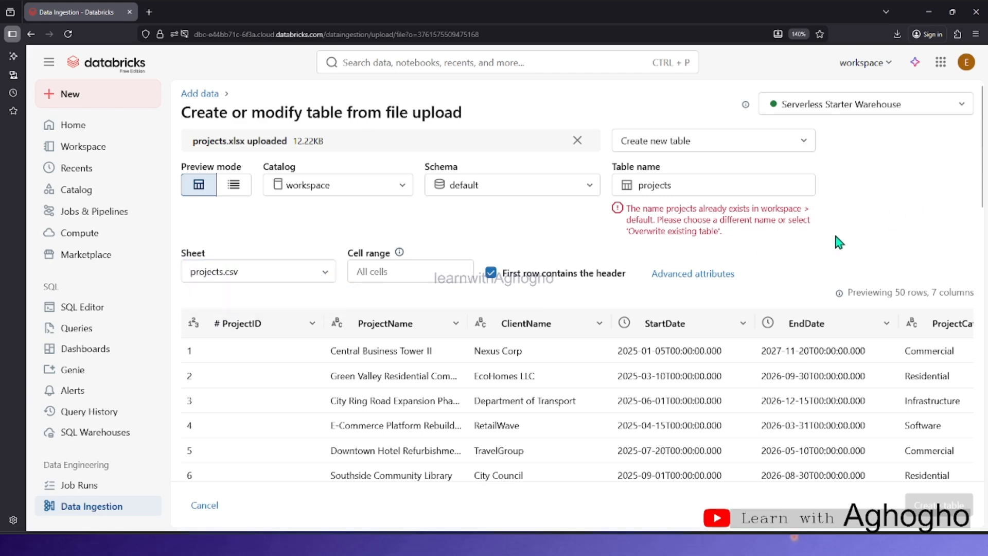
Look through the previewed project rows and leave the upload page, discarding the unsaved changes.
{"action": "scroll", "coordinate": [755, 262], "scroll_direction": "down", "scroll_amount": 5}
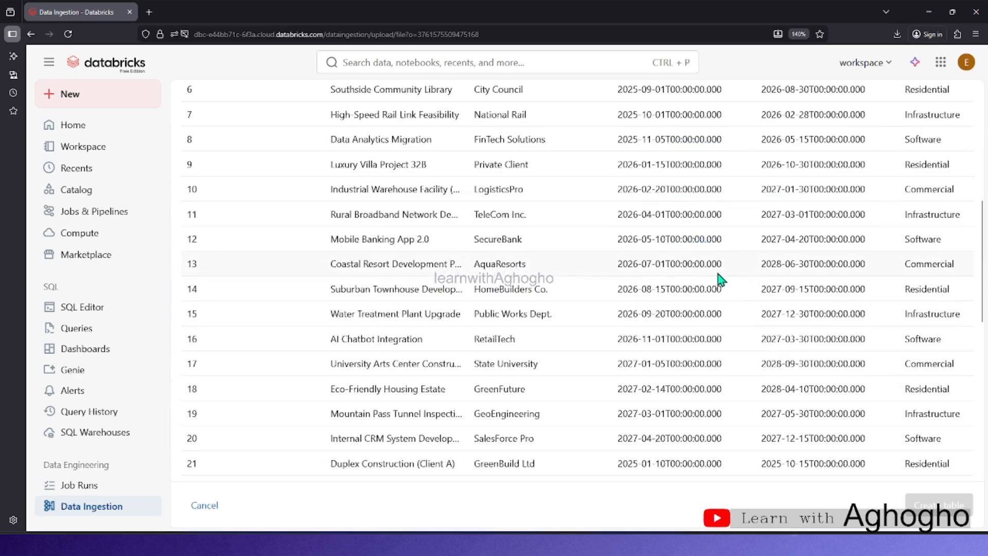
{"action": "scroll", "coordinate": [718, 277], "scroll_direction": "down", "scroll_amount": 6}
{"action": "scroll", "coordinate": [822, 275], "scroll_direction": "down", "scroll_amount": 3}
{"action": "scroll", "coordinate": [626, 270], "scroll_direction": "up", "scroll_amount": 5}
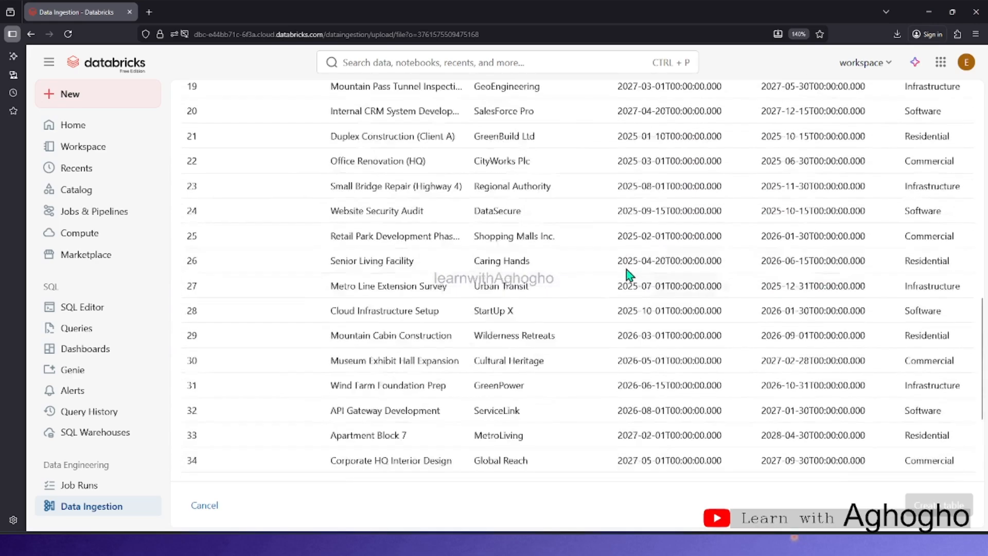
{"action": "scroll", "coordinate": [626, 269], "scroll_direction": "up", "scroll_amount": 9}
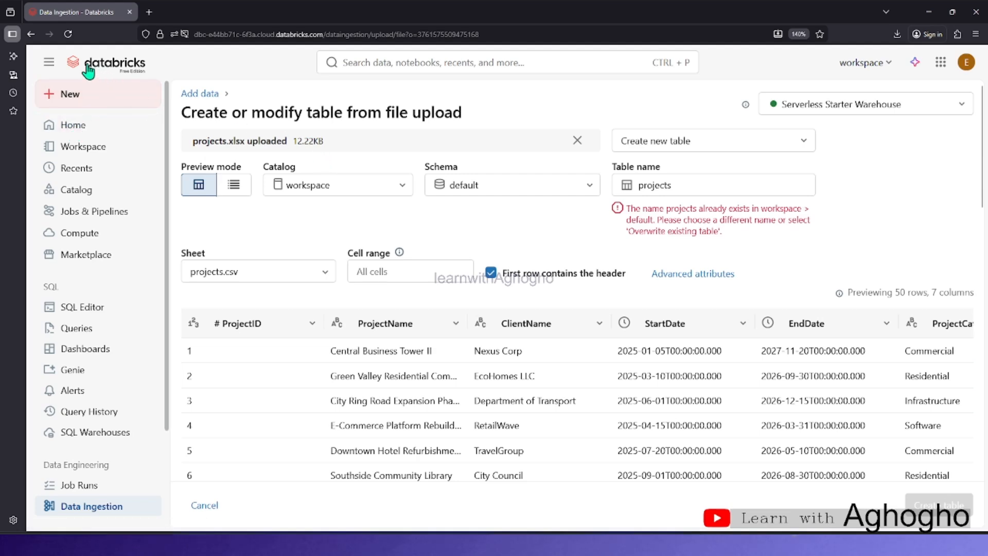
{"action": "left_click", "coordinate": [32, 37]}
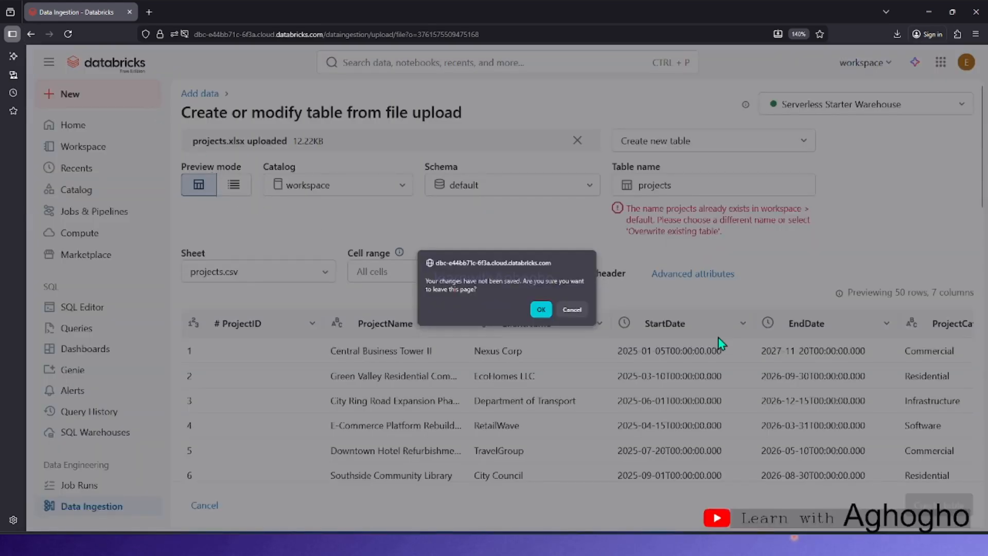
{"action": "left_click", "coordinate": [540, 309]}
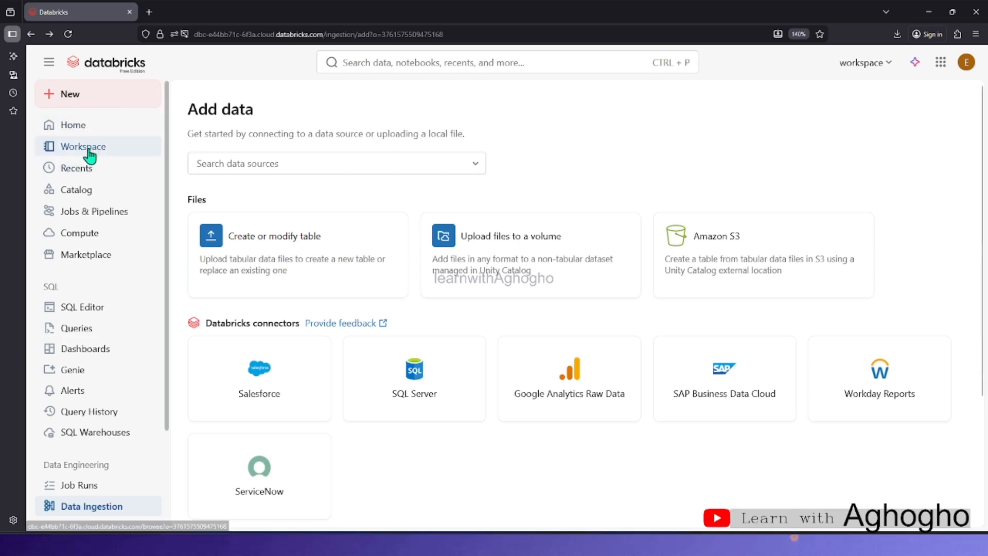
Open the SQL Editor and close the New Query 2025-12-14 4:45pm and 5:05pm queries.
{"action": "left_click", "coordinate": [98, 175]}
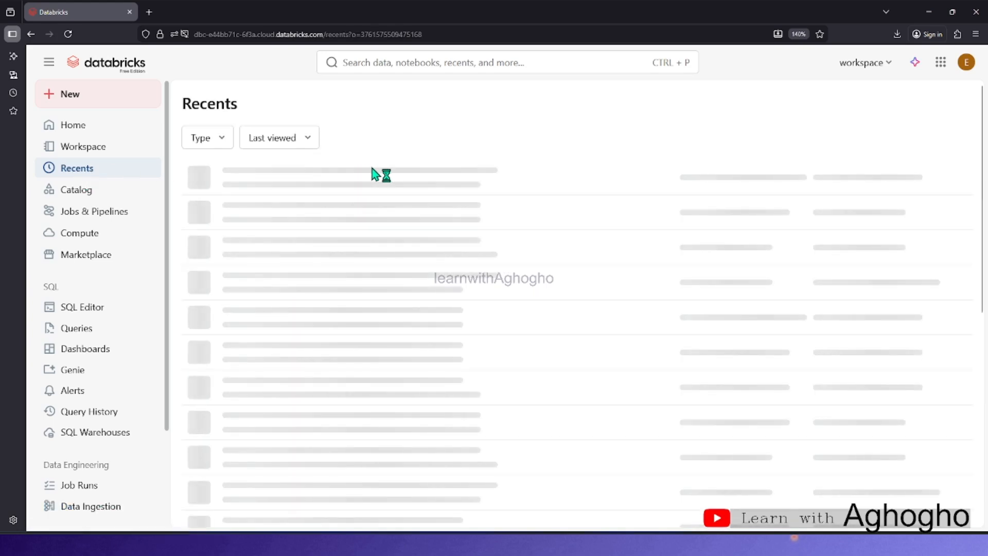
{"action": "left_click", "coordinate": [115, 308]}
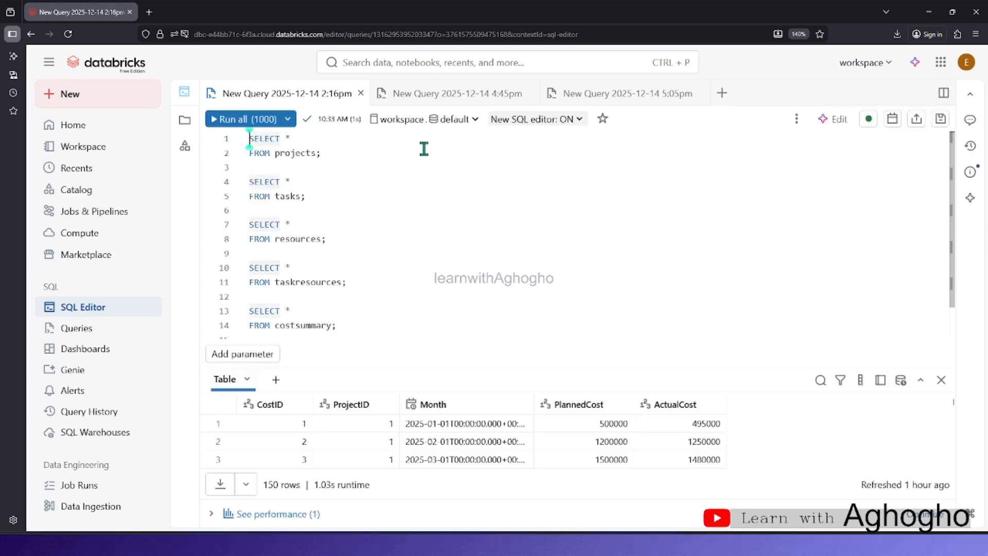
{"action": "left_click", "coordinate": [480, 99]}
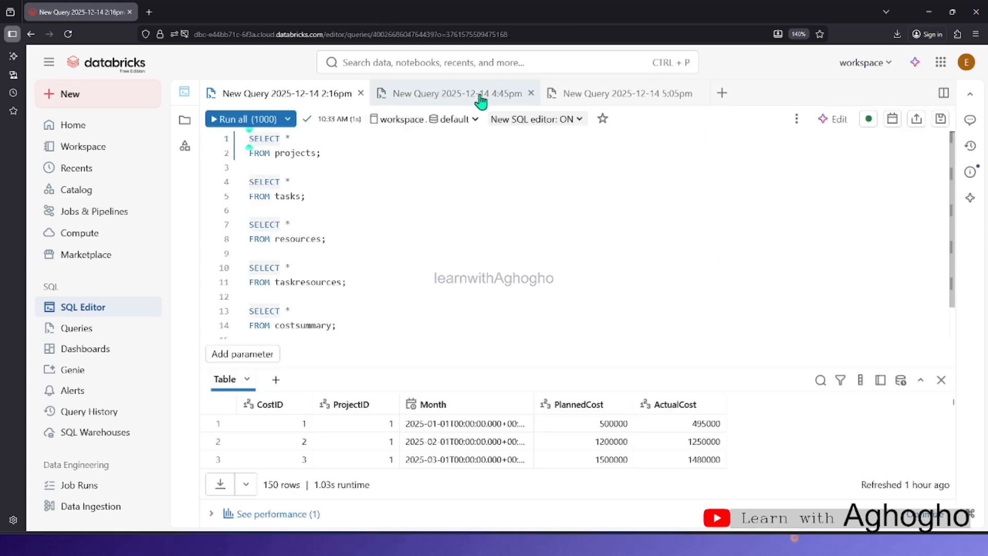
{"action": "left_click", "coordinate": [530, 94]}
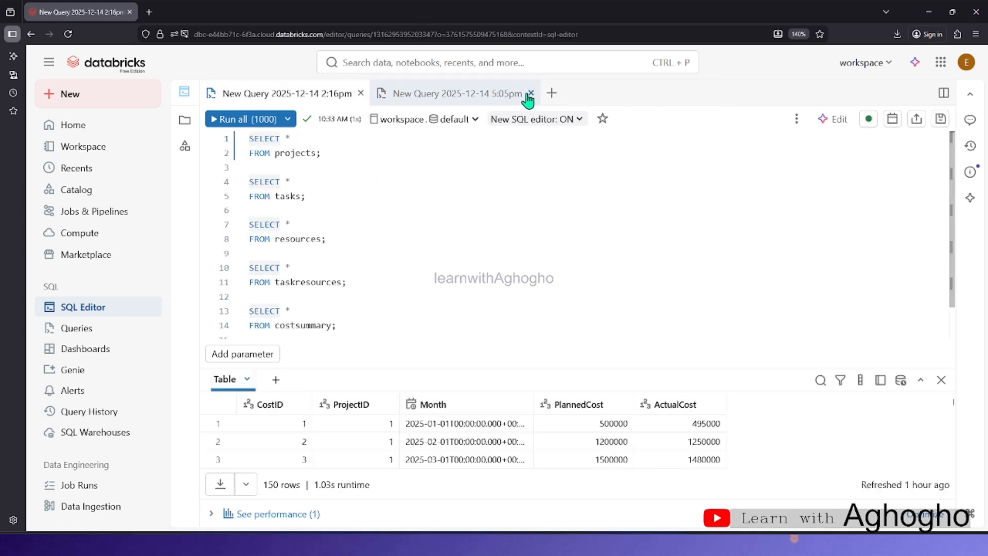
{"action": "left_click", "coordinate": [531, 94]}
{"action": "left_click", "coordinate": [373, 187]}
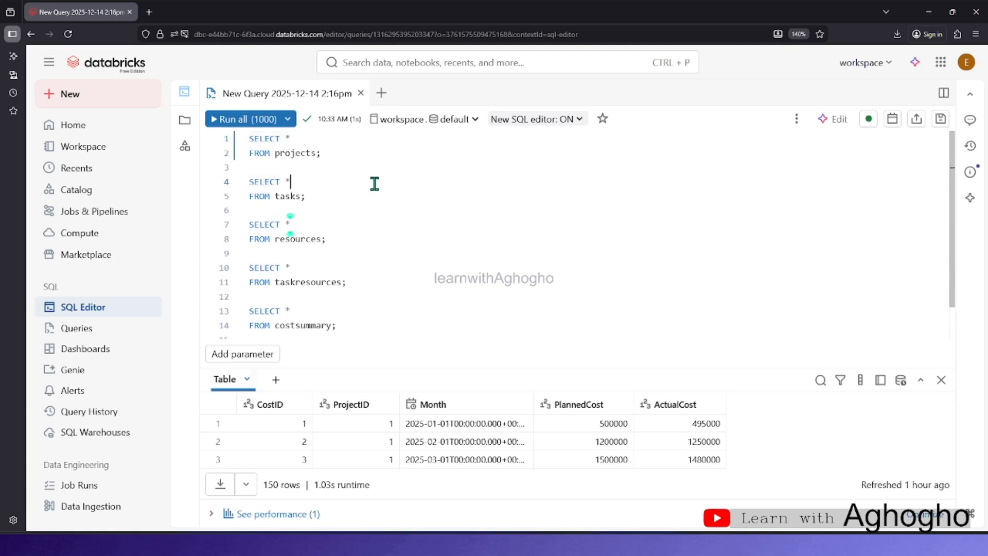
Create a new blank query and close the New Query 2025-12-14 2:16pm query.
{"action": "left_click", "coordinate": [384, 95]}
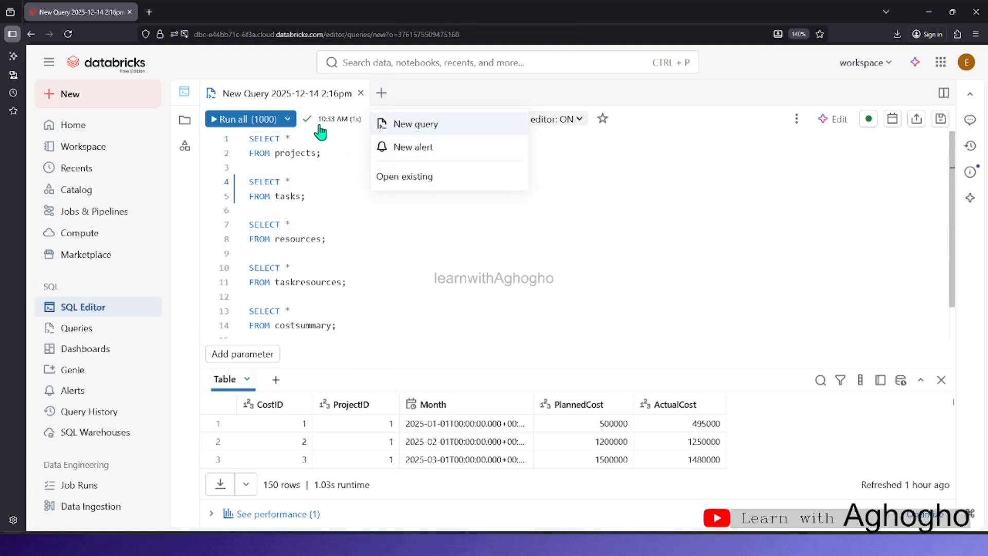
{"action": "left_click", "coordinate": [382, 123]}
{"action": "left_click", "coordinate": [360, 94]}
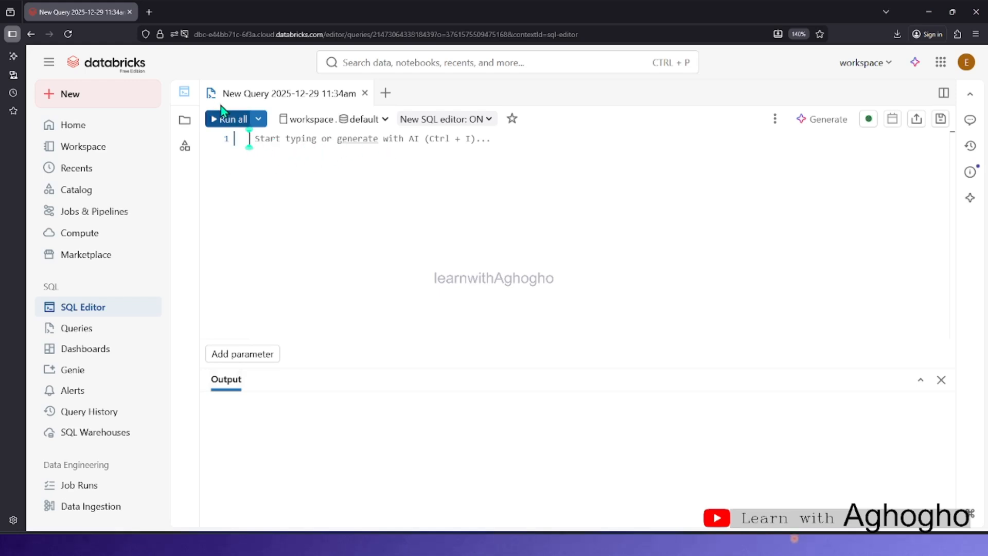
Reopen New Query 2025-12-14 2:16pm from the recent items to check its SELECT statements, and return to the blank query.
{"action": "left_click", "coordinate": [93, 174]}
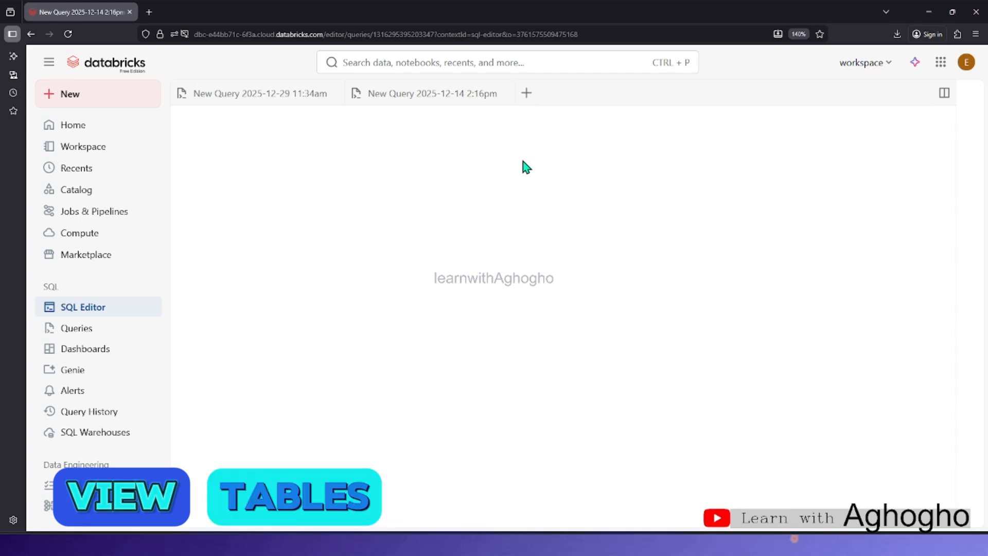
{"action": "left_click", "coordinate": [445, 97]}
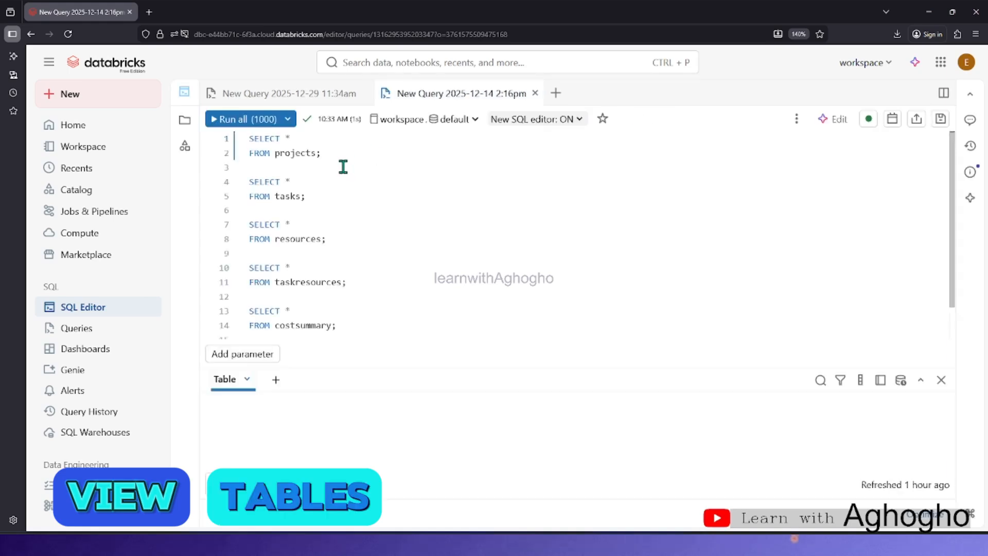
{"action": "left_click", "coordinate": [296, 166]}
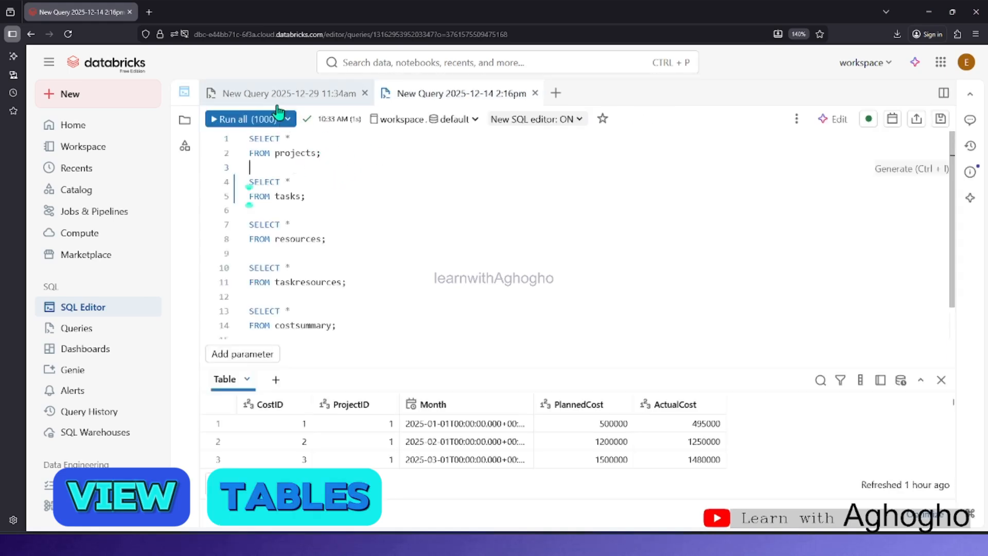
{"action": "left_click", "coordinate": [271, 96]}
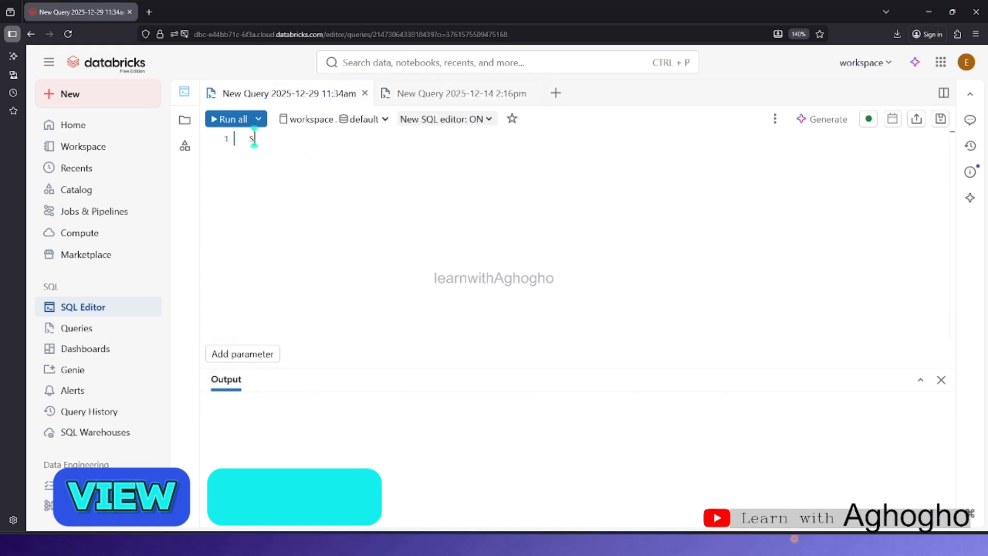
Write the statement SELECT * FROM projects; in the blank query and run it.
{"action": "type", "text": "SELECT"}
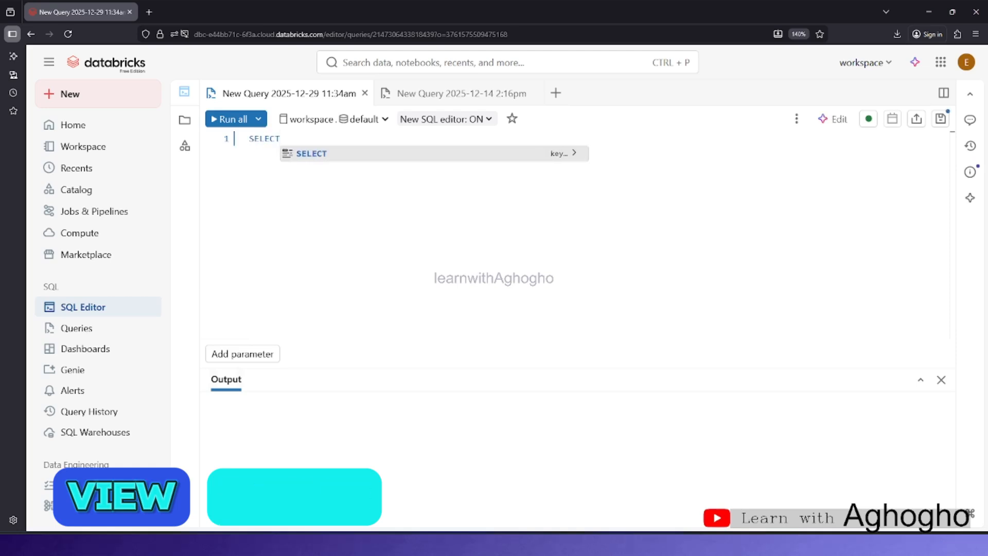
{"action": "type", "text": " @"}
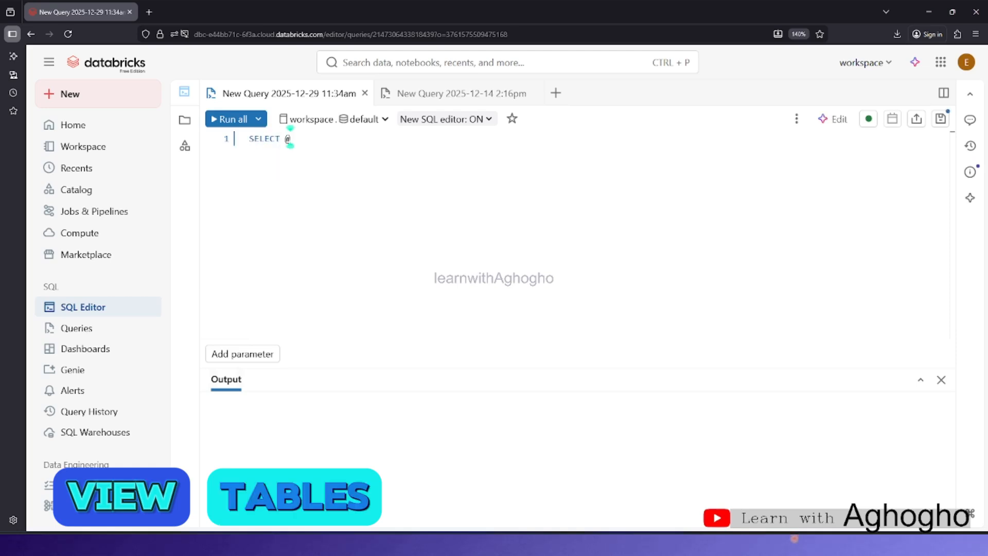
{"action": "key", "text": "BackSpace"}
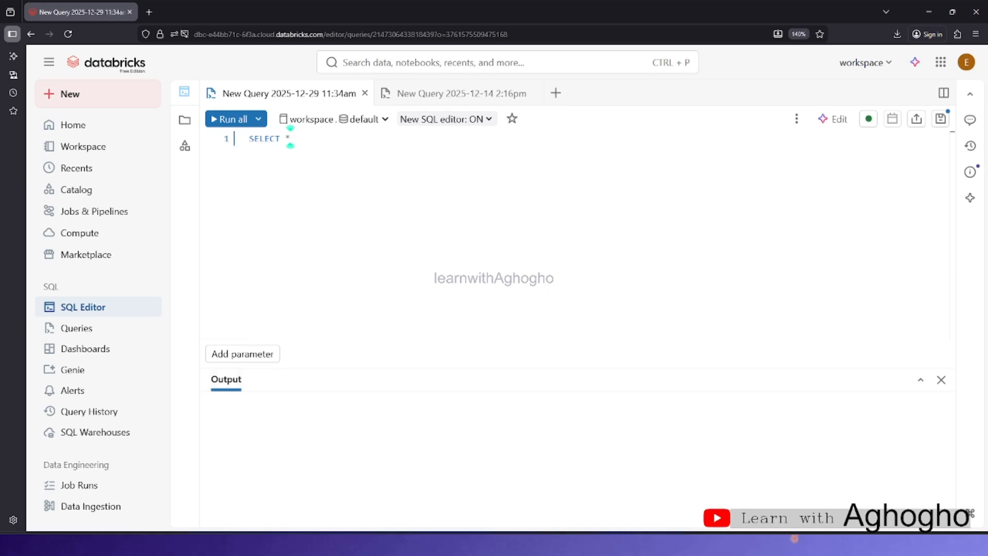
{"action": "key", "text": "Return"}
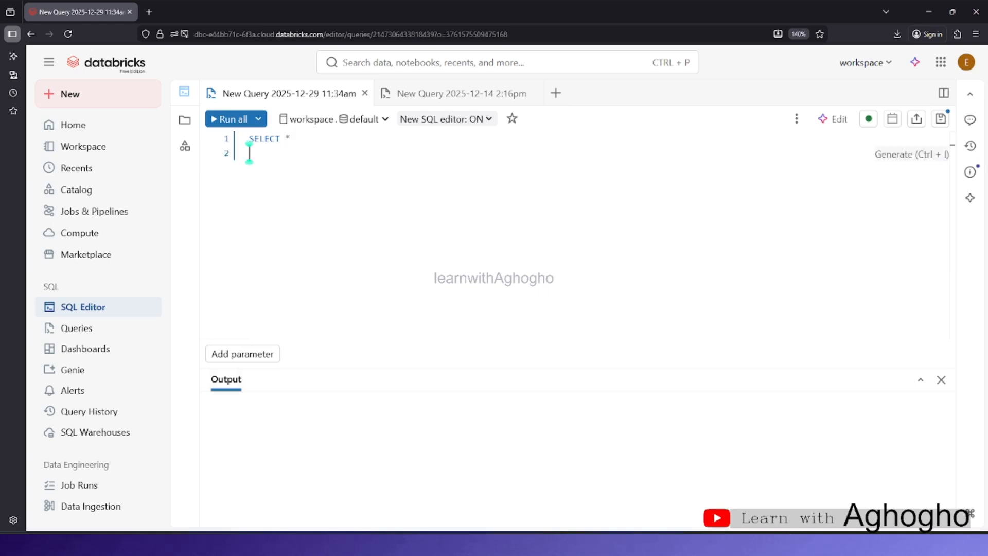
{"action": "type", "text": "FROM "}
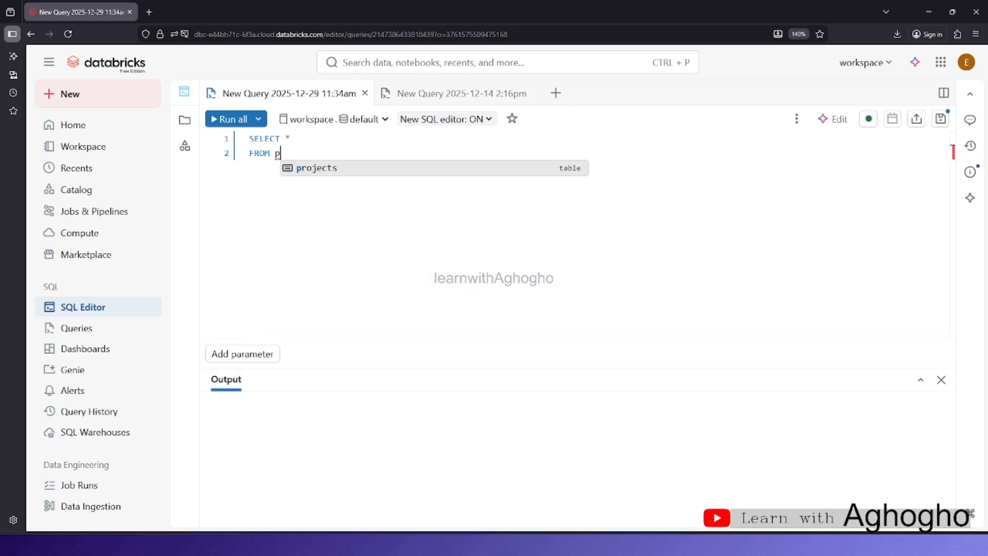
{"action": "type", "text": "p"}
{"action": "key", "text": "Tab"}
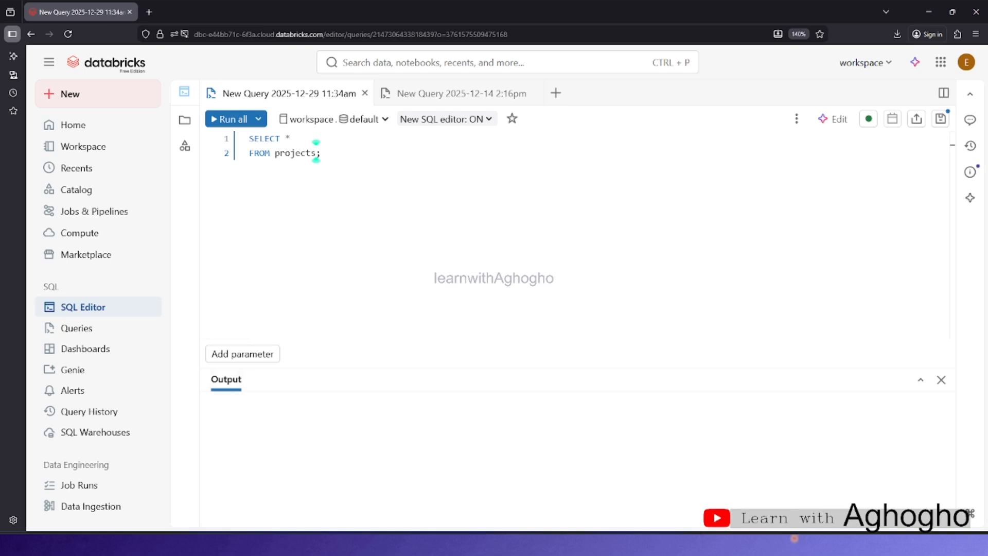
{"action": "left_click", "coordinate": [229, 119]}
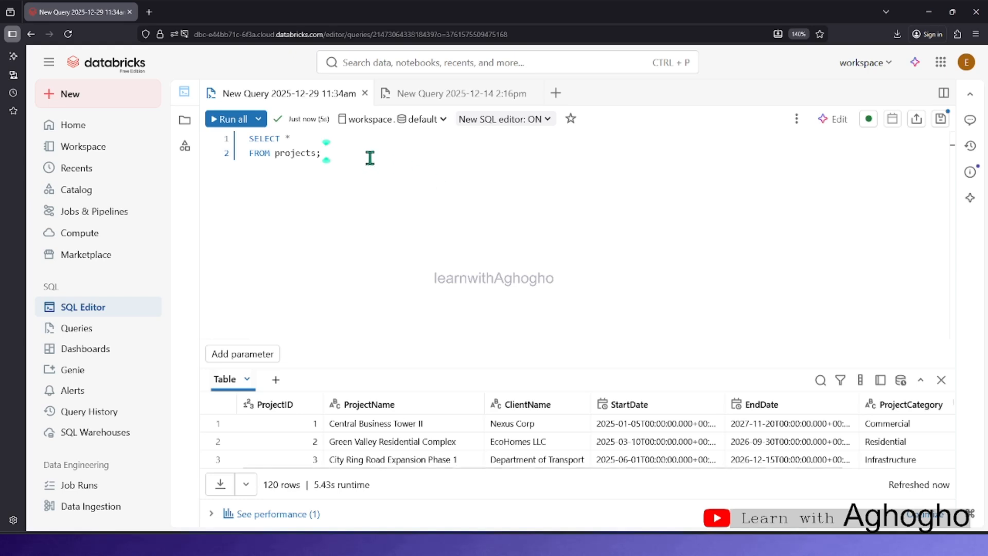
Add a second SELECT * statement below the first, separated by an empty line, accepting the suggested FROM projects; line.
{"action": "key", "text": "Return"}
{"action": "key", "text": "Return"}
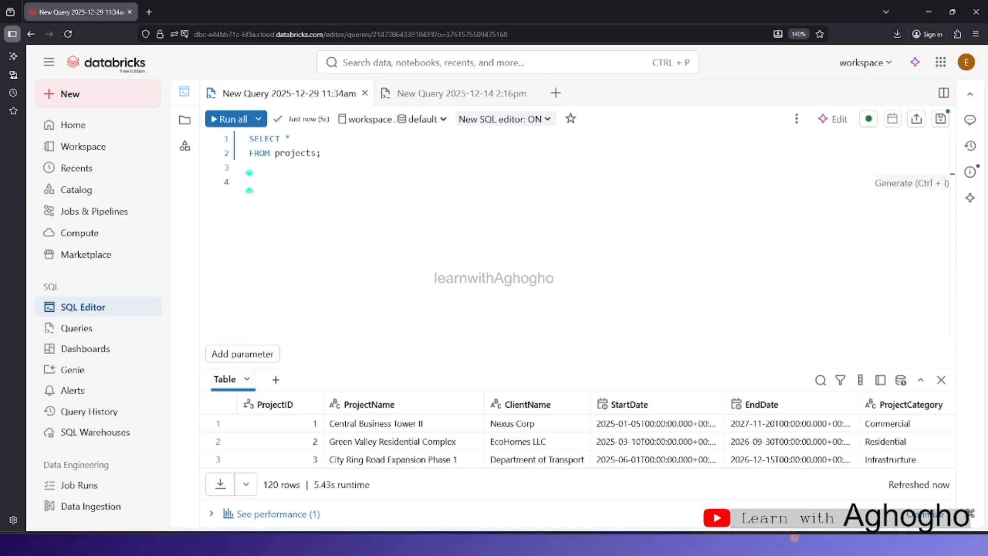
{"action": "type", "text": "s"}
{"action": "key", "text": "BackSpace"}
{"action": "type", "text": "SELEC"}
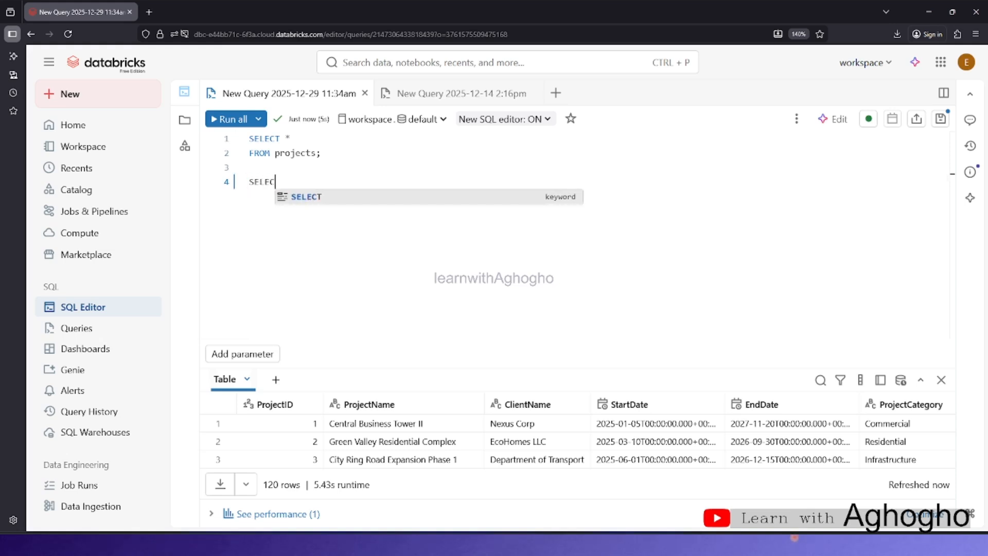
{"action": "type", "text": "T @"}
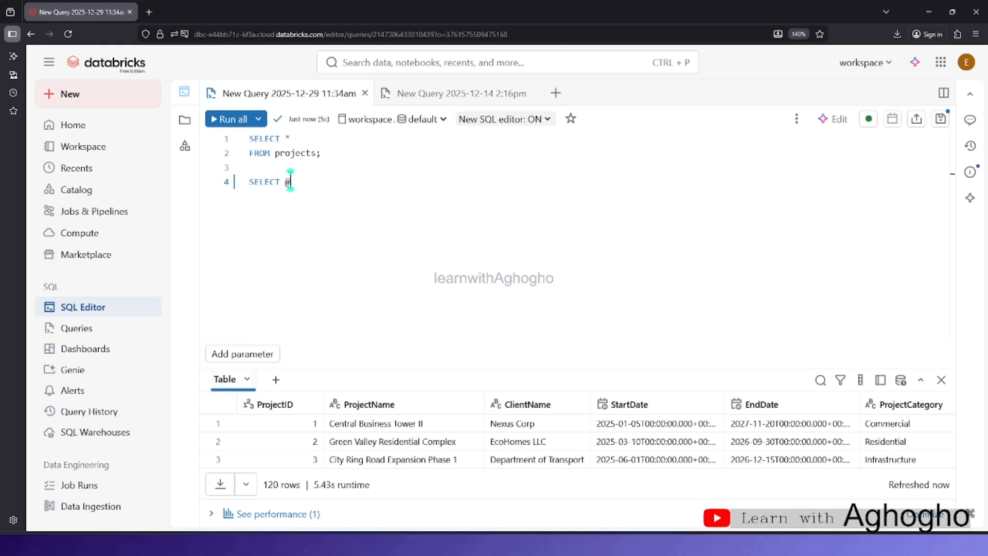
{"action": "key", "text": "BackSpace"}
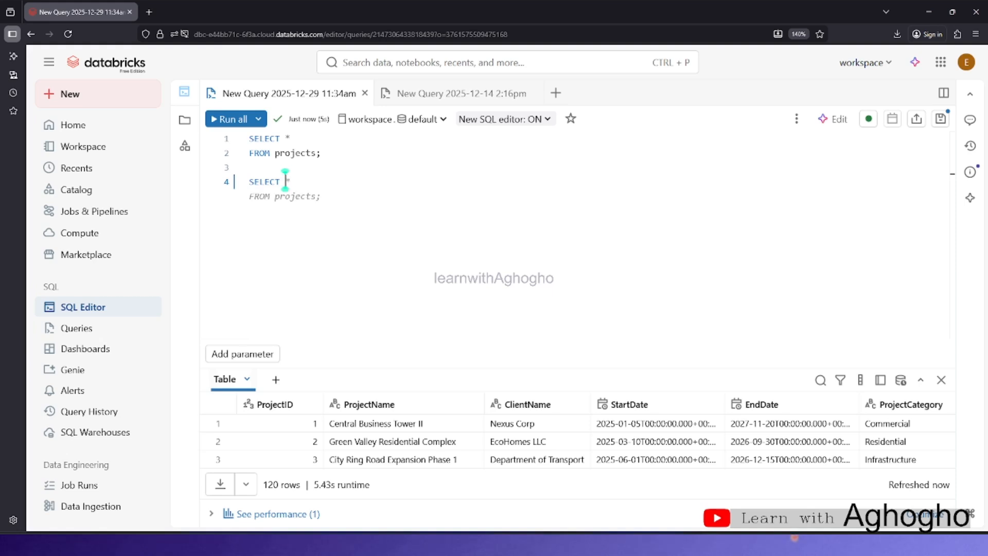
{"action": "key", "text": "Tab"}
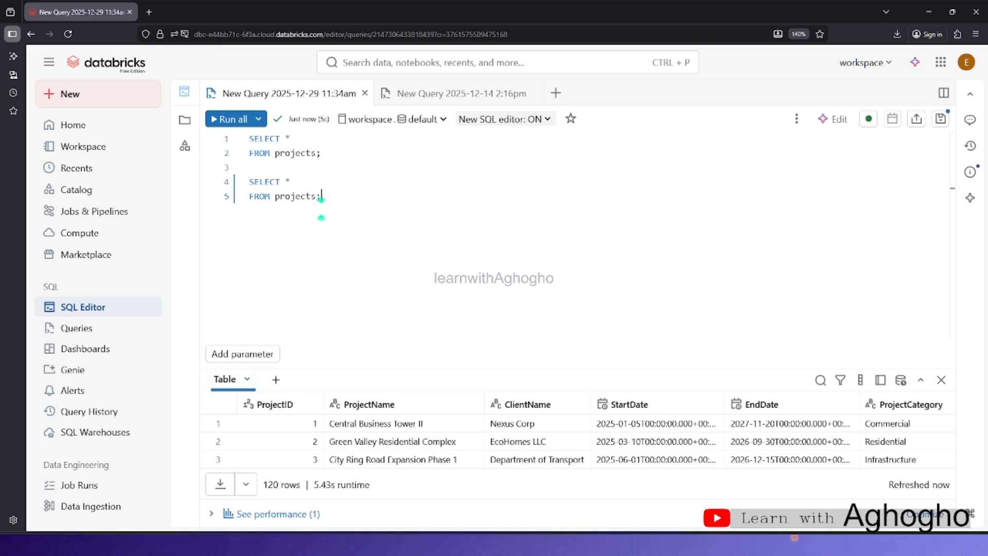
Replace the table name in the second SELECT statement with tasks.
{"action": "key", "text": "BackSpace"}
{"action": "key", "text": "BackSpace"}
{"action": "key", "text": "BackSpace"}
{"action": "key", "text": "BackSpace"}
{"action": "key", "text": "BackSpace"}
{"action": "key", "text": "BackSpace"}
{"action": "key", "text": "BackSpace"}
{"action": "key", "text": "BackSpace"}
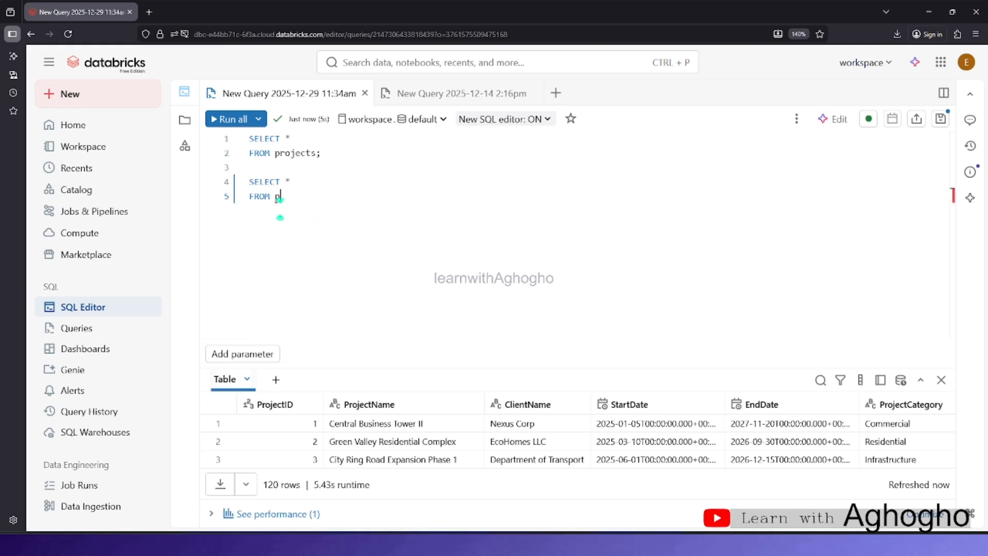
{"action": "key", "text": "BackSpace"}
{"action": "type", "text": "TA"}
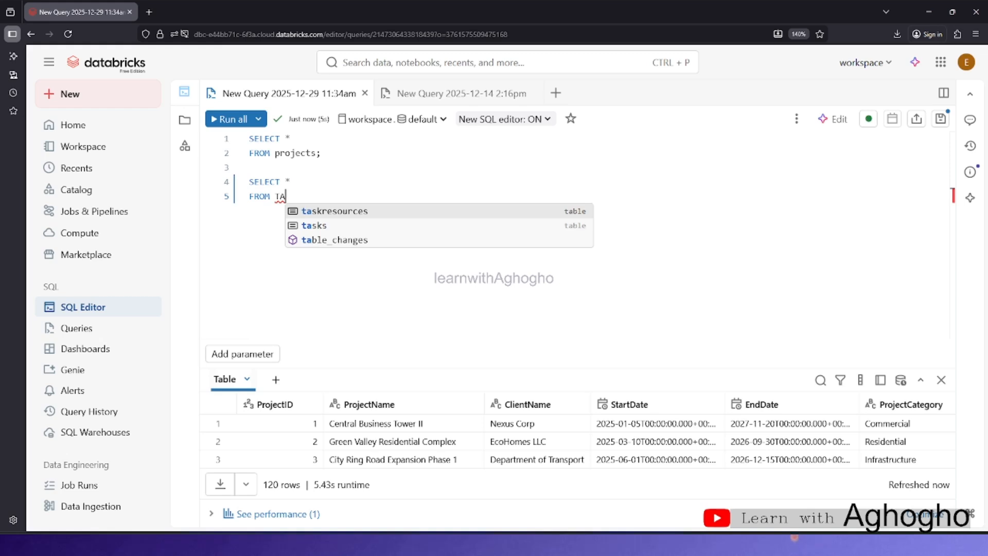
{"action": "left_click", "coordinate": [333, 226]}
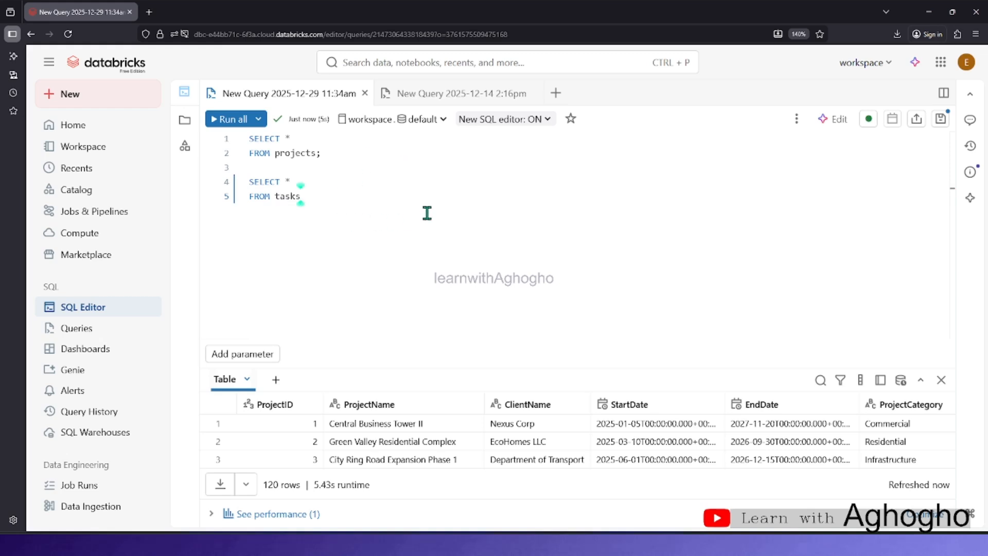
End the tasks statement with a semicolon, run only that statement, and look through its result rows.
{"action": "type", "text": ";"}
{"action": "left_click_drag", "start_coordinate": [307, 197], "coordinate": [241, 180]}
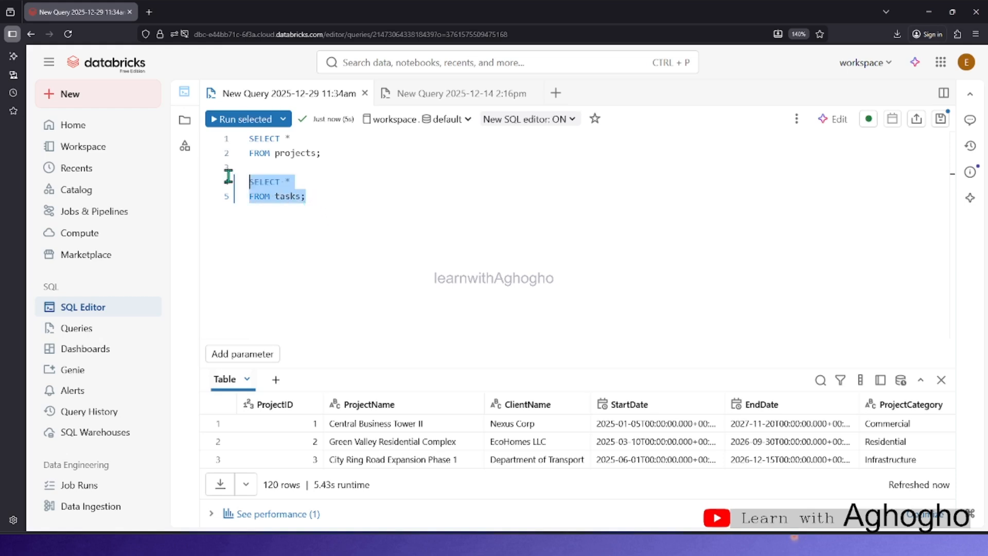
{"action": "left_click", "coordinate": [250, 120]}
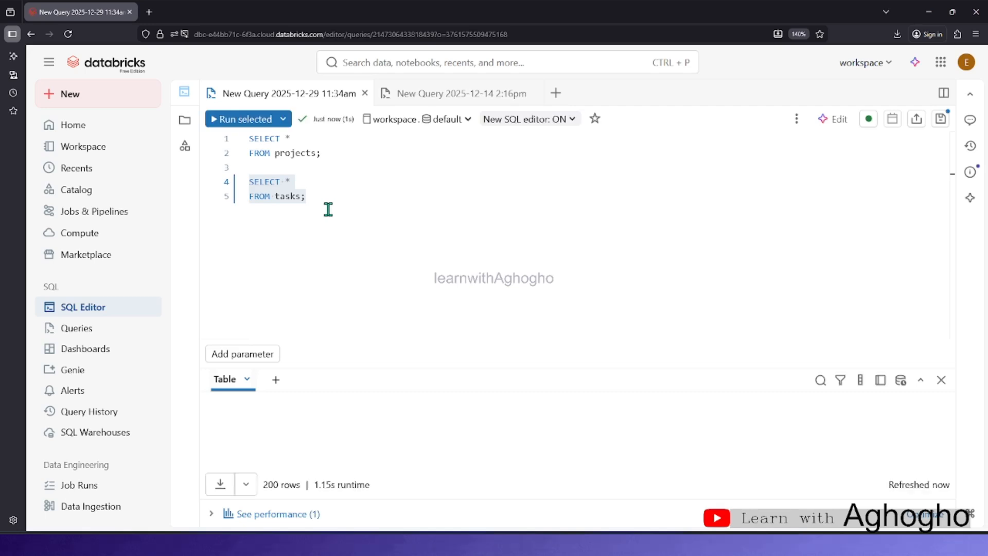
{"action": "key", "text": "ctrl+plus"}
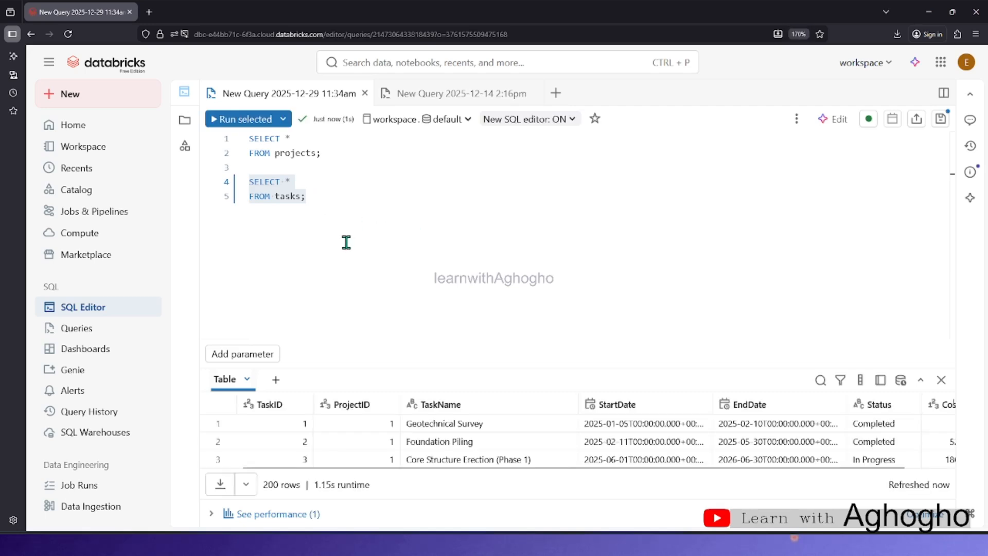
{"action": "key", "text": "ctrl+minus"}
{"action": "key", "text": "ctrl+minus"}
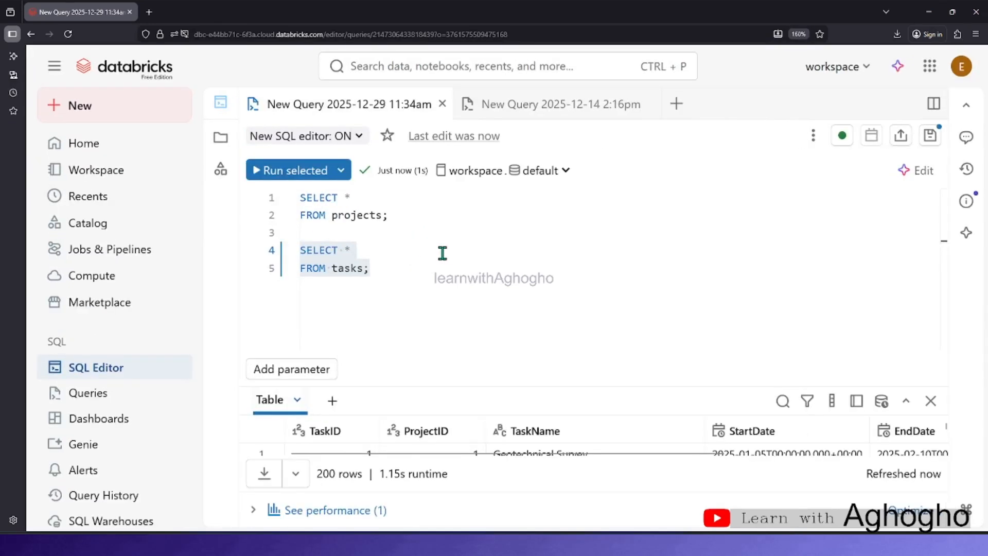
{"action": "key", "text": "ctrl+minus"}
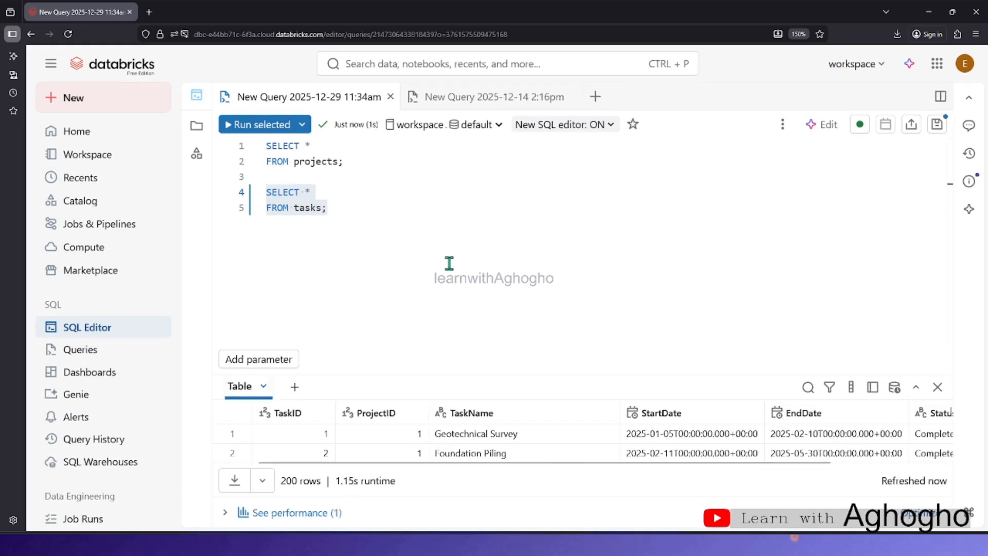
{"action": "scroll", "coordinate": [727, 433], "scroll_direction": "down", "scroll_amount": 3}
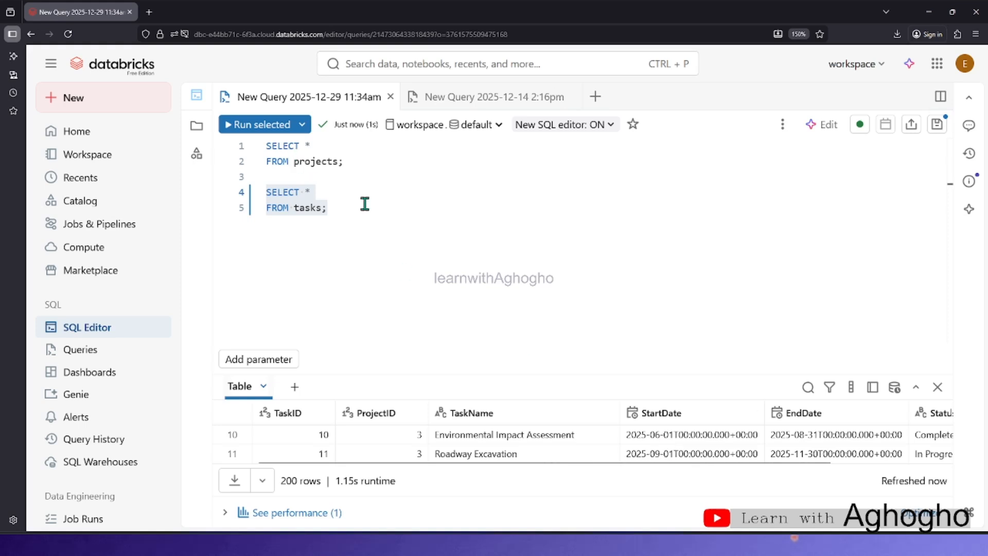
Start a third statement with SELECT * below the tasks statement, separated by an empty line.
{"action": "left_click", "coordinate": [375, 217]}
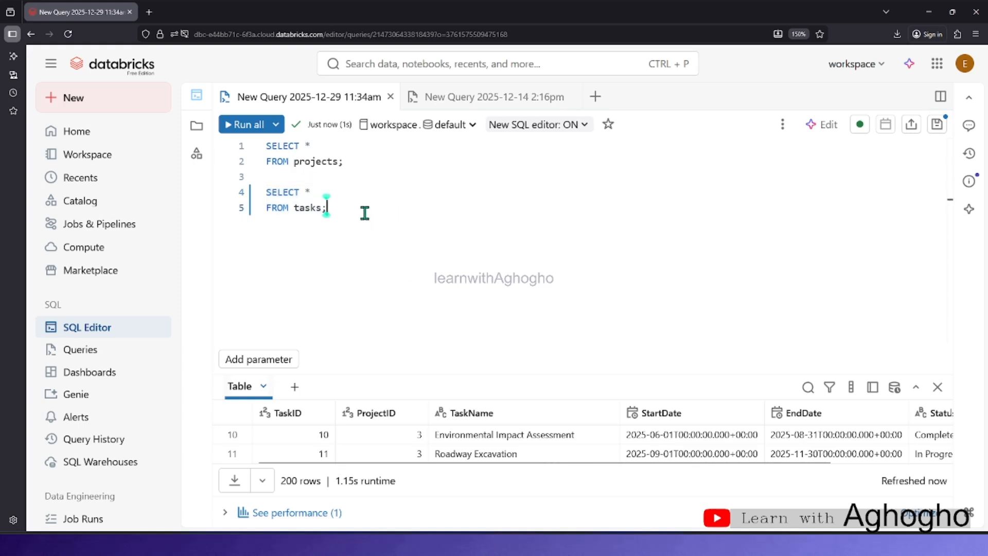
{"action": "key", "text": "Return"}
{"action": "key", "text": "Return"}
{"action": "type", "text": "S"}
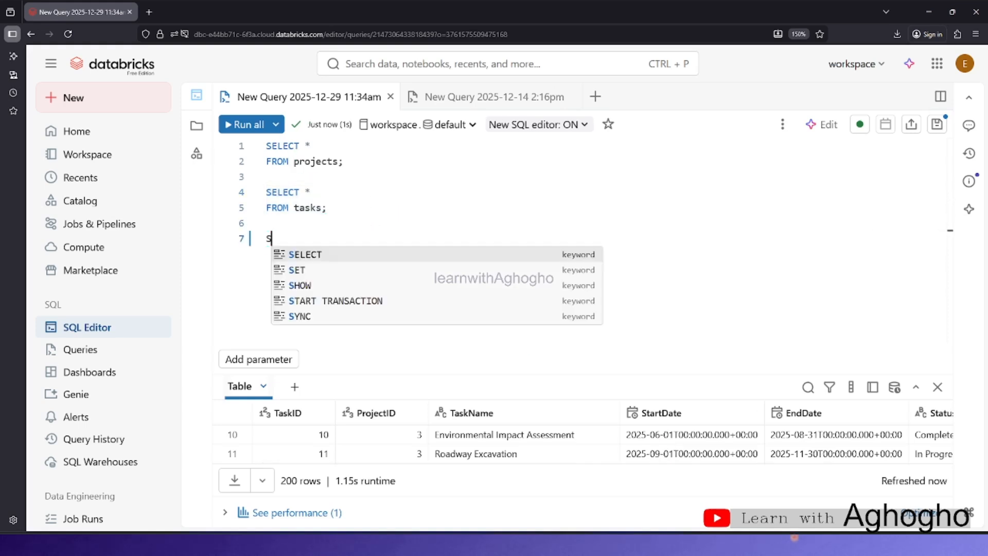
{"action": "type", "text": "ELE"}
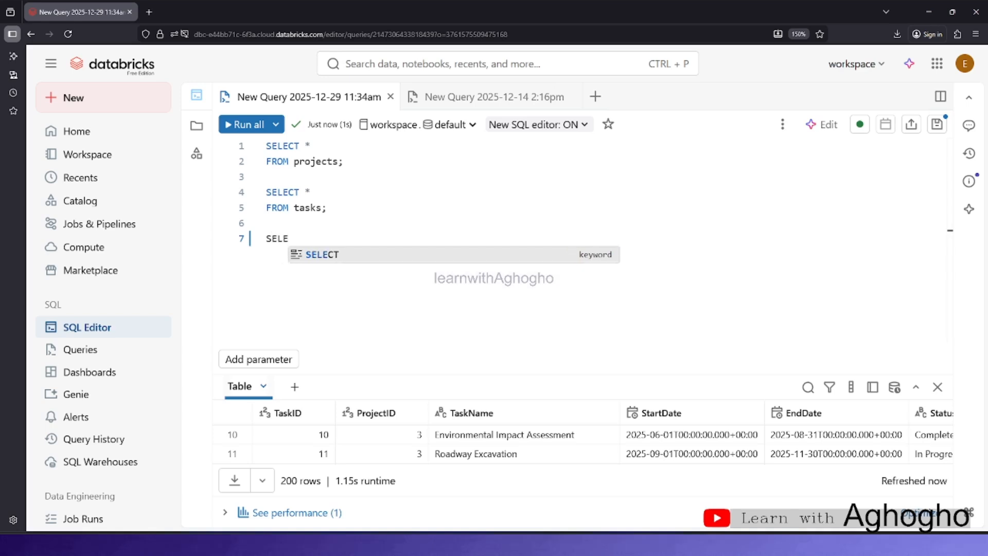
{"action": "type", "text": "T"}
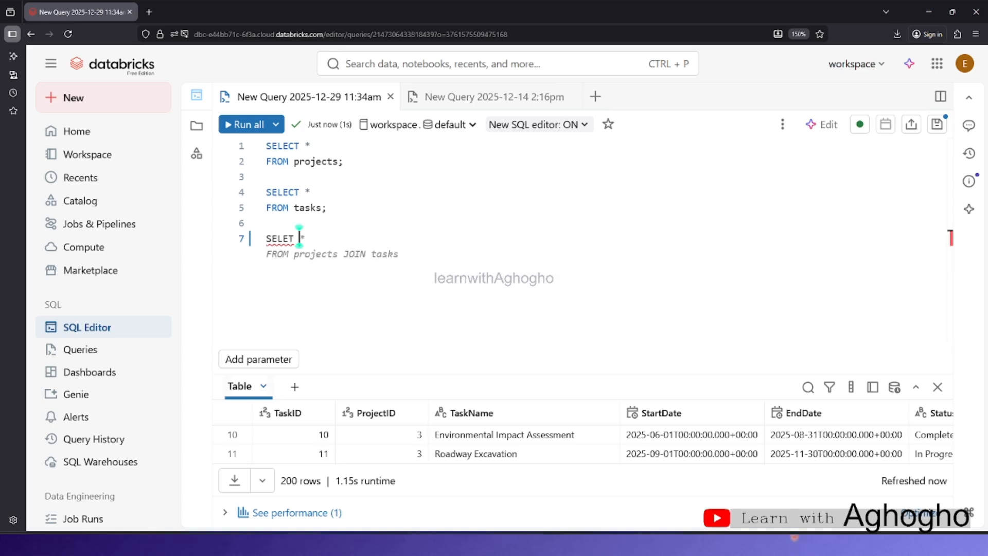
{"action": "key", "text": "BackSpace"}
{"action": "key", "text": "BackSpace"}
{"action": "type", "text": "CT *"}
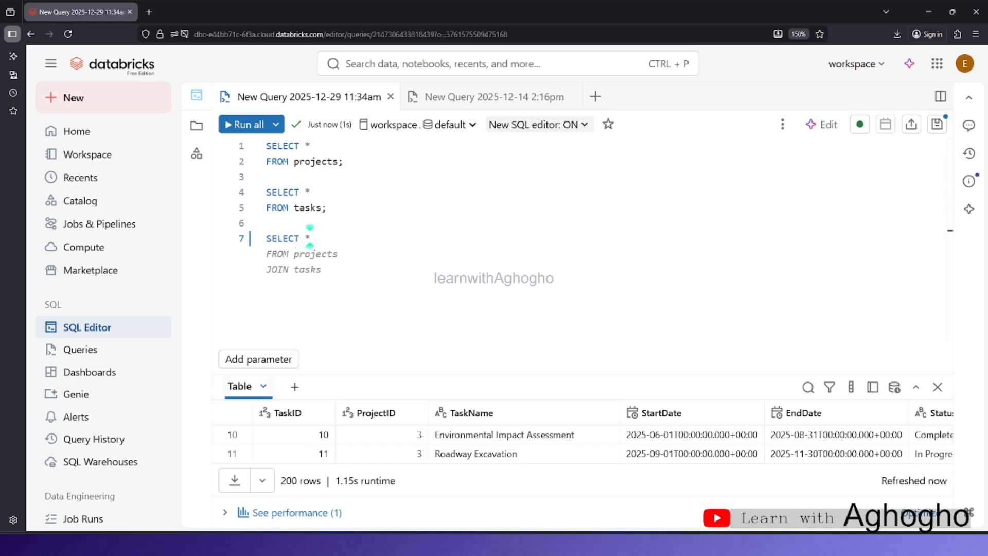
Complete the third statement with FROM taskresources; on its own line and run only that statement.
{"action": "key", "text": "Return"}
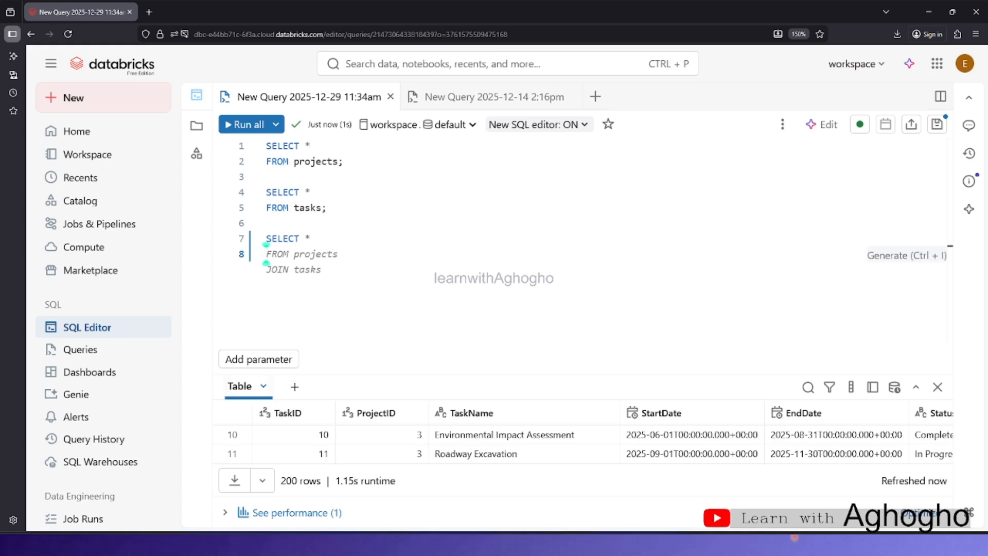
{"action": "type", "text": "FROM"}
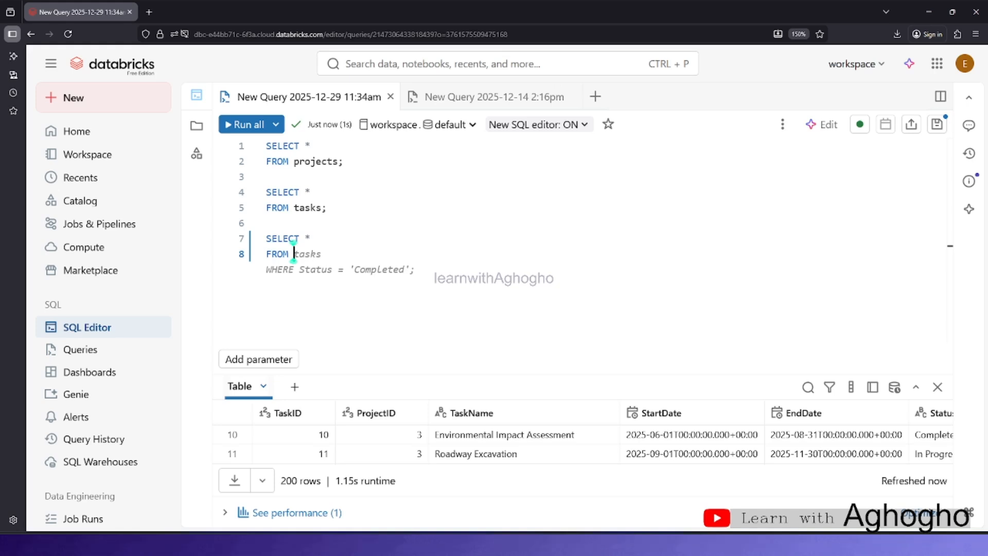
{"action": "type", "text": "T"}
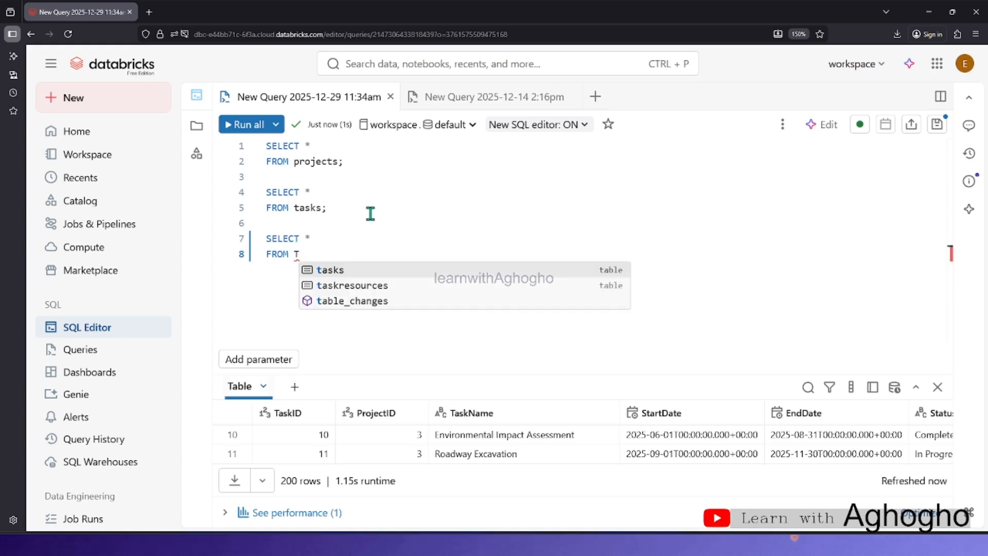
{"action": "left_click", "coordinate": [366, 286]}
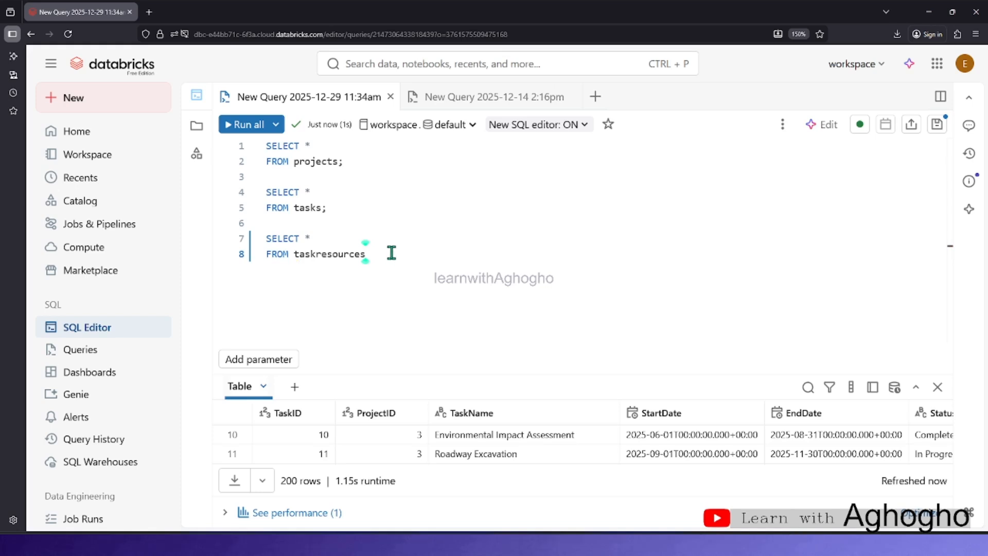
{"action": "type", "text": ";"}
{"action": "left_click_drag", "start_coordinate": [388, 253], "coordinate": [262, 216]}
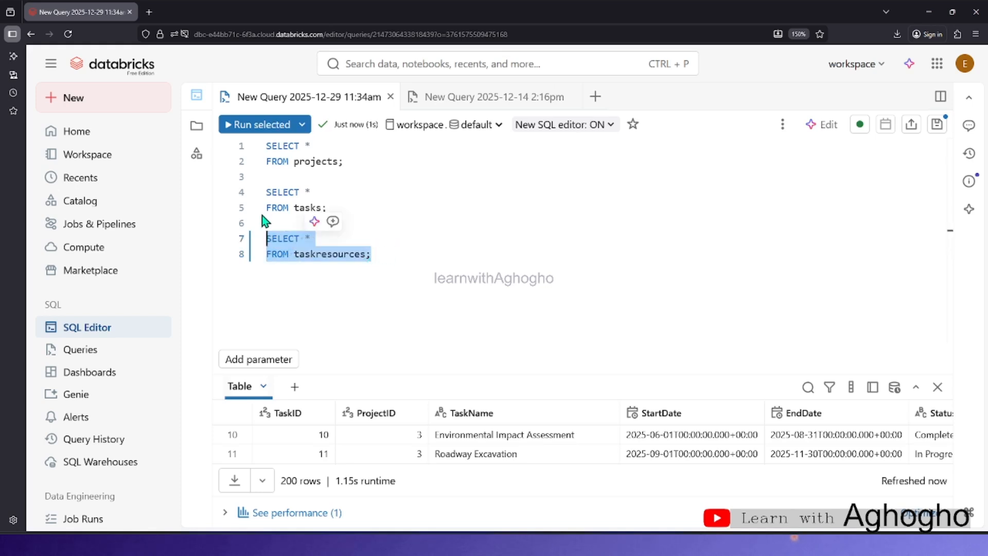
{"action": "left_click", "coordinate": [265, 126]}
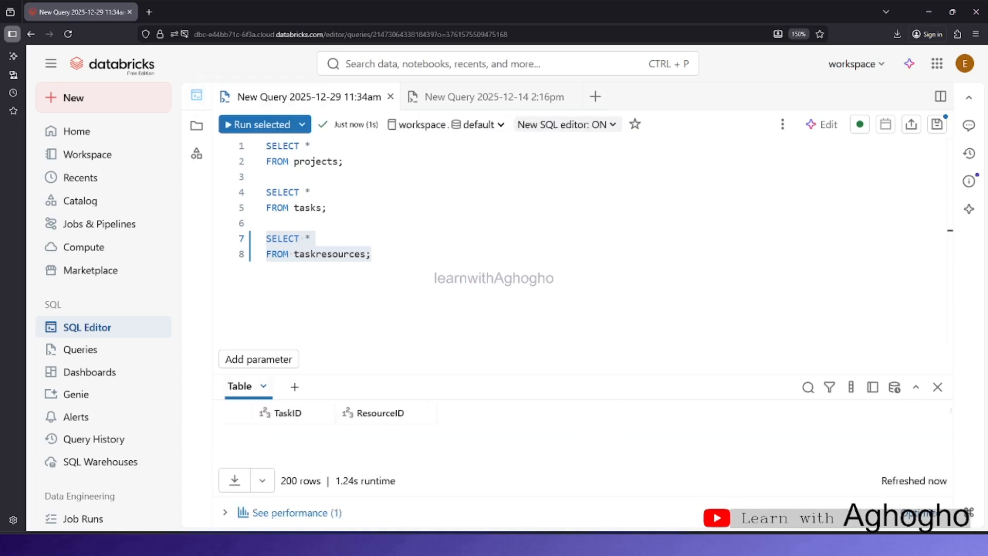
Add the statement SELECT * FROM costsummary; below the taskresources statement, separated by an empty line.
{"action": "left_click", "coordinate": [349, 253]}
{"action": "left_click", "coordinate": [390, 252]}
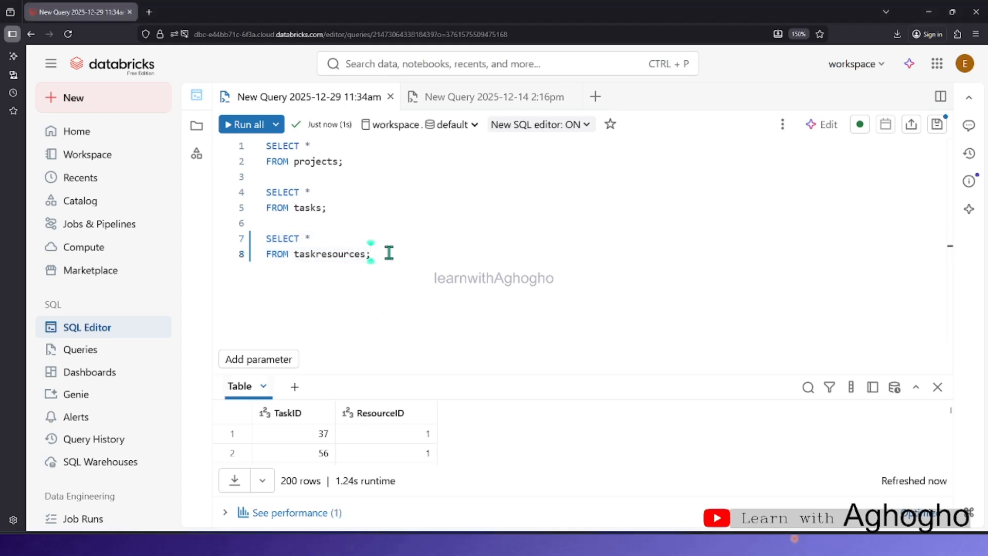
{"action": "key", "text": "Return"}
{"action": "key", "text": "Return"}
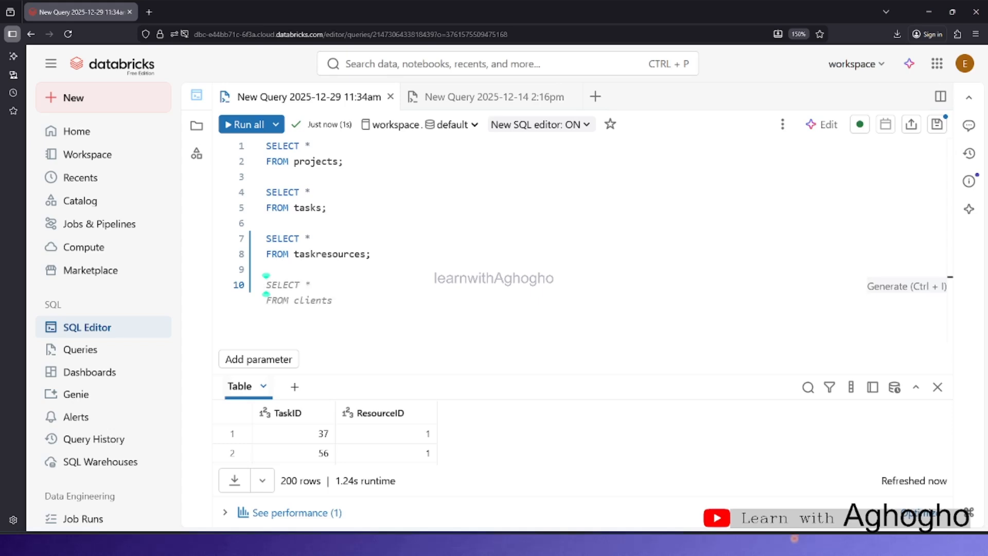
{"action": "type", "text": "select"}
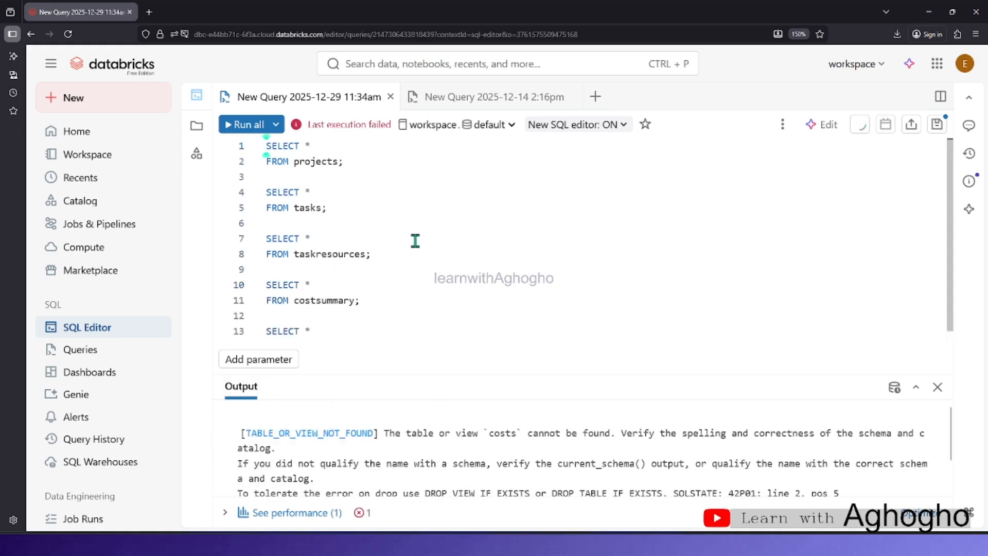
Delete the SELECT * FROM costs; statement at the end of the query.
{"action": "scroll", "coordinate": [404, 264], "scroll_direction": "down", "scroll_amount": 1}
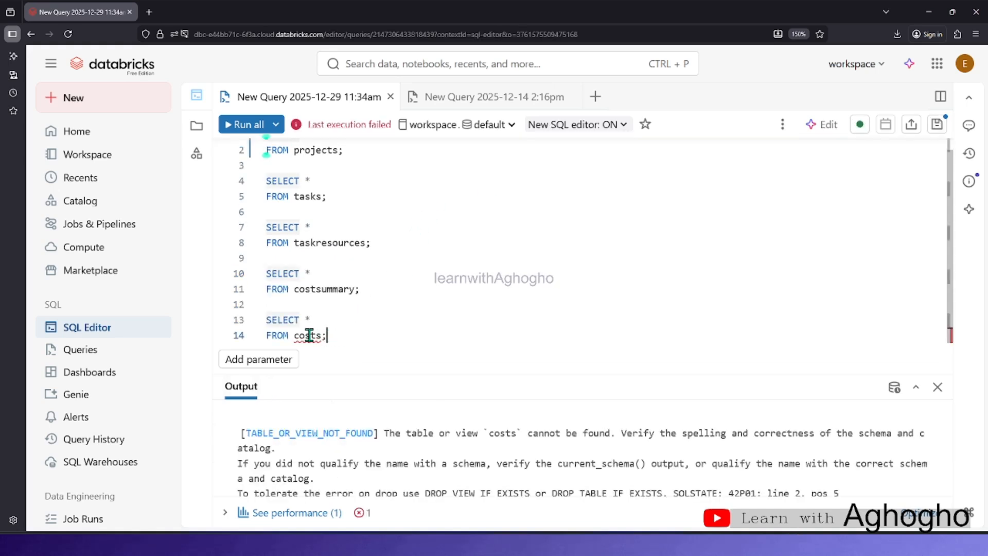
{"action": "left_click_drag", "start_coordinate": [335, 336], "coordinate": [258, 319]}
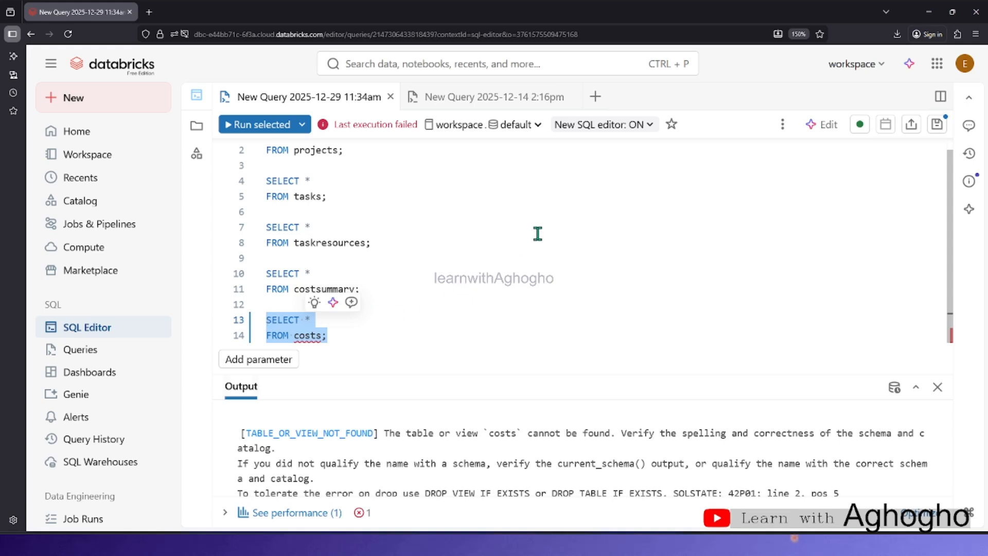
{"action": "key", "text": "BackSpace"}
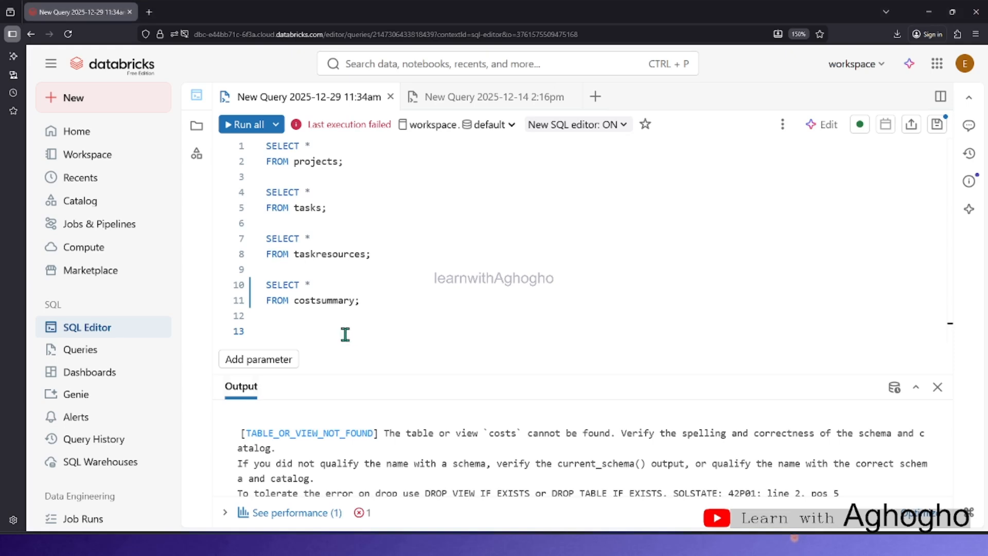
Add the comment -- Monthly Planned vs Actual Cost Trend below the costsummary statement, followed by an empty line.
{"action": "left_click", "coordinate": [324, 329]}
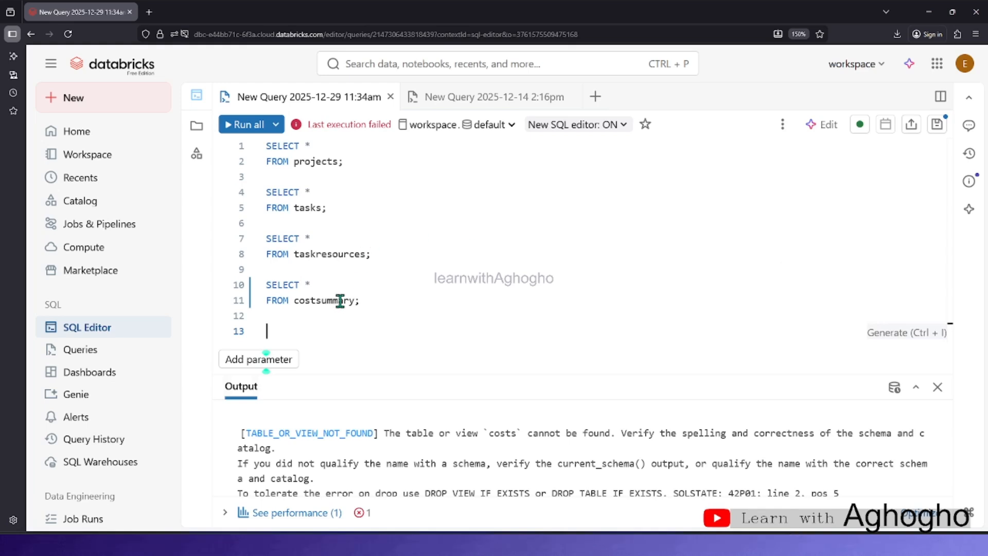
{"action": "type", "text": "--"}
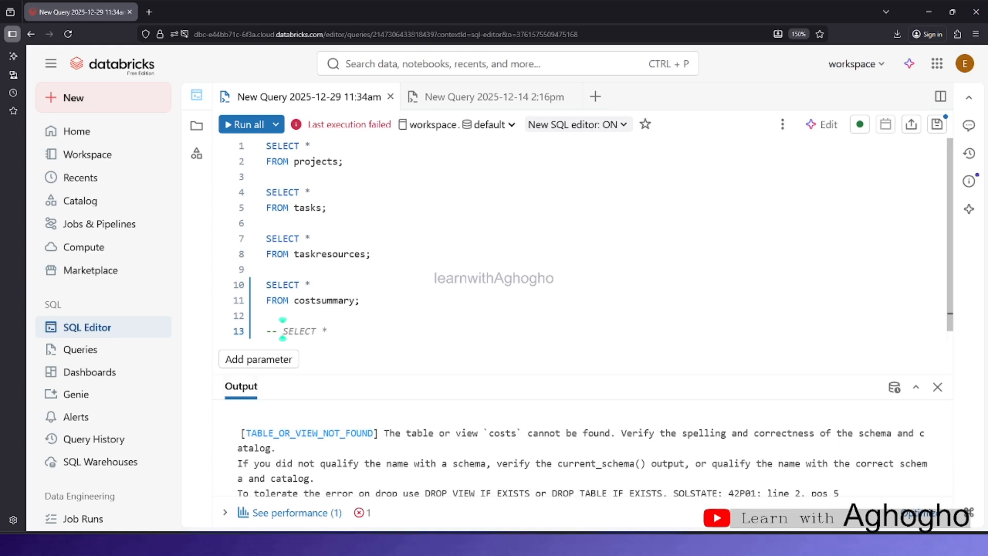
{"action": "type", "text": "Monthly"}
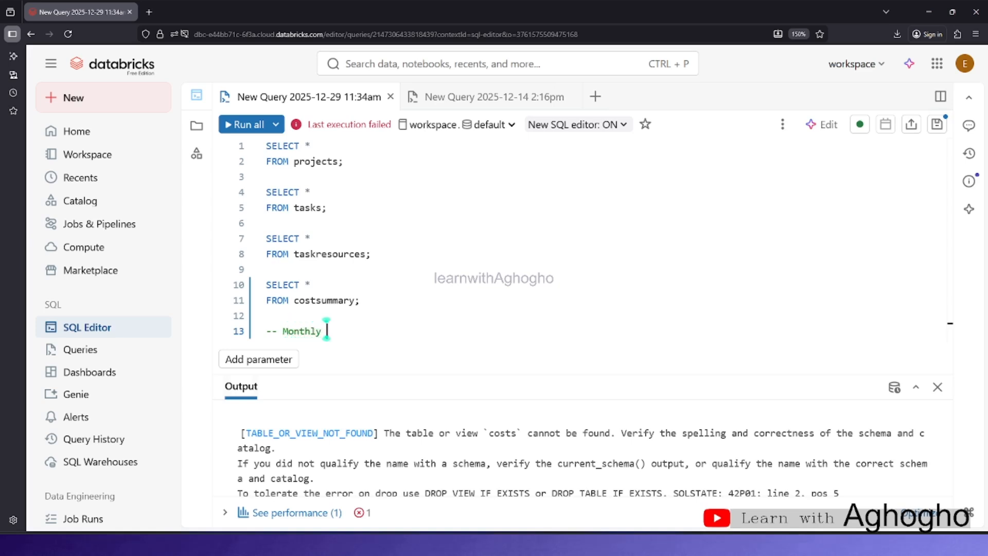
{"action": "type", "text": " Planned "}
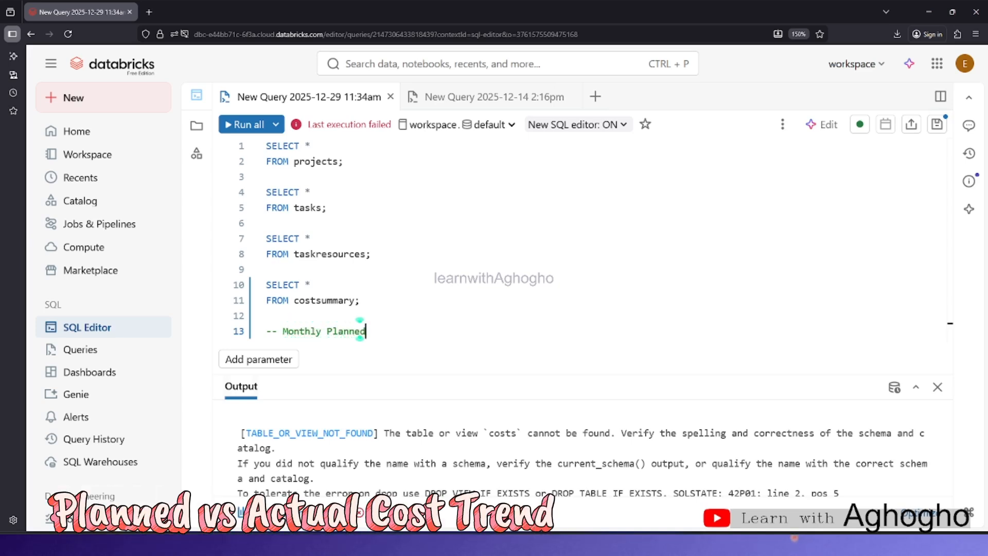
{"action": "type", "text": "vs Actual"}
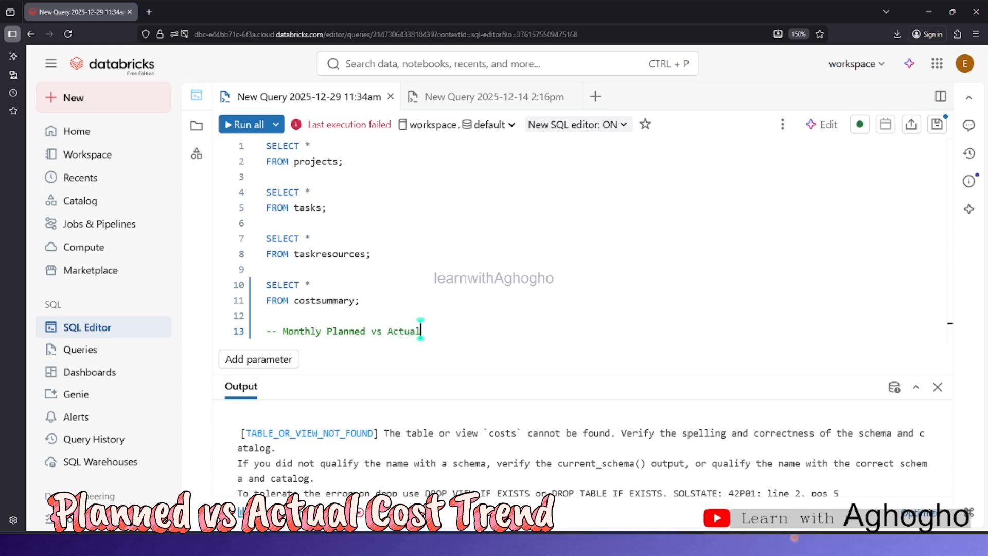
{"action": "type", "text": " C"}
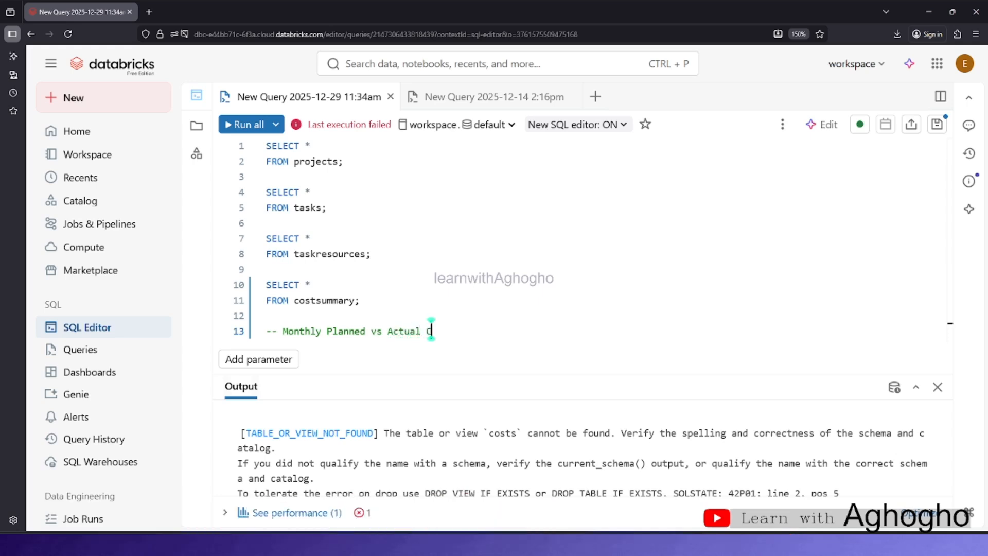
{"action": "type", "text": "ost Tren"}
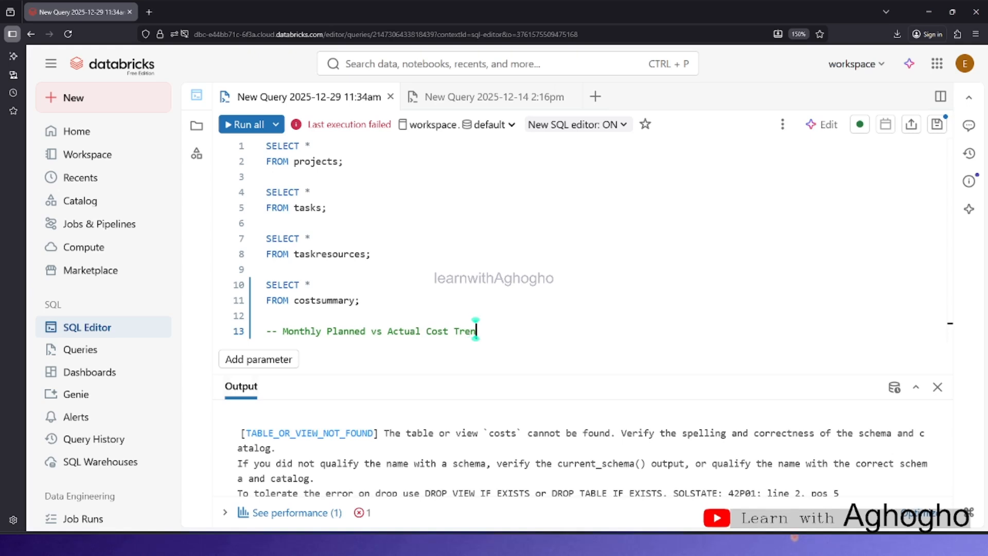
{"action": "type", "text": "d"}
{"action": "key", "text": "Return"}
{"action": "key", "text": "Return"}
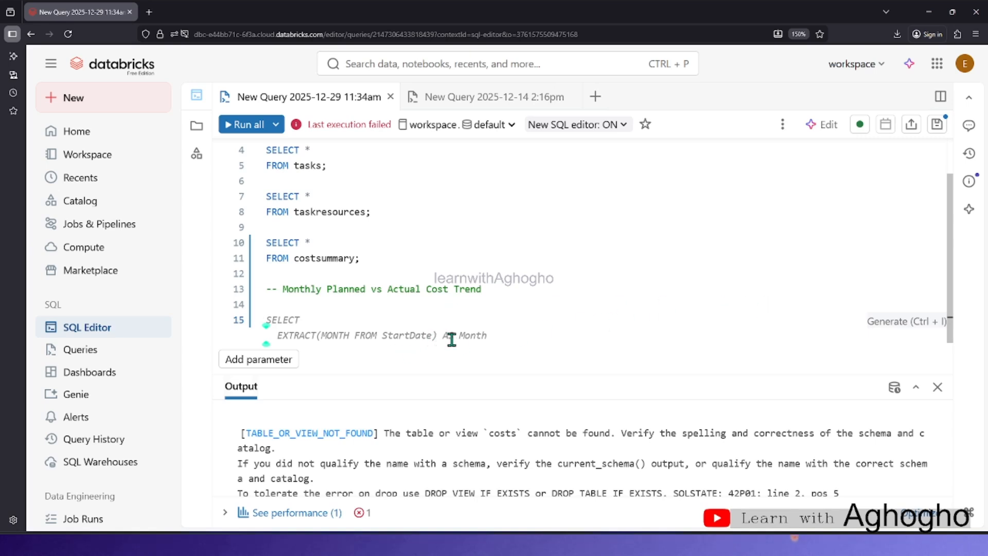
{"action": "mouse_move", "coordinate": [489, 340]}
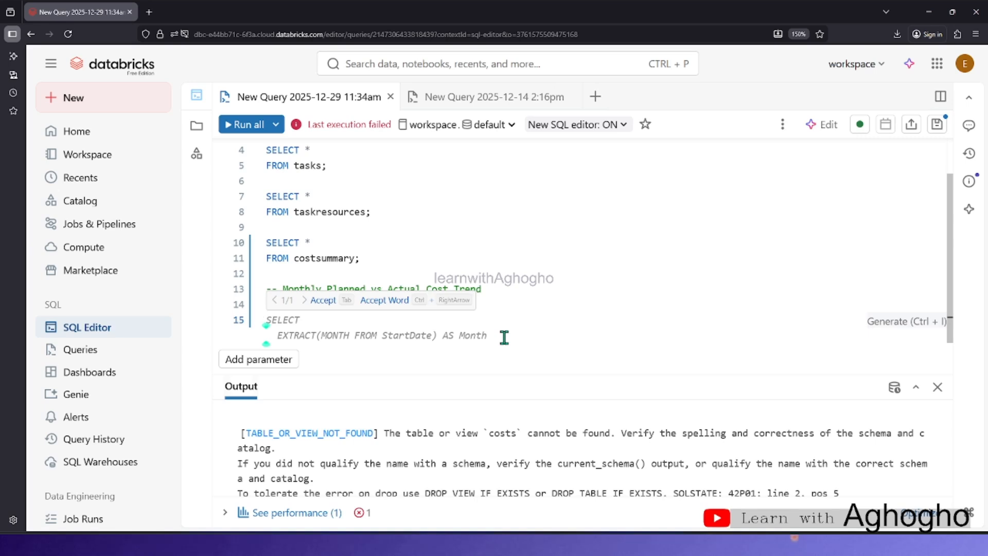
{"action": "key", "text": "Tab"}
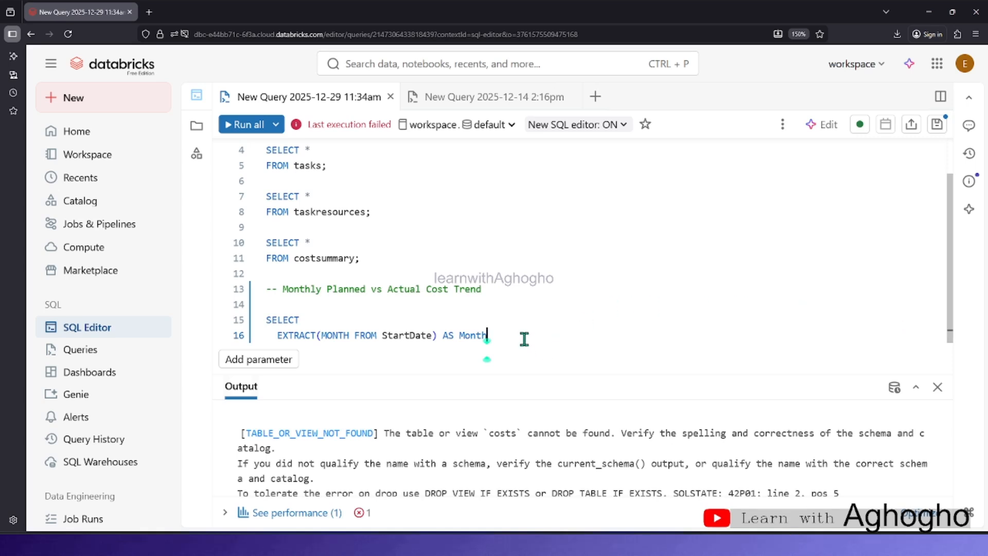
{"action": "left_click_drag", "start_coordinate": [523, 335], "coordinate": [203, 303]}
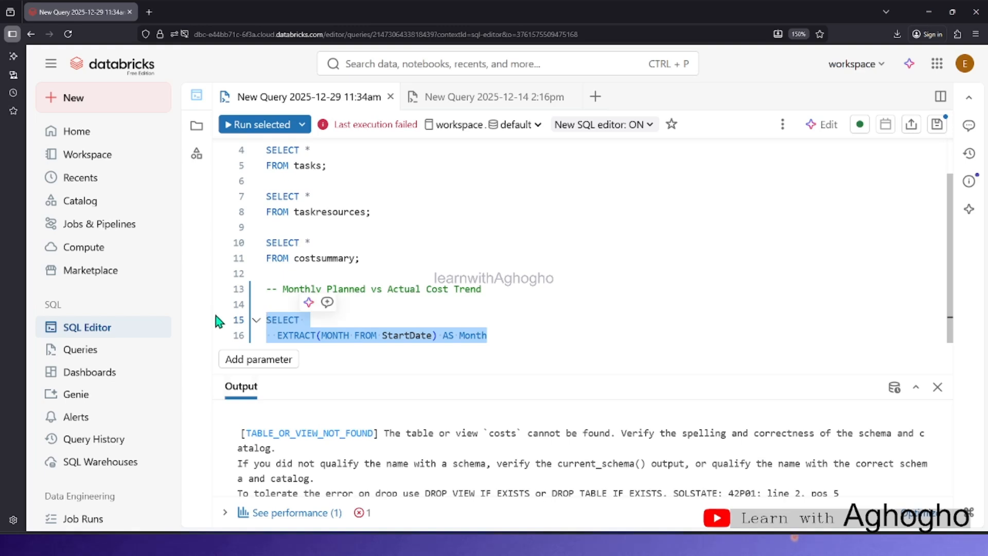
{"action": "key", "text": "BackSpace"}
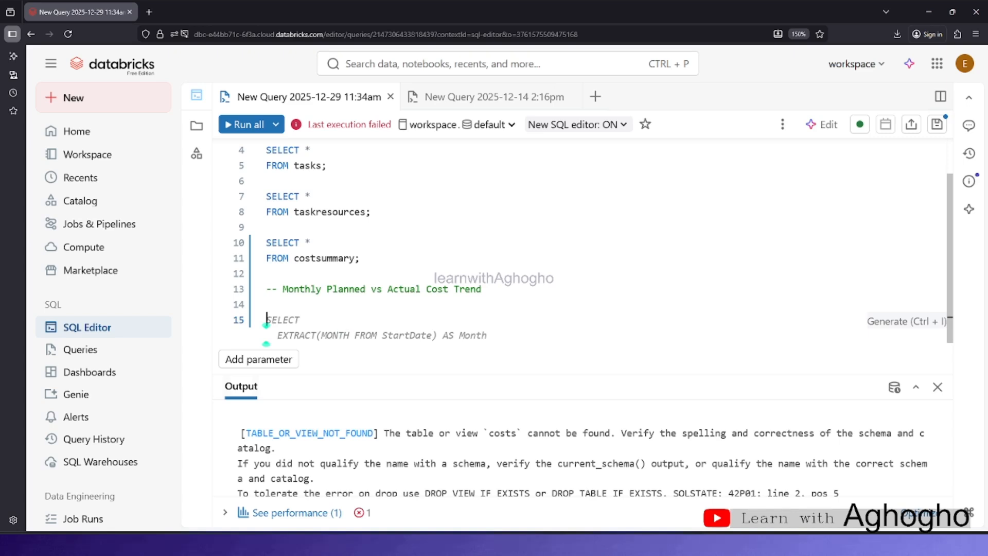
Start a SELECT statement below the cost trend comment with Month, as its first column on its own line.
{"action": "type", "text": "SELECT"}
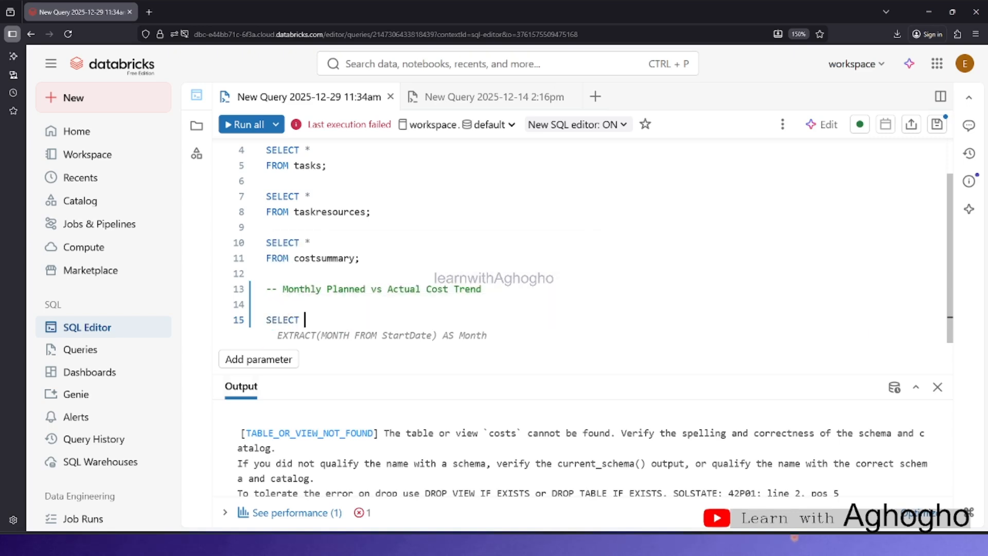
{"action": "key", "text": "Return"}
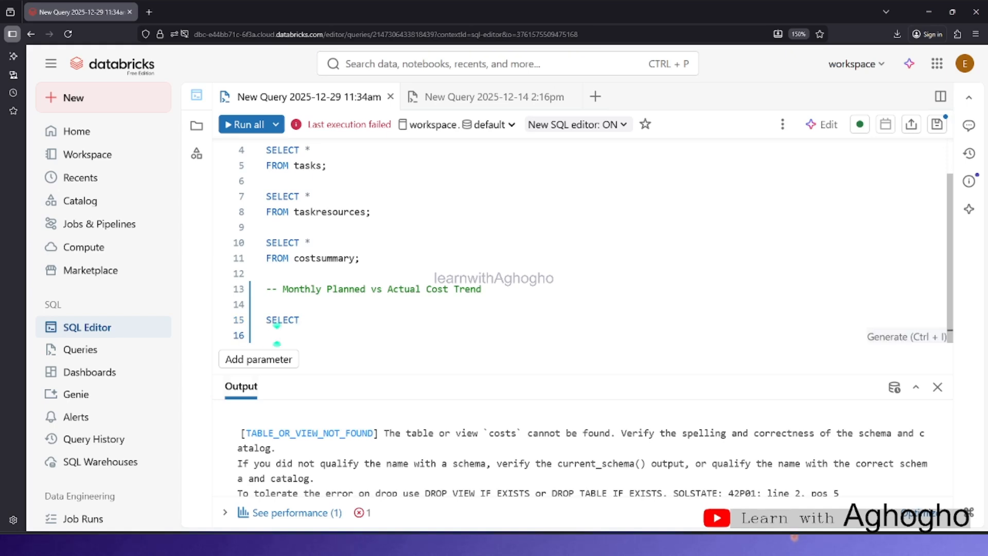
{"action": "type", "text": "Mont"}
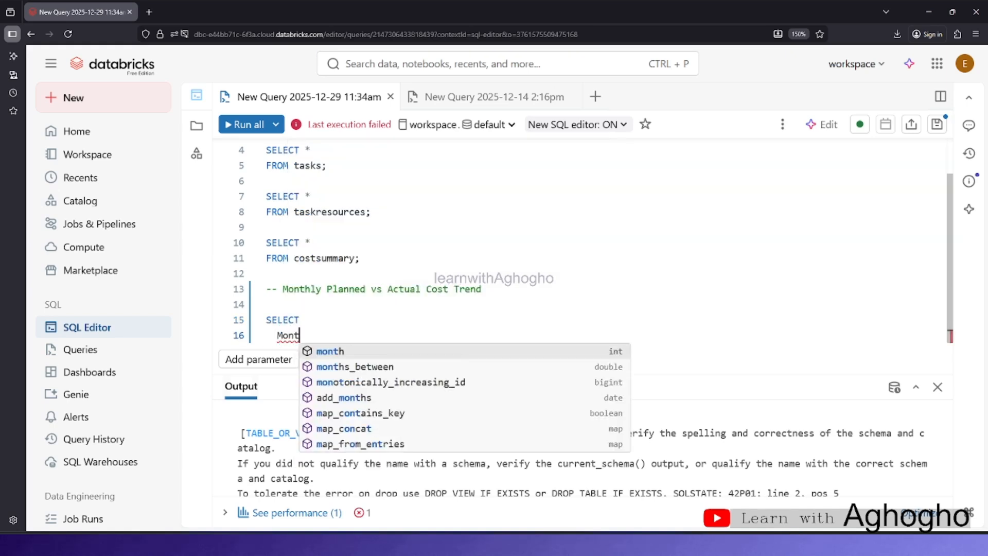
{"action": "type", "text": "h,"}
{"action": "key", "text": "Return"}
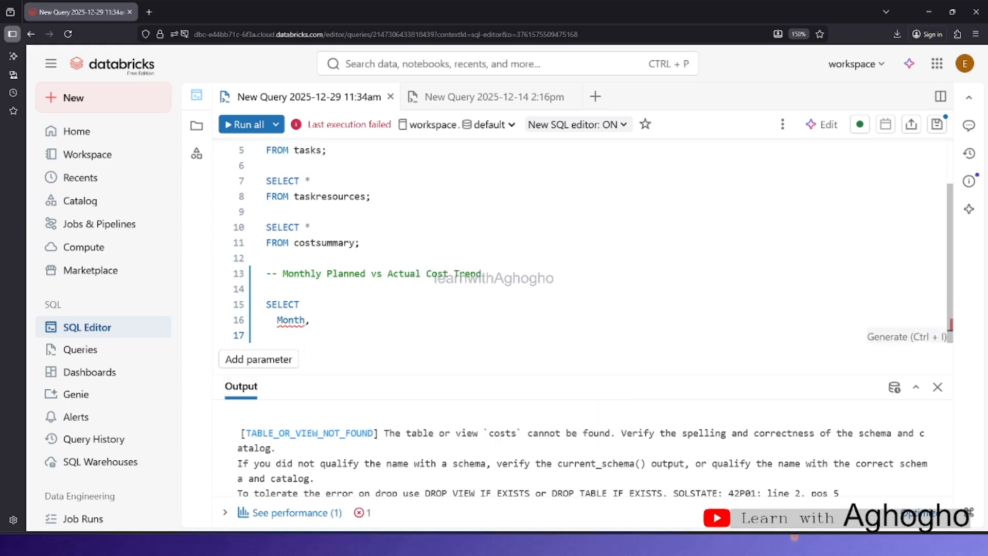
Add sum(PlannedCost) as TotalPlannedCost, on the line below Month.
{"action": "type", "text": "sum"}
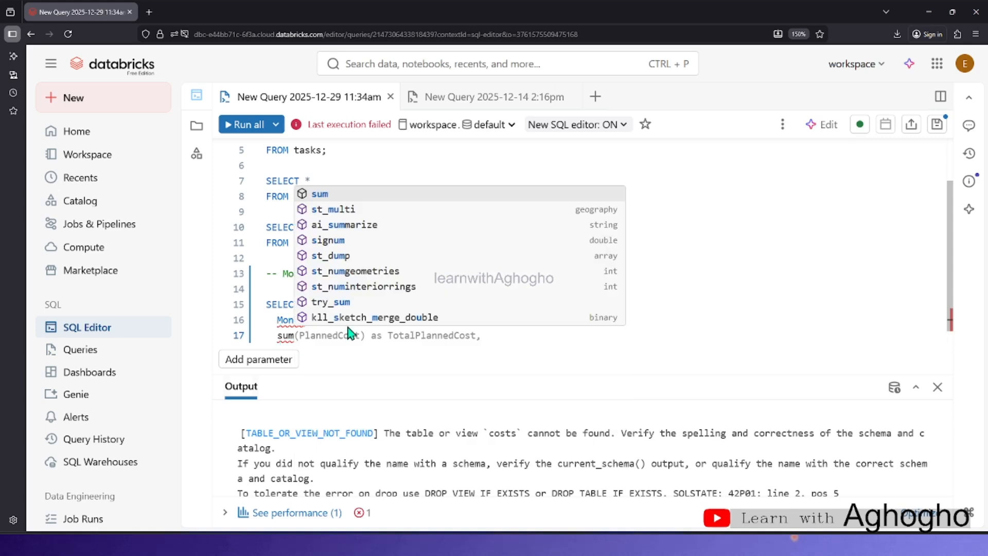
{"action": "type", "text": "("}
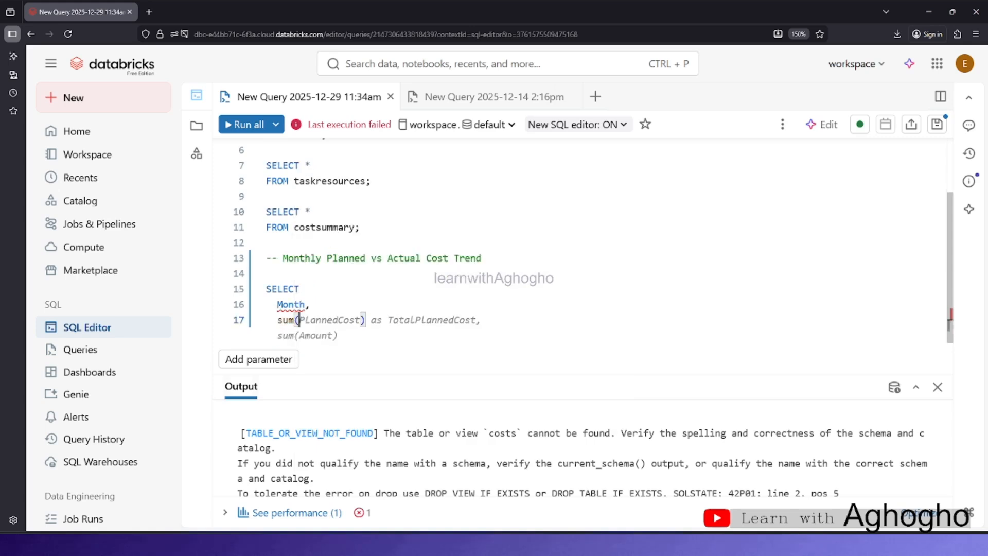
{"action": "type", "text": "Pla"}
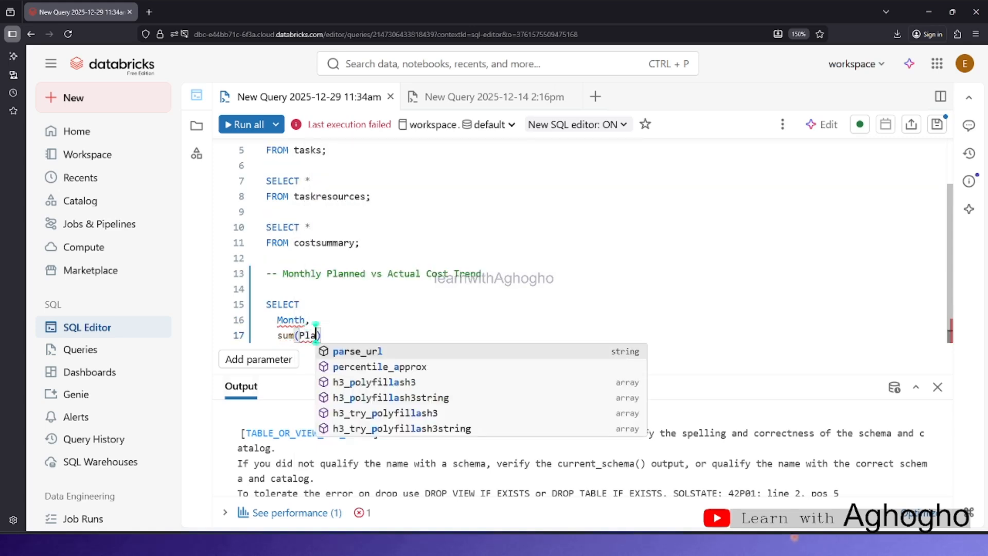
{"action": "type", "text": "nc"}
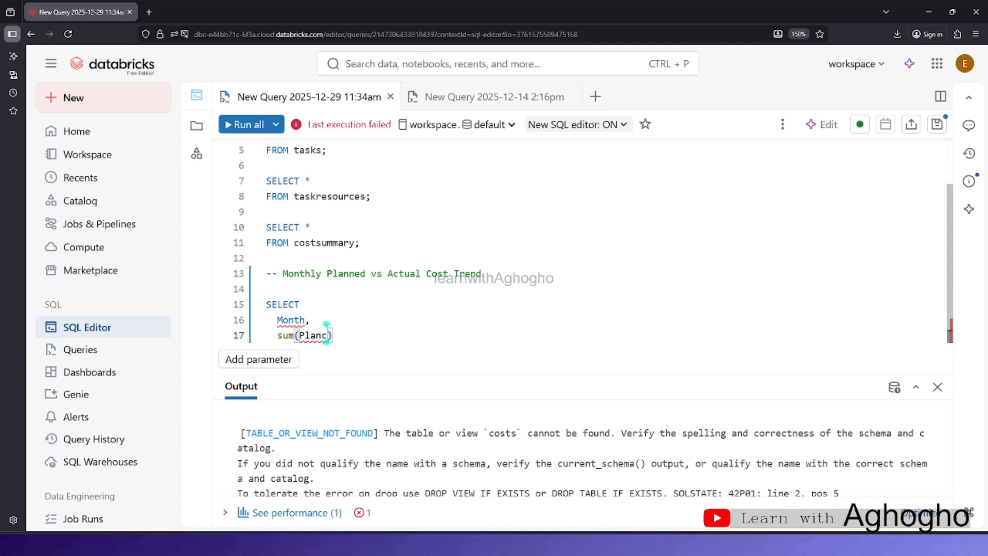
{"action": "type", "text": "ost"}
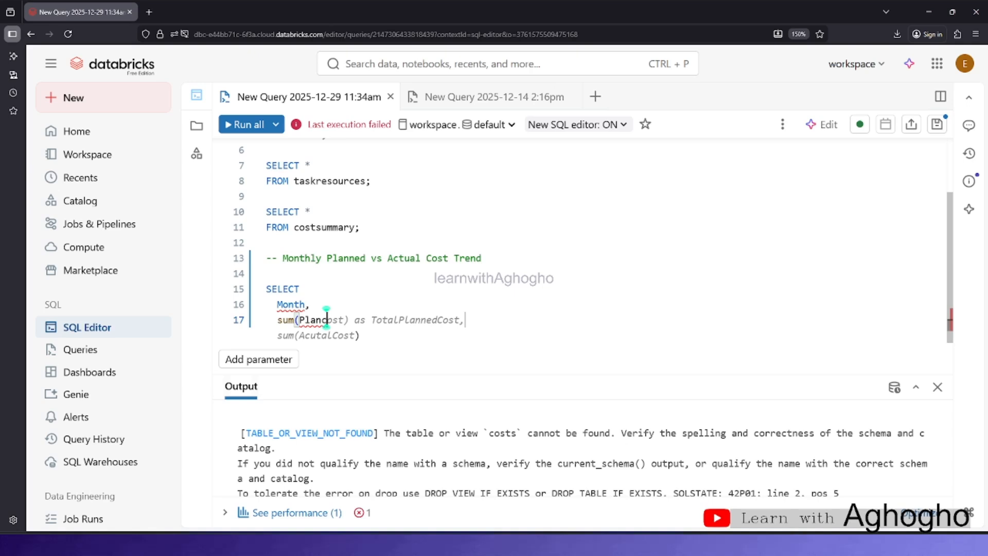
{"action": "key", "text": "BackSpace"}
{"action": "type", "text": "ned"}
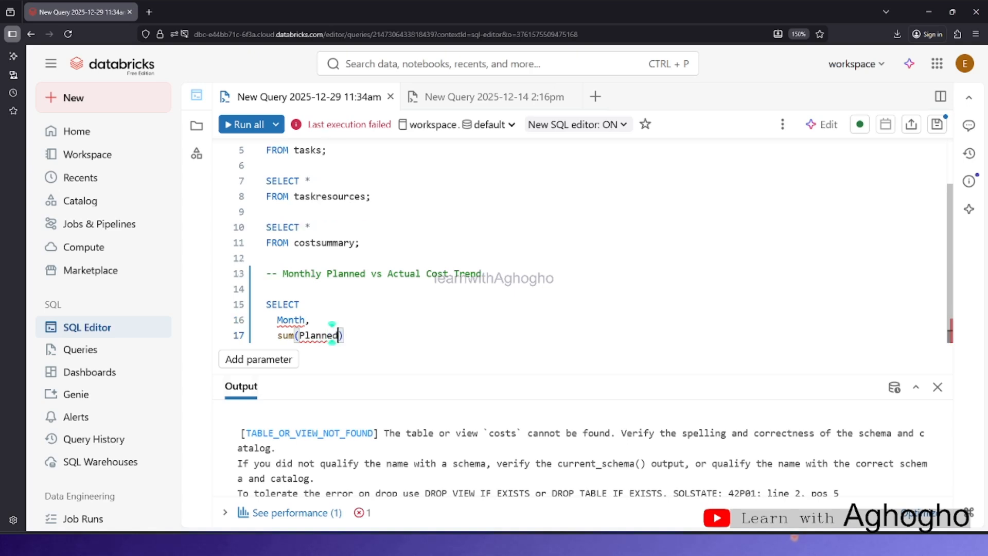
{"action": "type", "text": "Cost"}
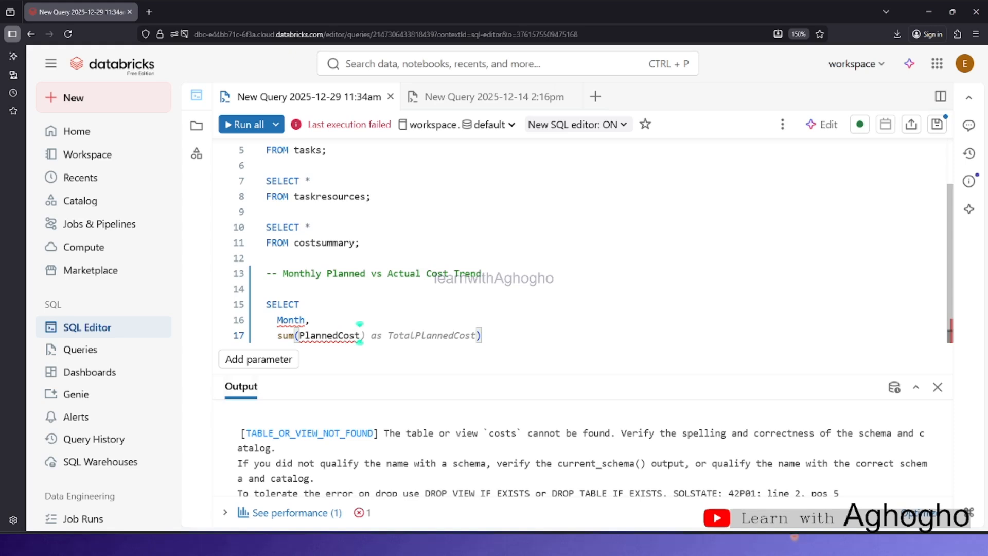
{"action": "key", "text": "Tab"}
{"action": "left_click", "coordinate": [506, 335]}
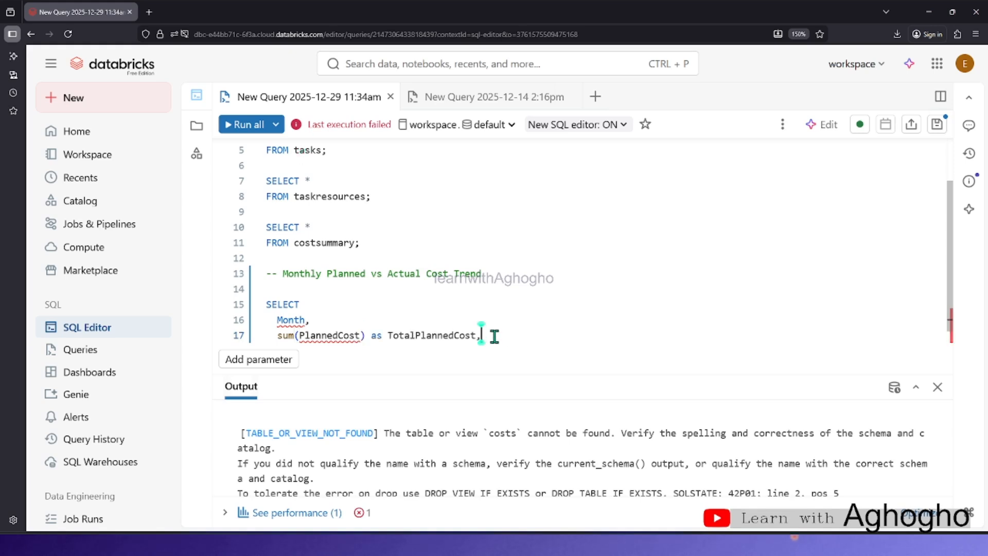
{"action": "key", "text": "Return"}
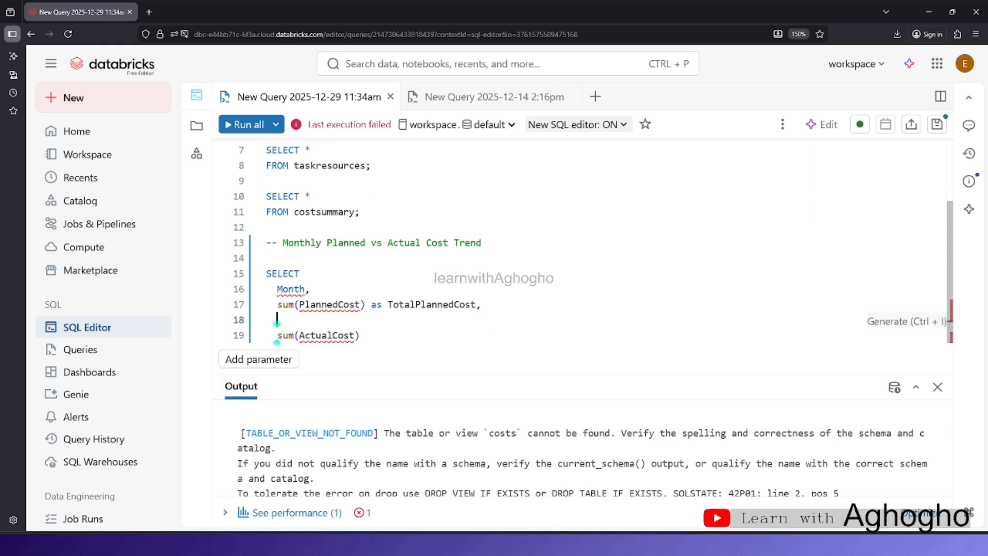
{"action": "type", "text": "s"}
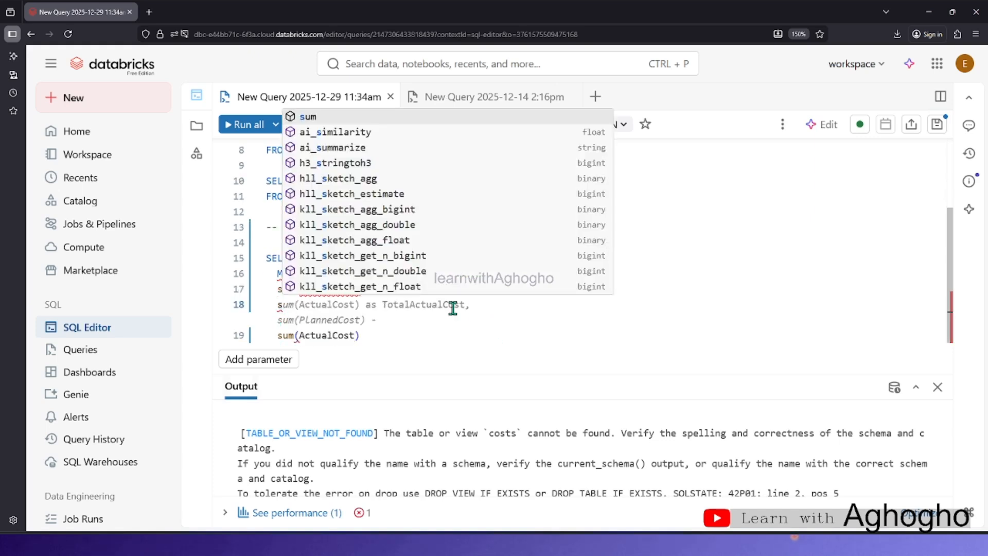
{"action": "key", "text": "Escape"}
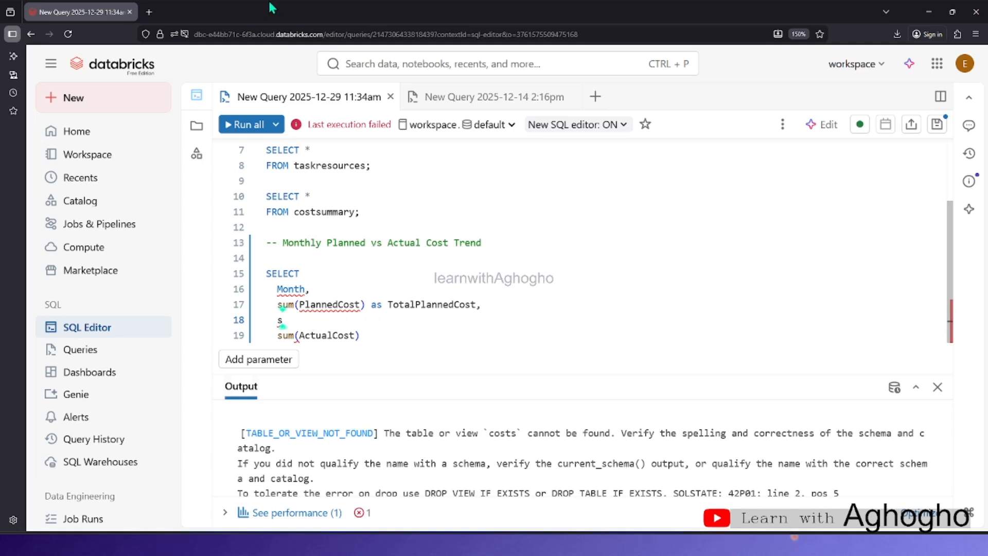
{"action": "type", "text": "u"}
{"action": "key", "text": "BackSpace"}
{"action": "key", "text": "BackSpace"}
{"action": "key", "text": "BackSpace"}
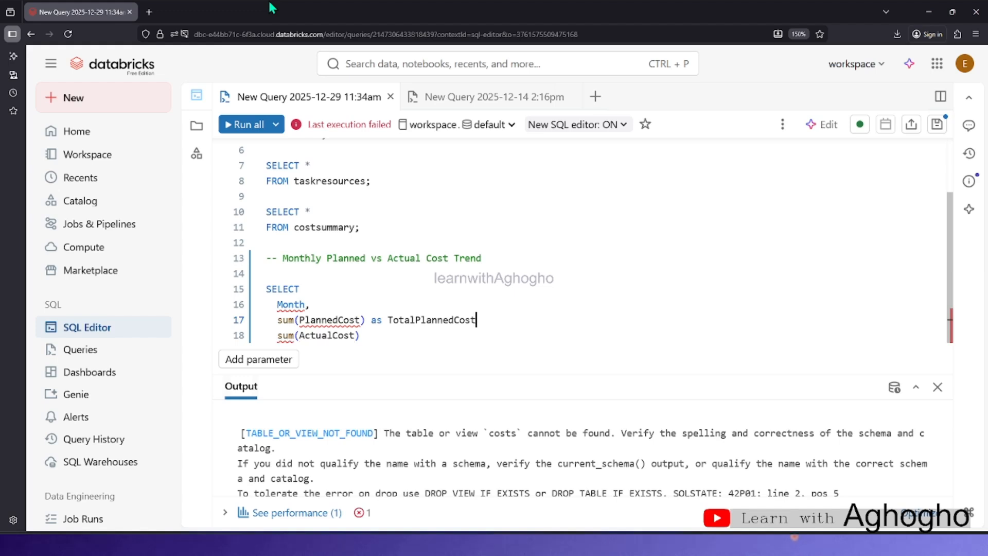
Add the column sum(ActualCost) as TotalActualCost, below the planned cost line and start the following line with sum(PlannedCost) -.
{"action": "type", "text": ","}
{"action": "key", "text": "Return"}
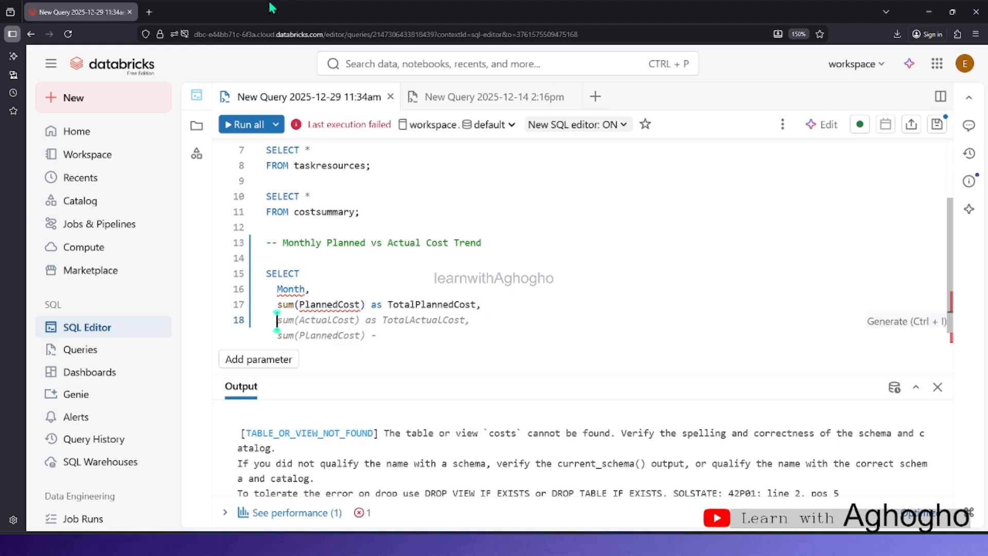
{"action": "key", "text": "Tab"}
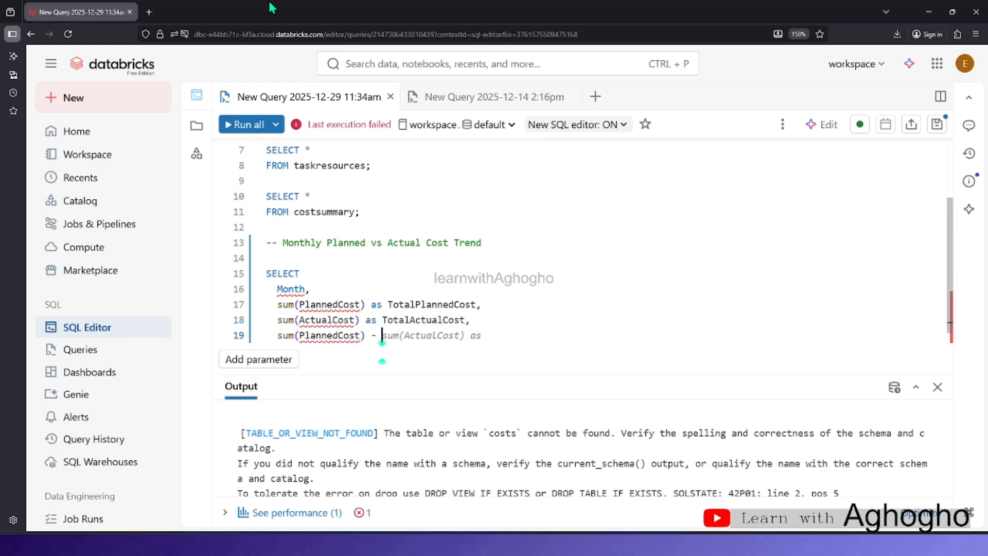
Complete the difference column as sum(PlannedCost) - sum(ActualCost) as variance.
{"action": "key", "text": "Tab"}
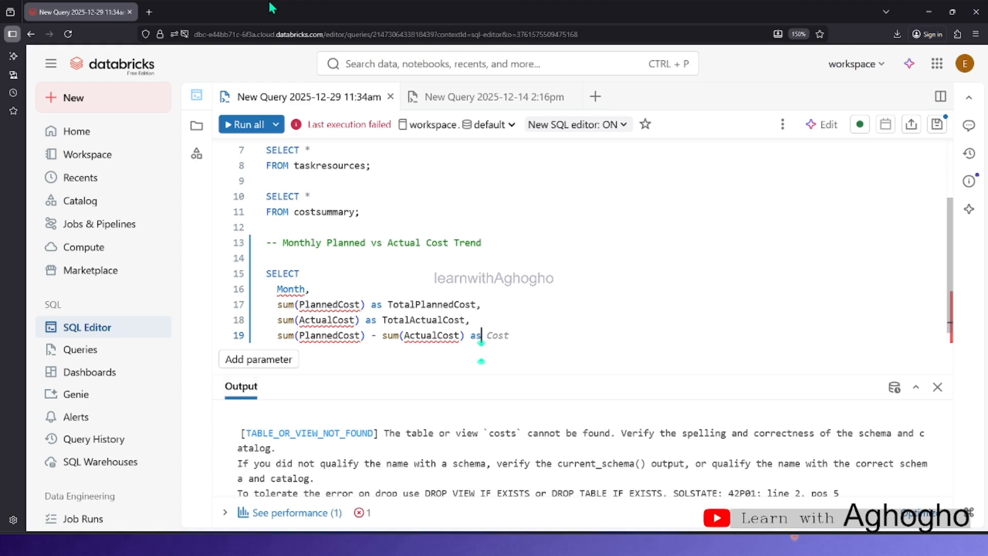
{"action": "type", "text": "Cost"}
{"action": "key", "text": "BackSpace"}
{"action": "key", "text": "BackSpace"}
{"action": "key", "text": "BackSpace"}
{"action": "key", "text": "BackSpace"}
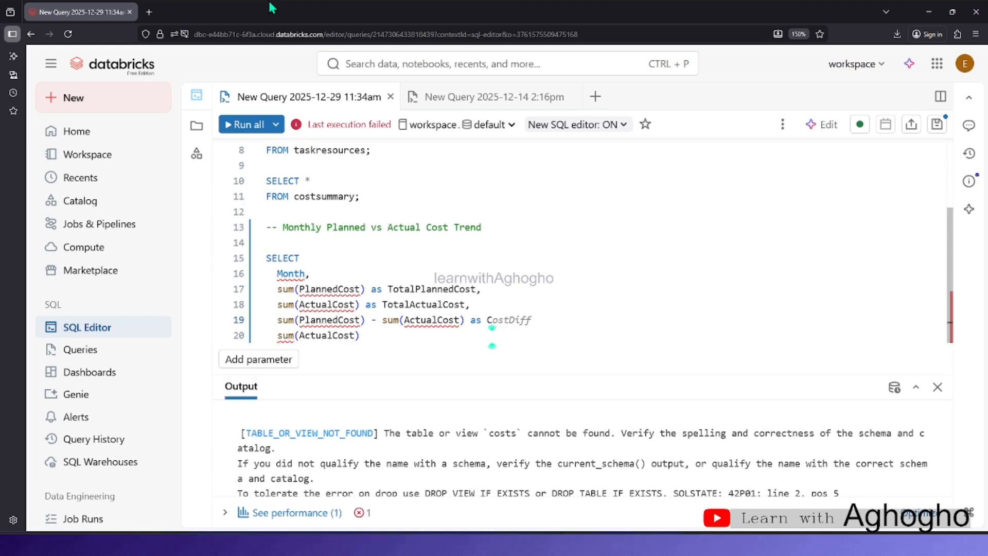
{"action": "type", "text": "v"}
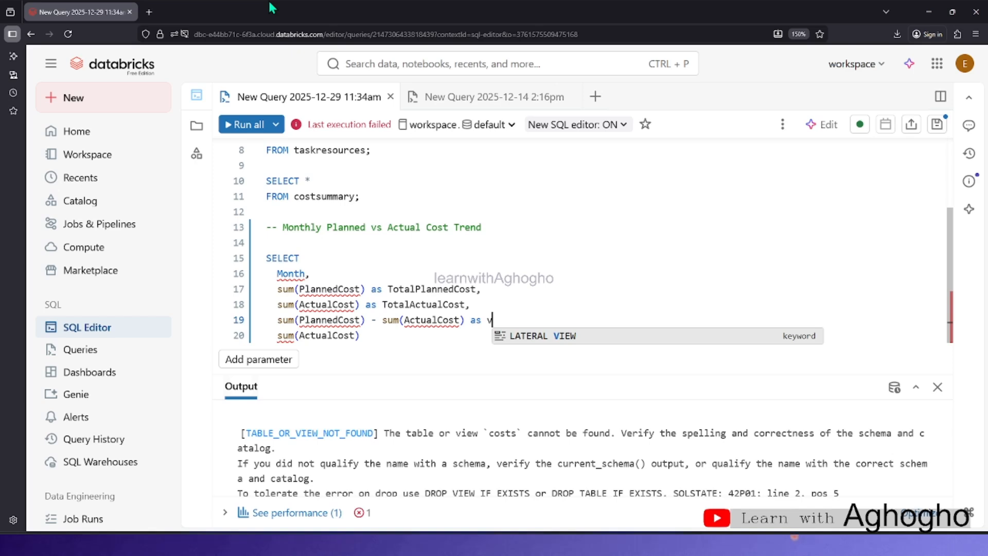
{"action": "type", "text": "ariance"}
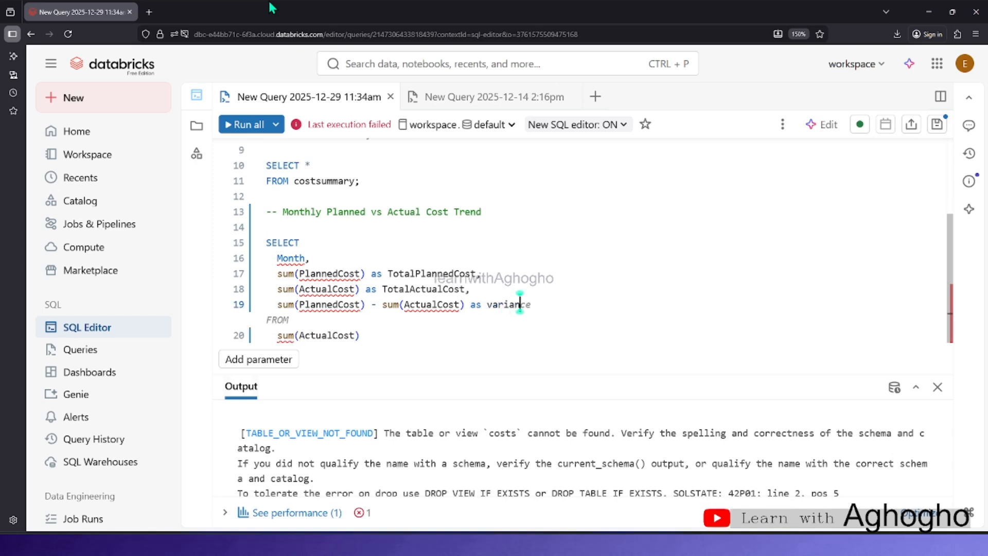
{"action": "key", "text": "Escape"}
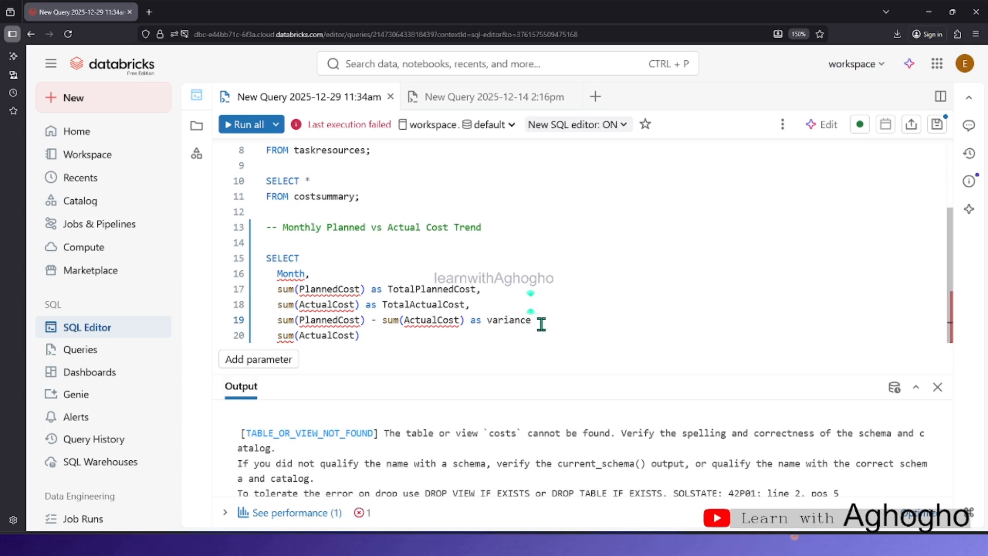
Delete the leftover sum(ActualCost) line below the variance column.
{"action": "left_click_drag", "start_coordinate": [381, 319], "coordinate": [254, 335]}
{"action": "left_click", "coordinate": [380, 336]}
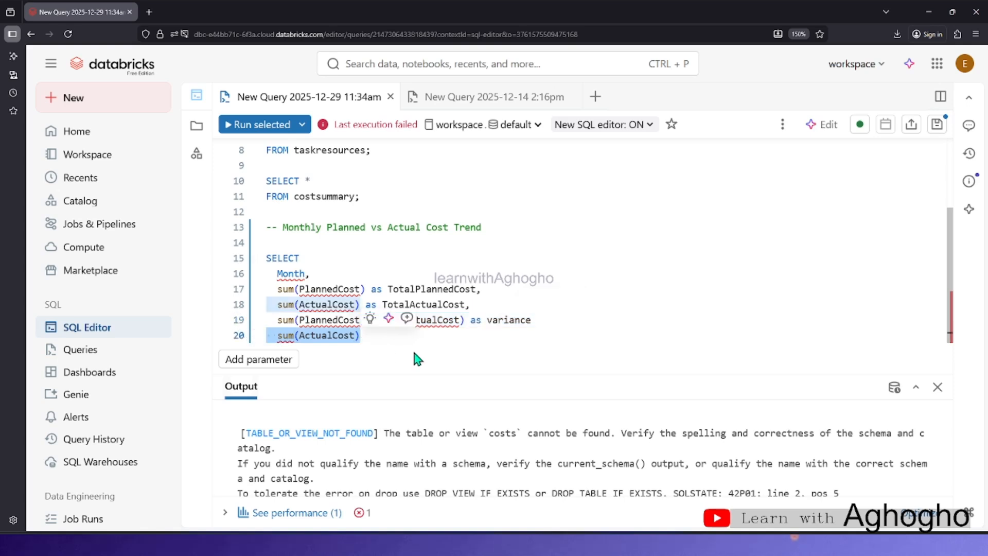
{"action": "key", "text": "BackSpace"}
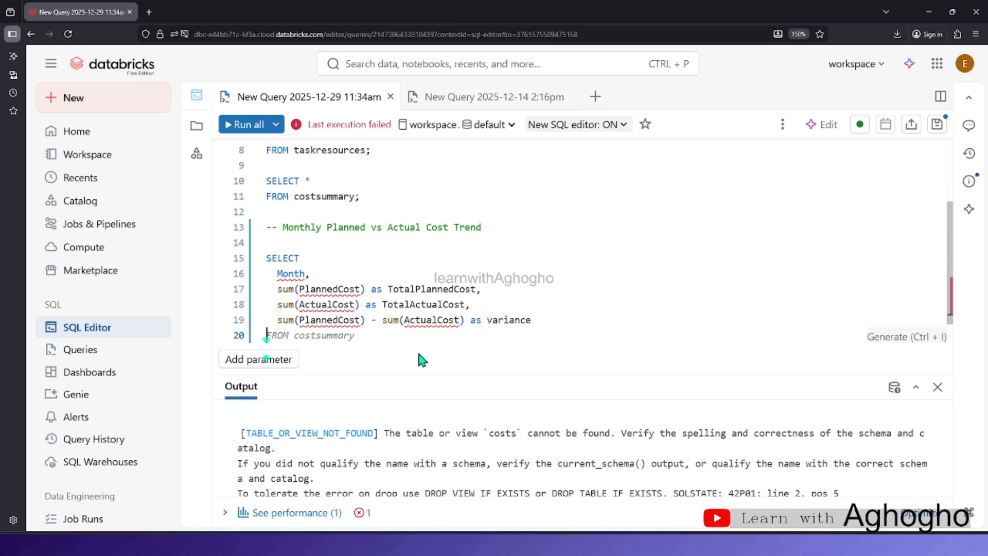
Finish the query with FROM costsummary, GROUP BY Month and ORDER BY Month; on separate lines.
{"action": "key", "text": "Tab"}
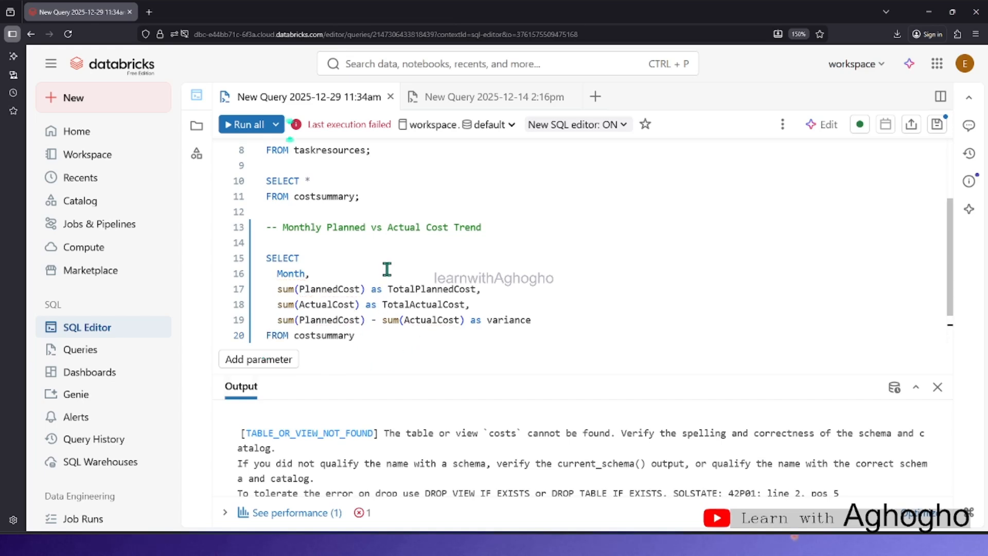
{"action": "key", "text": "Tab"}
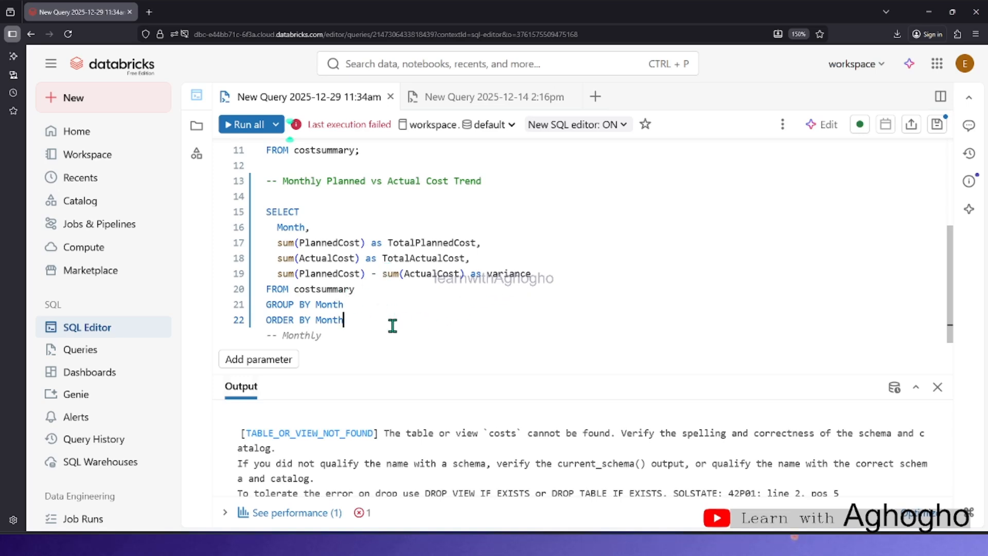
{"action": "mouse_move", "coordinate": [366, 321]}
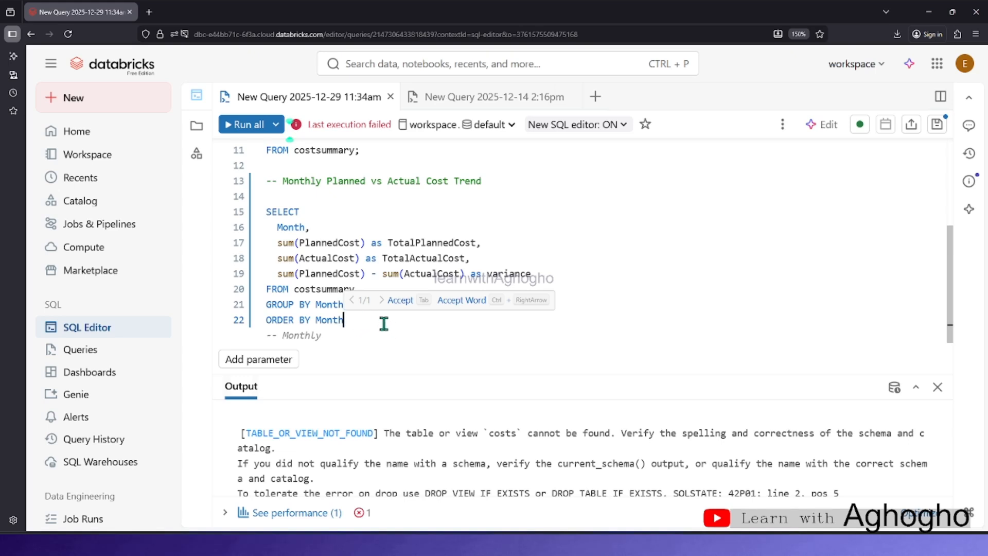
{"action": "type", "text": ";"}
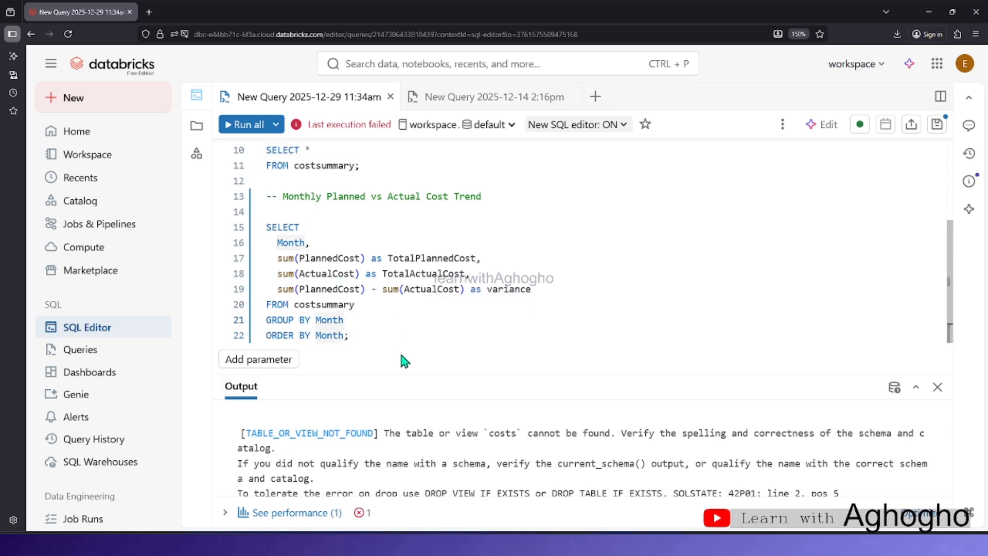
Run only the monthly planned vs actual cost trend query, from its SELECT to ORDER BY Month;.
{"action": "left_click_drag", "start_coordinate": [399, 349], "coordinate": [201, 234]}
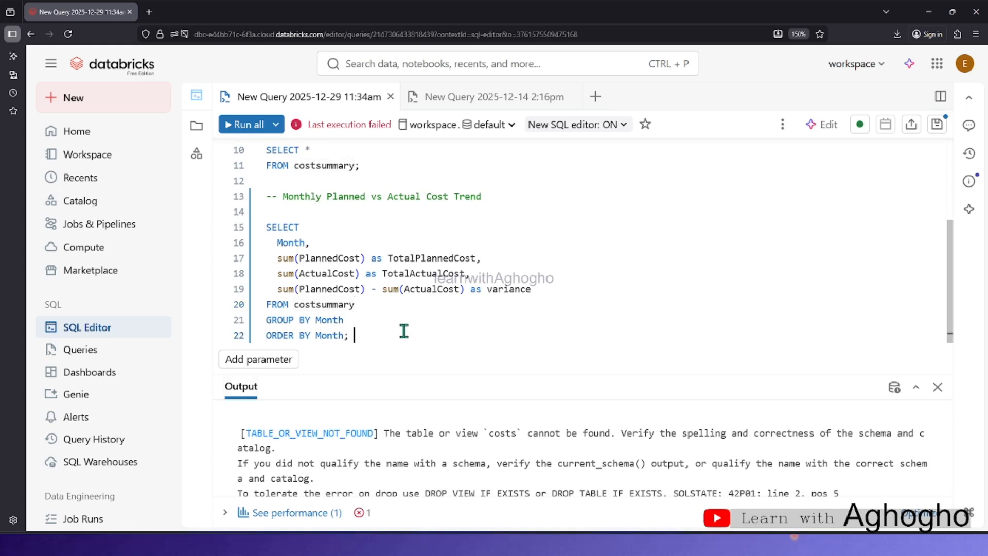
{"action": "left_click_drag", "start_coordinate": [390, 331], "coordinate": [266, 226]}
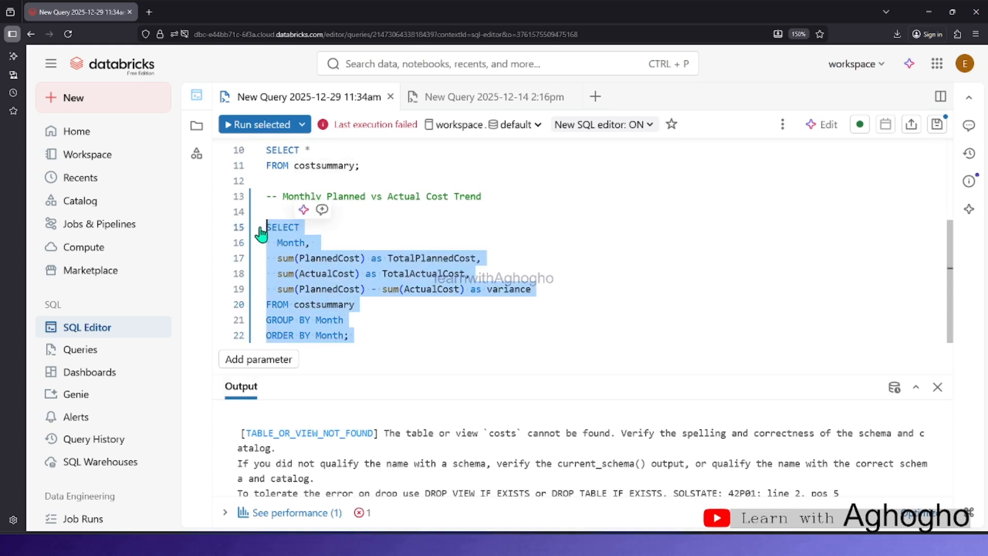
{"action": "left_click", "coordinate": [242, 124]}
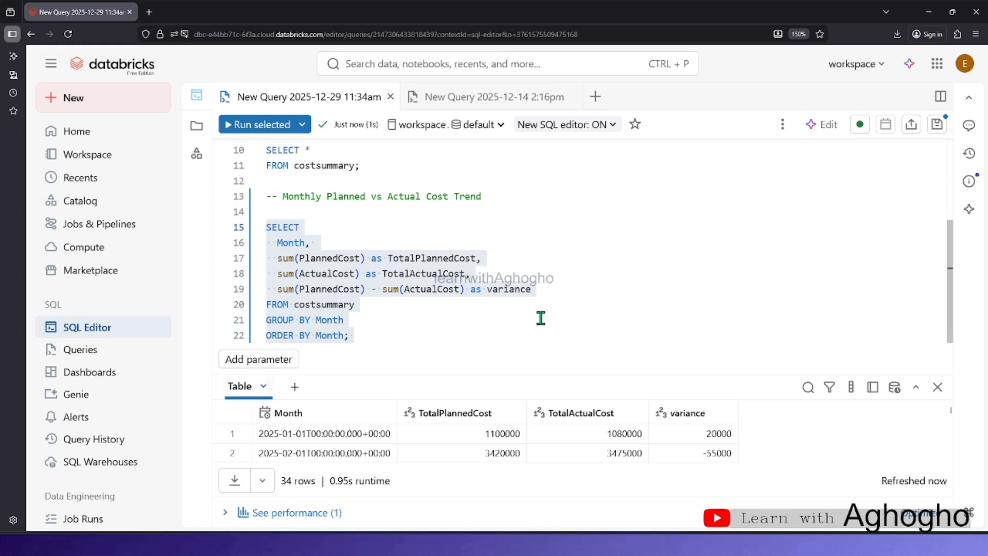
{"action": "left_click", "coordinate": [522, 307]}
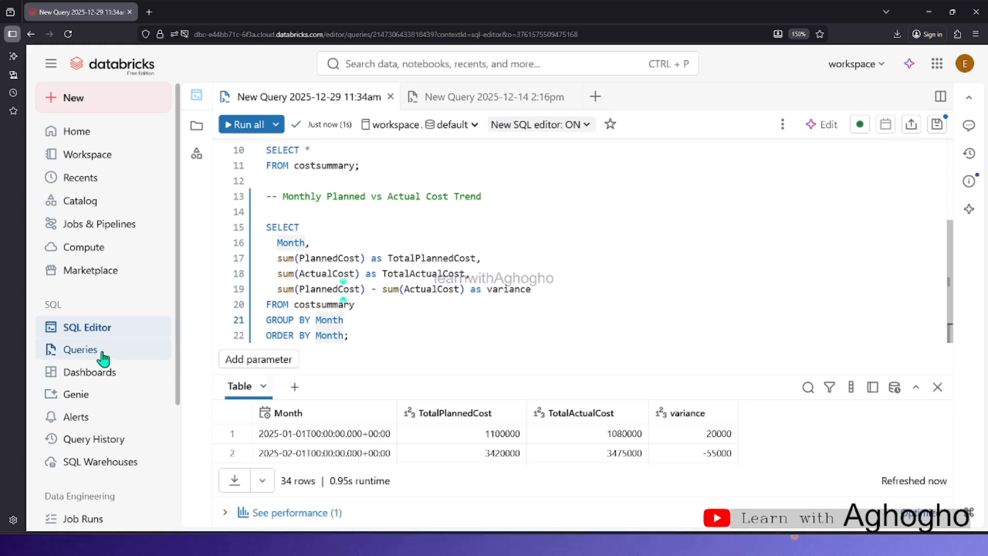
Open the Dashboards page of the workspace.
{"action": "scroll", "coordinate": [103, 367], "scroll_direction": "down", "scroll_amount": 2}
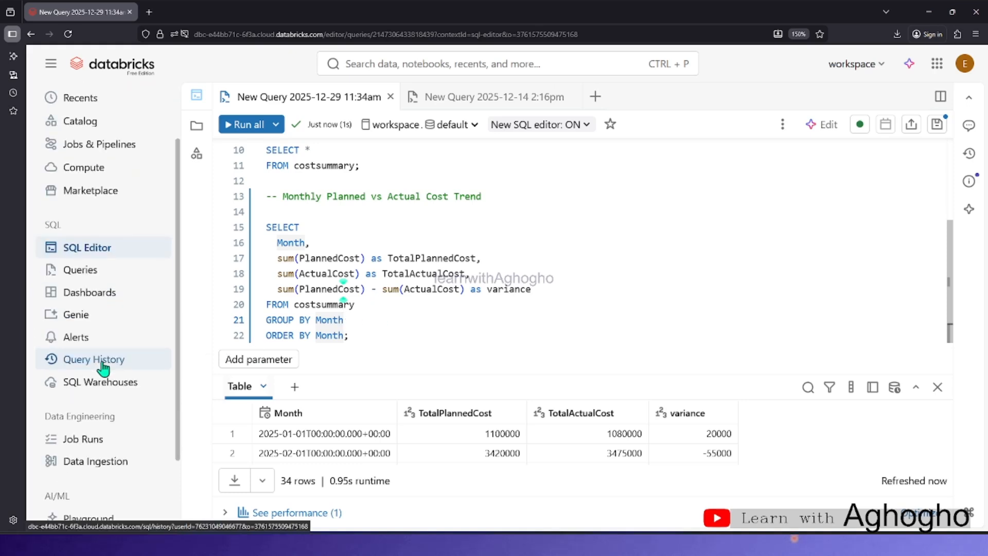
{"action": "left_click", "coordinate": [108, 292]}
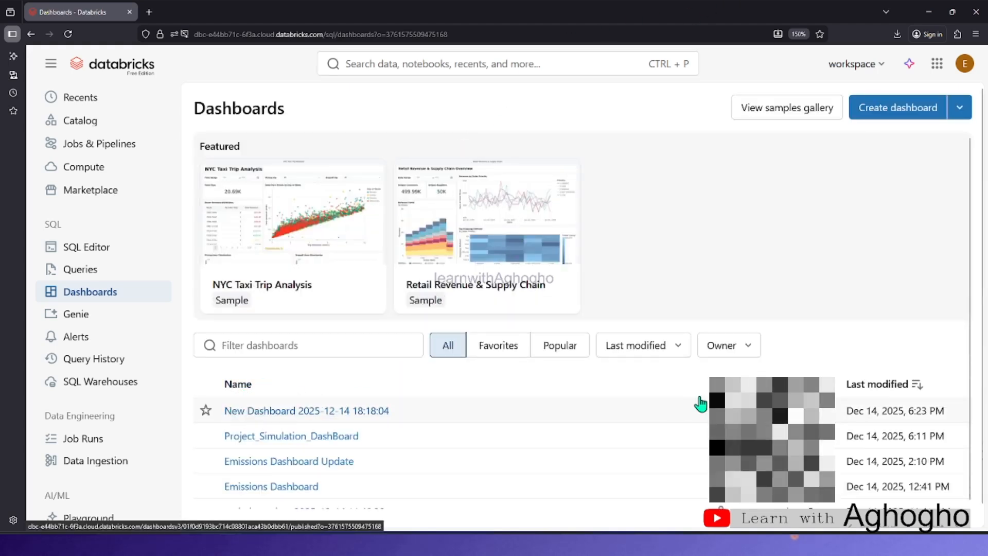
Create a new dashboard and add an empty SQL dataset to its data.
{"action": "left_click", "coordinate": [875, 107]}
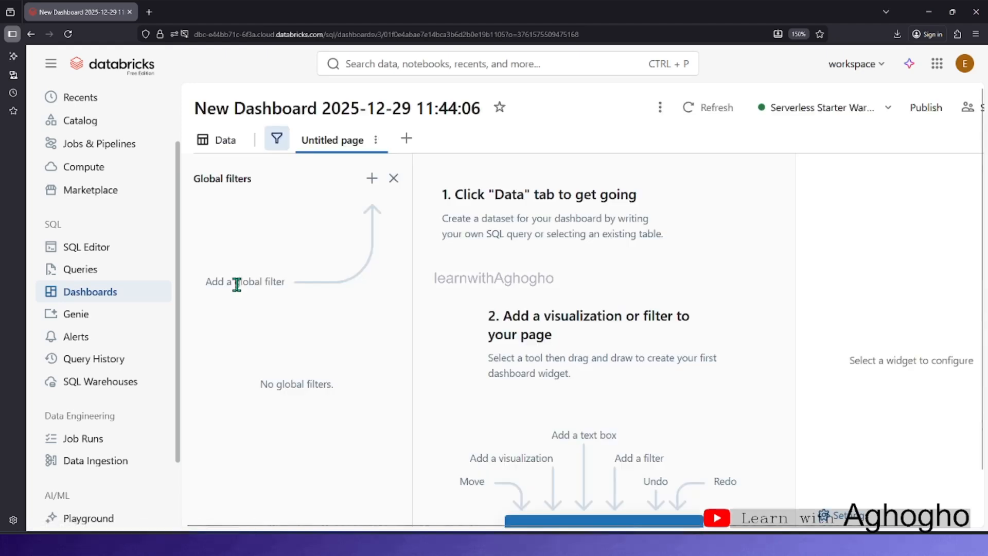
{"action": "left_click", "coordinate": [394, 177]}
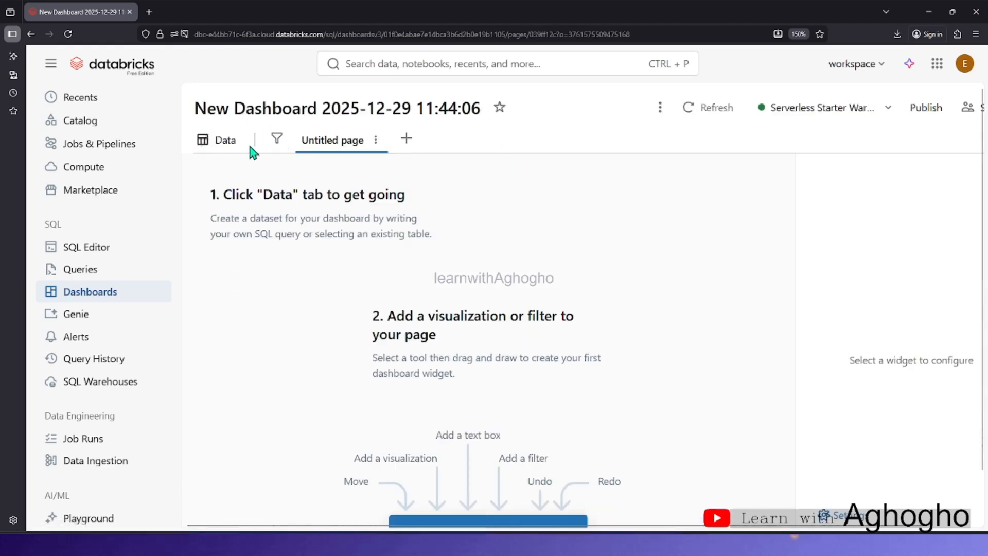
{"action": "left_click", "coordinate": [233, 143]}
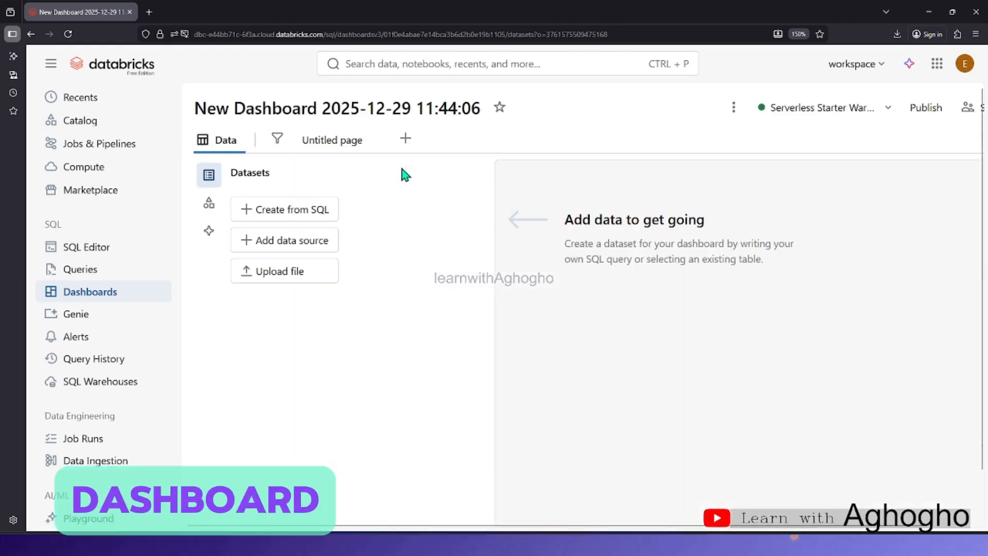
{"action": "left_click", "coordinate": [302, 216]}
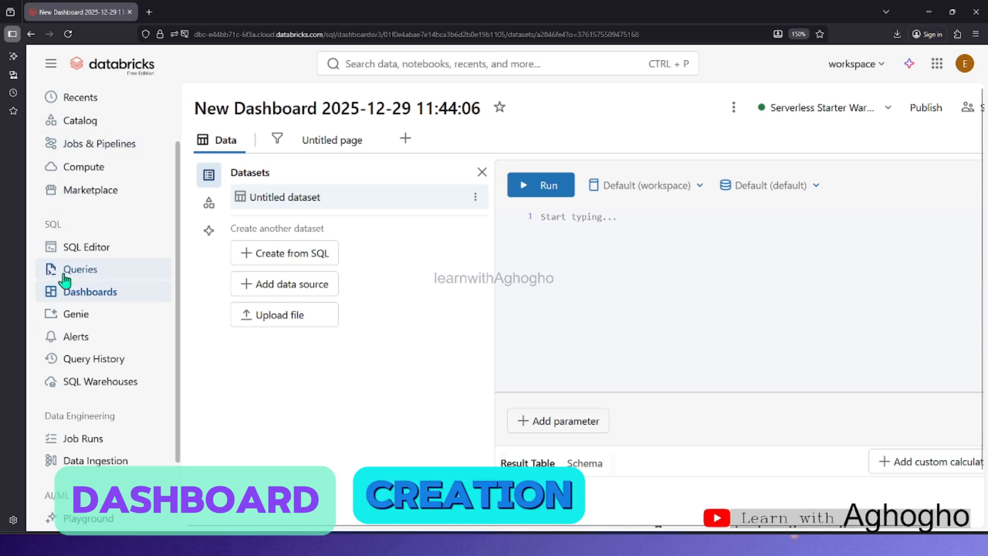
Copy the monthly planned vs actual cost trend query, from its SELECT to ORDER BY Month;, in the SQL Editor.
{"action": "left_click", "coordinate": [86, 249]}
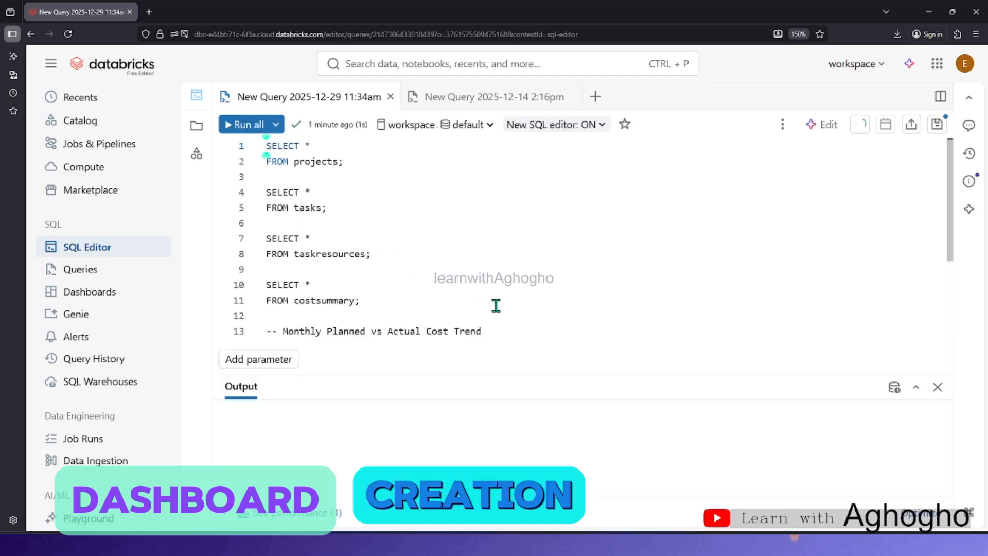
{"action": "scroll", "coordinate": [468, 266], "scroll_direction": "down", "scroll_amount": 3}
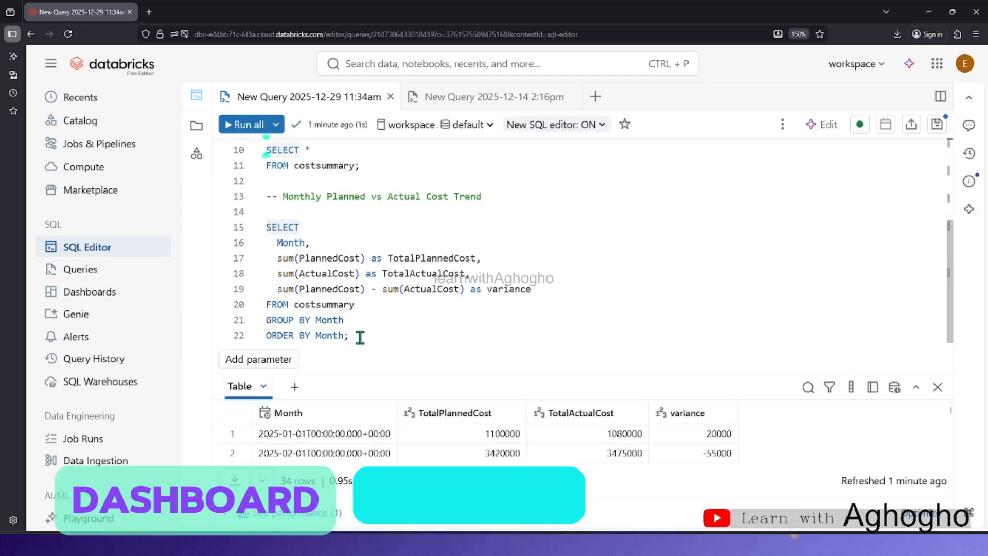
{"action": "left_click_drag", "start_coordinate": [359, 337], "coordinate": [232, 224]}
{"action": "key", "text": "ctrl+c"}
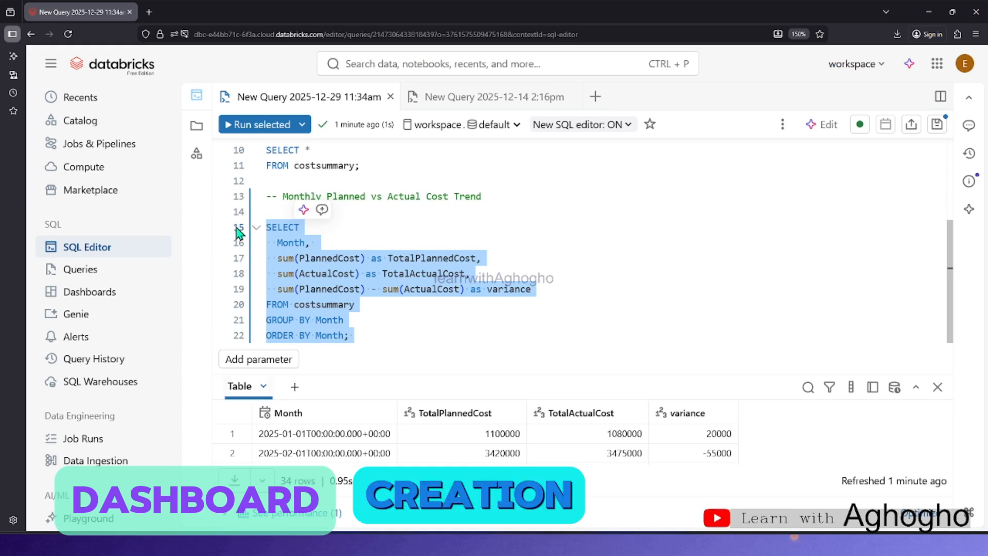
Reopen the newly created dashboard and rename it Projects_DashBoard.
{"action": "left_click", "coordinate": [93, 296]}
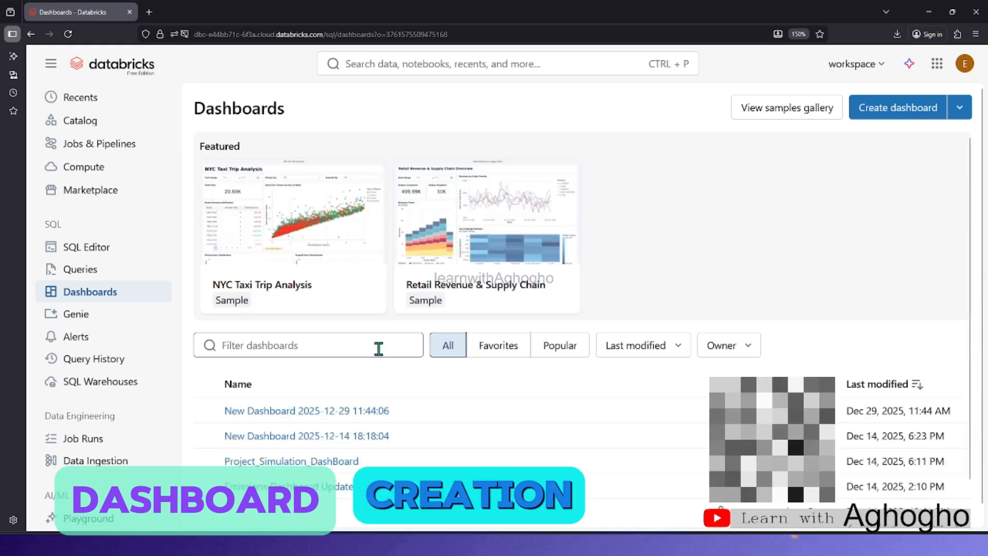
{"action": "left_click", "coordinate": [359, 409]}
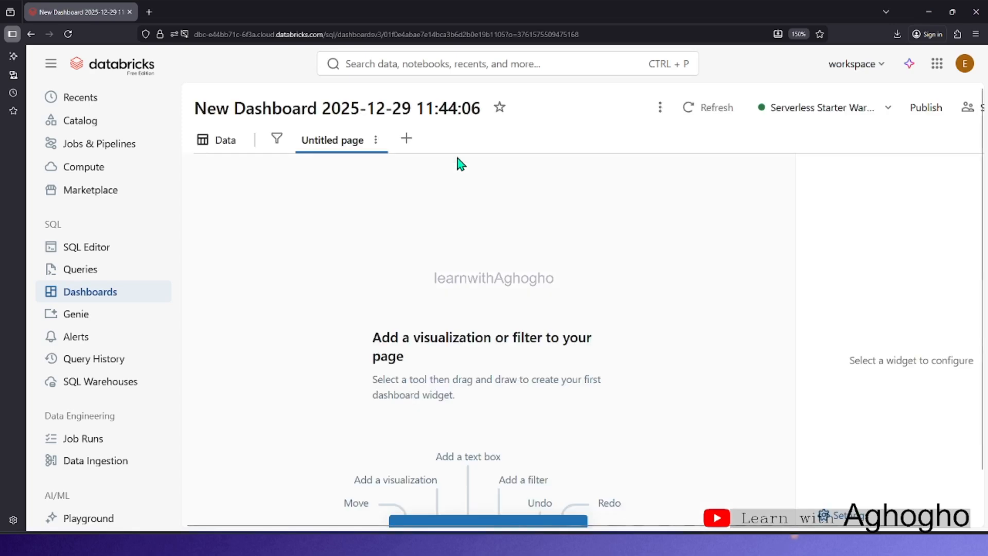
{"action": "left_click", "coordinate": [313, 108]}
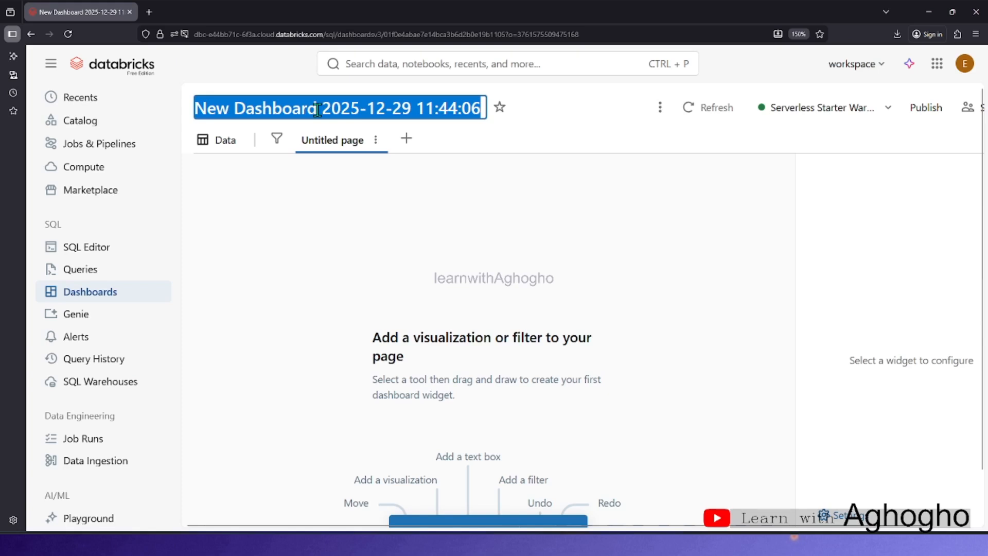
{"action": "type", "text": "Projects"}
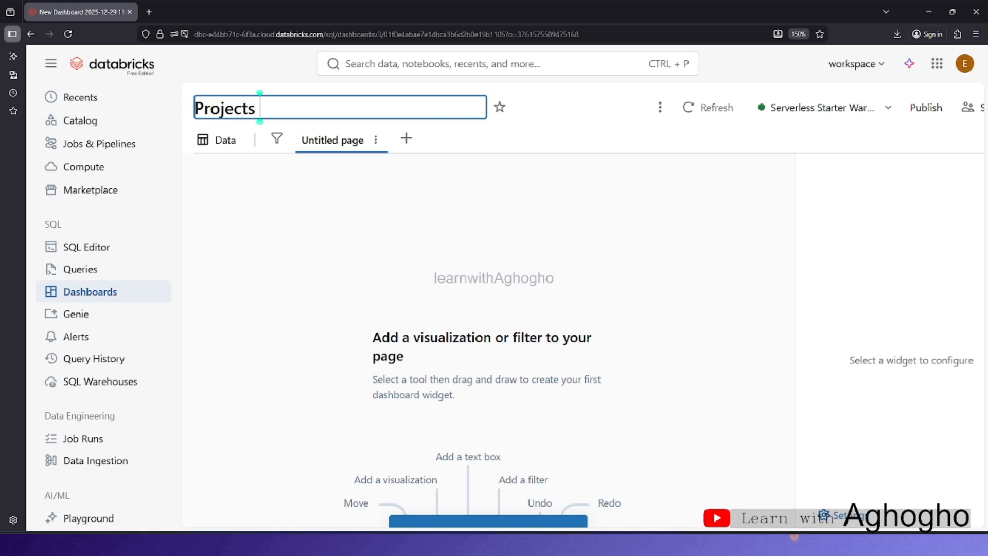
{"action": "type", "text": "_D"}
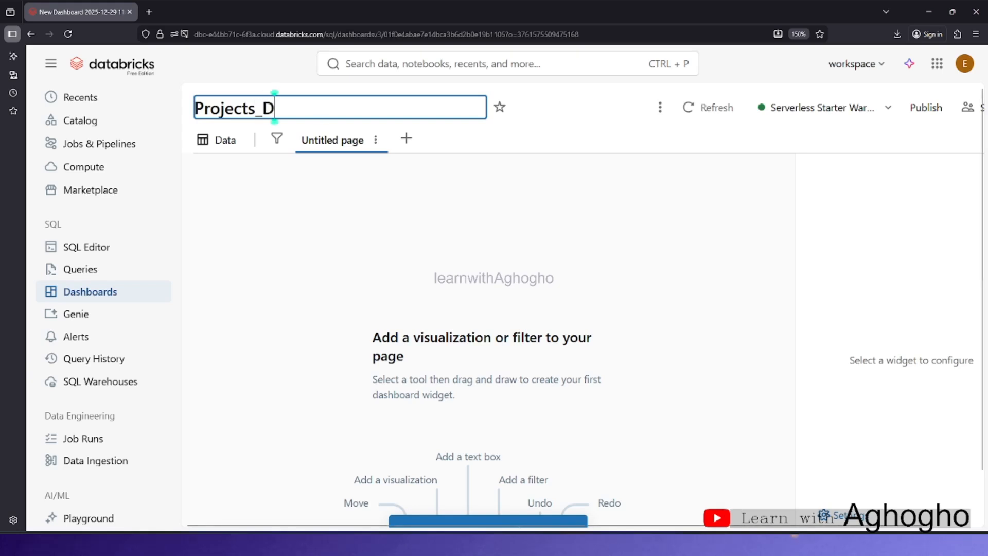
{"action": "type", "text": "ashBoard"}
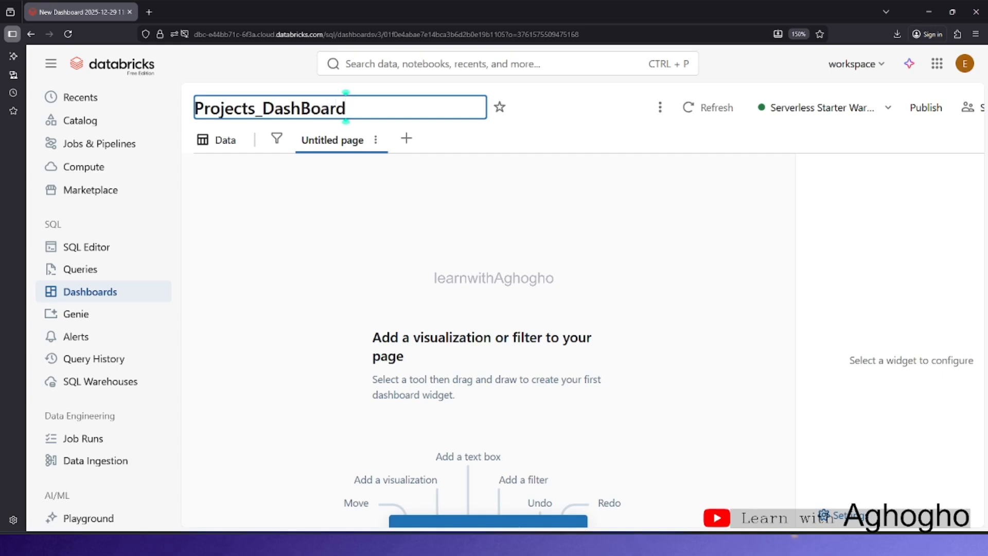
Rename the dashboard's untitled page as Dashboard.
{"action": "right_click", "coordinate": [346, 149]}
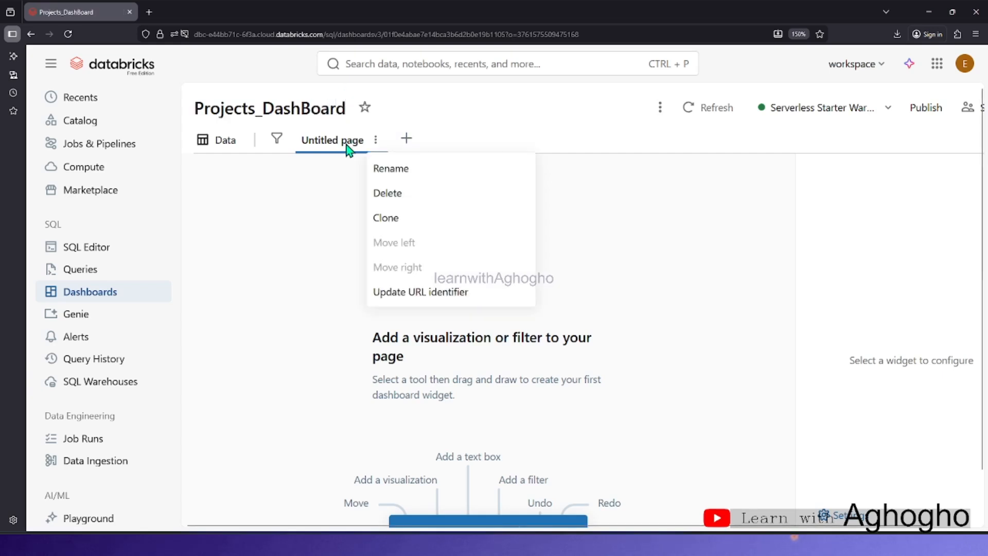
{"action": "left_click", "coordinate": [371, 161]}
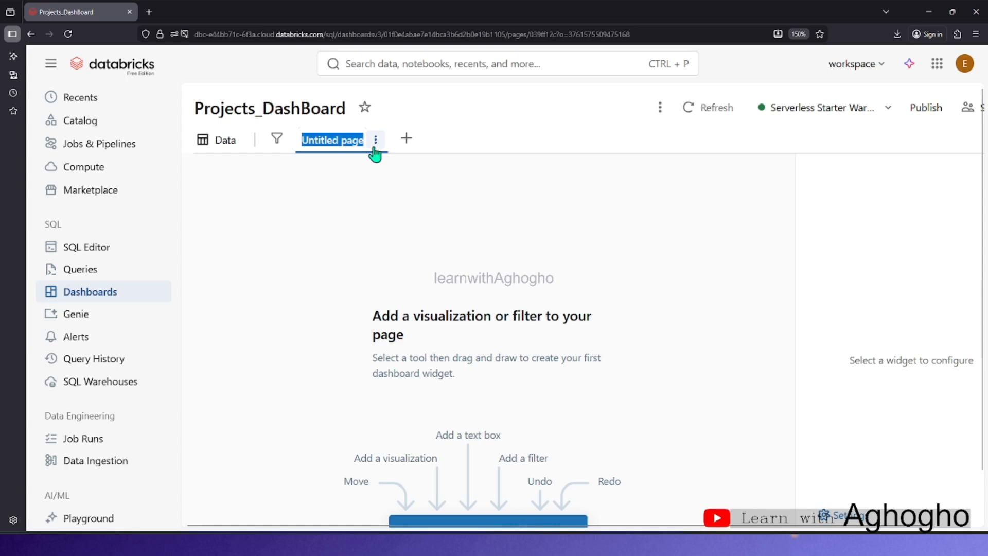
{"action": "type", "text": "d"}
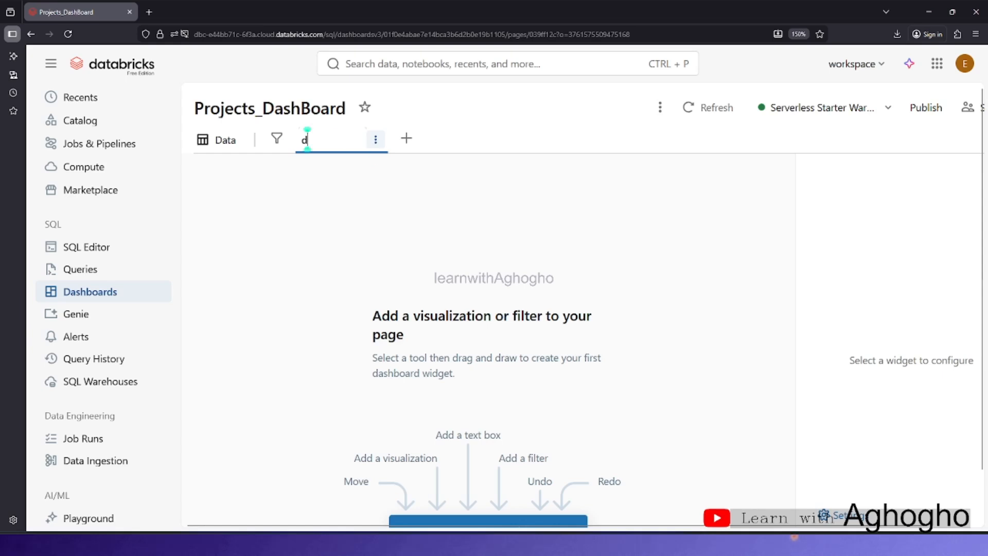
{"action": "key", "text": "BackSpace"}
{"action": "type", "text": "Das"}
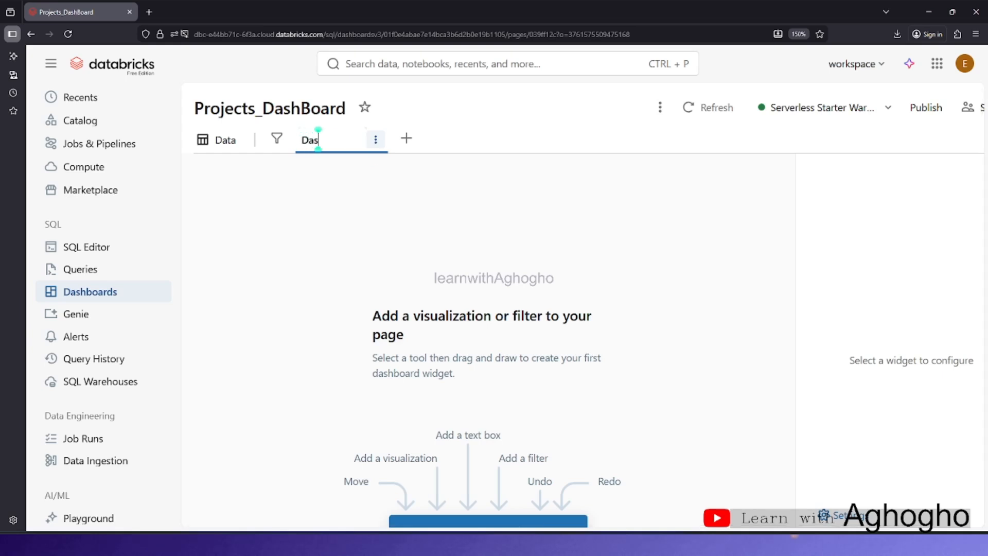
{"action": "type", "text": "hboard"}
{"action": "left_click", "coordinate": [295, 196]}
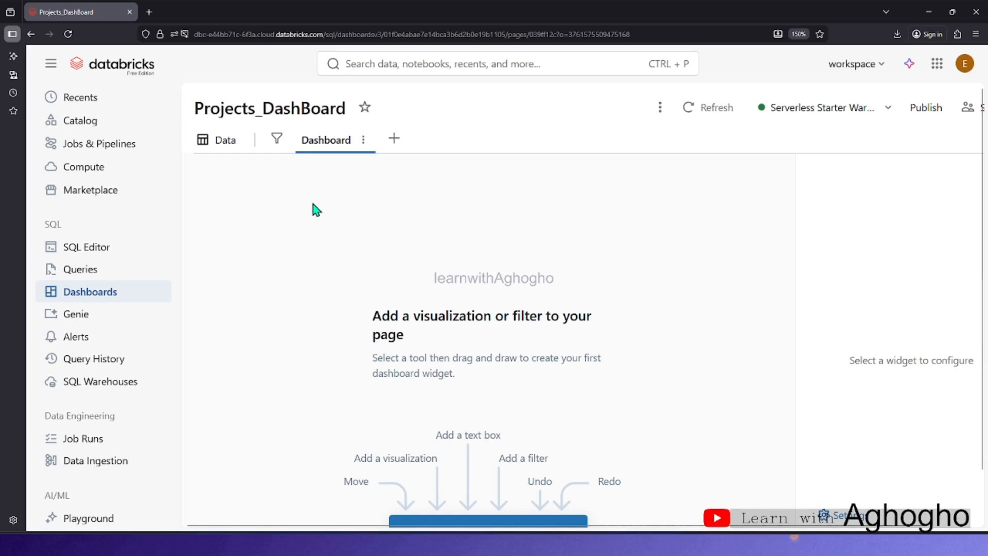
Paste the copied cost trend query into the untitled dataset and run it.
{"action": "left_click", "coordinate": [225, 145]}
{"action": "left_click", "coordinate": [627, 232]}
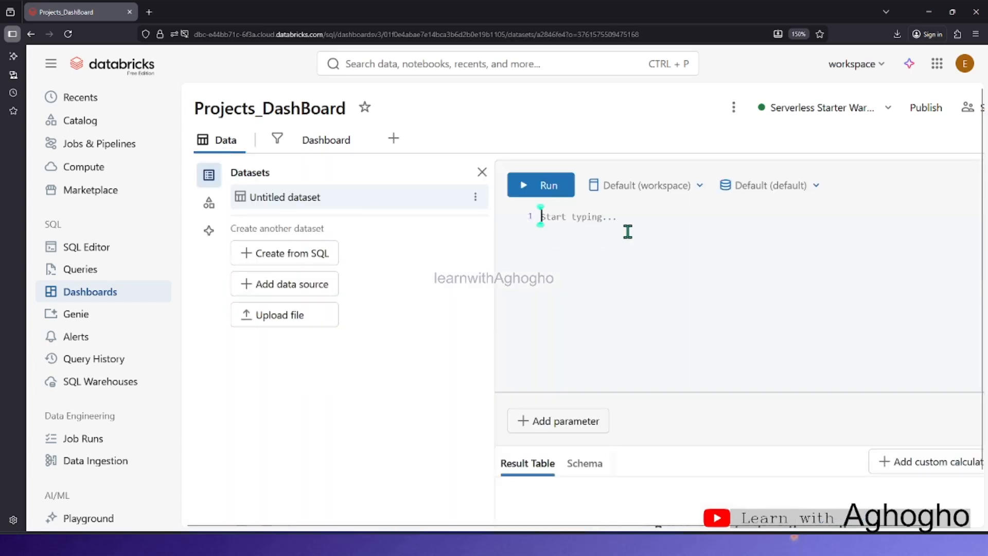
{"action": "key", "text": "ctrl+v"}
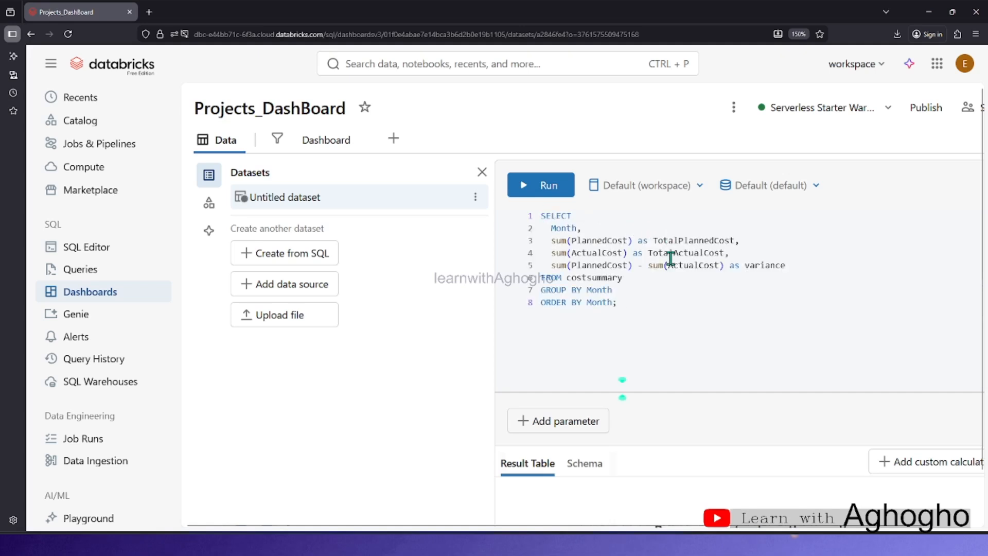
{"action": "left_click", "coordinate": [533, 185]}
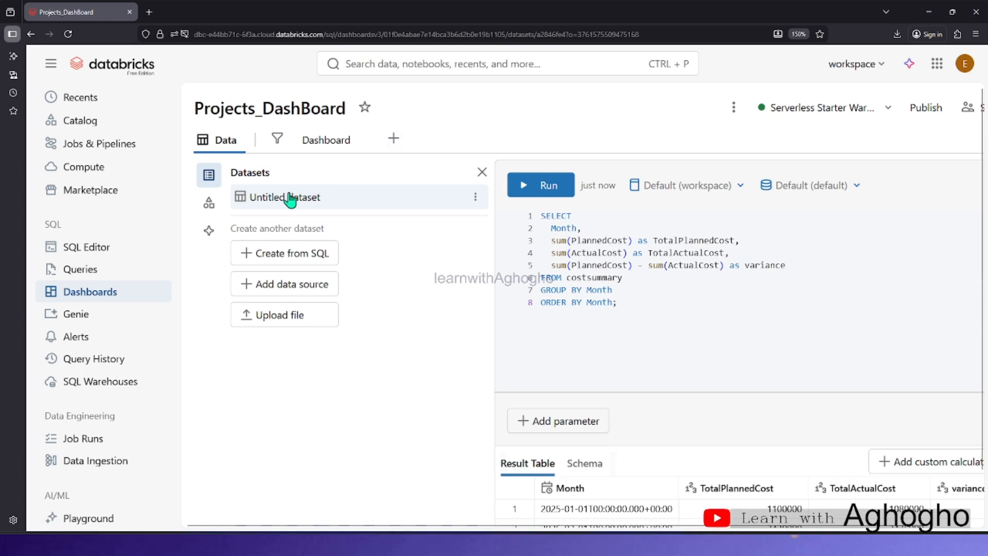
Rename the untitled dataset as Monthly Planned vs Actual Cost Trend and rerun its query.
{"action": "left_click", "coordinate": [474, 202]}
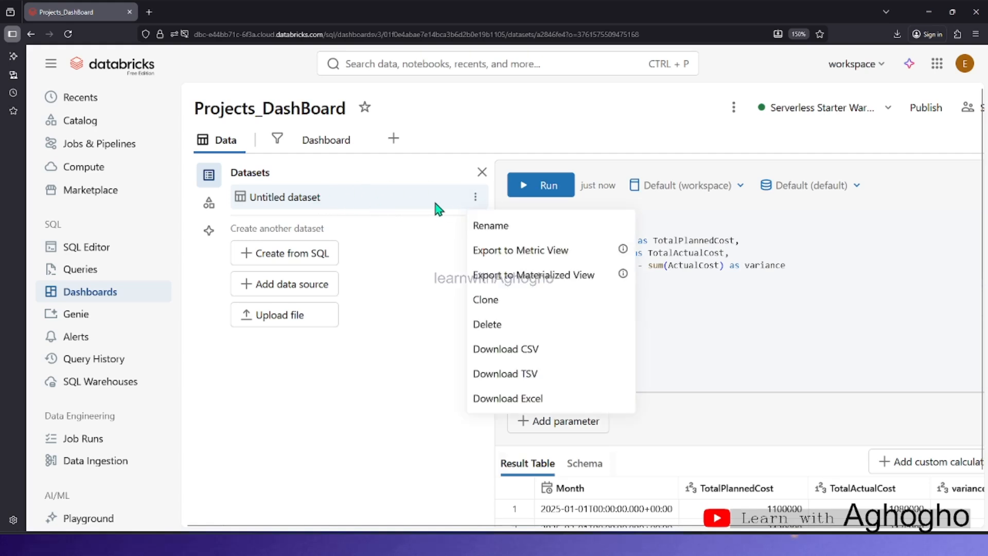
{"action": "left_click", "coordinate": [493, 224]}
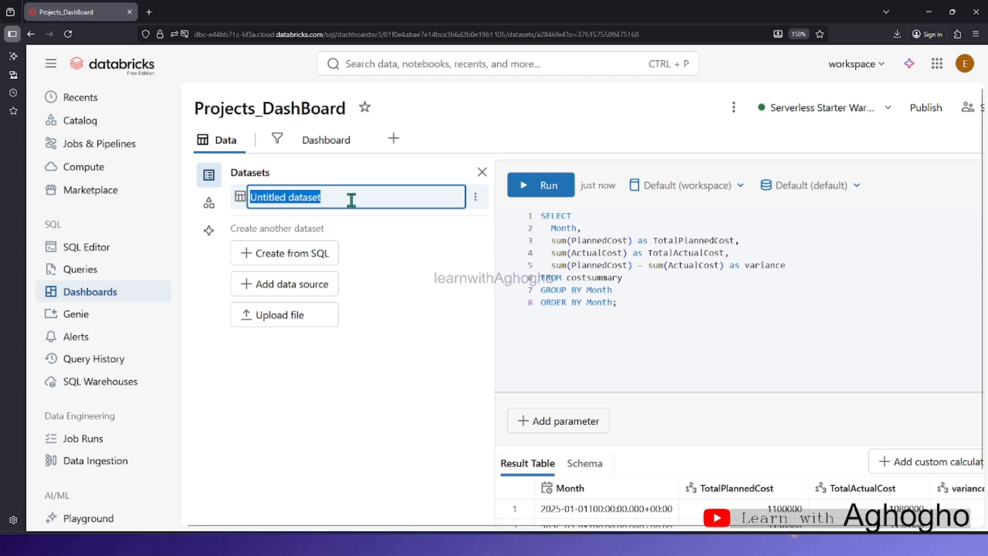
{"action": "type", "text": "1"}
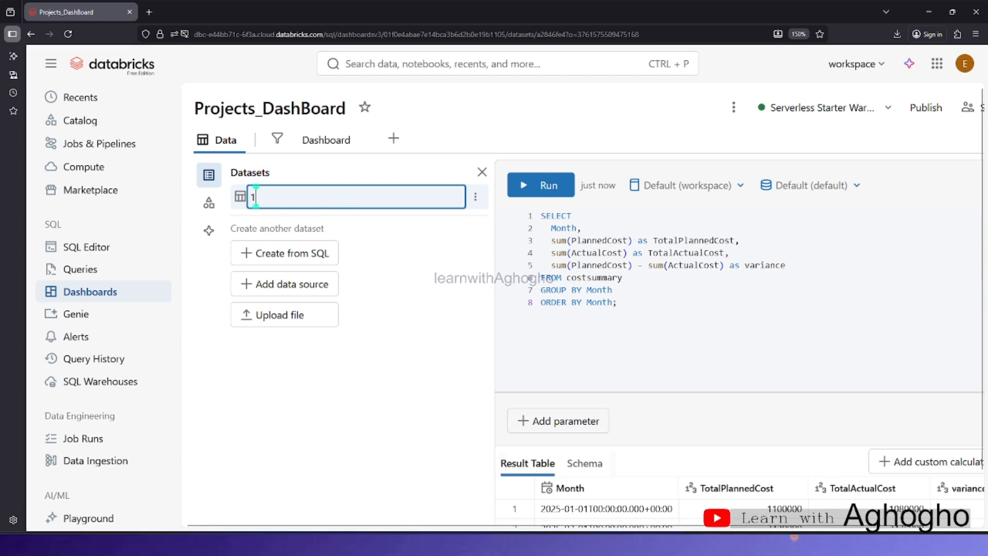
{"action": "key", "text": "BackSpace"}
{"action": "type", "text": "Mon"}
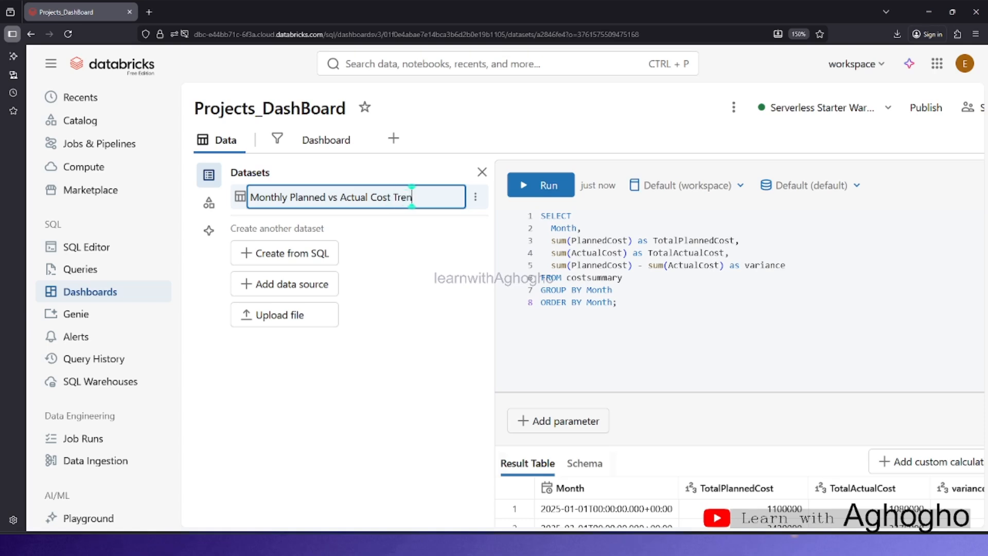
{"action": "left_click", "coordinate": [427, 240]}
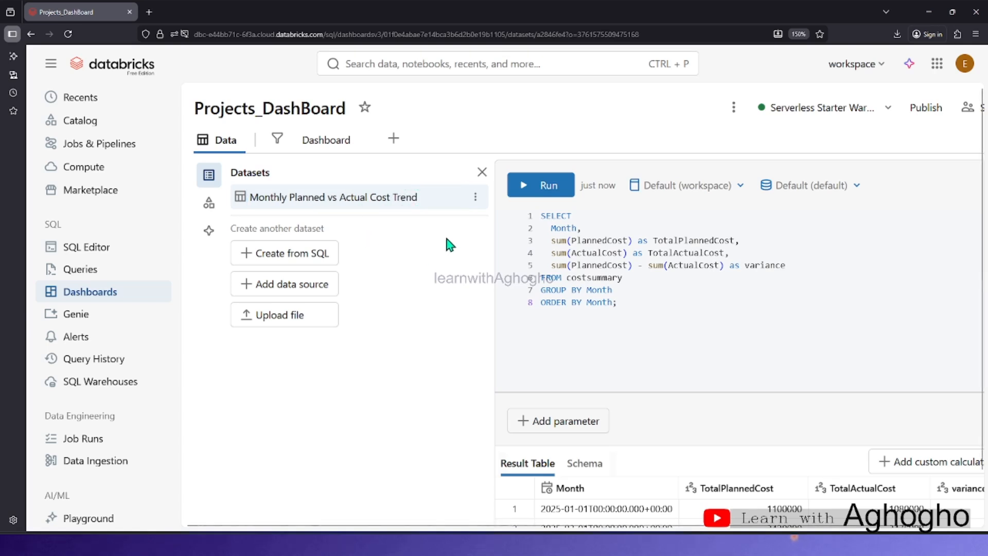
{"action": "left_click", "coordinate": [540, 186]}
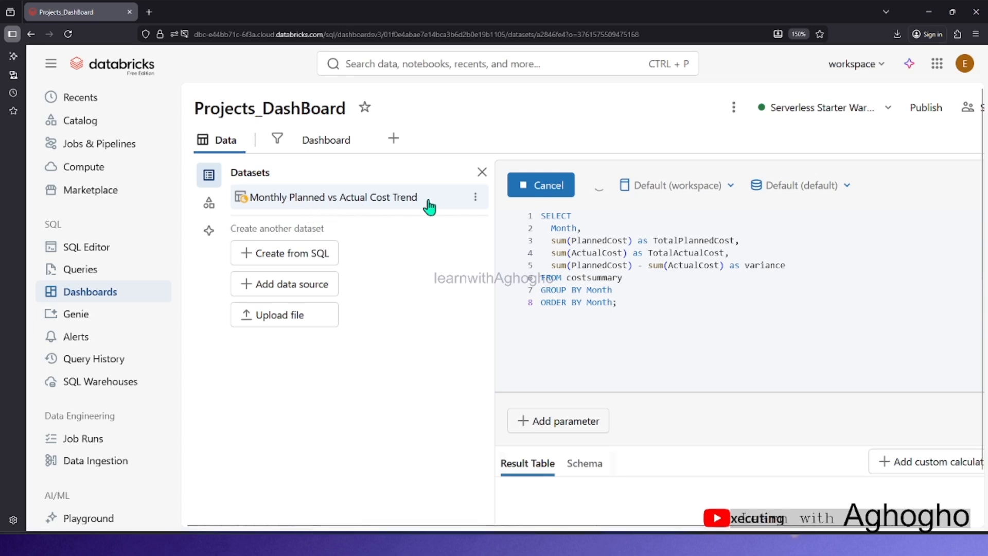
Place a visualization widget in the upper-left corner of the Dashboard page's canvas and request the suggested Monthly Planned vs Actual Cost chart.
{"action": "left_click", "coordinate": [312, 146]}
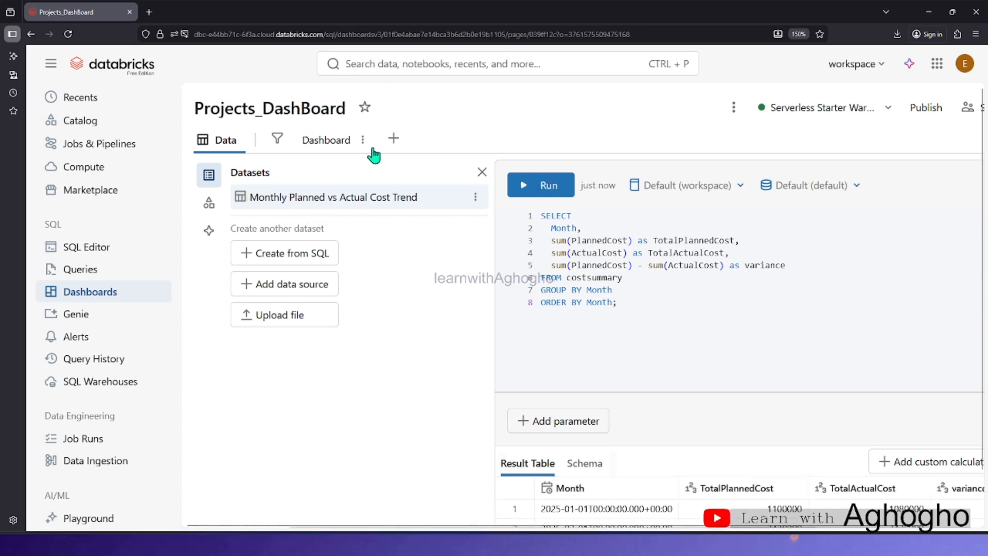
{"action": "scroll", "coordinate": [499, 350], "scroll_direction": "down", "scroll_amount": 2}
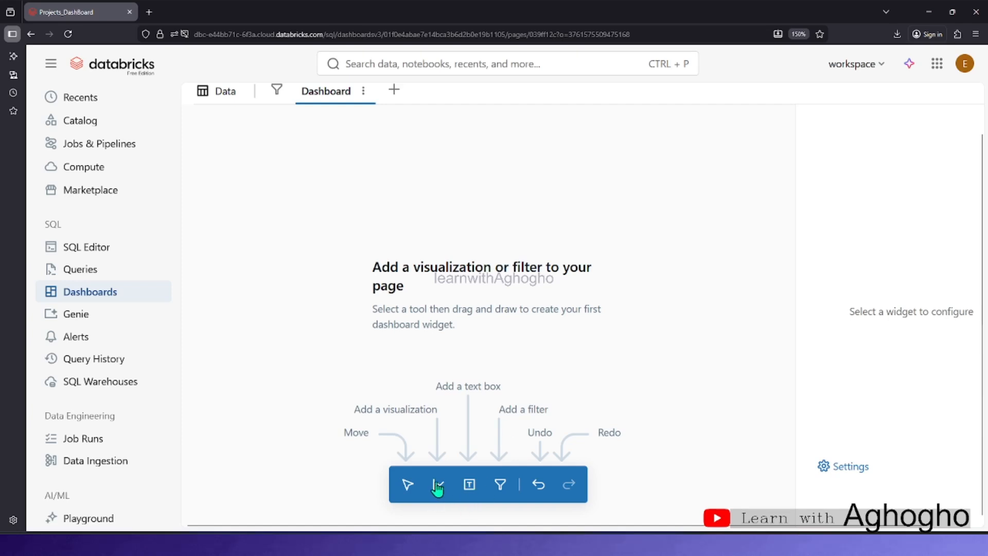
{"action": "scroll", "coordinate": [263, 226], "scroll_direction": "up", "scroll_amount": 2}
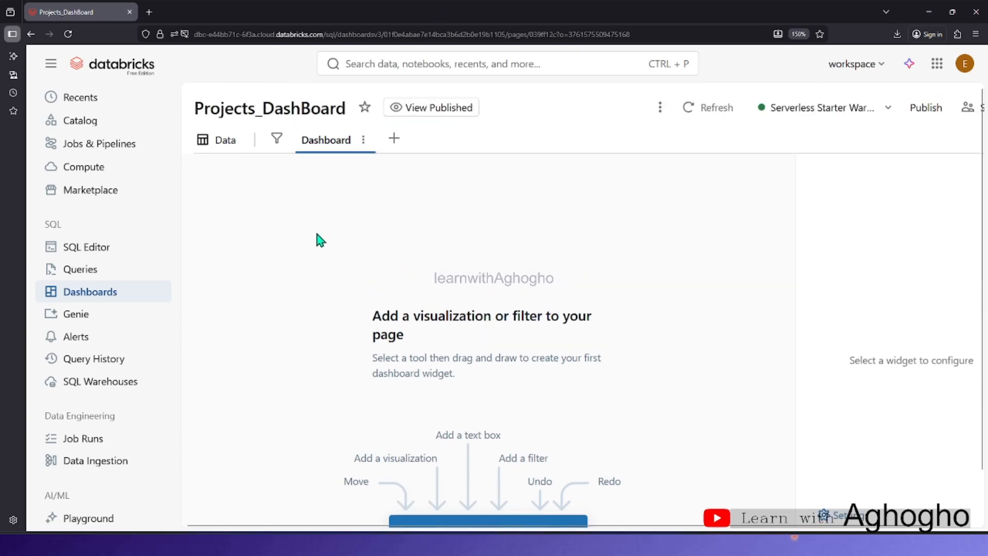
{"action": "scroll", "coordinate": [308, 214], "scroll_direction": "down", "scroll_amount": 2}
{"action": "scroll", "coordinate": [373, 221], "scroll_direction": "up", "scroll_amount": 2}
{"action": "scroll", "coordinate": [425, 286], "scroll_direction": "down", "scroll_amount": 2}
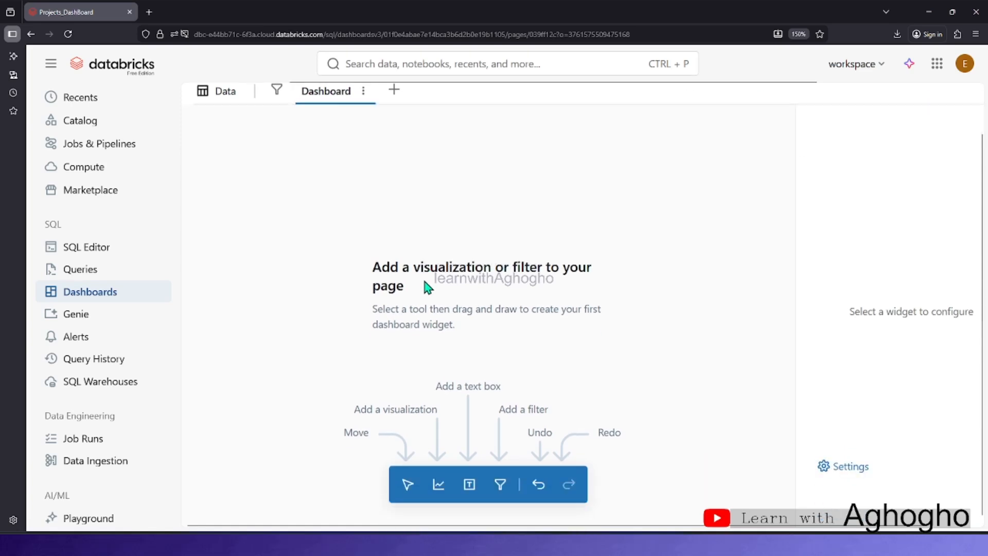
{"action": "left_click", "coordinate": [438, 491]}
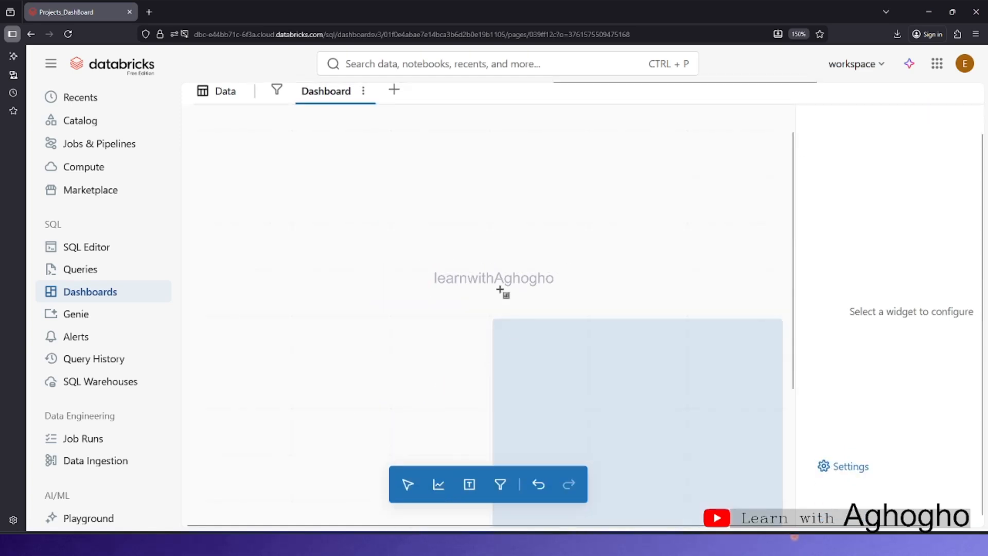
{"action": "scroll", "coordinate": [224, 144], "scroll_direction": "up", "scroll_amount": 2}
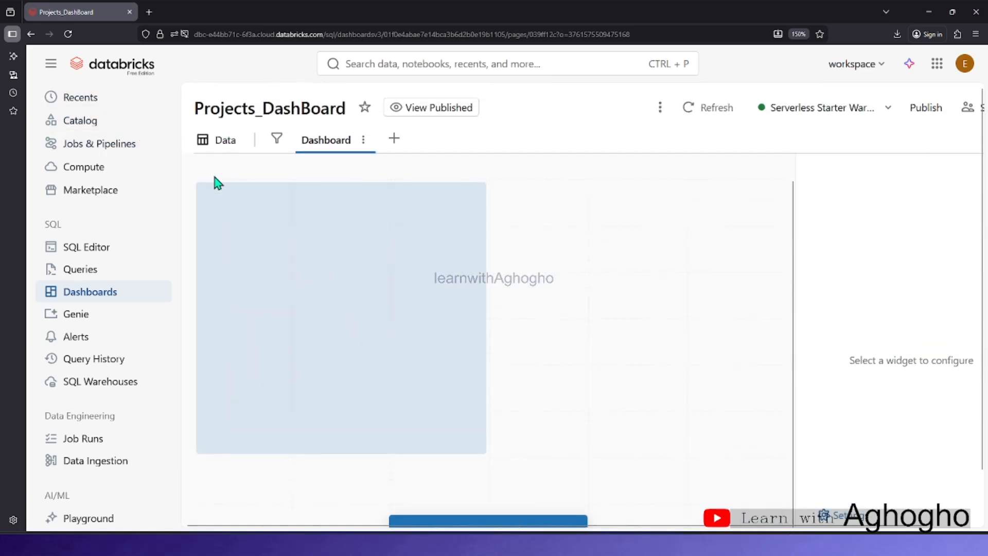
{"action": "left_click", "coordinate": [224, 206]}
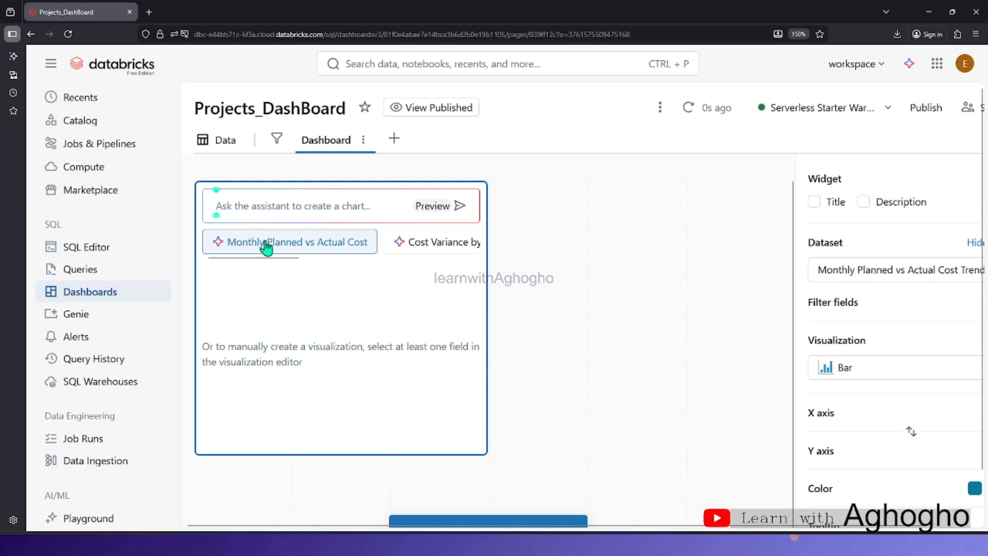
{"action": "left_click", "coordinate": [265, 244]}
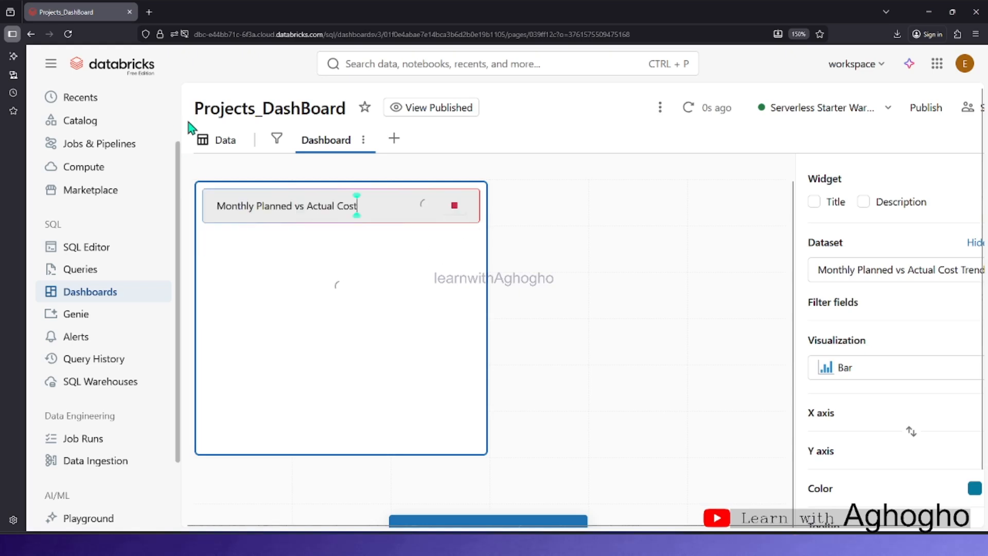
Request the suggested Monthly Planned vs Actual Cost chart again on the Dashboard page and widen its widget by one grid column.
{"action": "left_click", "coordinate": [223, 147]}
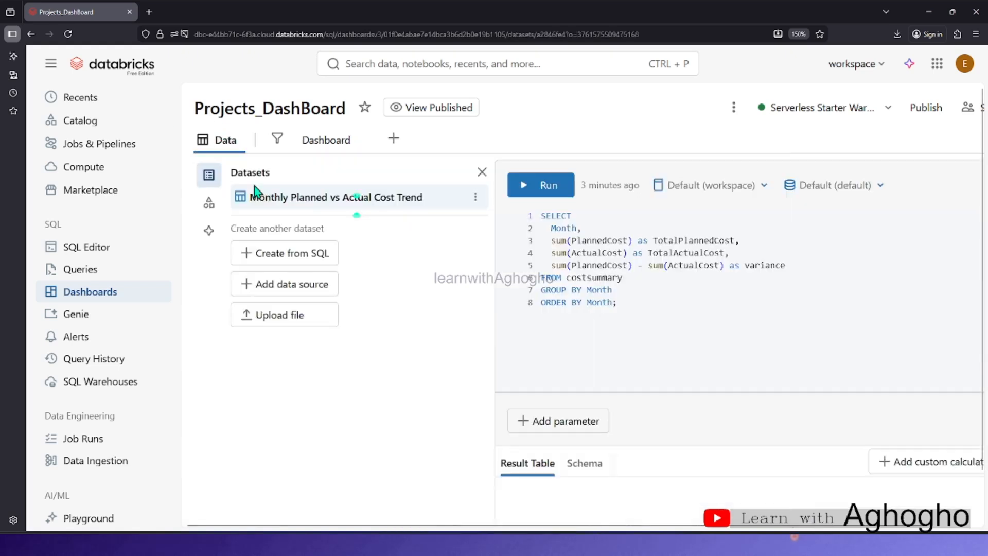
{"action": "left_click", "coordinate": [307, 139]}
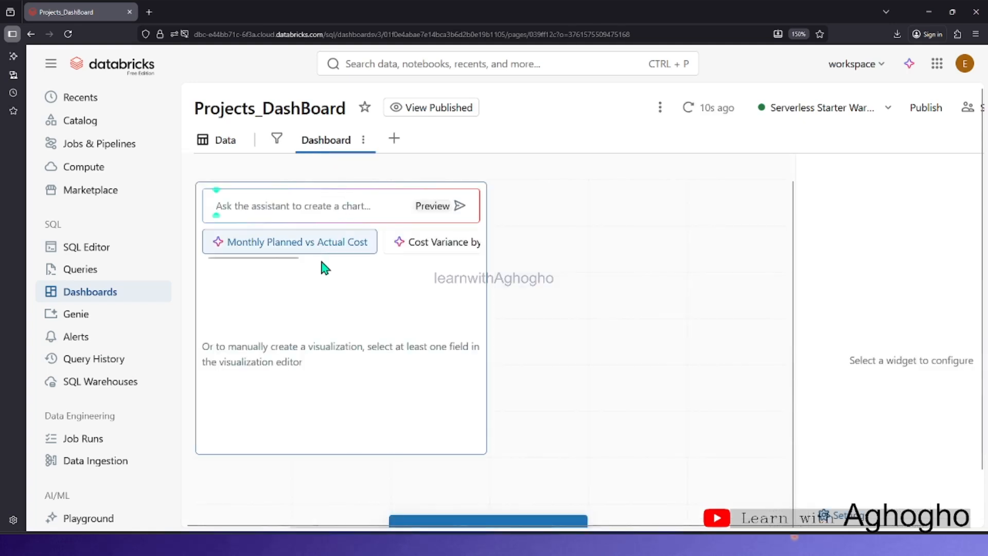
{"action": "left_click", "coordinate": [284, 246]}
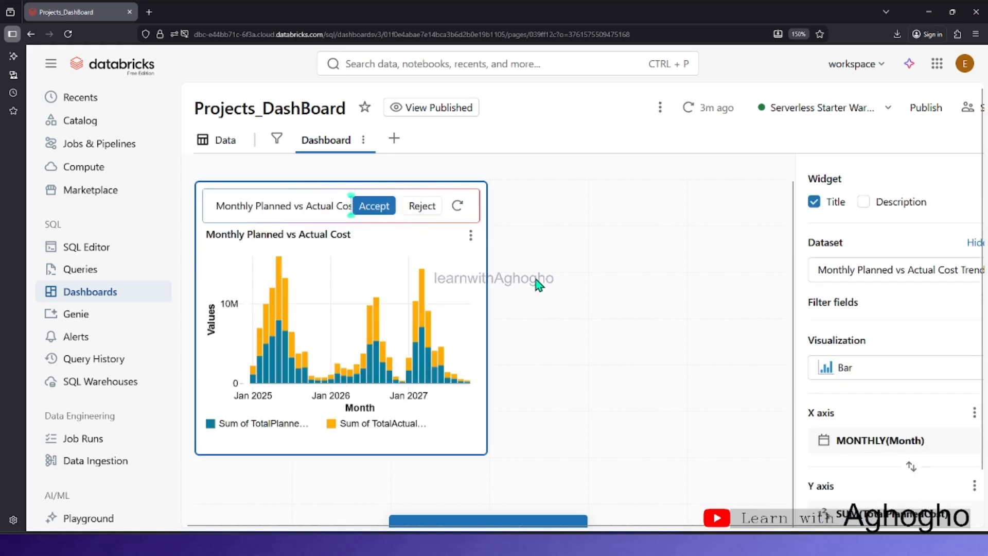
{"action": "left_click_drag", "start_coordinate": [486, 300], "coordinate": [591, 256]}
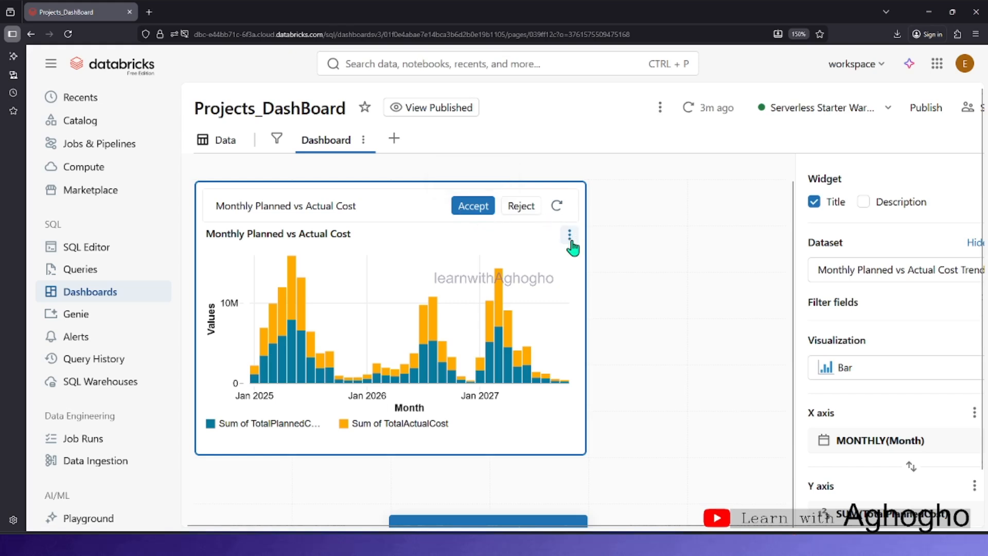
Try the Combo and Area visualization types for the Monthly Planned vs Actual Cost chart.
{"action": "left_click", "coordinate": [858, 368]}
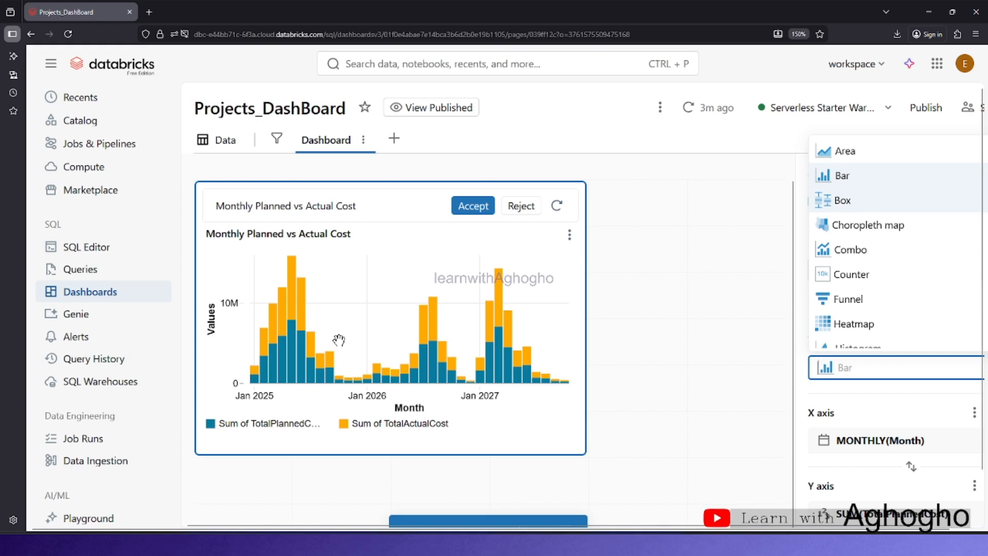
{"action": "left_click", "coordinate": [849, 250]}
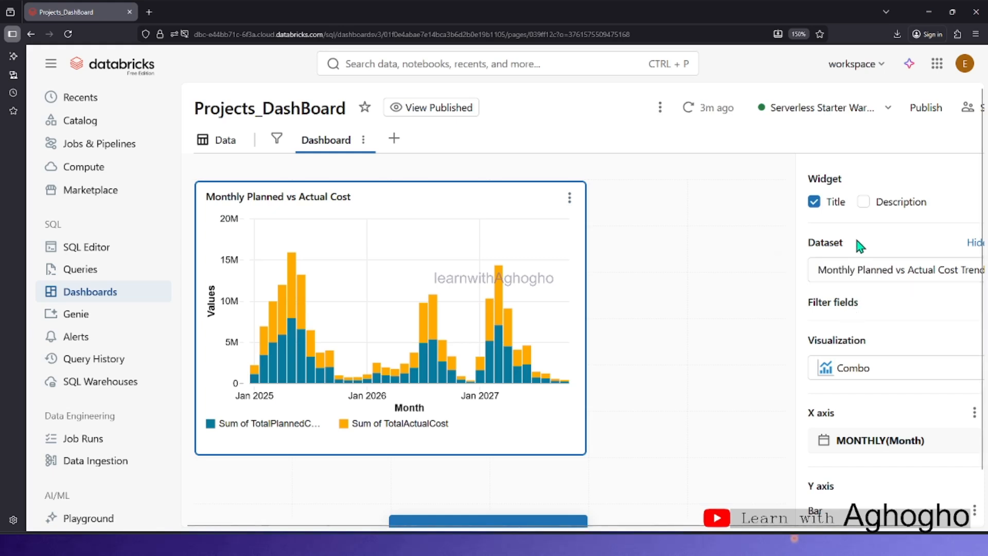
{"action": "left_click", "coordinate": [863, 366]}
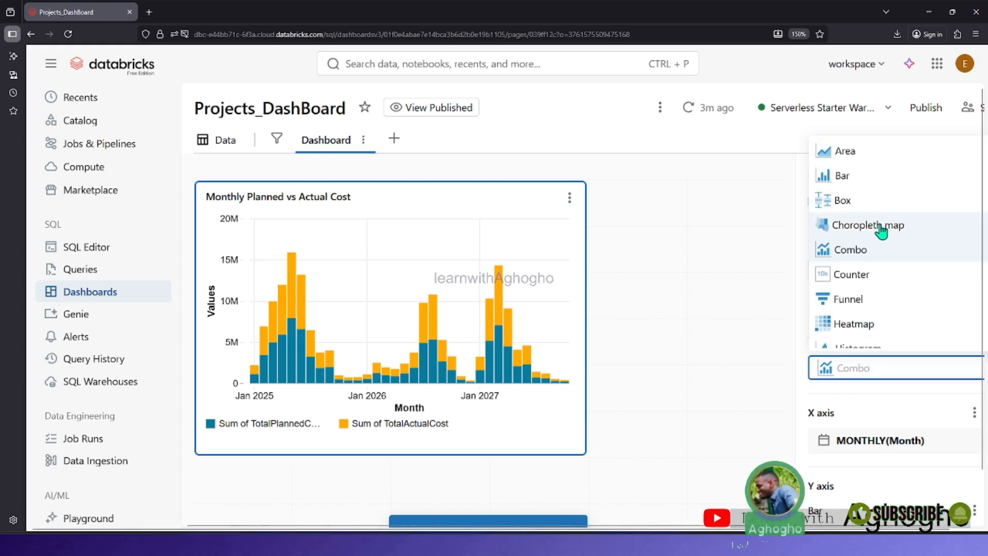
{"action": "scroll", "coordinate": [850, 177], "scroll_direction": "down", "scroll_amount": 1}
{"action": "scroll", "coordinate": [850, 175], "scroll_direction": "up", "scroll_amount": 1}
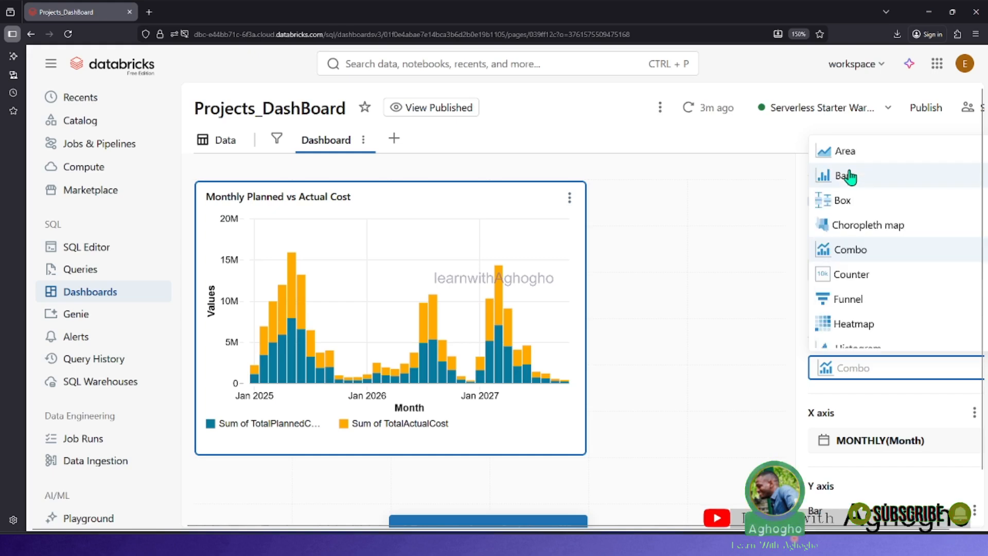
{"action": "left_click", "coordinate": [849, 153]}
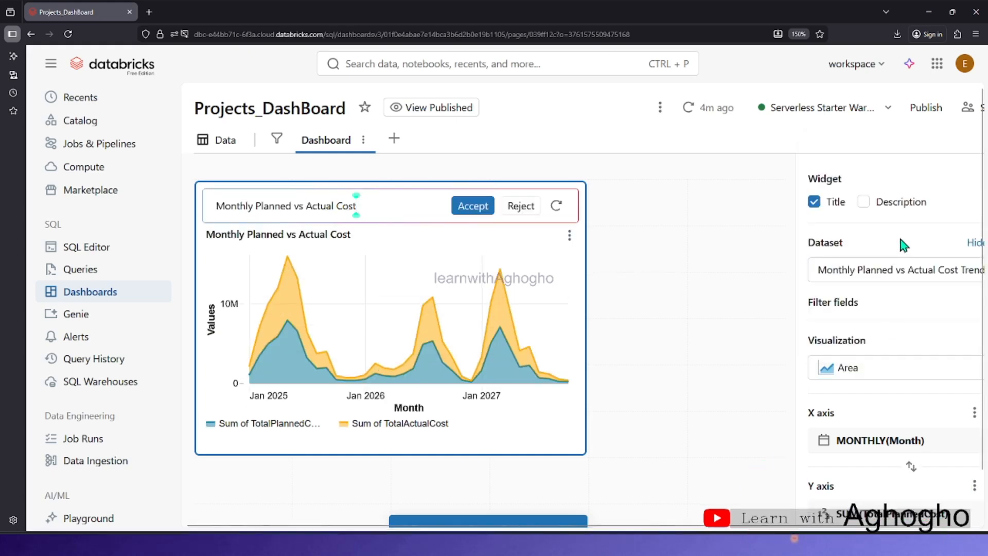
Try the Line visualization type for the Monthly Planned vs Actual Cost chart.
{"action": "scroll", "coordinate": [891, 258], "scroll_direction": "down", "scroll_amount": 1}
{"action": "left_click", "coordinate": [865, 288]}
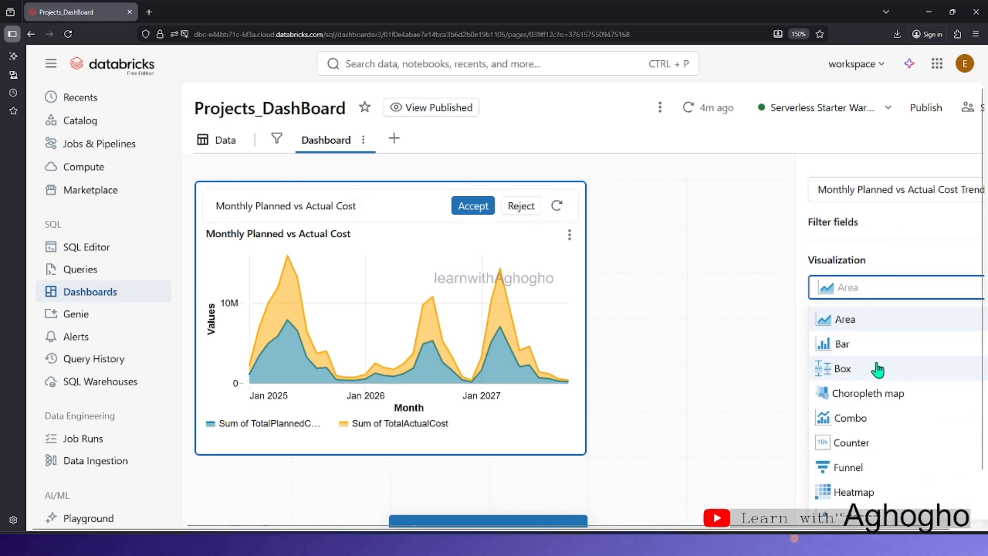
{"action": "scroll", "coordinate": [893, 430], "scroll_direction": "down", "scroll_amount": 1}
{"action": "scroll", "coordinate": [884, 450], "scroll_direction": "down", "scroll_amount": 2}
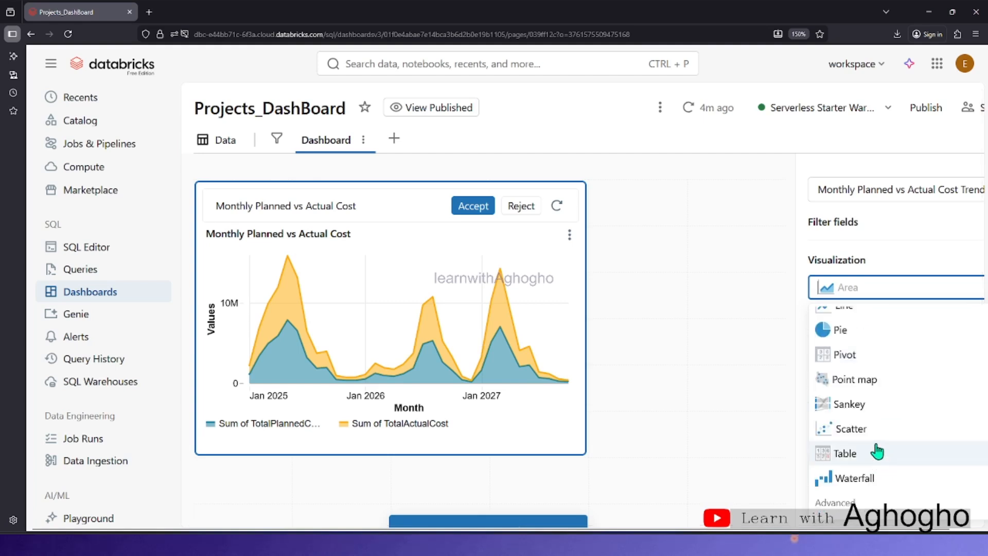
{"action": "scroll", "coordinate": [872, 442], "scroll_direction": "up", "scroll_amount": 1}
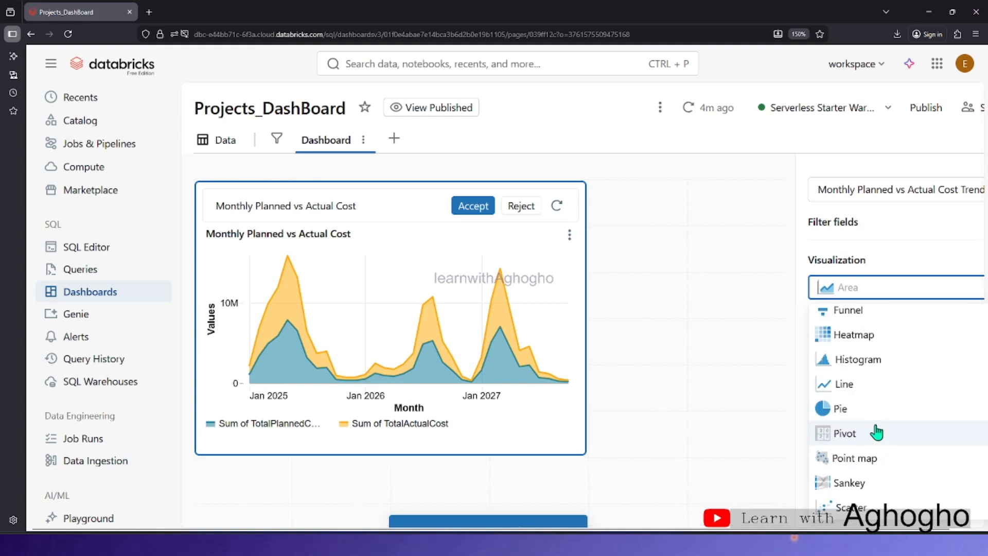
{"action": "left_click", "coordinate": [854, 393]}
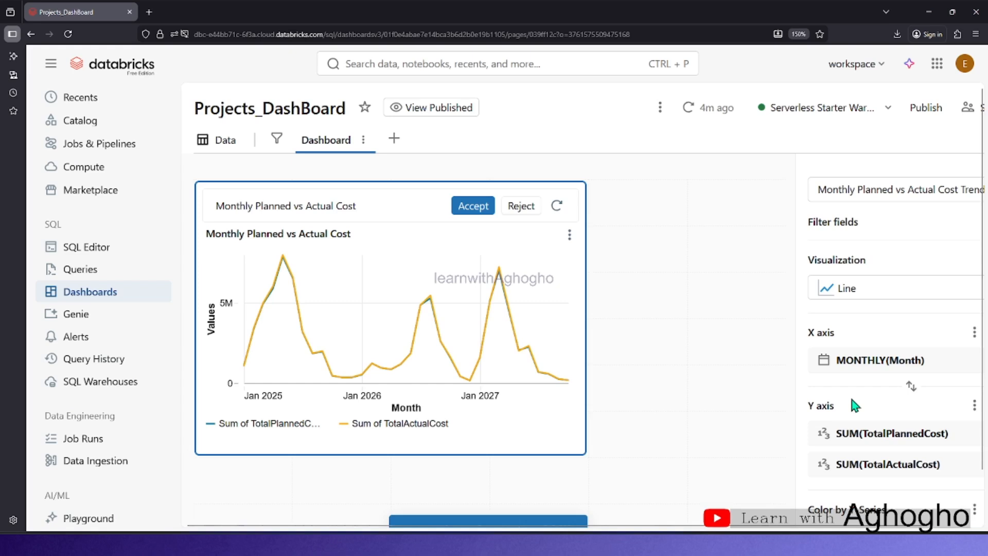
Set the Monthly Planned vs Actual Cost chart's visualization type to Area and accept the assistant's chart.
{"action": "left_click", "coordinate": [871, 289]}
{"action": "scroll", "coordinate": [854, 363], "scroll_direction": "up", "scroll_amount": 3}
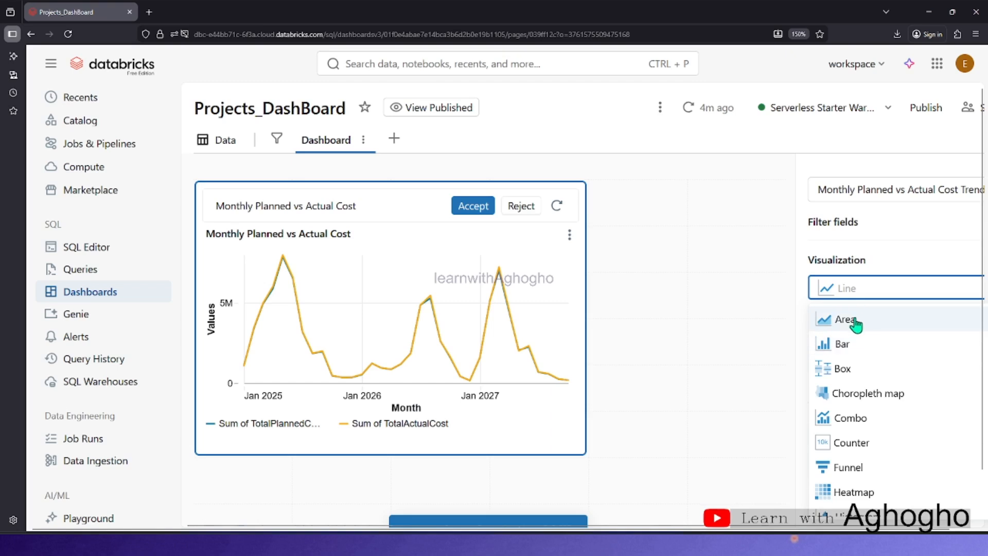
{"action": "left_click", "coordinate": [824, 321]}
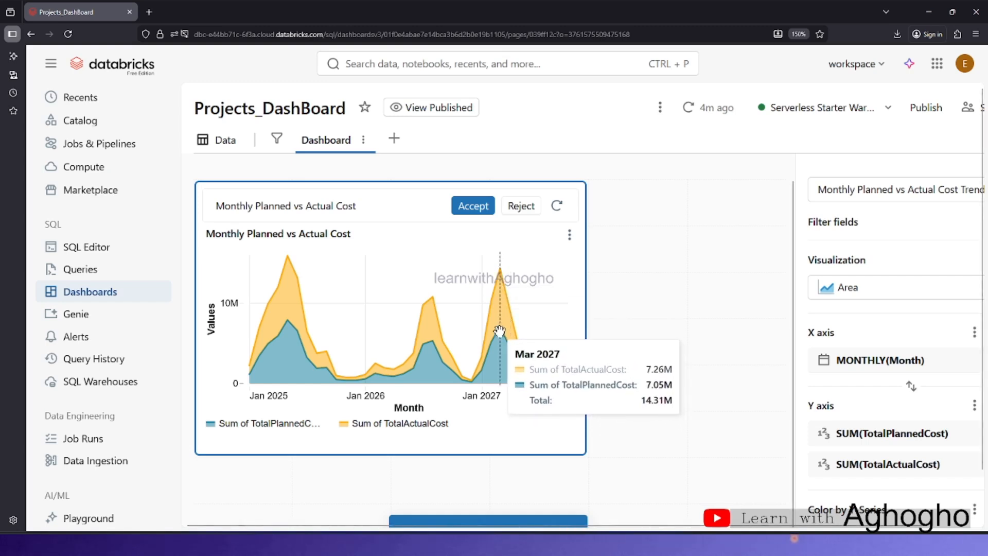
{"action": "left_click", "coordinate": [684, 248]}
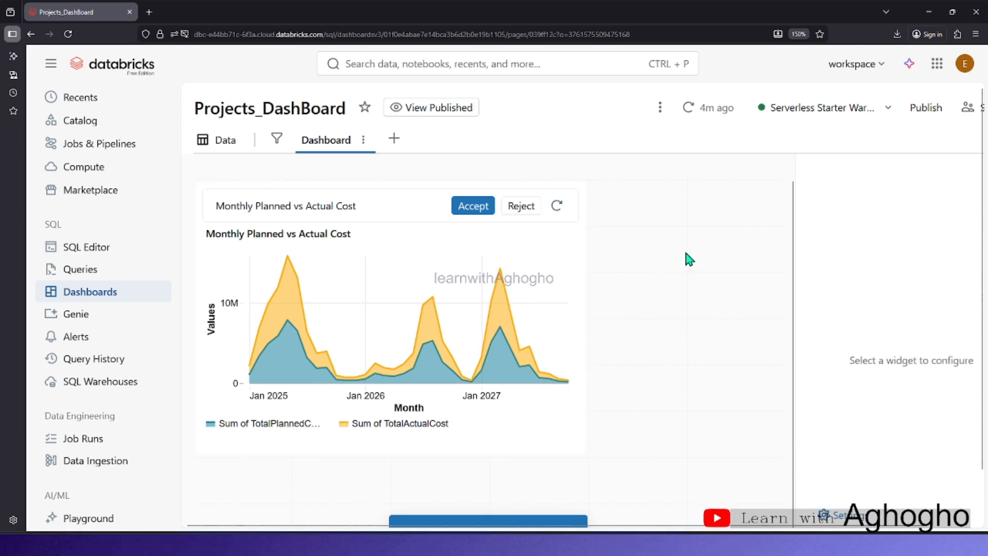
{"action": "left_click", "coordinate": [472, 205]}
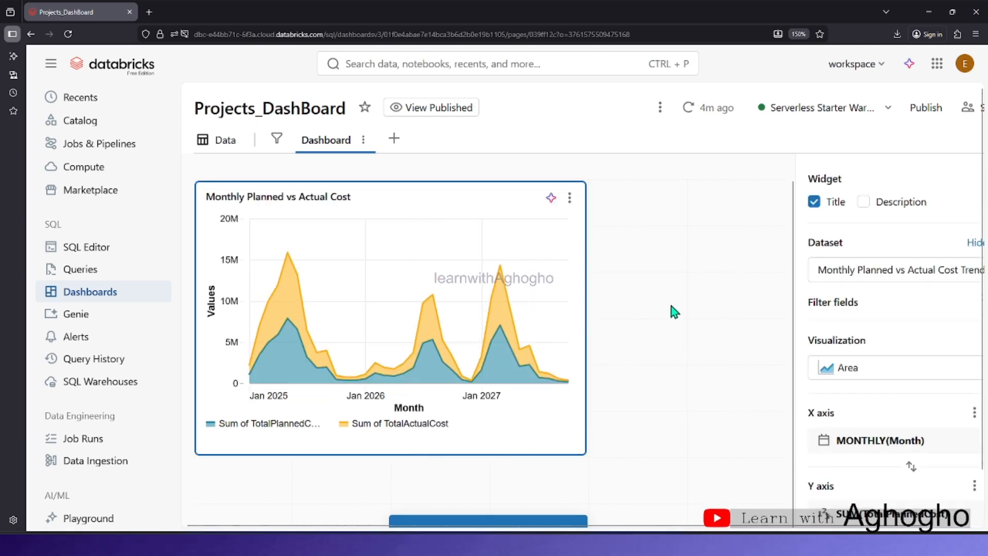
Make the Monthly Planned vs Actual Cost widget one grid row taller.
{"action": "scroll", "coordinate": [654, 309], "scroll_direction": "down", "scroll_amount": 1}
{"action": "left_click_drag", "start_coordinate": [580, 403], "coordinate": [613, 437]}
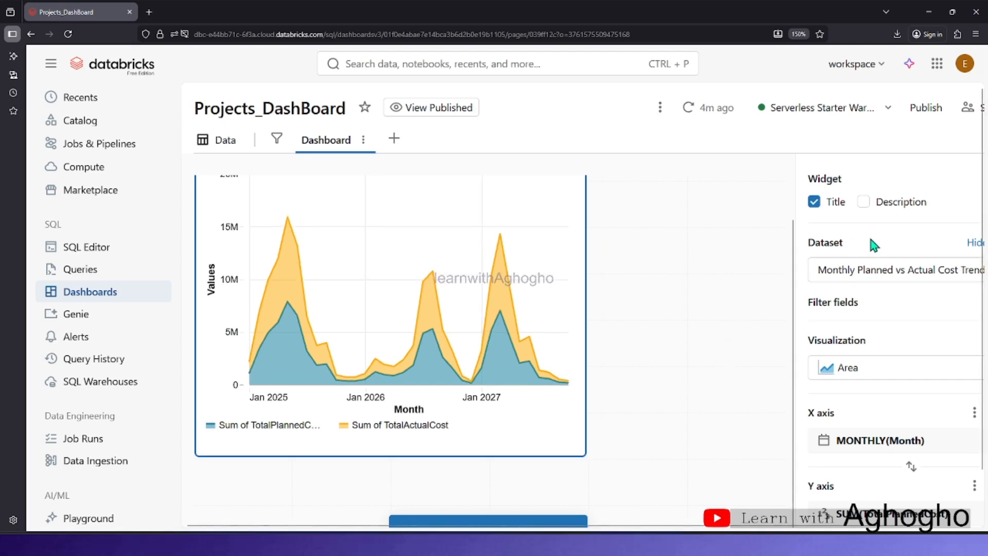
{"action": "scroll", "coordinate": [350, 283], "scroll_direction": "up", "scroll_amount": 1}
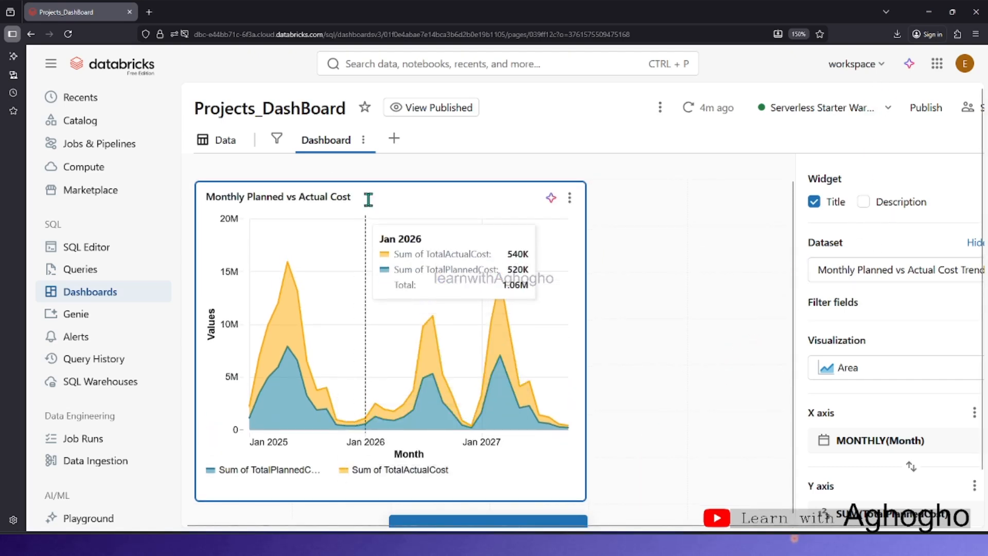
Add the description "This query aggregates the financial data by month to track the budget variance over time." to the cost chart.
{"action": "left_click", "coordinate": [863, 202]}
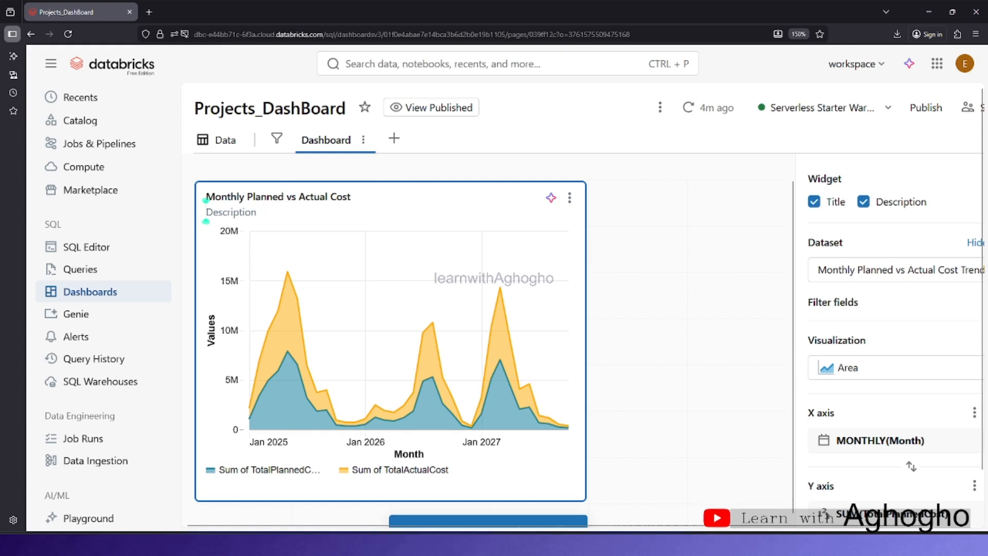
{"action": "type", "text": "is"}
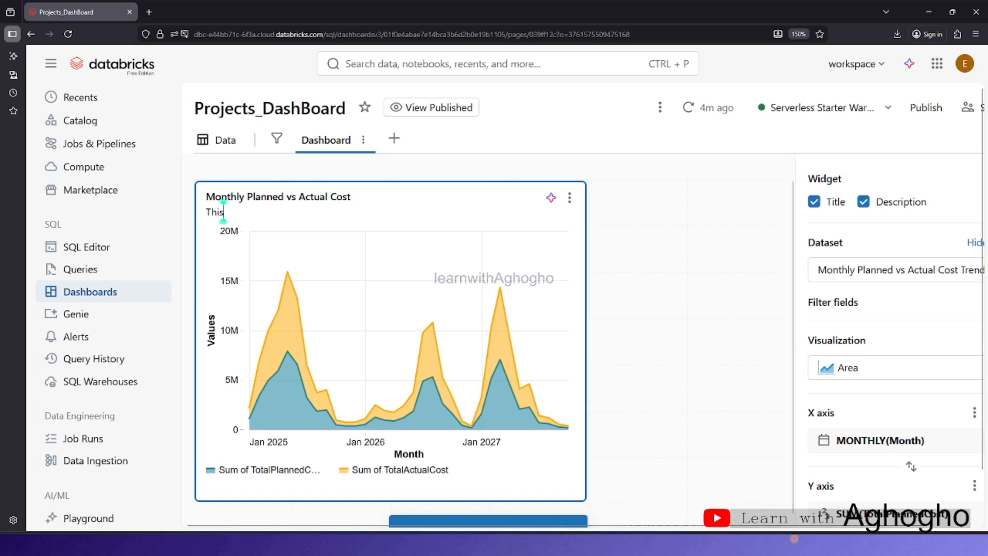
{"action": "type", "text": " qu"}
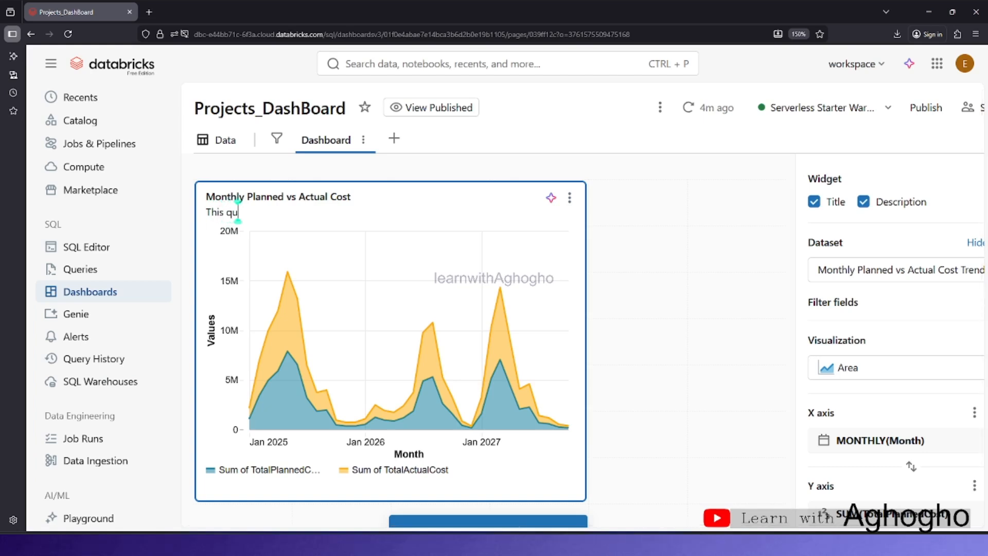
{"action": "type", "text": "ery aggreat"}
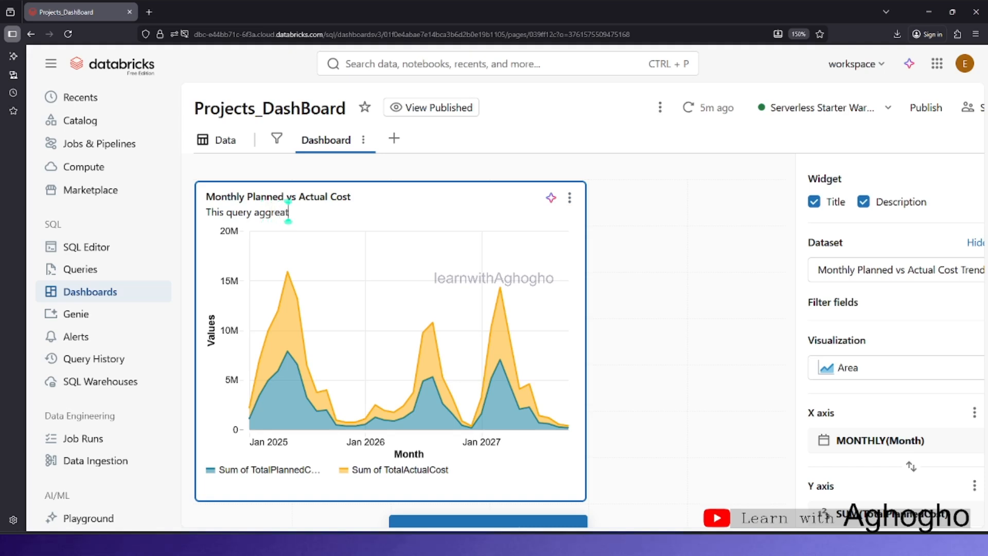
{"action": "type", "text": "e"}
{"action": "key", "text": "BackSpace"}
{"action": "key", "text": "BackSpace"}
{"action": "key", "text": "BackSpace"}
{"action": "type", "text": "gates the fina"}
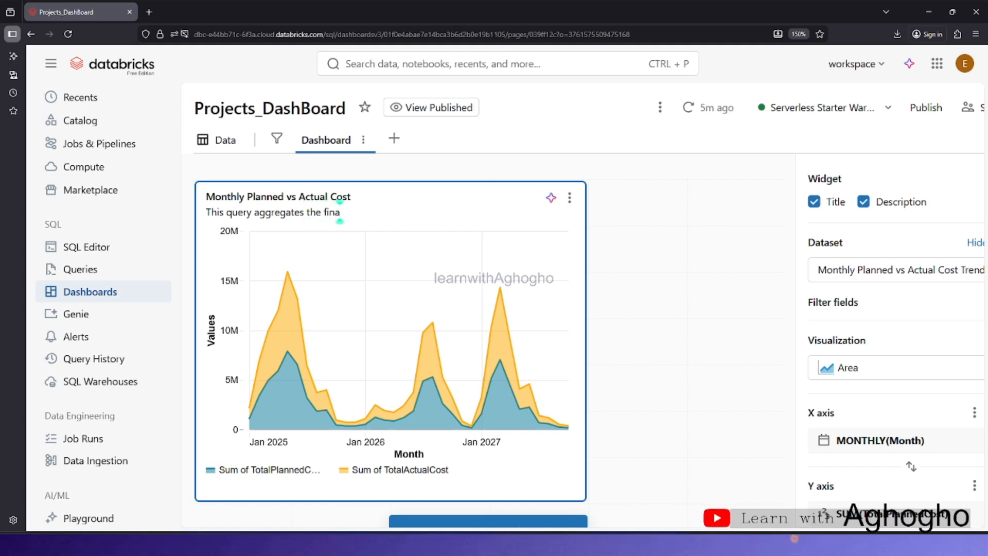
{"action": "type", "text": "ncial data b"}
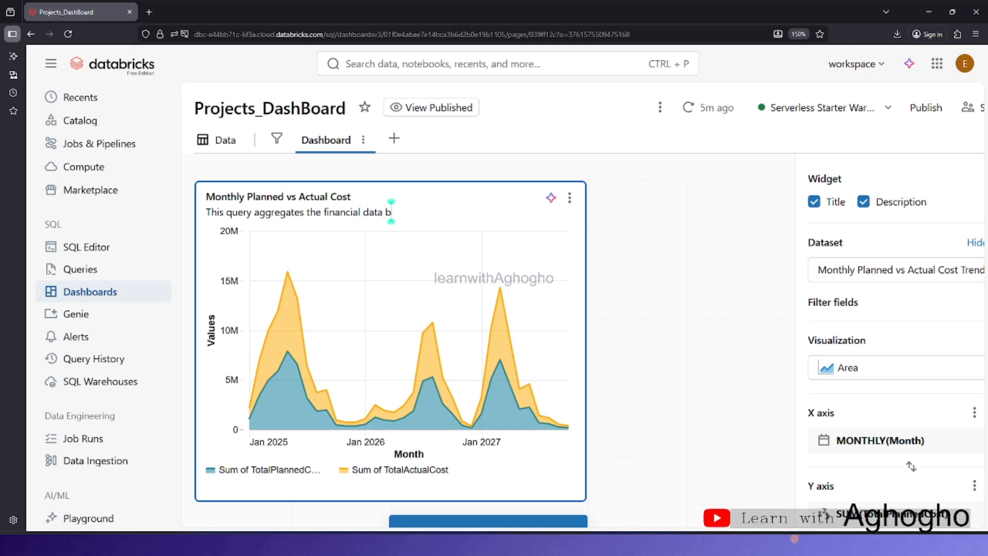
{"action": "type", "text": "y month to t"}
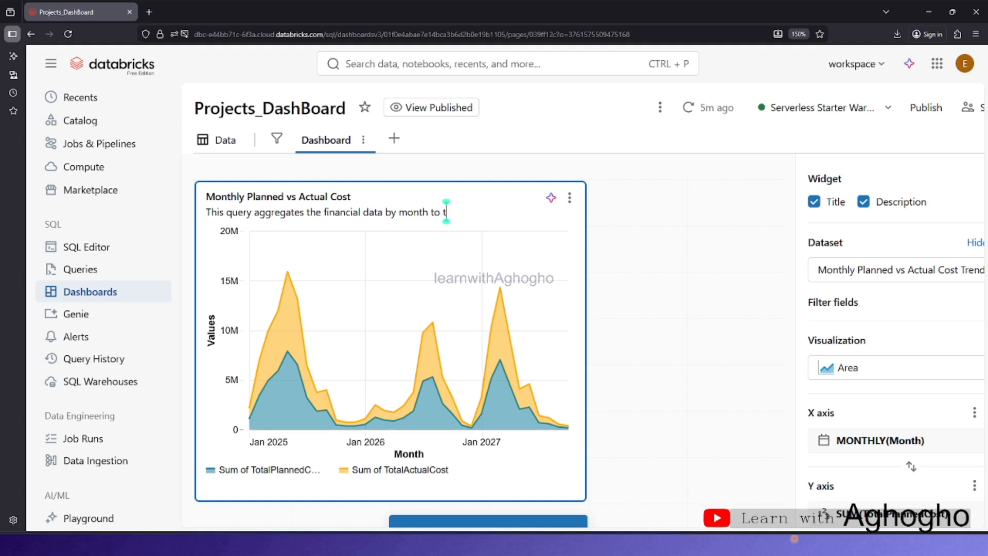
{"action": "type", "text": "rack the"}
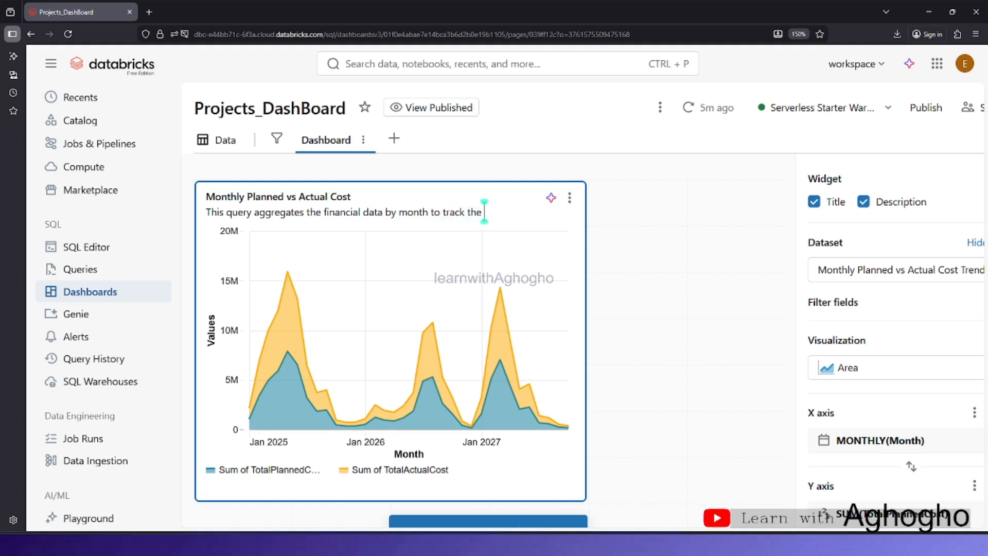
{"action": "type", "text": " budget varia"}
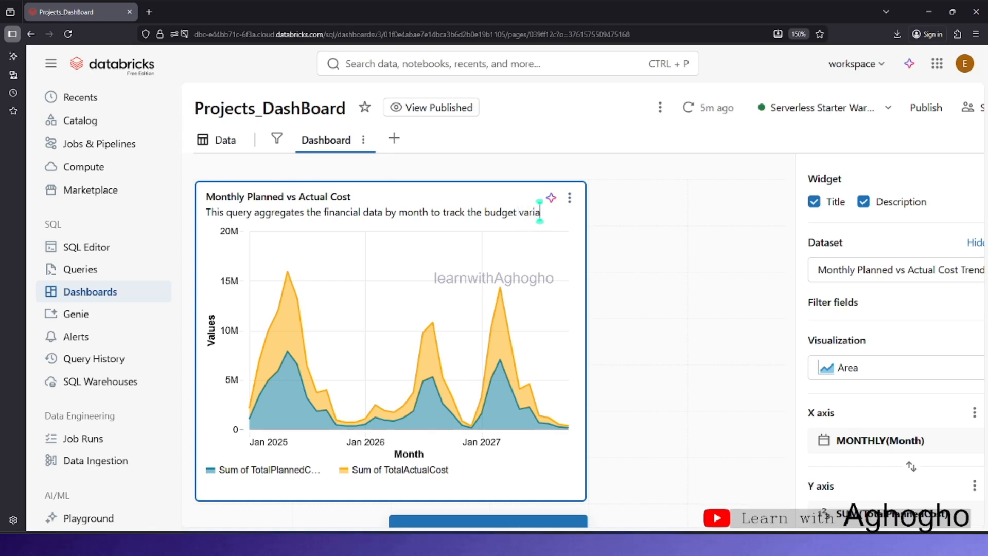
{"action": "type", "text": "nce over time."}
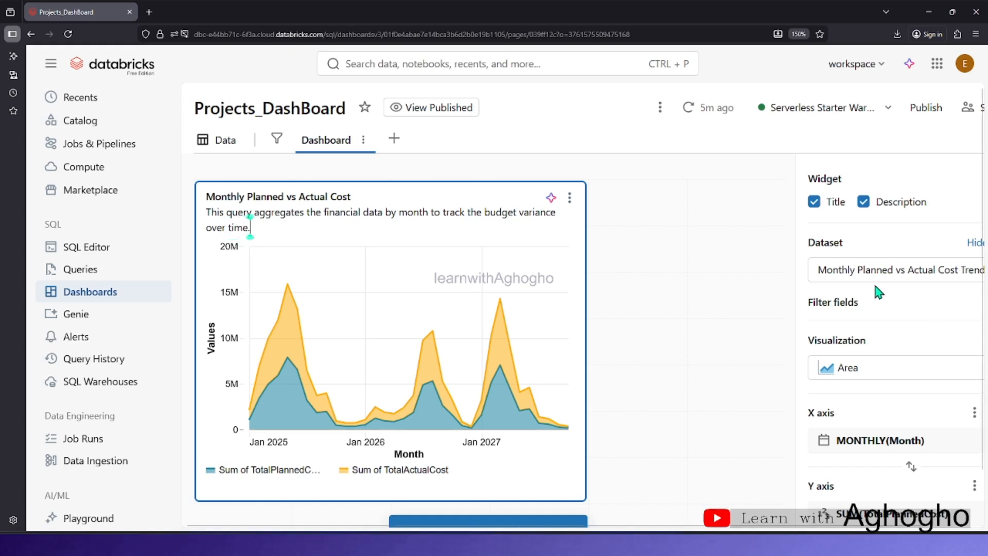
Try the YEARLY transform on the X axis's Month field, and switch it back to MONTHLY.
{"action": "scroll", "coordinate": [872, 279], "scroll_direction": "down", "scroll_amount": 3}
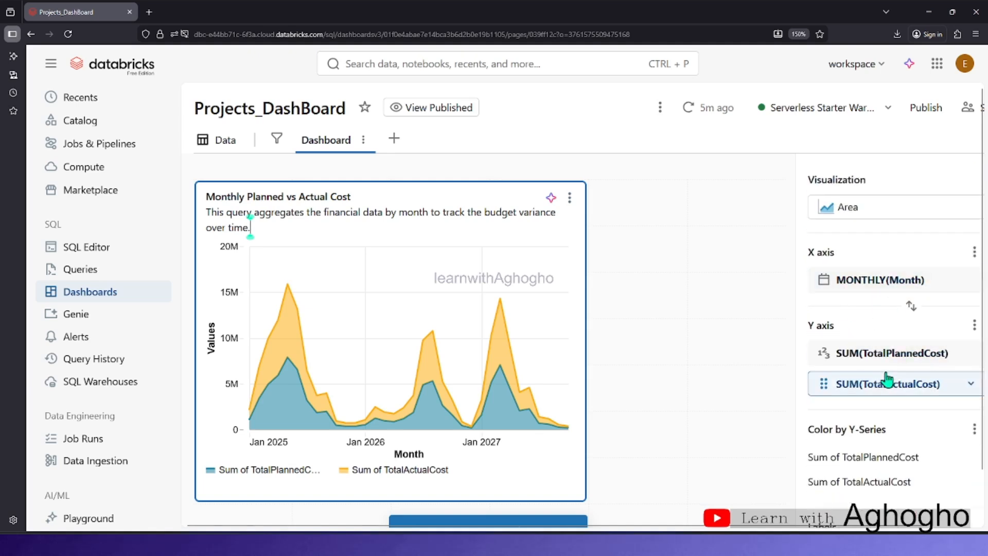
{"action": "left_click", "coordinate": [911, 285]}
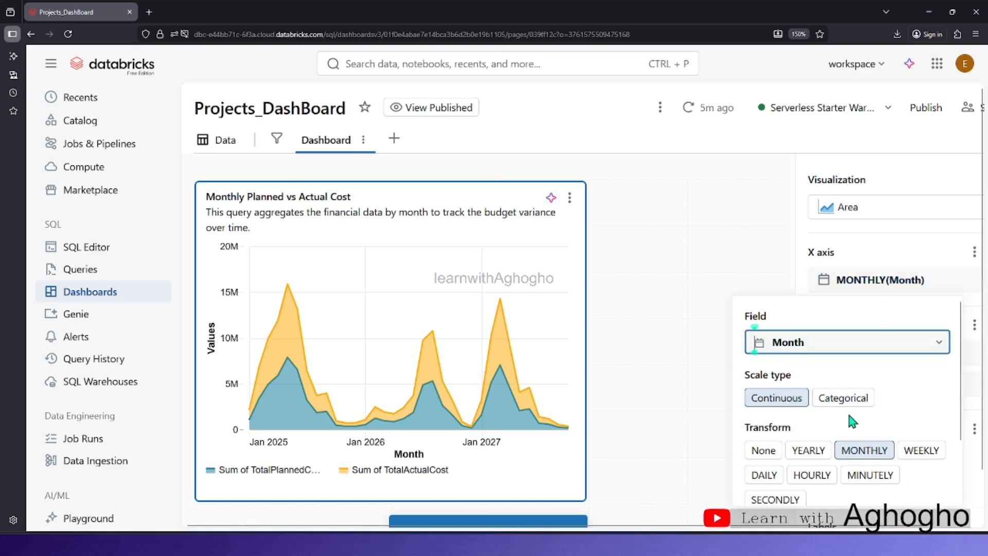
{"action": "left_click", "coordinate": [809, 451]}
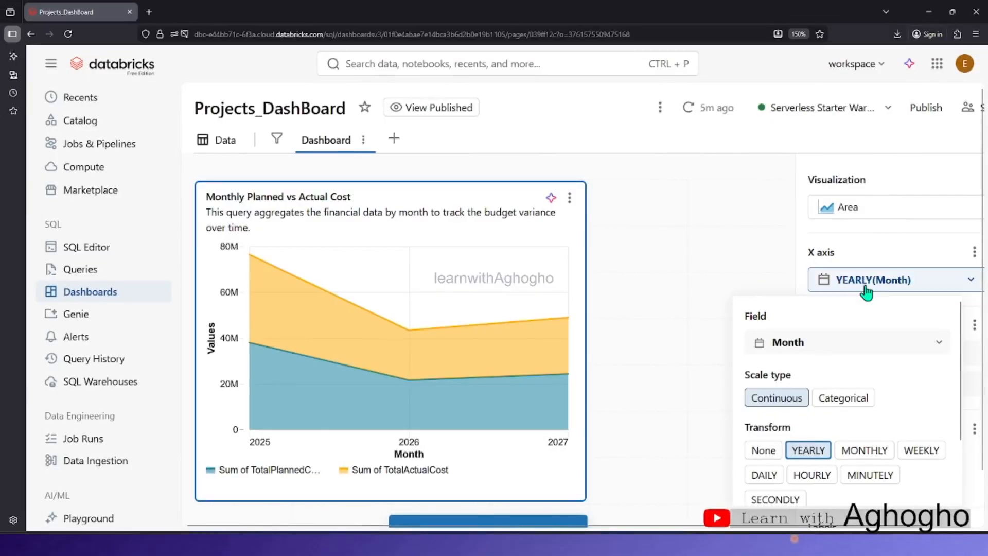
{"action": "left_click", "coordinate": [894, 282]}
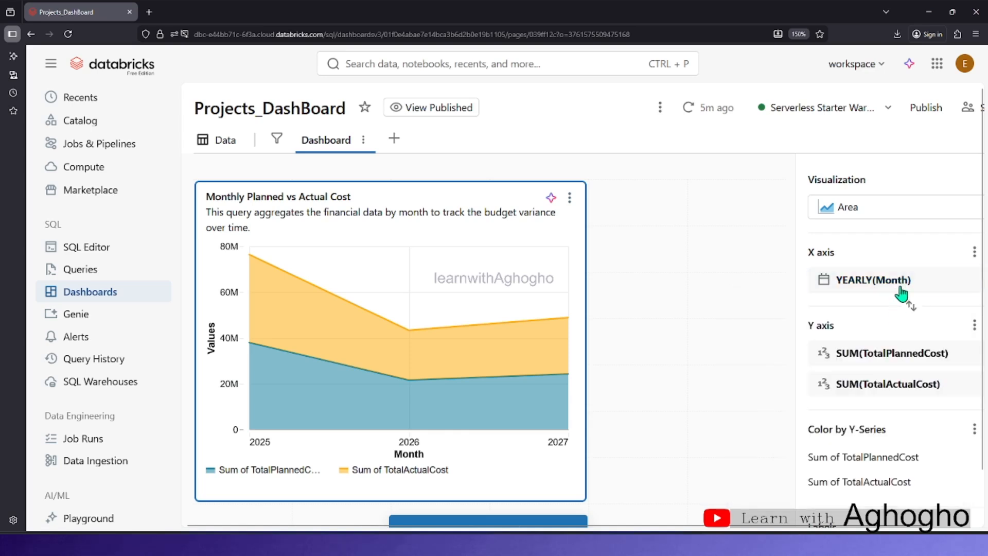
{"action": "left_click", "coordinate": [926, 281]}
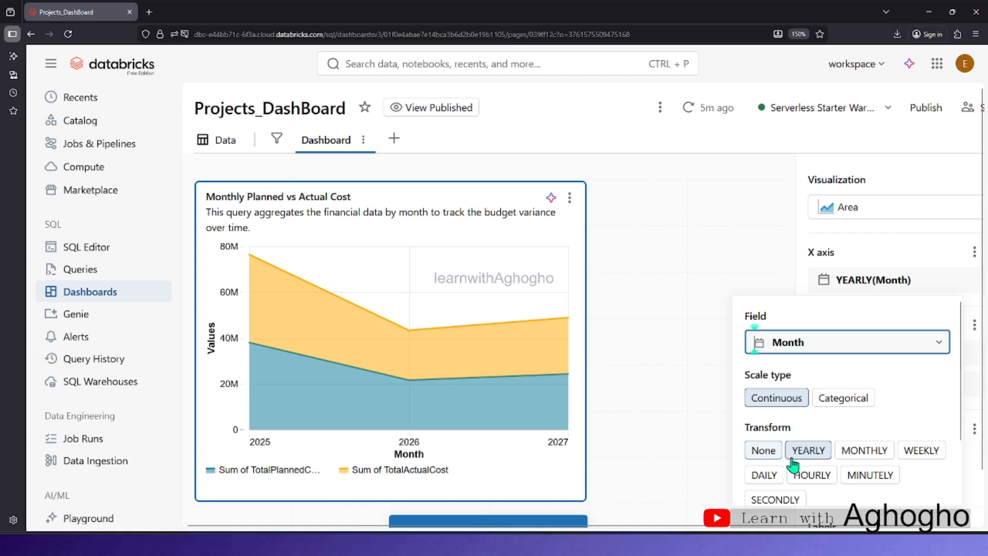
{"action": "left_click", "coordinate": [862, 452]}
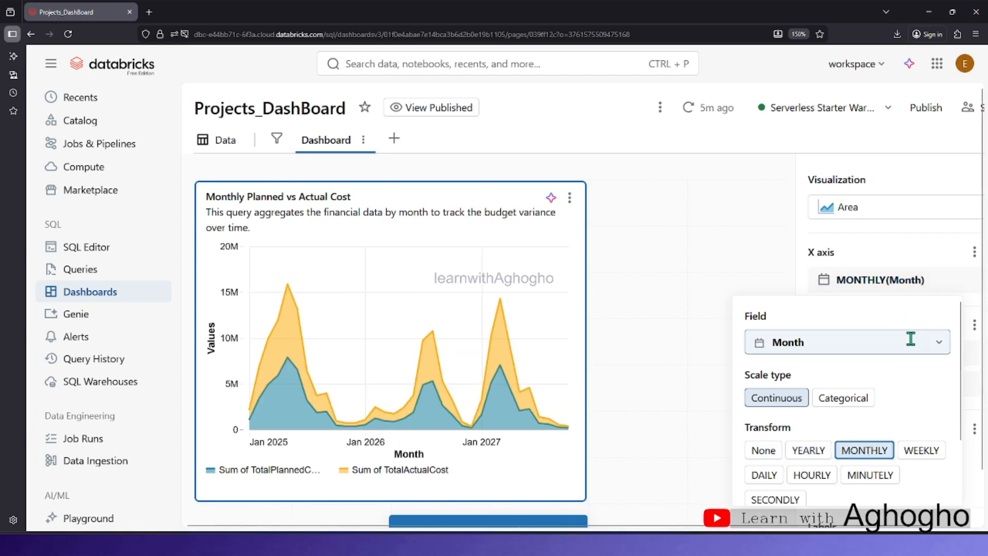
Try the WEEKLY transform on the X axis's Month field, switch it back to MONTHLY, and deselect the widget.
{"action": "left_click", "coordinate": [929, 344]}
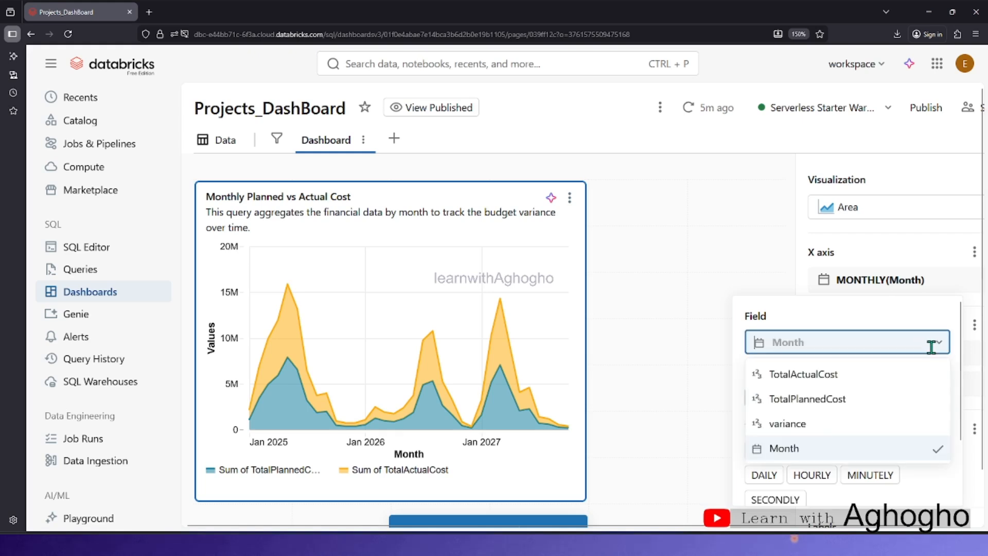
{"action": "left_click", "coordinate": [917, 351]}
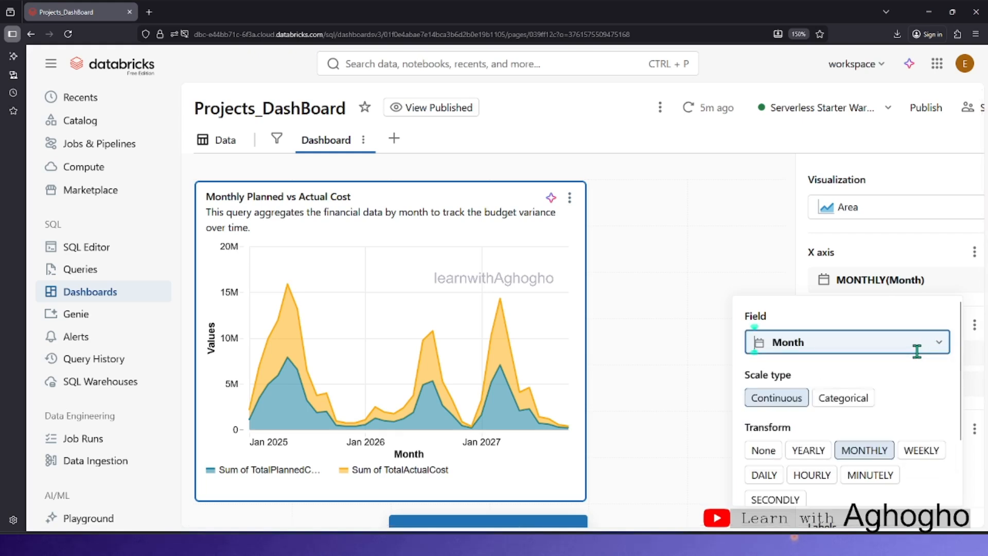
{"action": "left_click", "coordinate": [913, 452]}
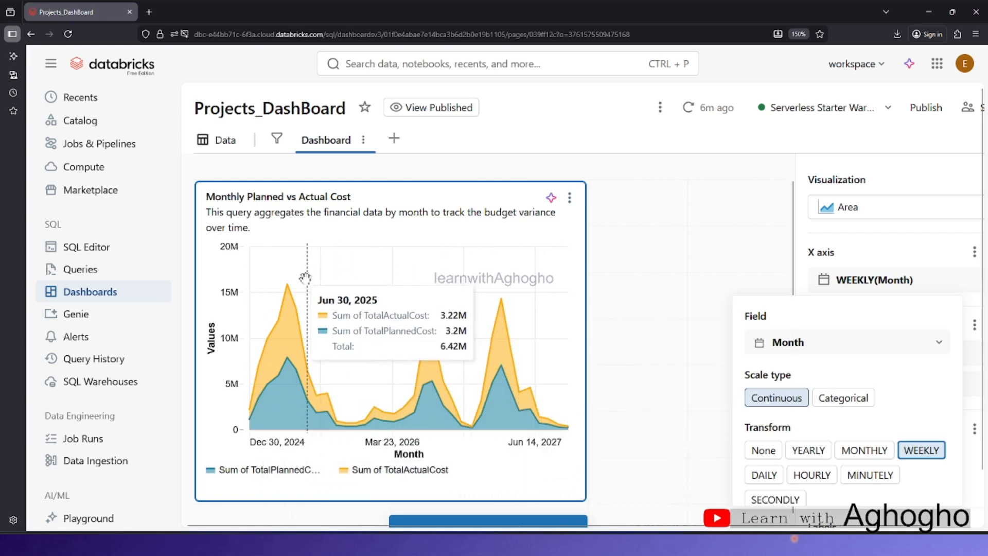
{"action": "left_click", "coordinate": [856, 348]}
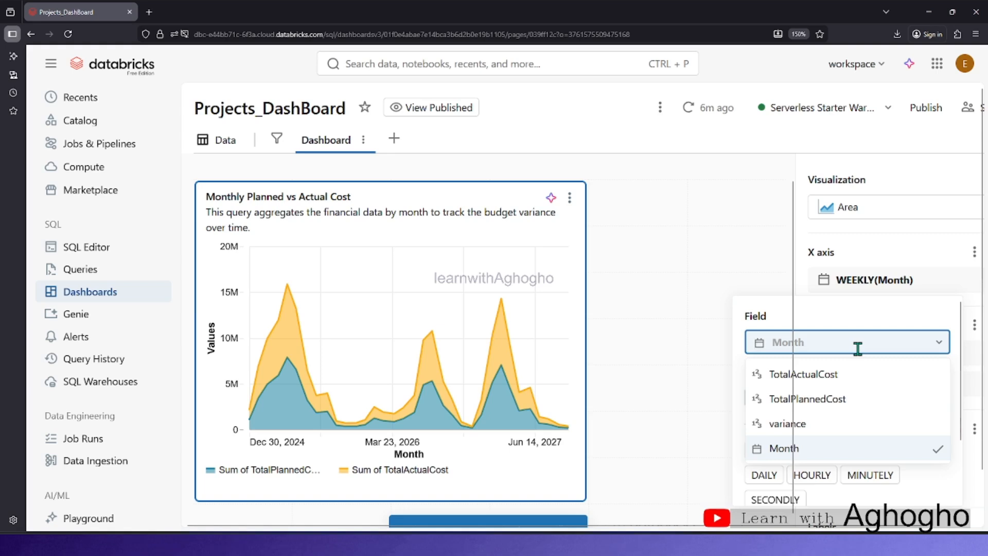
{"action": "left_click", "coordinate": [858, 349]}
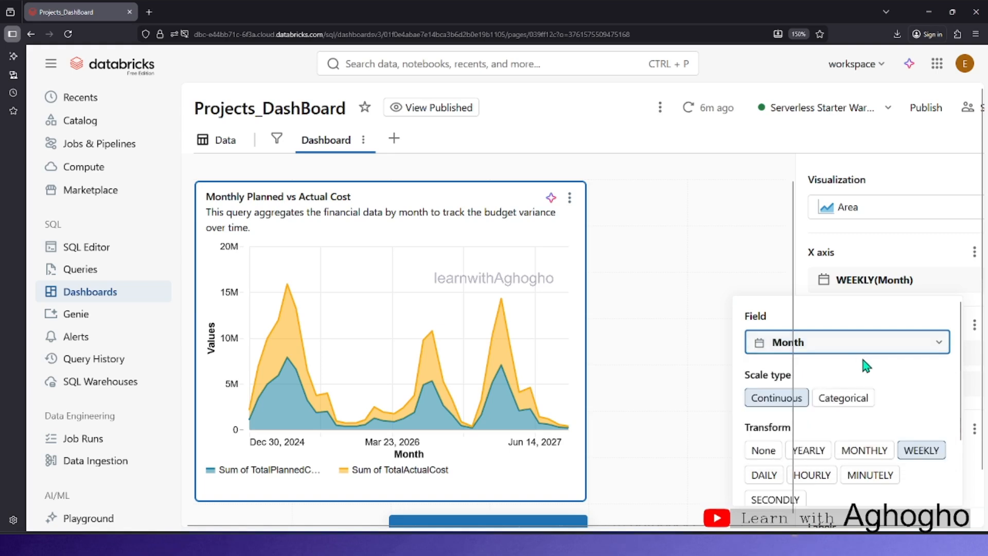
{"action": "left_click", "coordinate": [854, 451]}
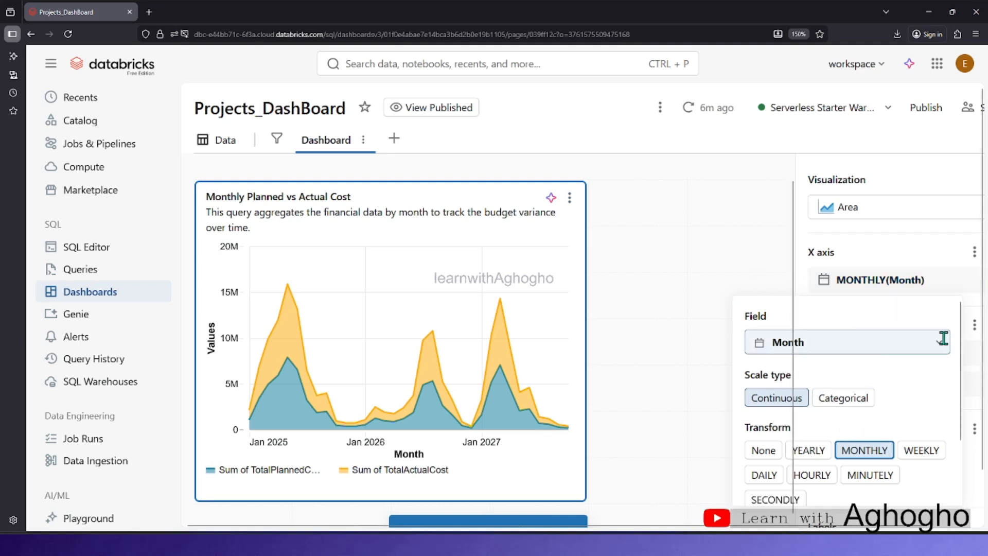
{"action": "left_click", "coordinate": [877, 249]}
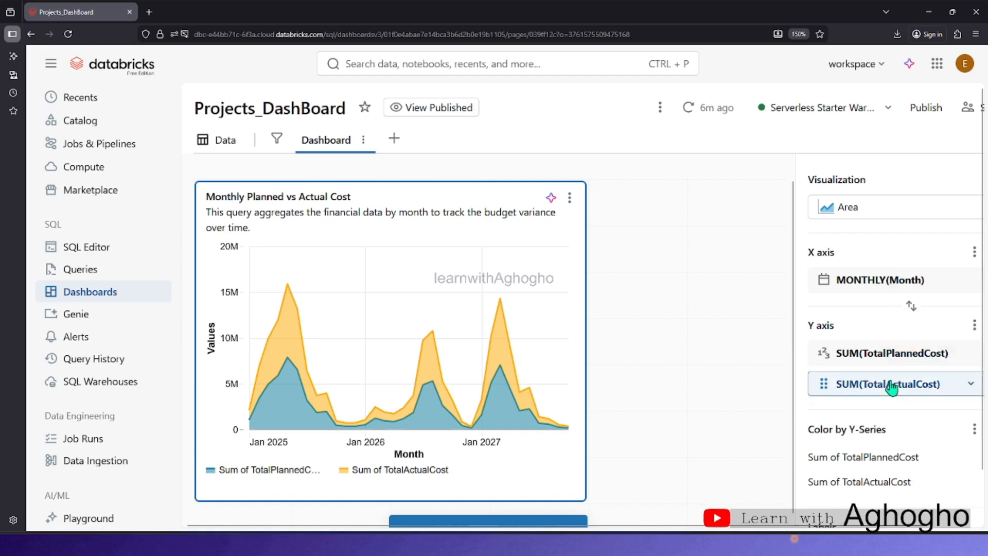
{"action": "scroll", "coordinate": [870, 401], "scroll_direction": "down", "scroll_amount": 2}
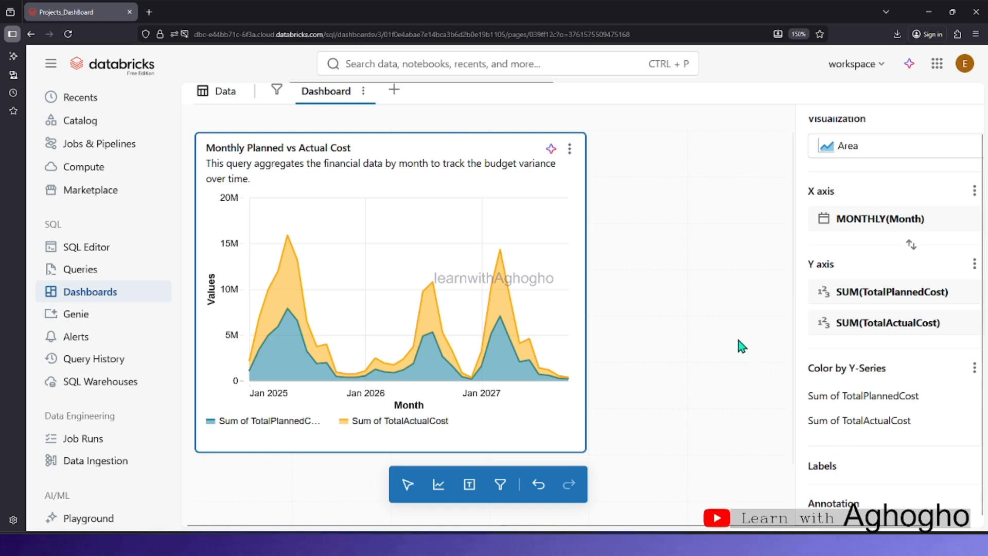
{"action": "left_click", "coordinate": [723, 284]}
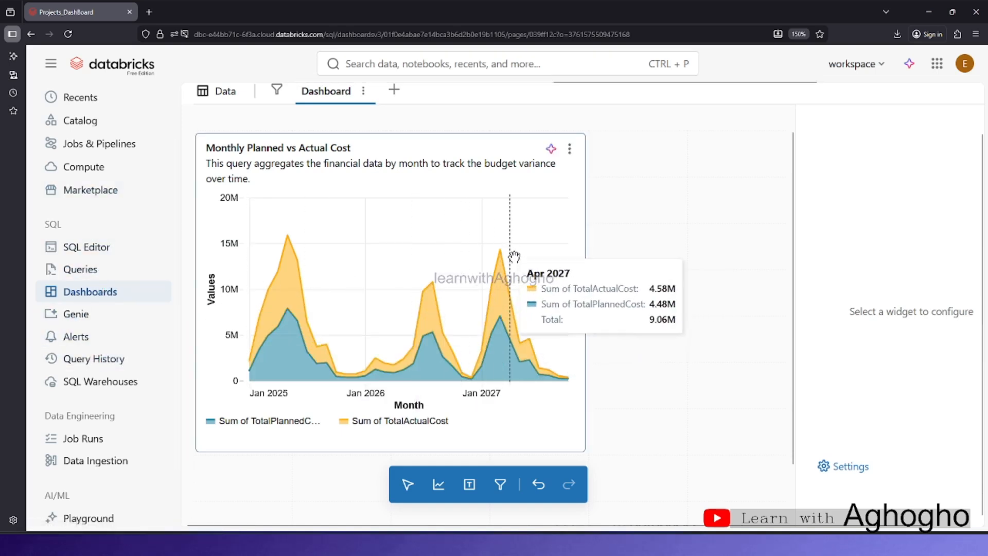
Create and run a SQL dataset selecting ProjectCategory, COUNT(ProjectID) as ProjectCount and SUM(Budget) as TotalBudget from PROJECTS, grouped by ProjectCategory, ordered by ProjectCount DESC.
{"action": "scroll", "coordinate": [289, 254], "scroll_direction": "up", "scroll_amount": 1}
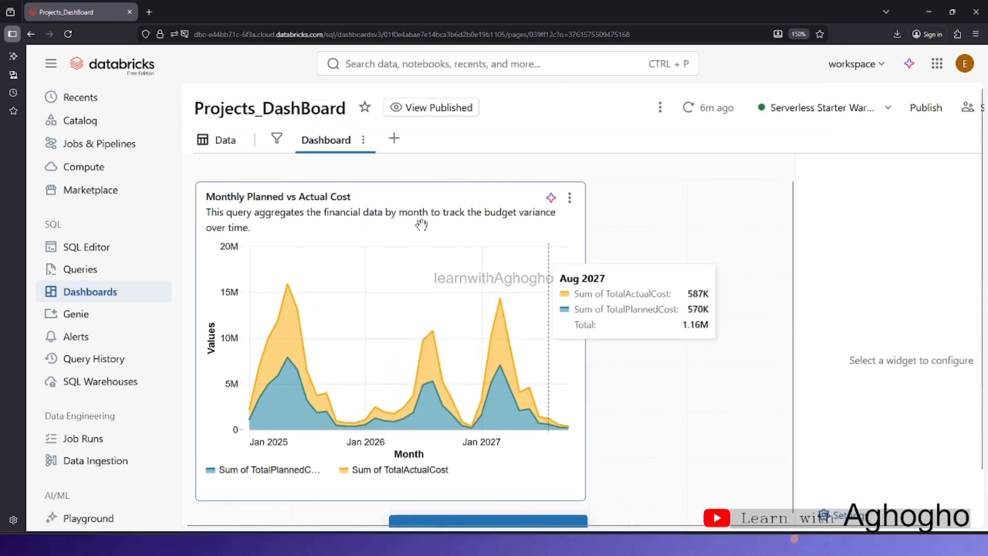
{"action": "left_click", "coordinate": [212, 146]}
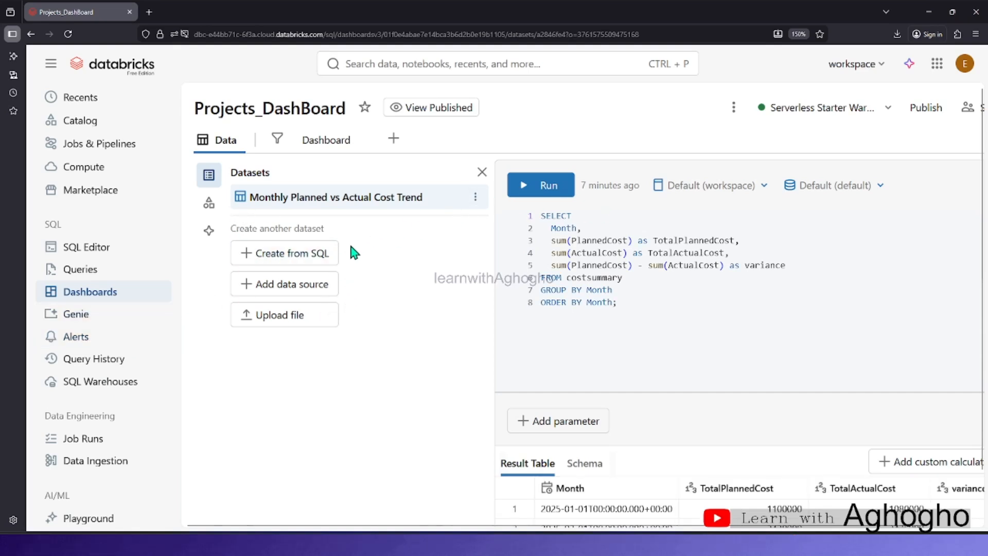
{"action": "left_click", "coordinate": [313, 255]}
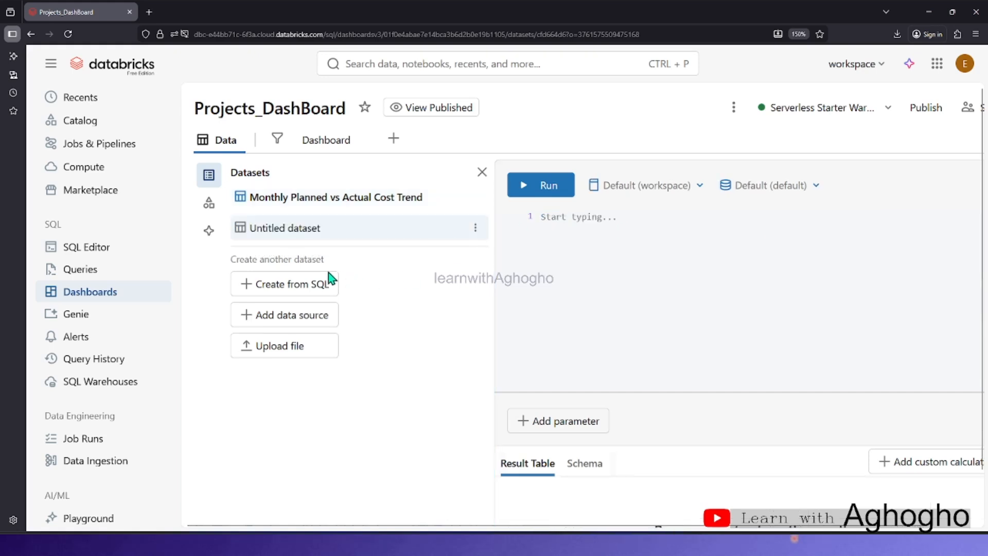
{"action": "left_click", "coordinate": [614, 231]}
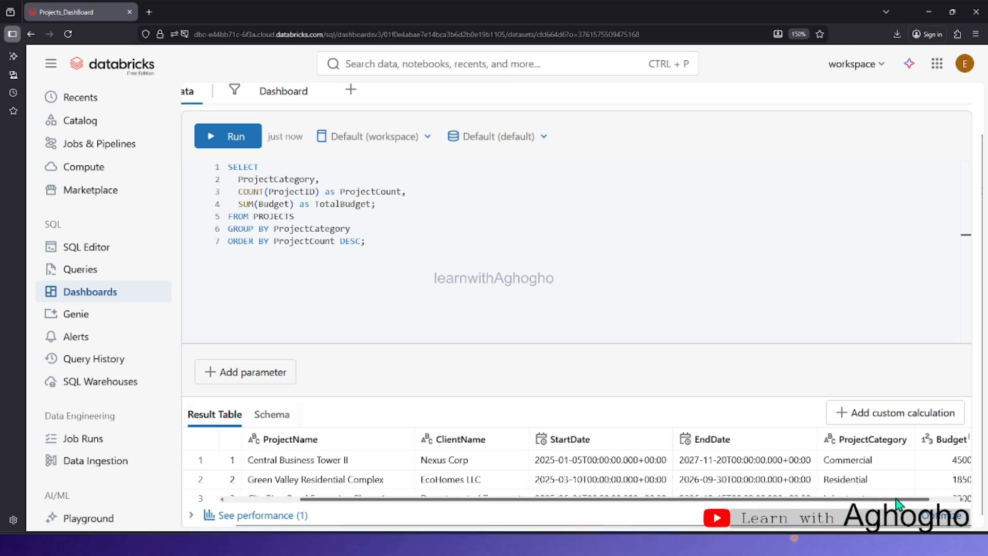
{"action": "left_click_drag", "start_coordinate": [896, 499], "coordinate": [965, 500]}
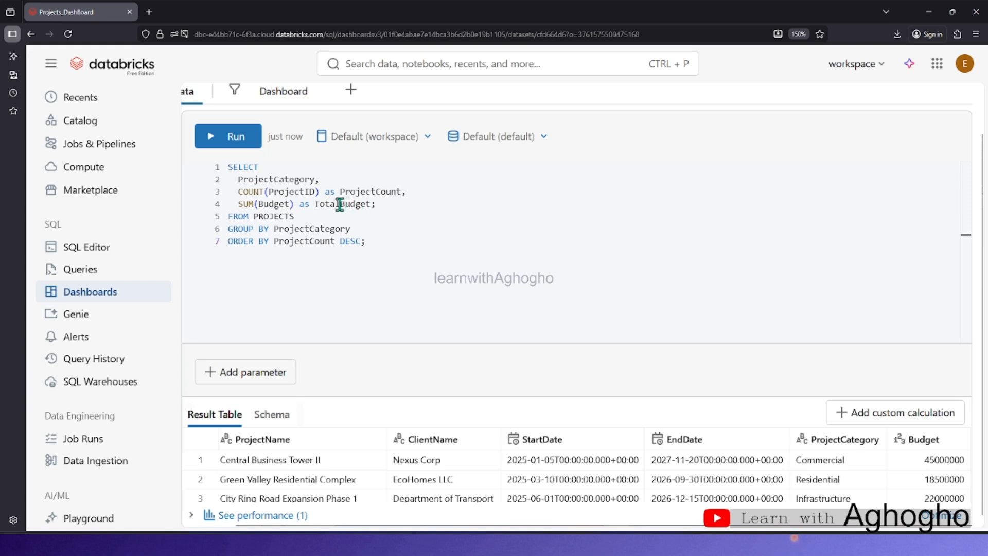
Remove the stray semicolon after TotalBudget and run the project category query again.
{"action": "left_click", "coordinate": [375, 208]}
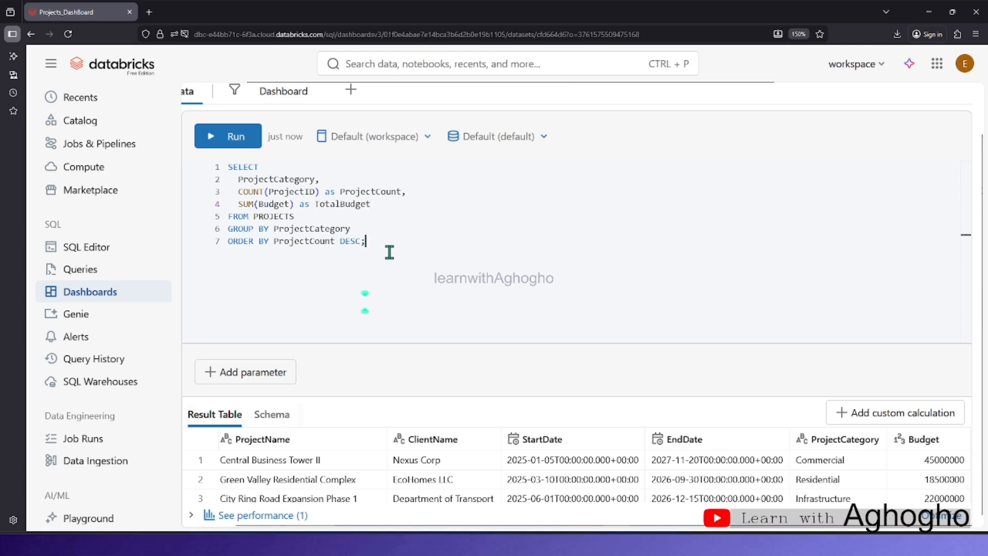
{"action": "left_click", "coordinate": [221, 137]}
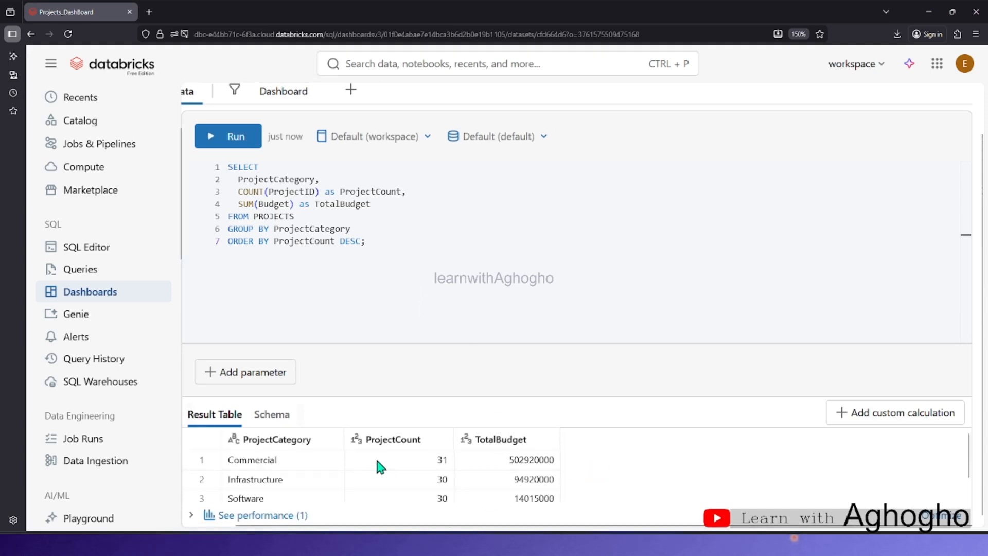
{"action": "scroll", "coordinate": [378, 466], "scroll_direction": "down", "scroll_amount": 1}
{"action": "left_click", "coordinate": [399, 216]}
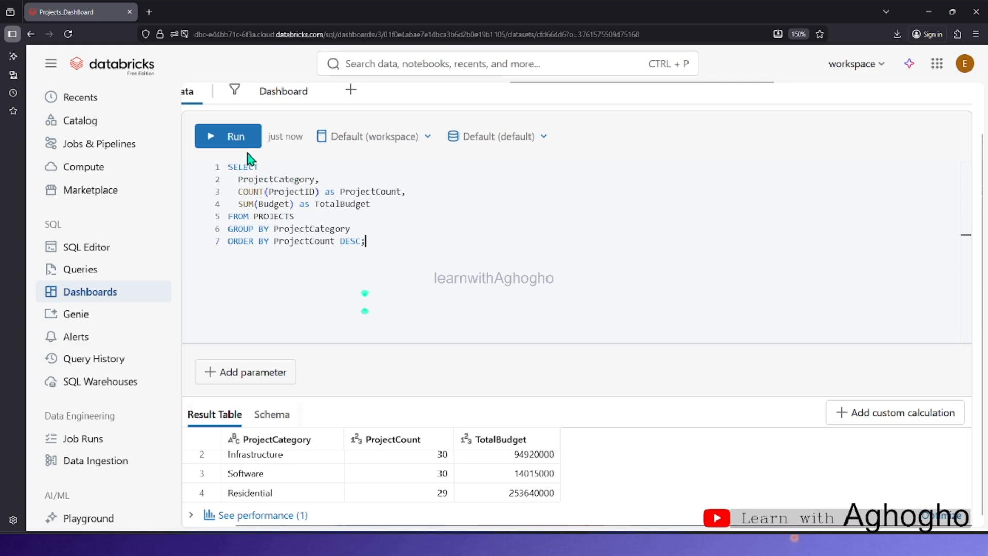
{"action": "left_click_drag", "start_coordinate": [379, 242], "coordinate": [200, 166]}
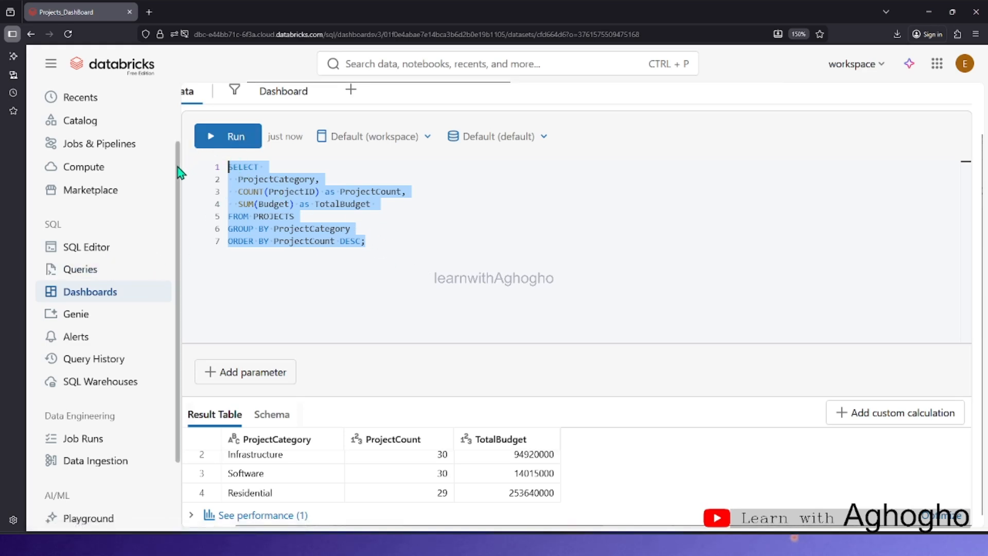
{"action": "left_click", "coordinate": [197, 94]}
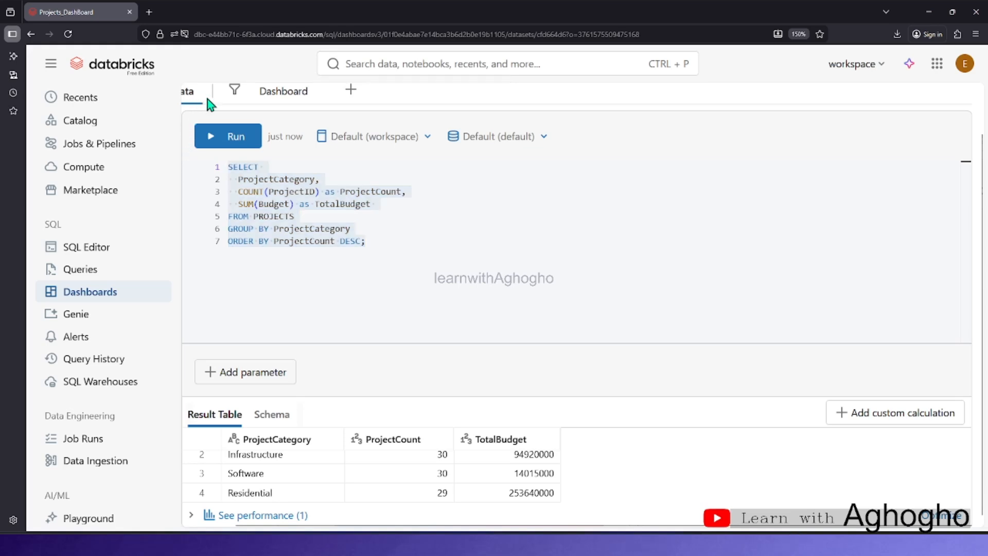
Add a new visualization widget on the dashboard canvas directly below the Monthly Planned vs Actual Cost chart.
{"action": "left_click", "coordinate": [274, 96]}
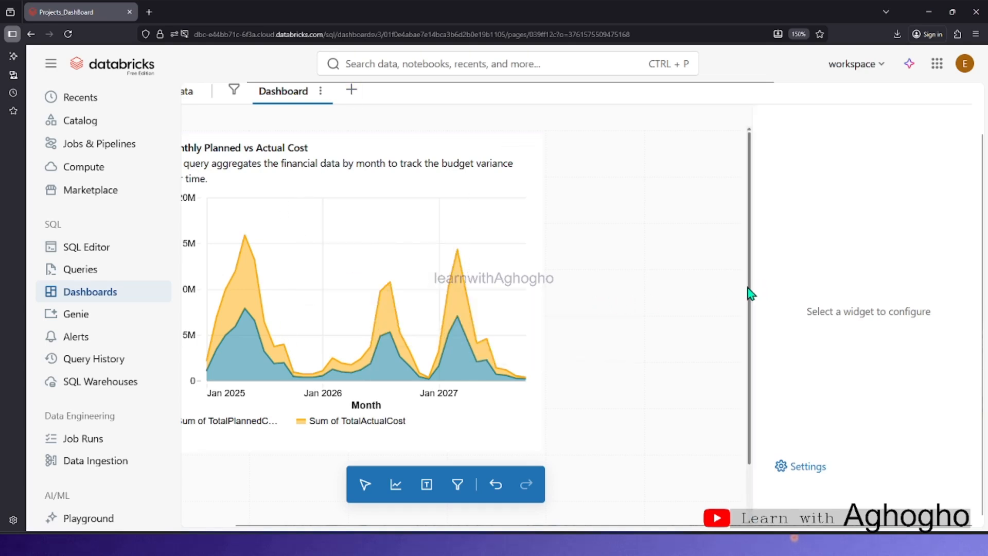
{"action": "scroll", "coordinate": [353, 380], "scroll_direction": "down", "scroll_amount": 2}
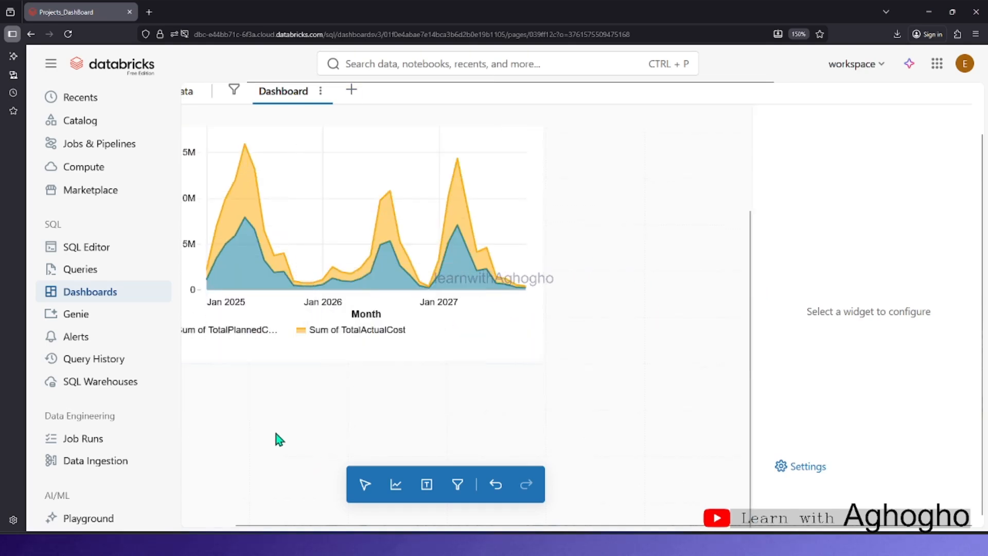
{"action": "scroll", "coordinate": [175, 393], "scroll_direction": "up", "scroll_amount": 2}
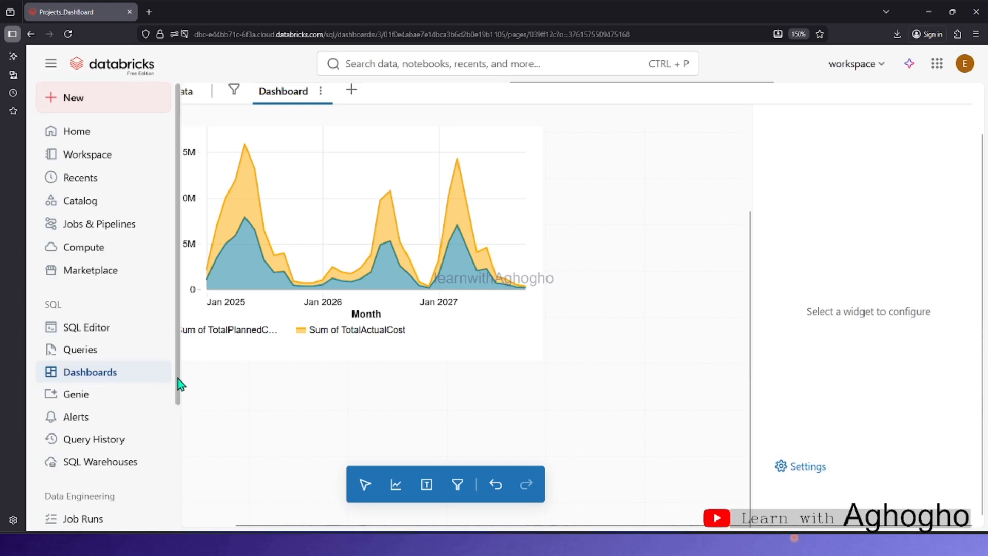
{"action": "left_click", "coordinate": [395, 484]}
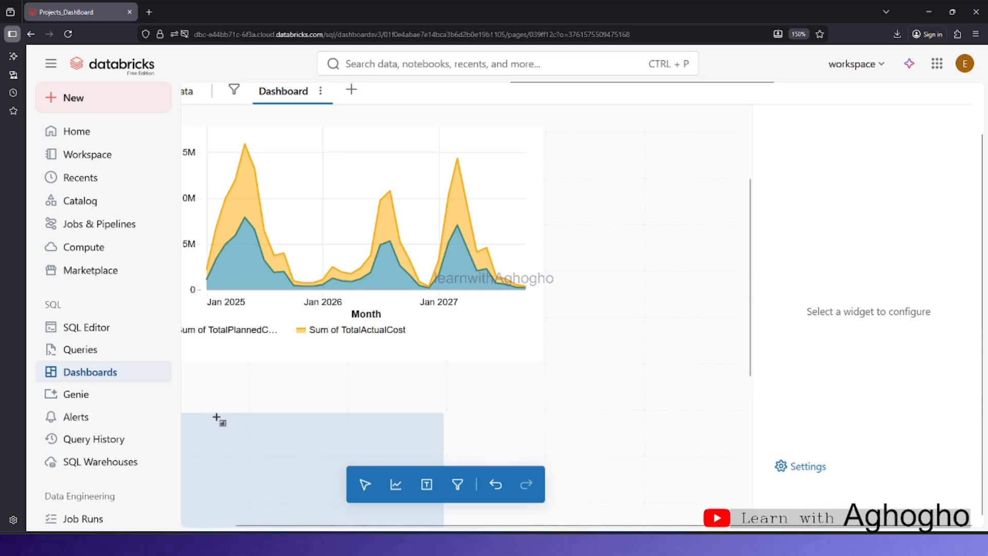
{"action": "left_click", "coordinate": [217, 419]}
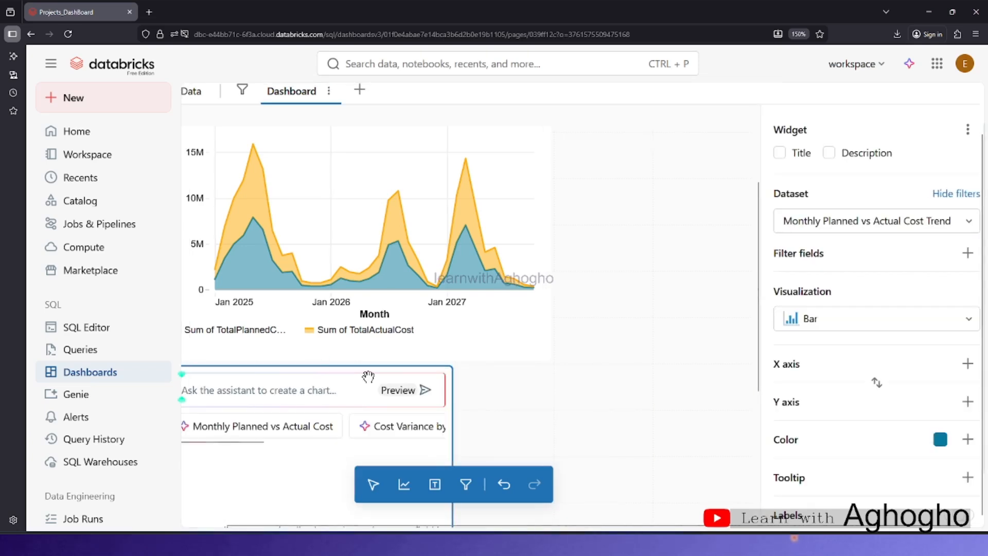
Reset the page zoom, then enlarge the new widget to the cost chart's full width and make it taller.
{"action": "key", "text": "ctrl+0"}
{"action": "left_click", "coordinate": [252, 412]}
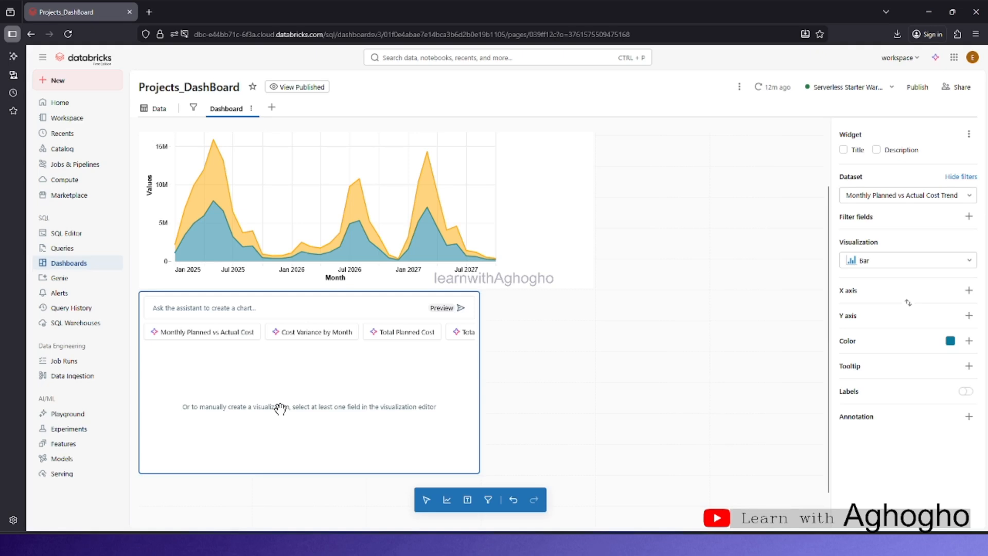
{"action": "left_click_drag", "start_coordinate": [281, 409], "coordinate": [259, 437]}
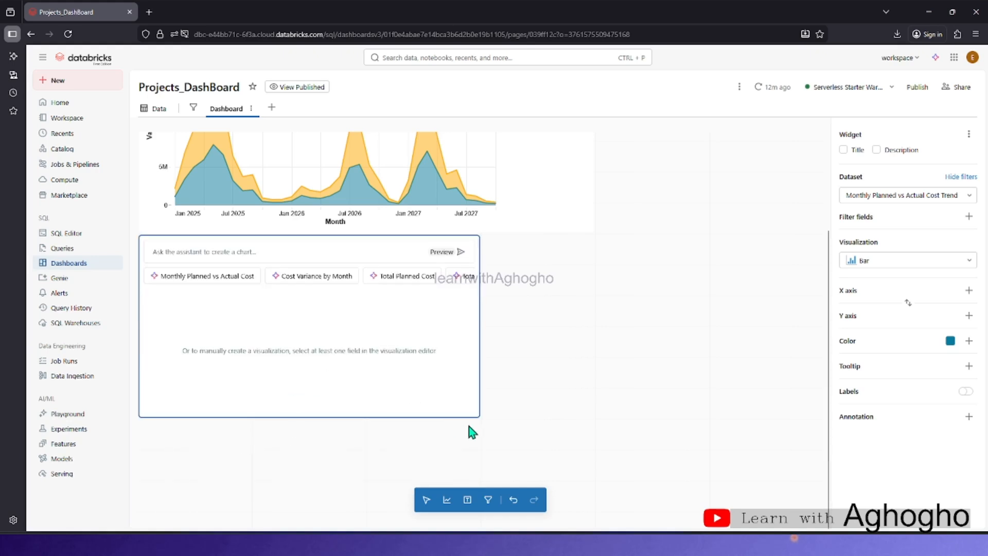
{"action": "left_click_drag", "start_coordinate": [475, 418], "coordinate": [590, 475]}
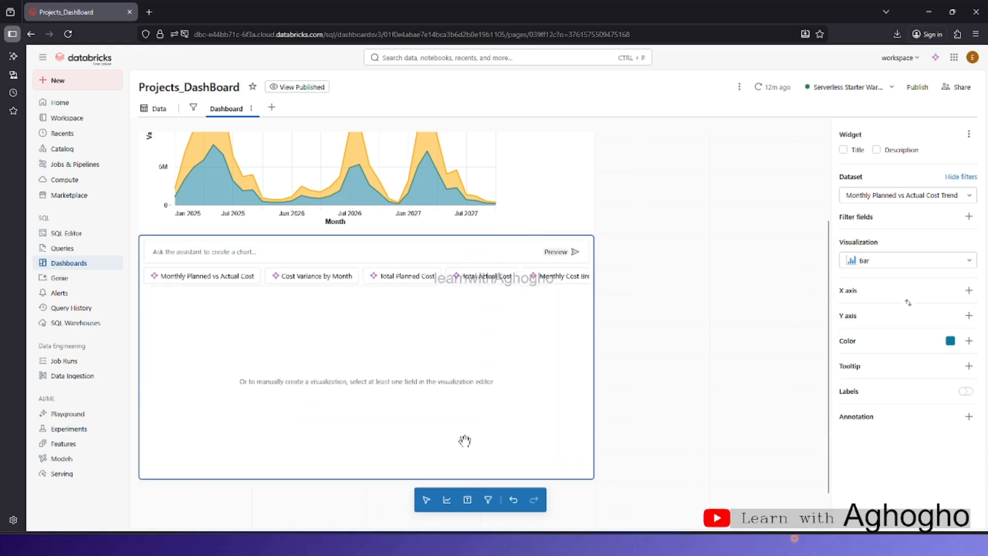
{"action": "left_click", "coordinate": [193, 256]}
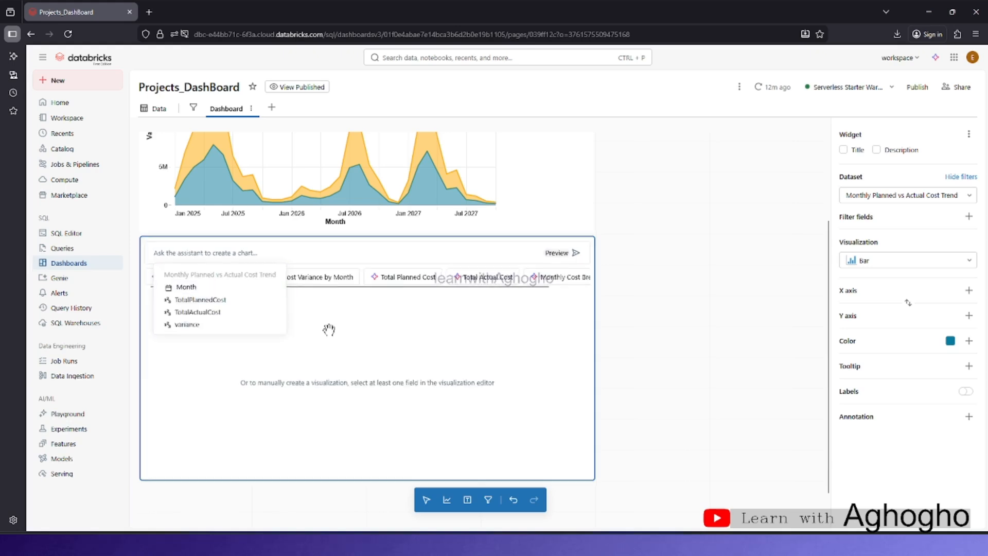
{"action": "left_click", "coordinate": [65, 234]}
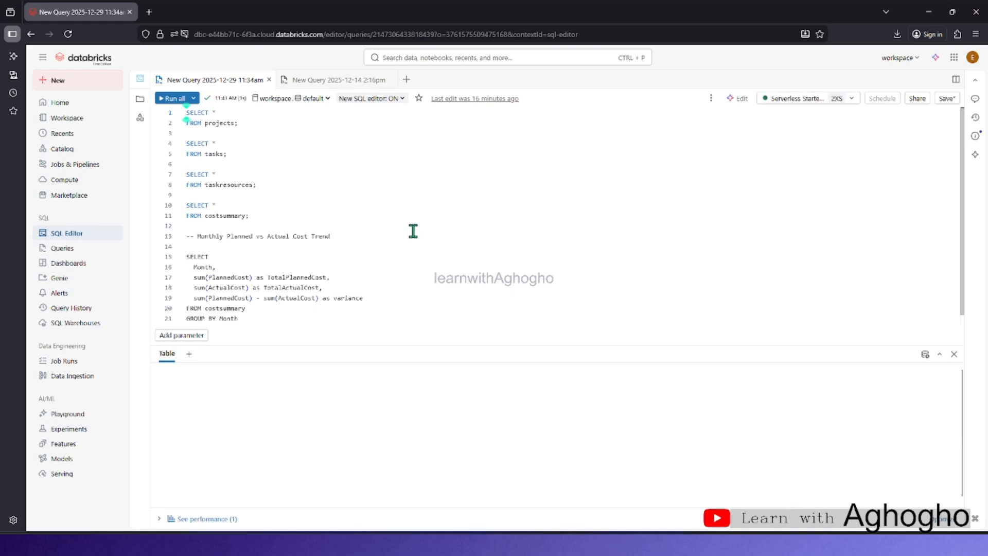
{"action": "left_click", "coordinate": [54, 263]}
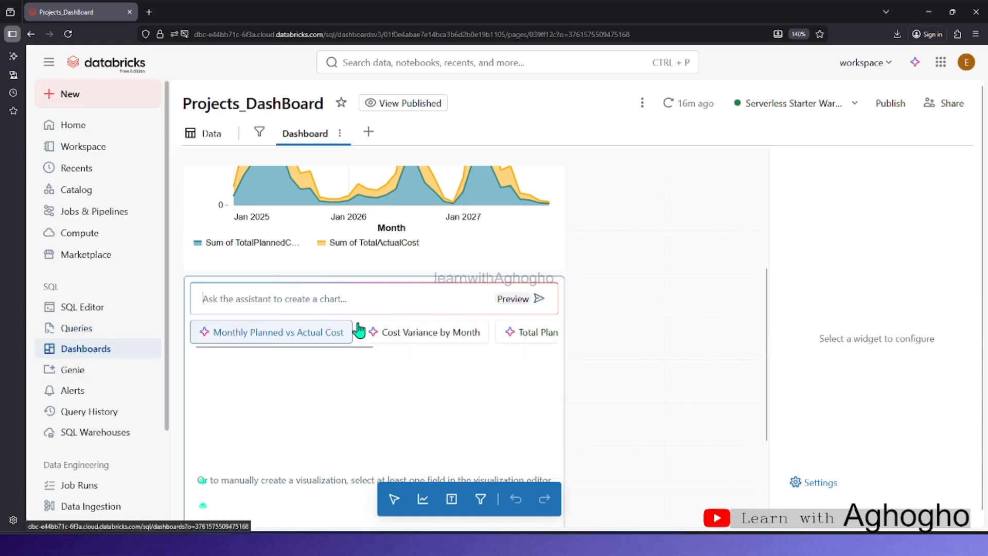
Rename the untitled project category dataset to Project Portfolio Composition by Category and rerun its query.
{"action": "left_click", "coordinate": [222, 138]}
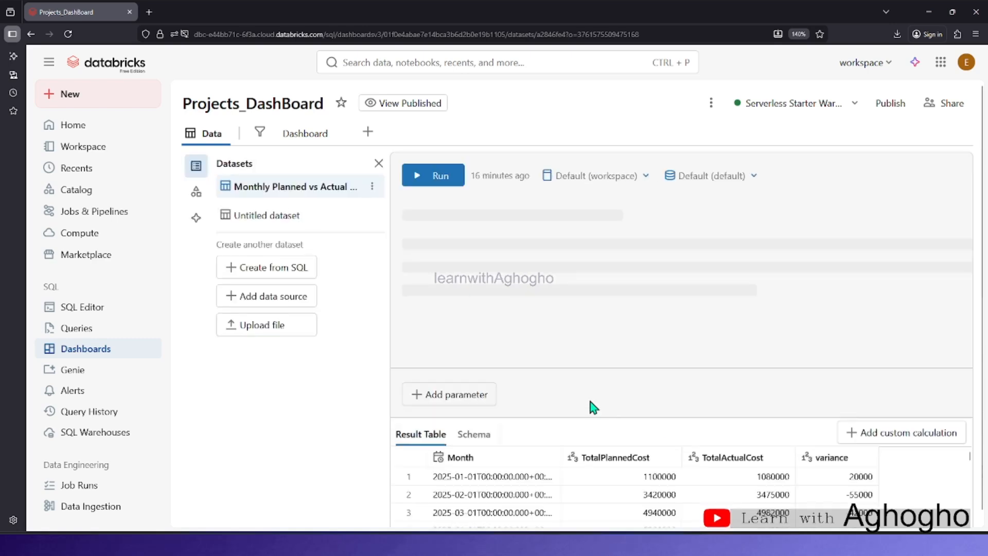
{"action": "left_click", "coordinate": [240, 216]}
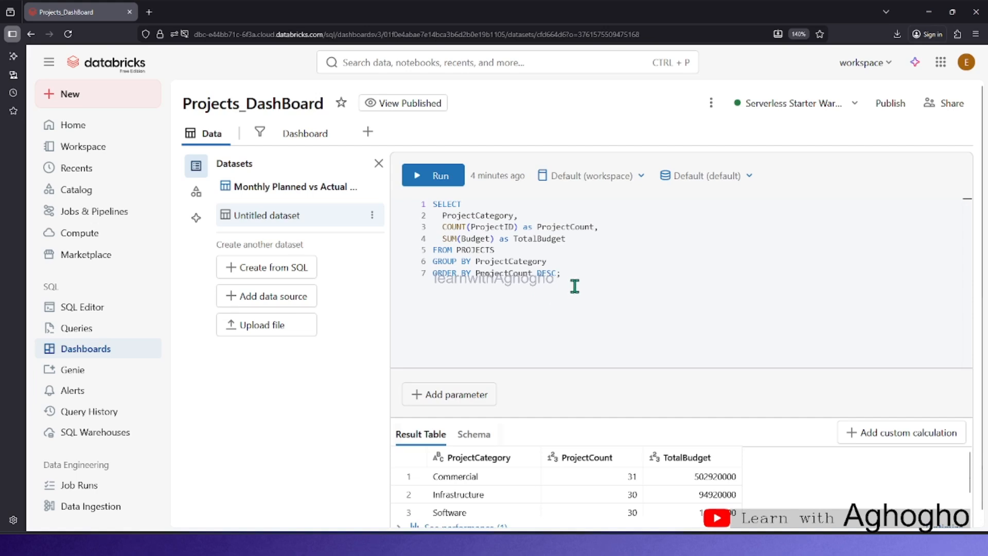
{"action": "left_click_drag", "start_coordinate": [617, 287], "coordinate": [375, 194]}
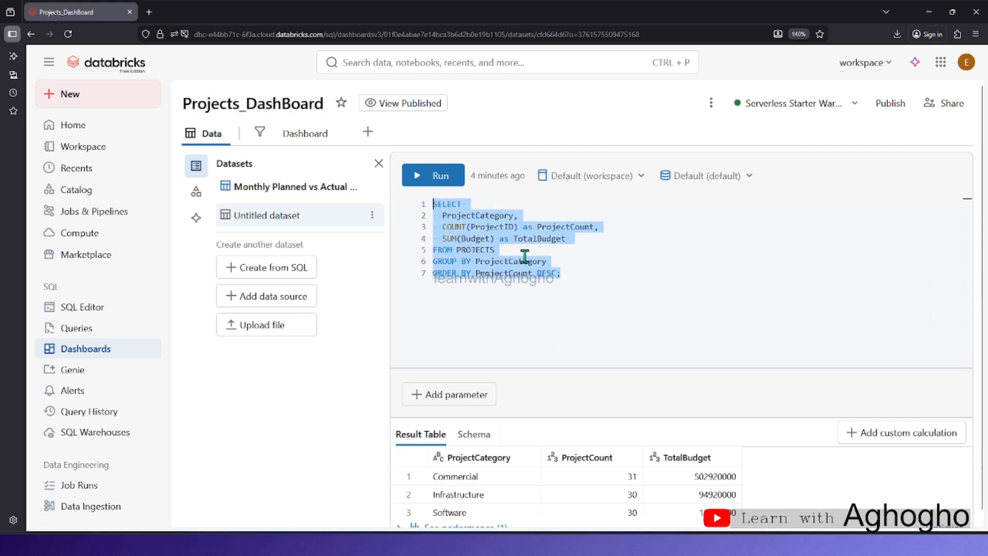
{"action": "left_click", "coordinate": [560, 341]}
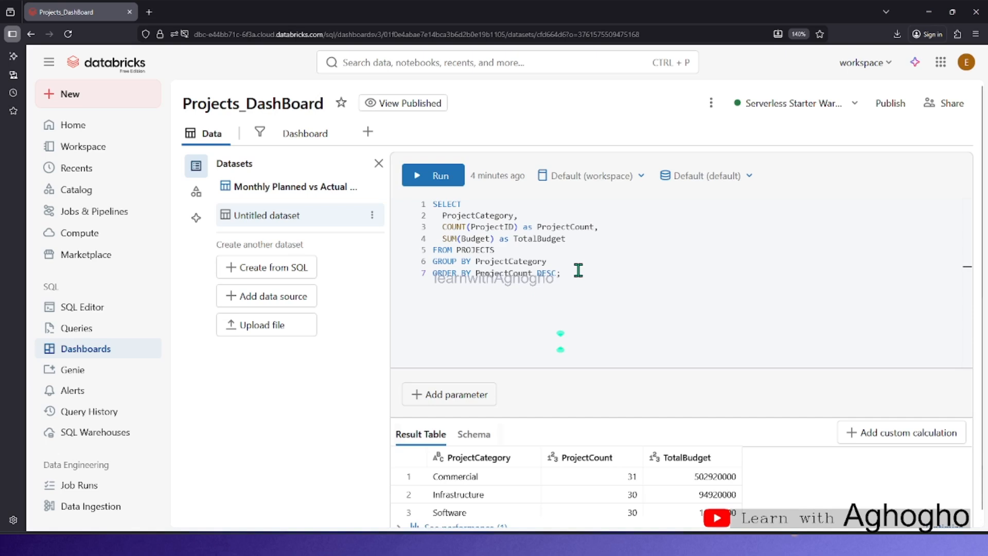
{"action": "right_click", "coordinate": [255, 216]}
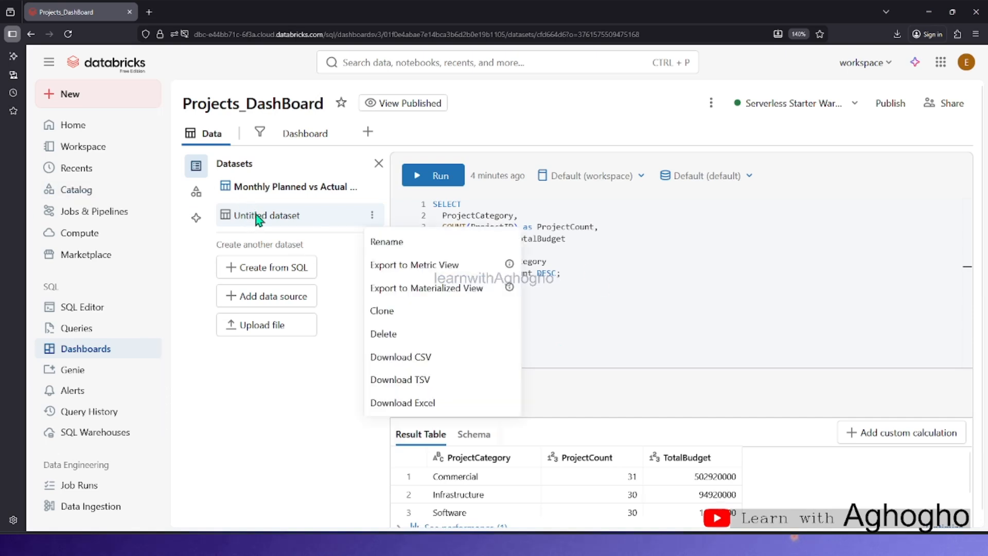
{"action": "left_click", "coordinate": [442, 242]}
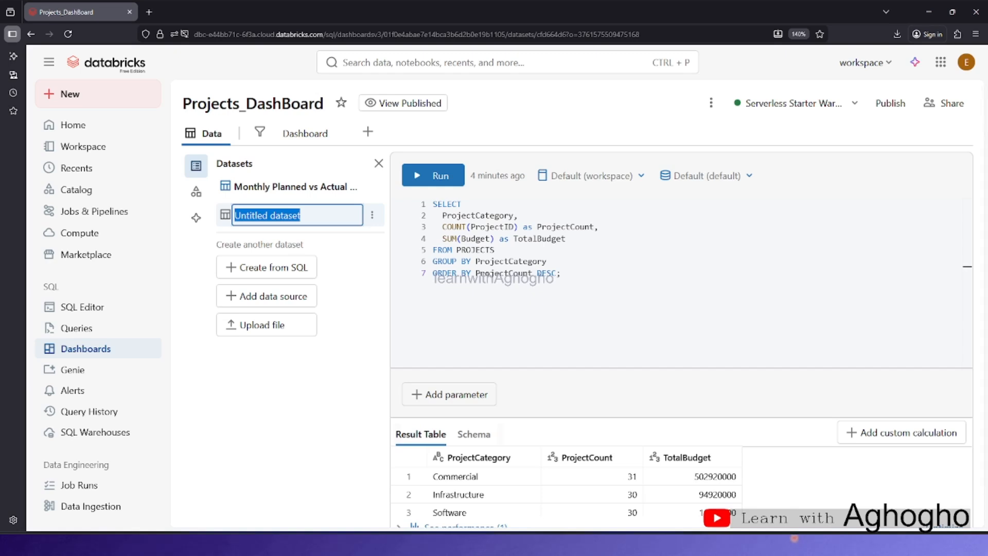
{"action": "type", "text": "Project Portfolio"}
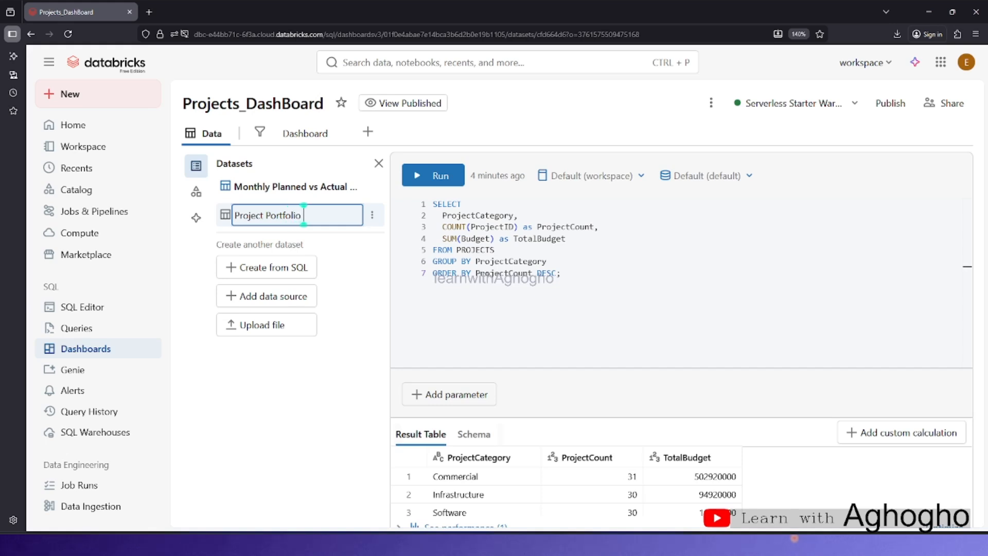
{"action": "type", "text": "Composition by C"}
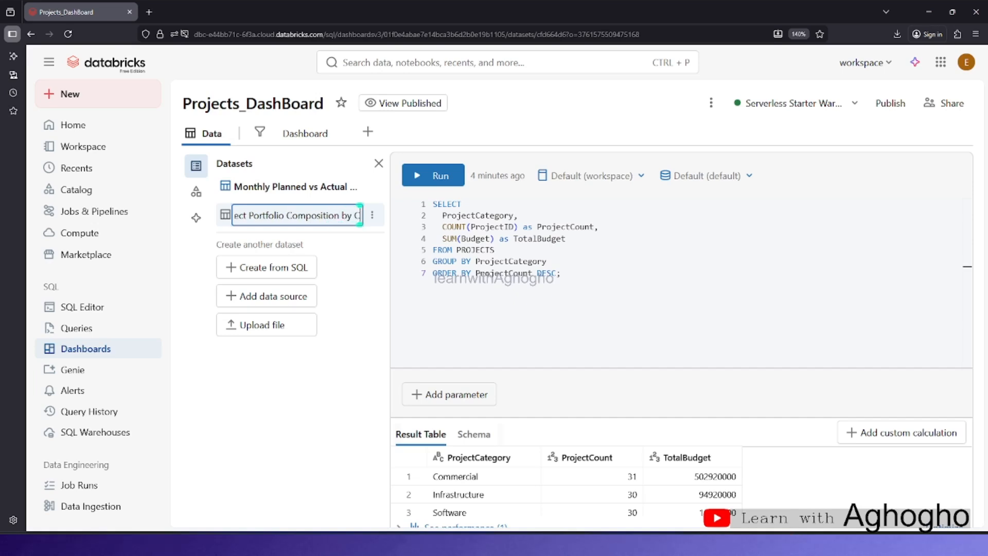
{"action": "type", "text": "ategory"}
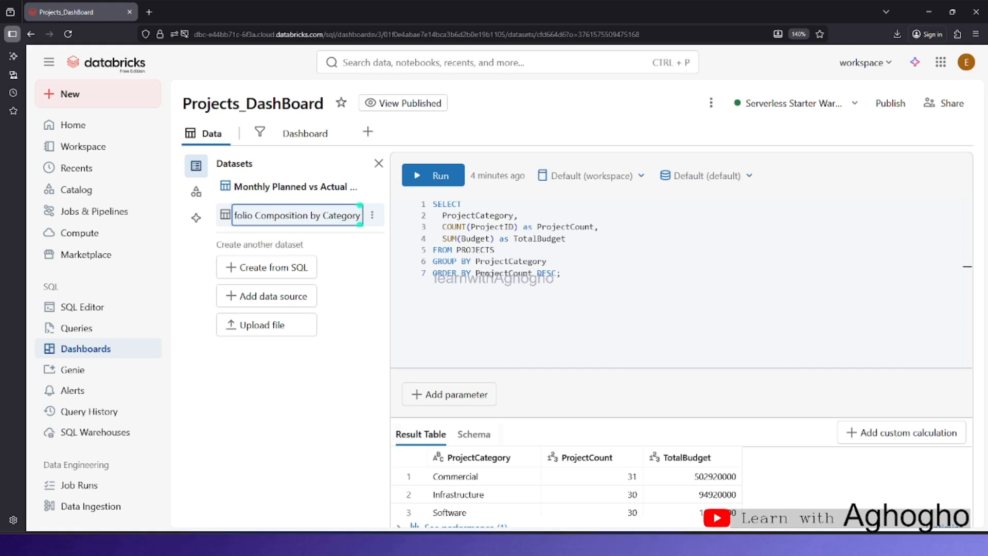
{"action": "left_click", "coordinate": [561, 303]}
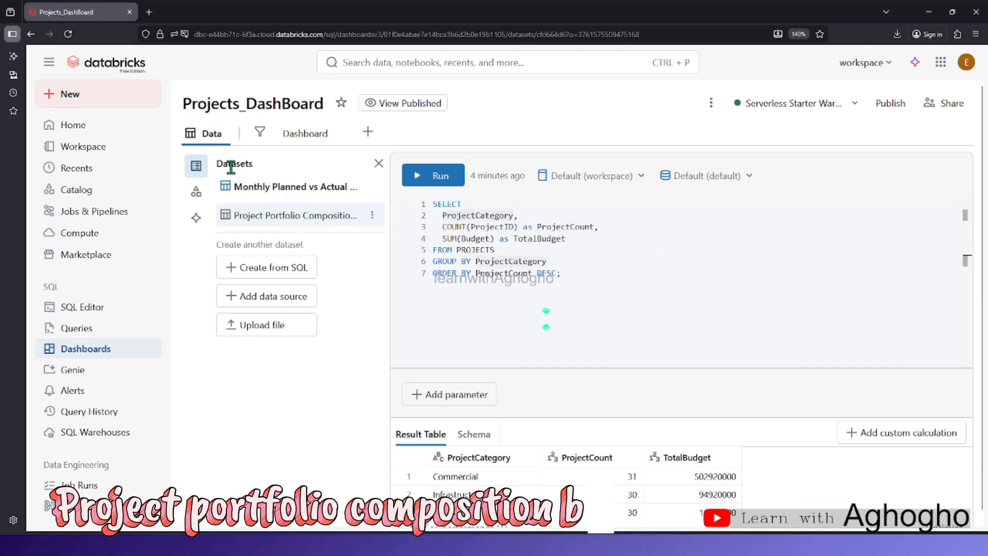
{"action": "left_click", "coordinate": [433, 175]}
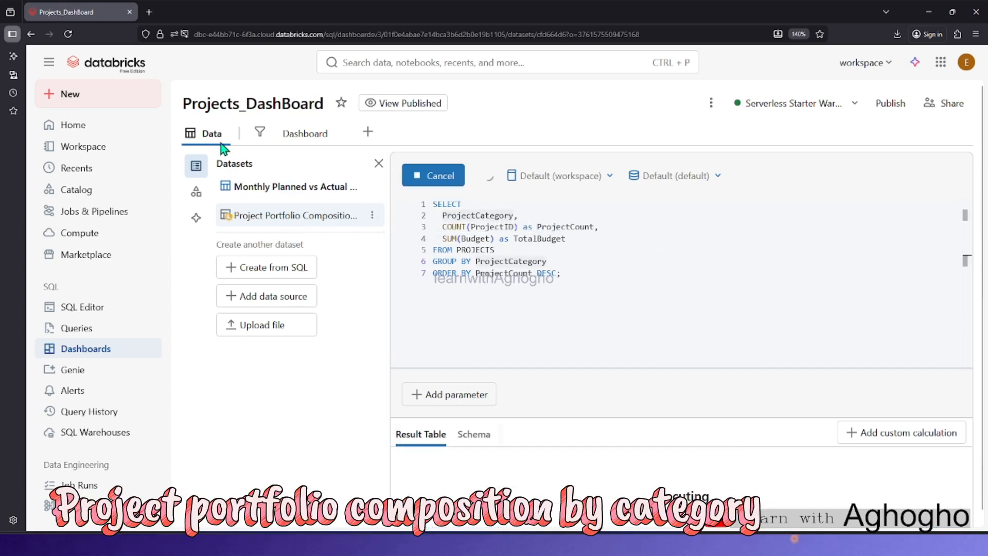
Assign the Project Portfolio Composition by Category dataset to the blank widget and place another visualization widget directly below the cost chart.
{"action": "left_click", "coordinate": [304, 135]}
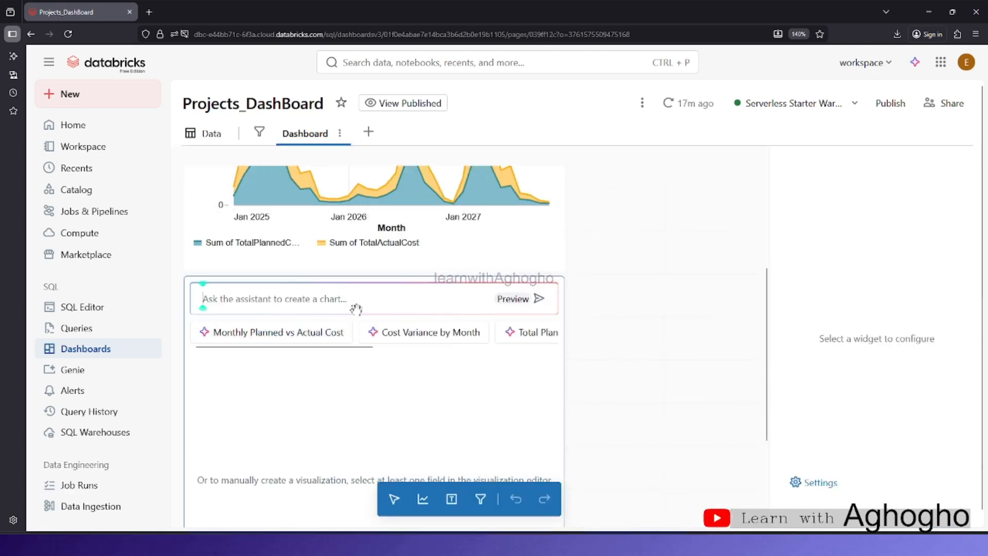
{"action": "left_click", "coordinate": [452, 360]}
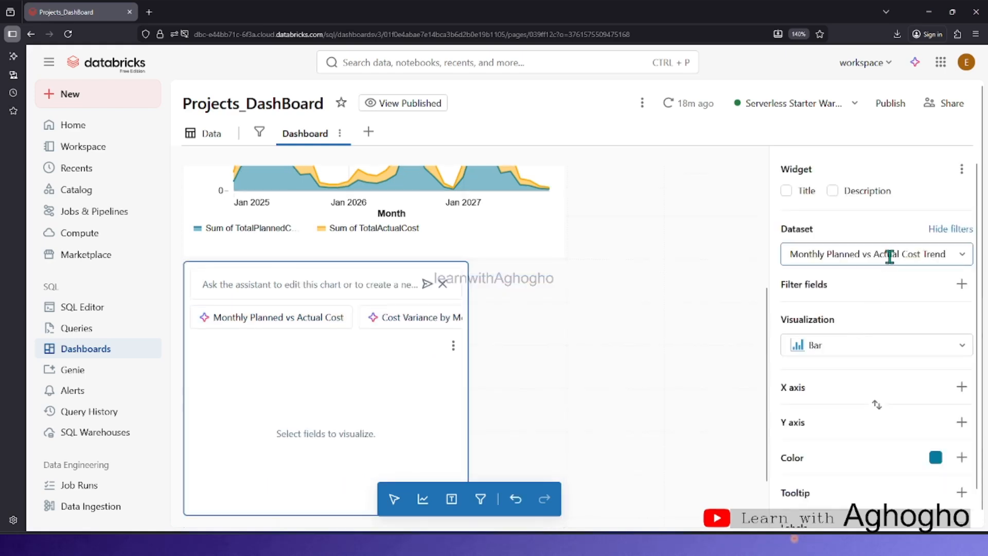
{"action": "left_click", "coordinate": [886, 251]}
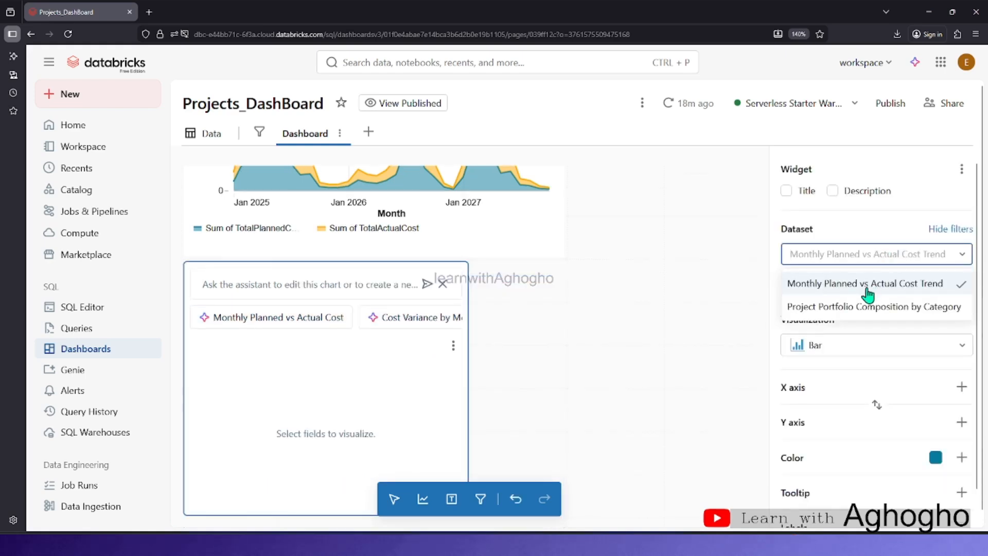
{"action": "left_click", "coordinate": [848, 309]}
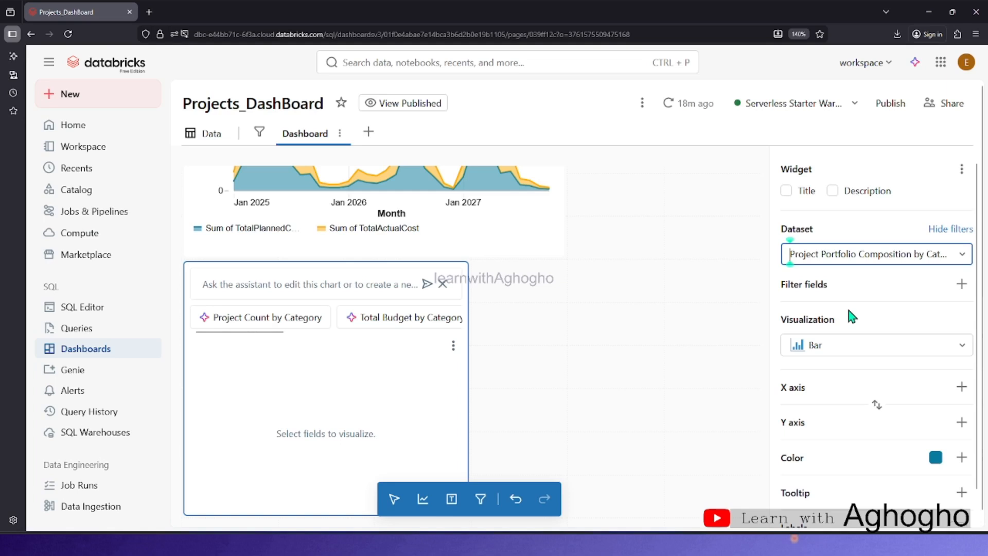
{"action": "left_click", "coordinate": [423, 499]}
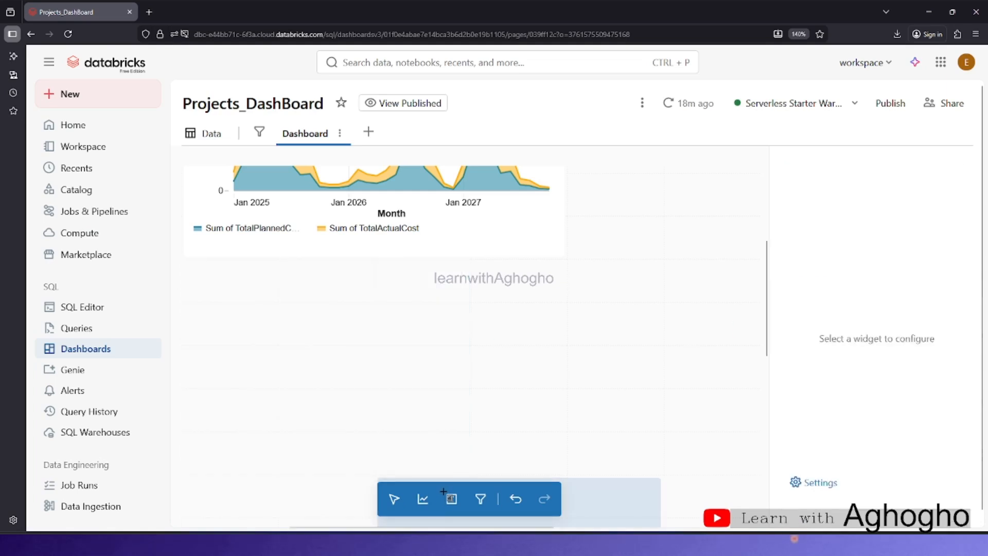
{"action": "left_click", "coordinate": [730, 349]}
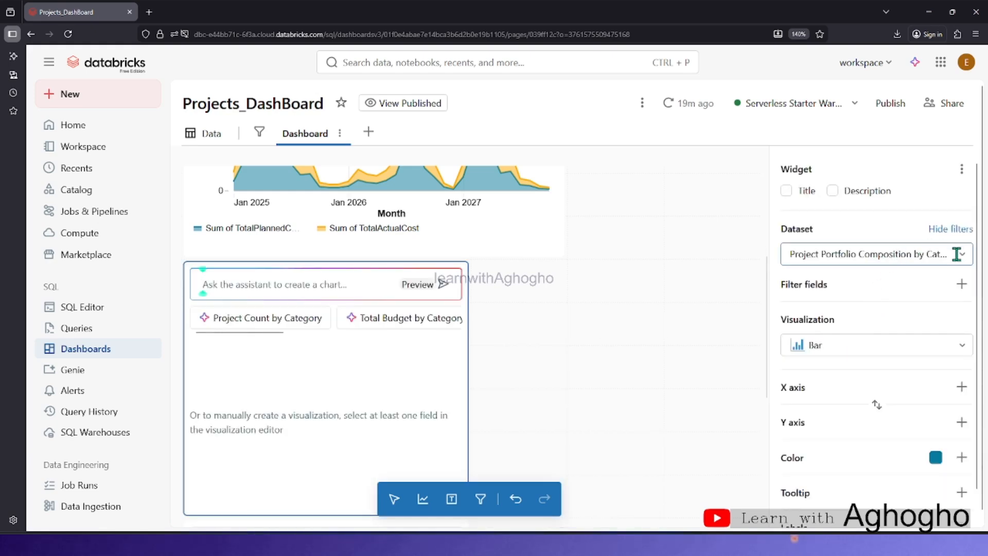
Add ProjectCount, TotalBudget and ProjectCategory as filter fields on the new widget.
{"action": "left_click", "coordinate": [960, 288]}
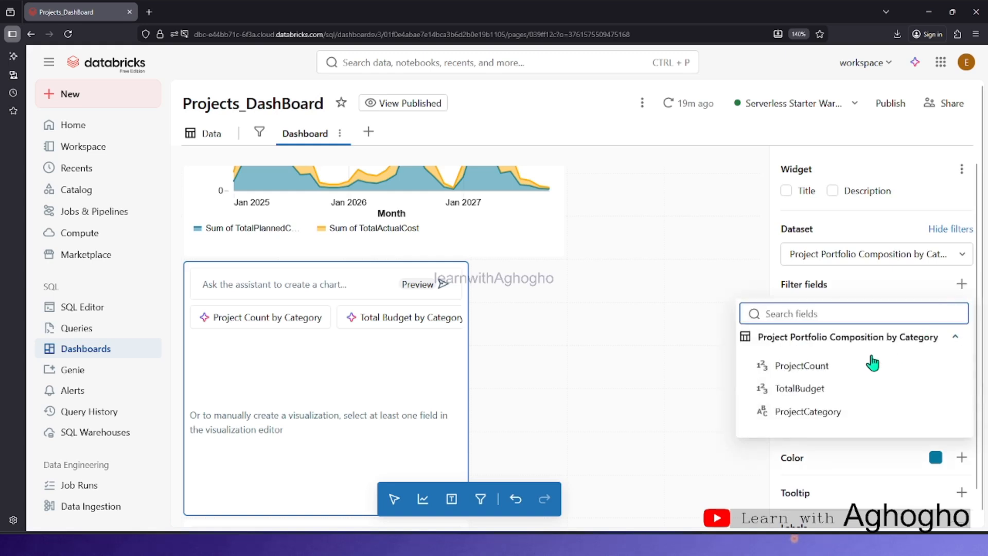
{"action": "left_click", "coordinate": [845, 366]}
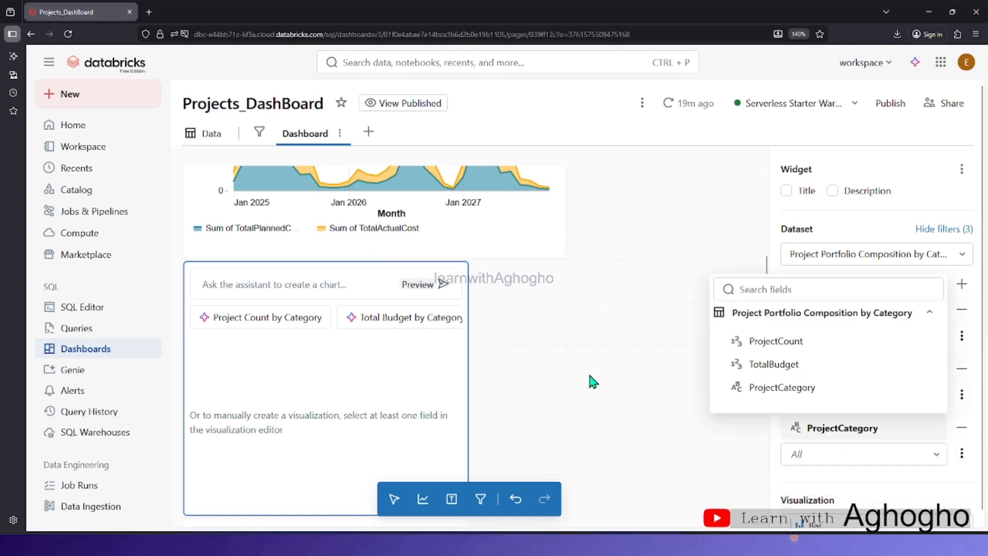
{"action": "left_click", "coordinate": [610, 357]}
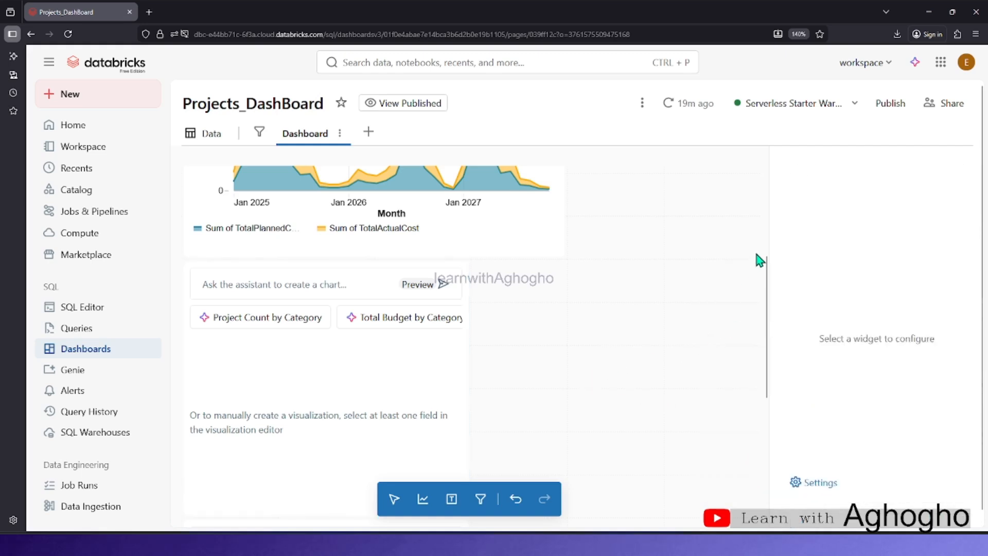
Generate the assistant's suggested Total Budget by Category chart in the widget and add ProjectCount to its Y axis.
{"action": "left_click", "coordinate": [286, 324]}
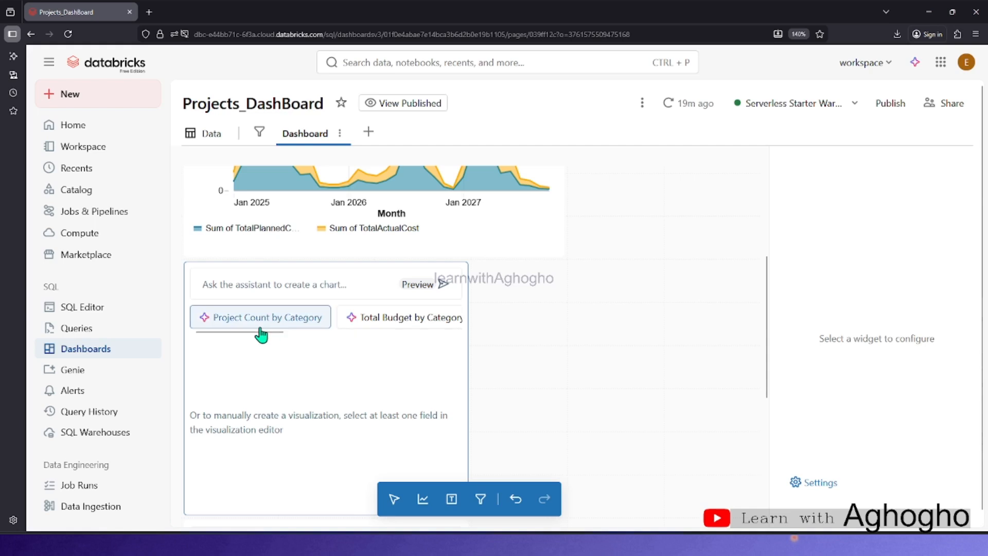
{"action": "left_click", "coordinate": [362, 324]}
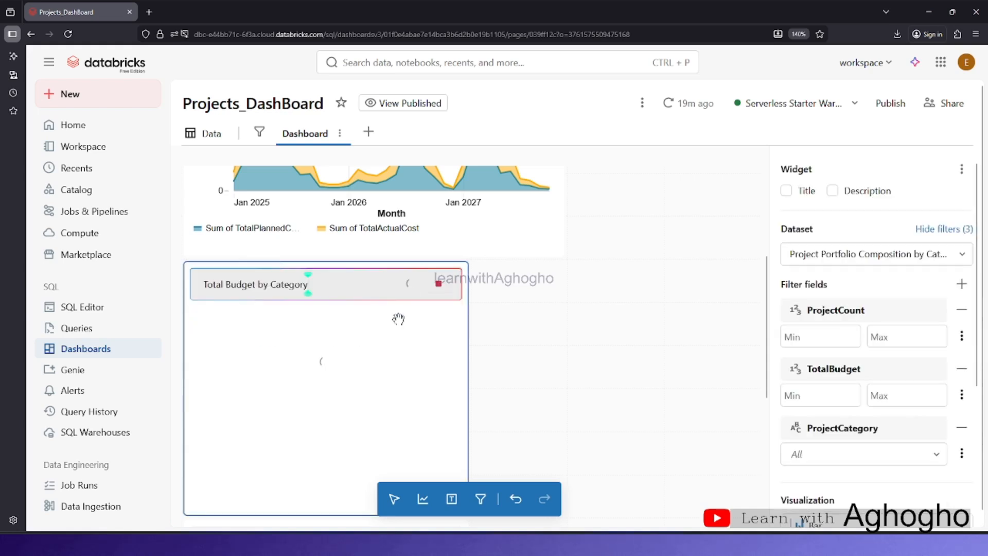
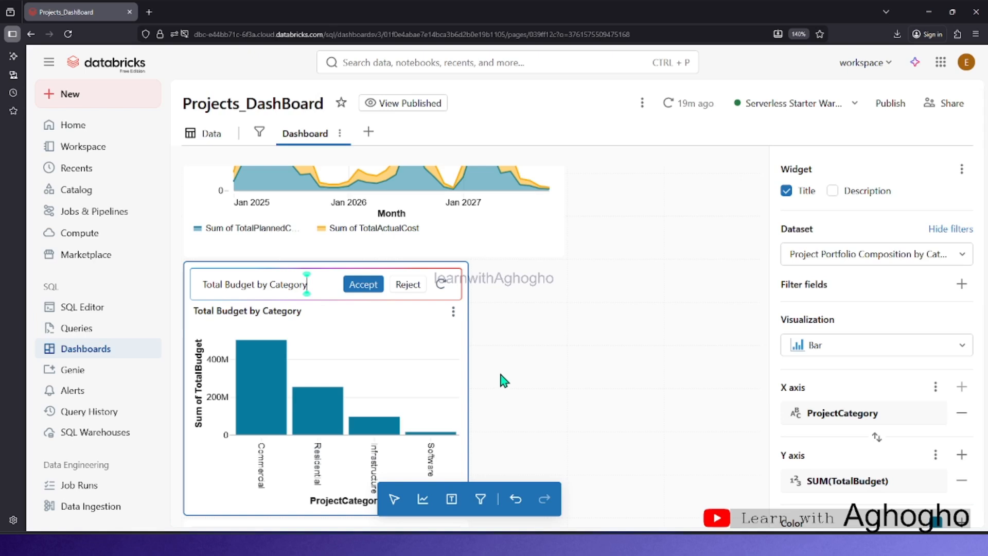
{"action": "scroll", "coordinate": [892, 377], "scroll_direction": "down", "scroll_amount": 2}
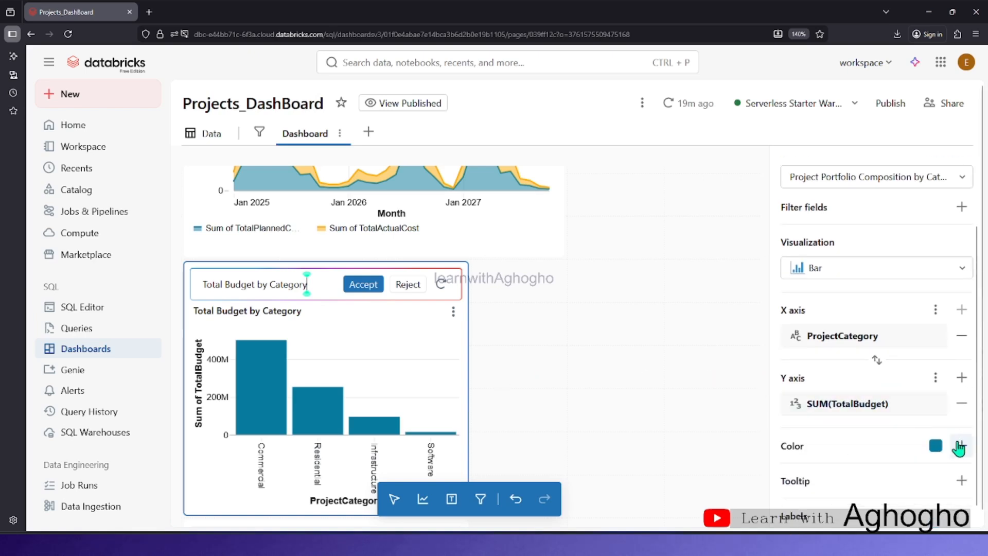
{"action": "left_click", "coordinate": [960, 379]}
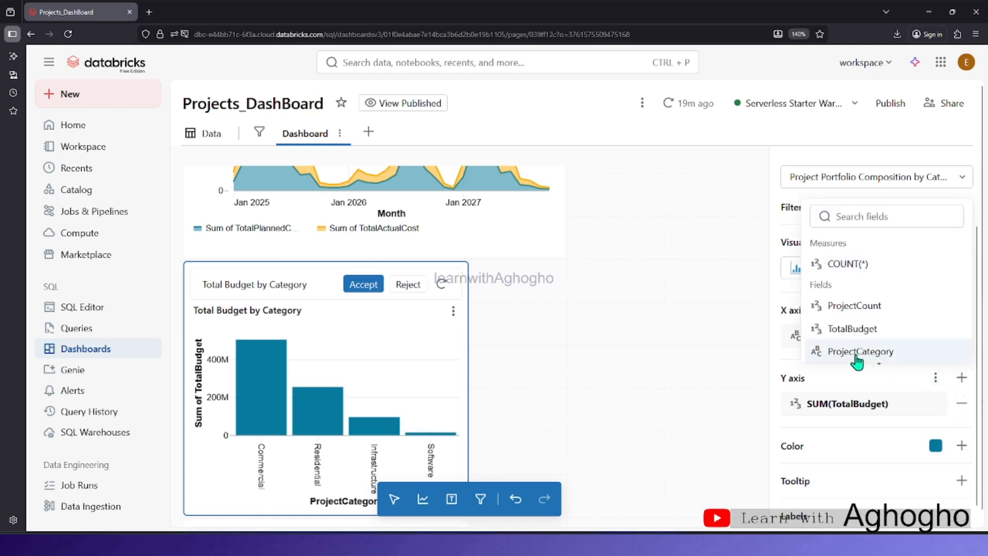
{"action": "left_click", "coordinate": [855, 307]}
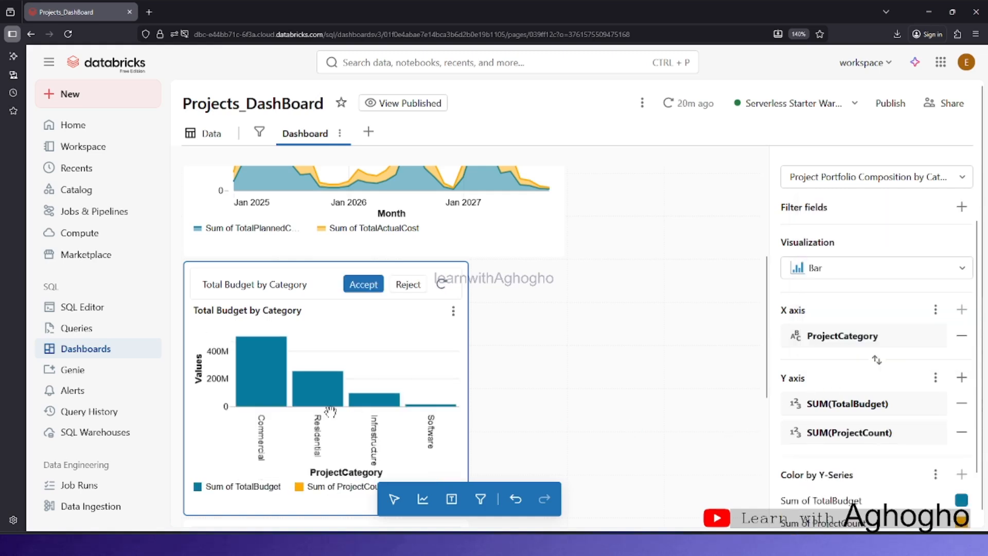
Widen the category widget to match the cost chart and have the assistant generate Total Budget by Category again.
{"action": "left_click_drag", "start_coordinate": [465, 348], "coordinate": [535, 346]}
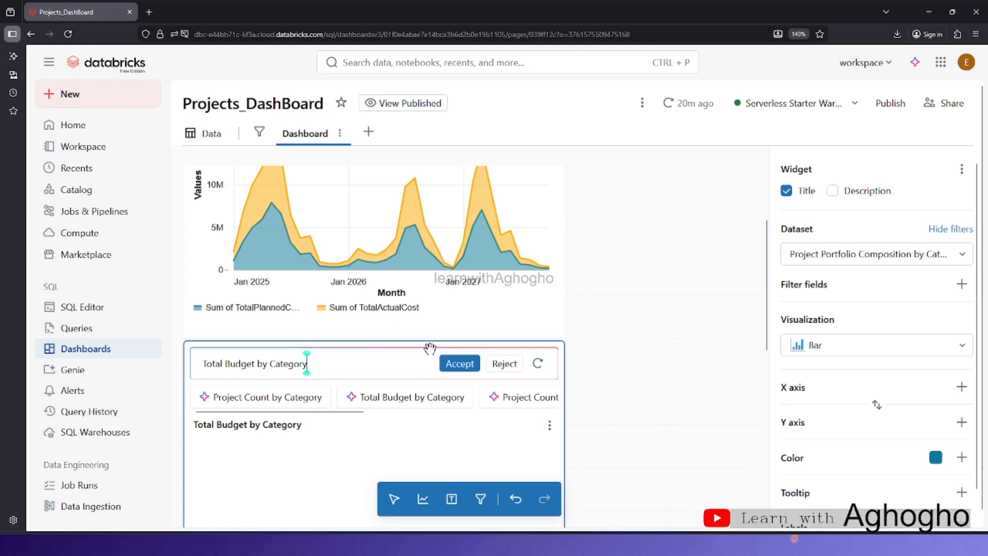
{"action": "scroll", "coordinate": [402, 354], "scroll_direction": "down", "scroll_amount": 3}
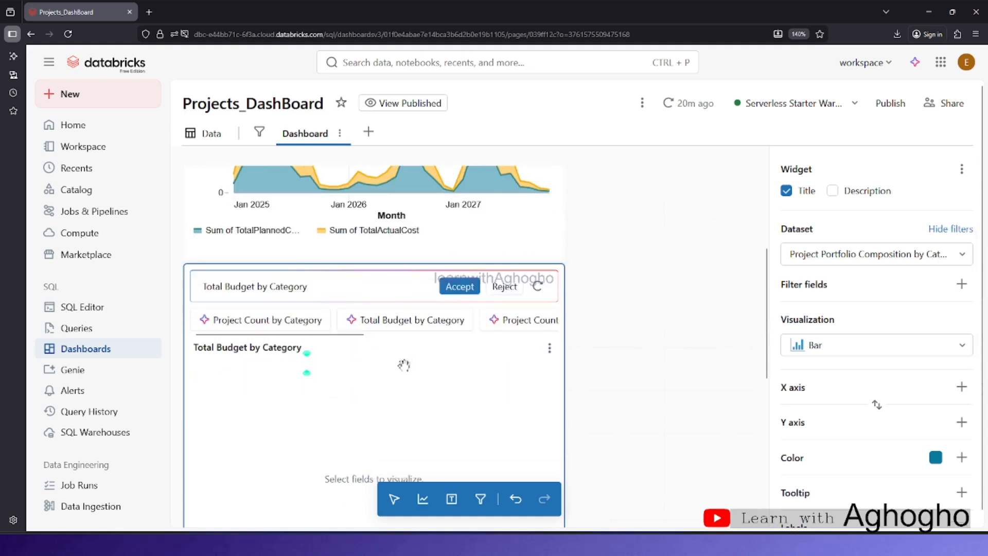
{"action": "left_click", "coordinate": [410, 331]}
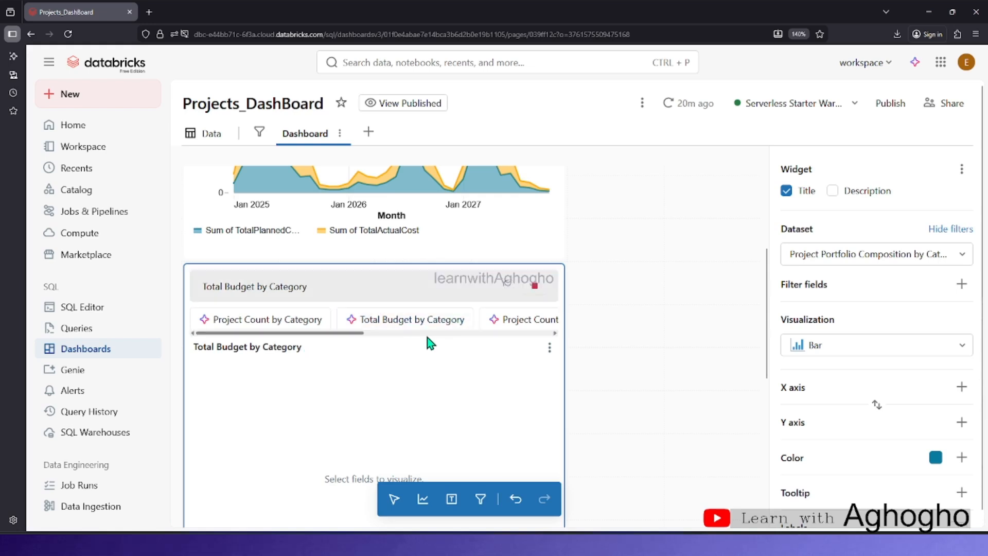
Generate the suggested "Total Budget by Category" bar chart and add ProjectCount to its Y axis.
{"action": "left_click", "coordinate": [426, 337]}
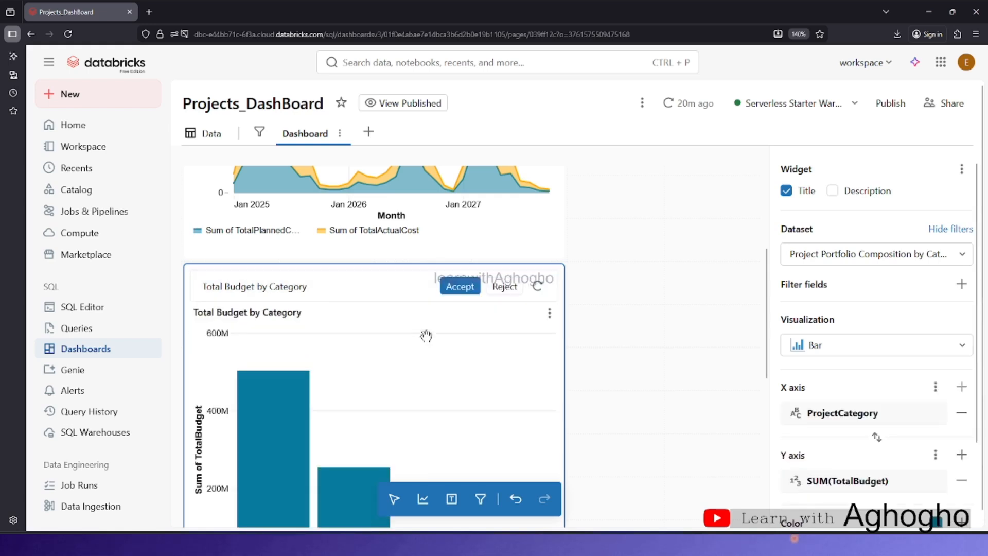
{"action": "scroll", "coordinate": [426, 335], "scroll_direction": "down", "scroll_amount": 3}
{"action": "scroll", "coordinate": [873, 340], "scroll_direction": "down", "scroll_amount": 2}
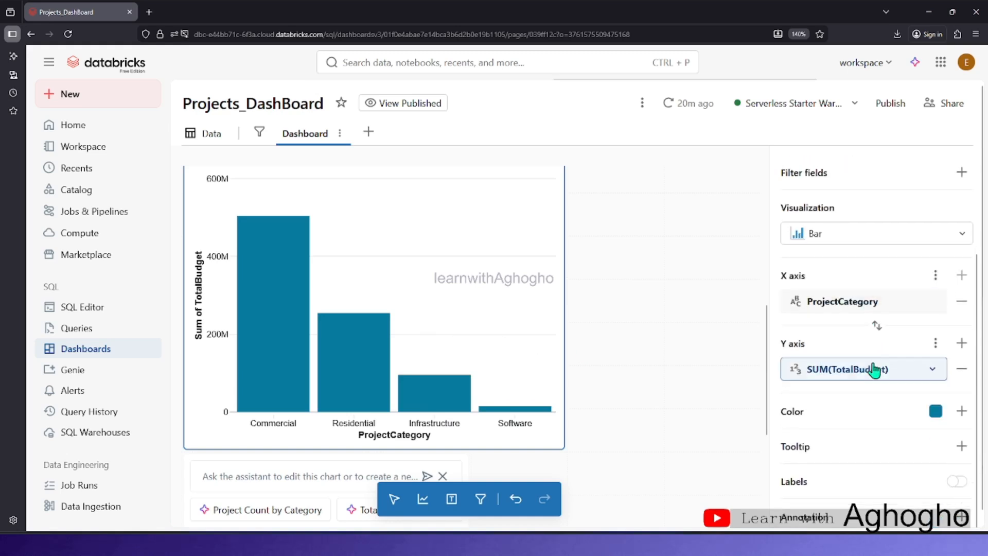
{"action": "left_click", "coordinate": [961, 343]}
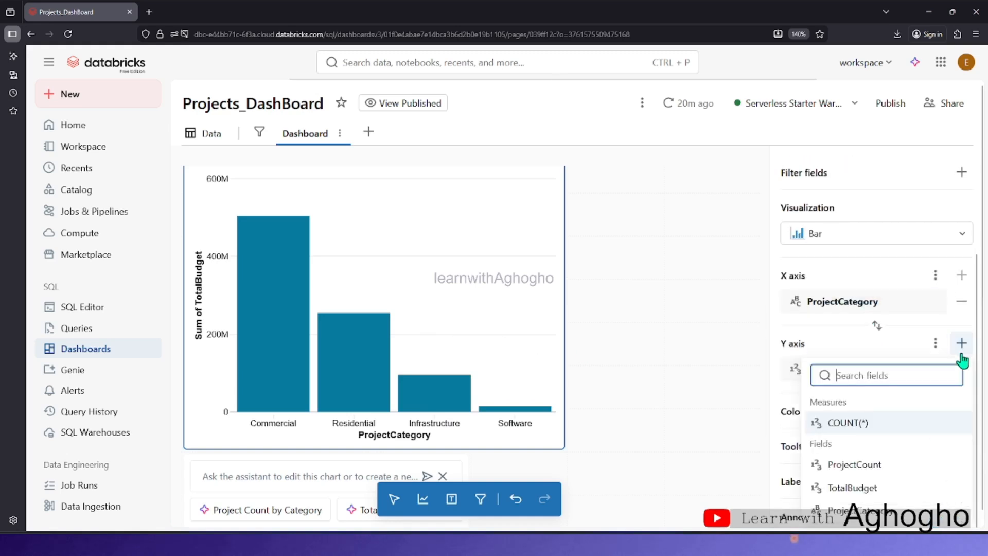
{"action": "left_click", "coordinate": [868, 465]}
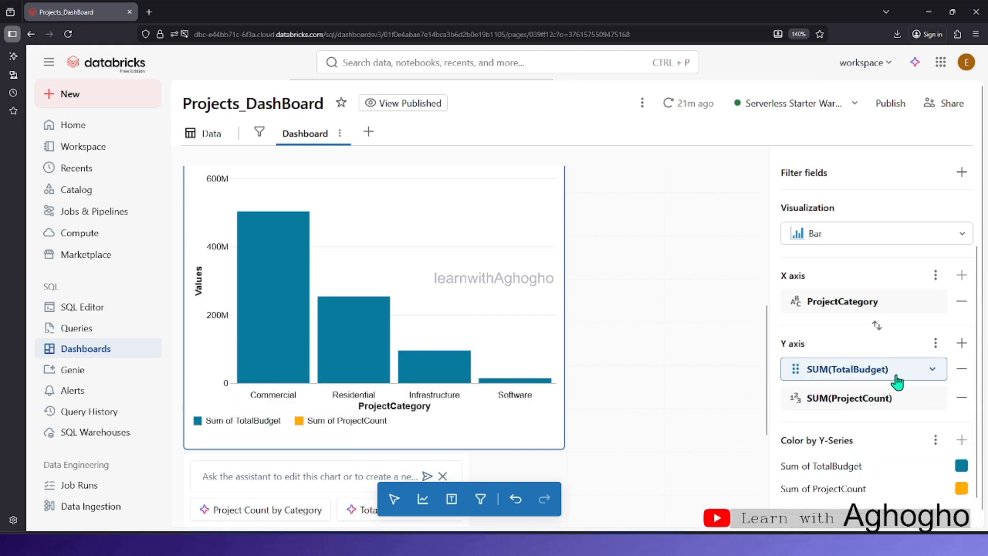
Keep the bar visualization with only ProjectCount on the X axis and put ProjectCategory on the Y axis.
{"action": "left_click", "coordinate": [877, 233]}
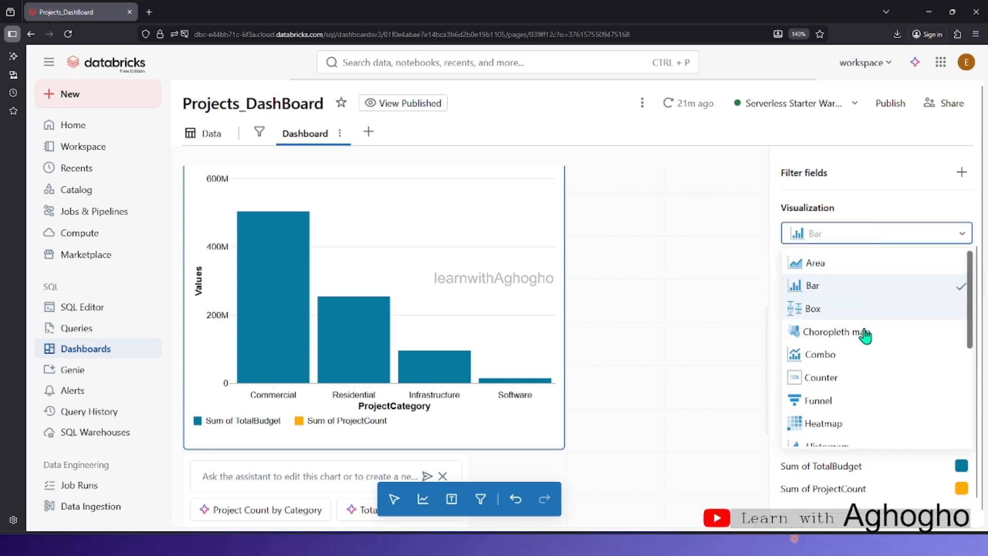
{"action": "scroll", "coordinate": [849, 382], "scroll_direction": "down", "scroll_amount": 3}
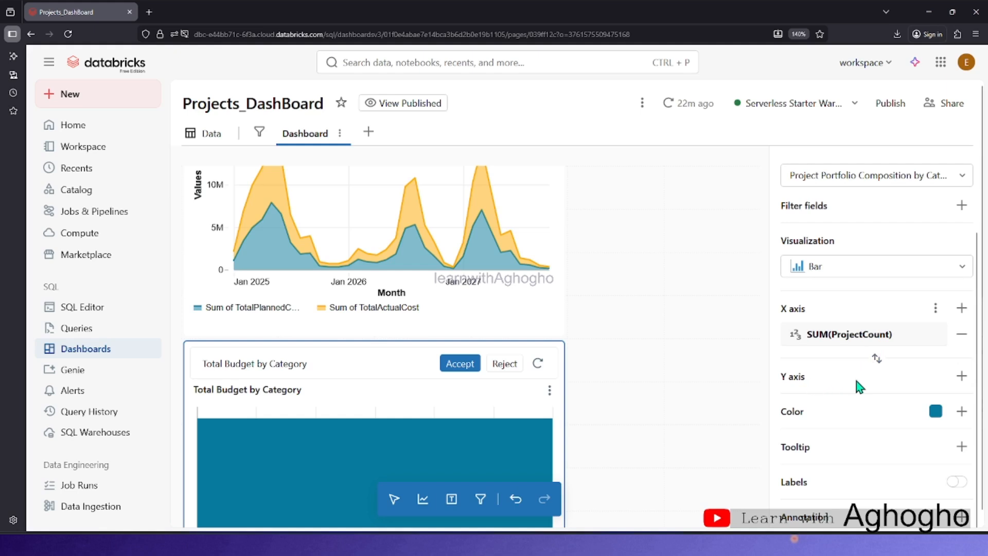
{"action": "left_click", "coordinate": [960, 378]}
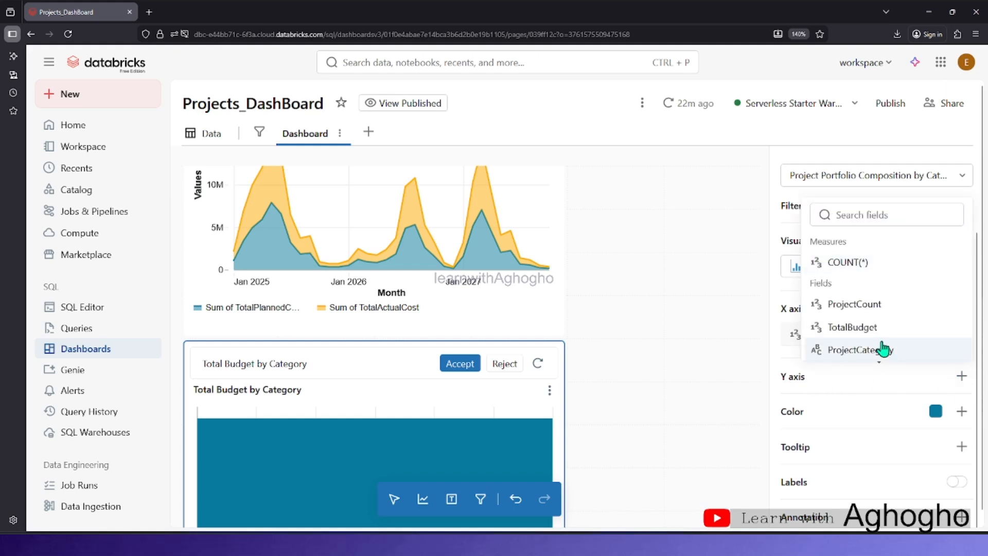
{"action": "left_click", "coordinate": [894, 358]}
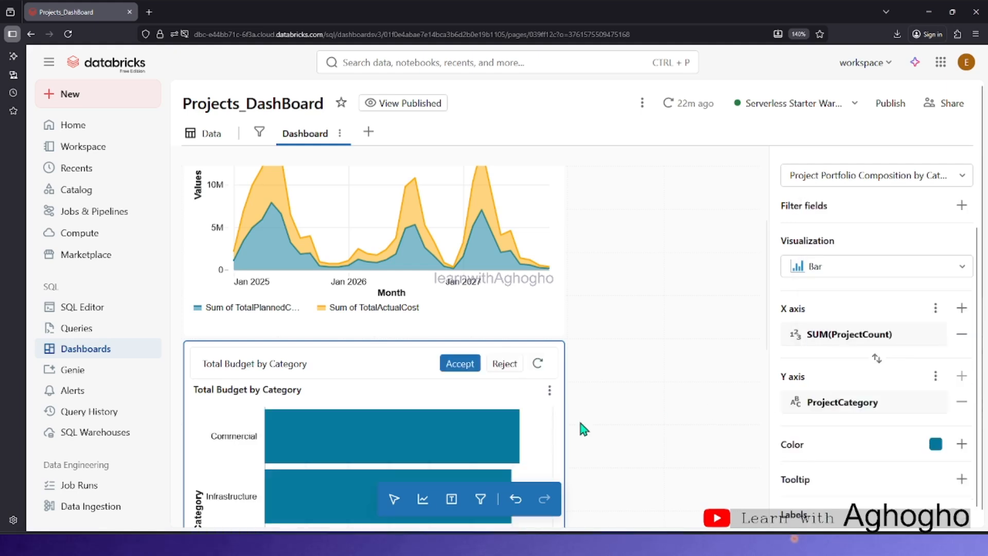
{"action": "scroll", "coordinate": [383, 405], "scroll_direction": "down", "scroll_amount": 5}
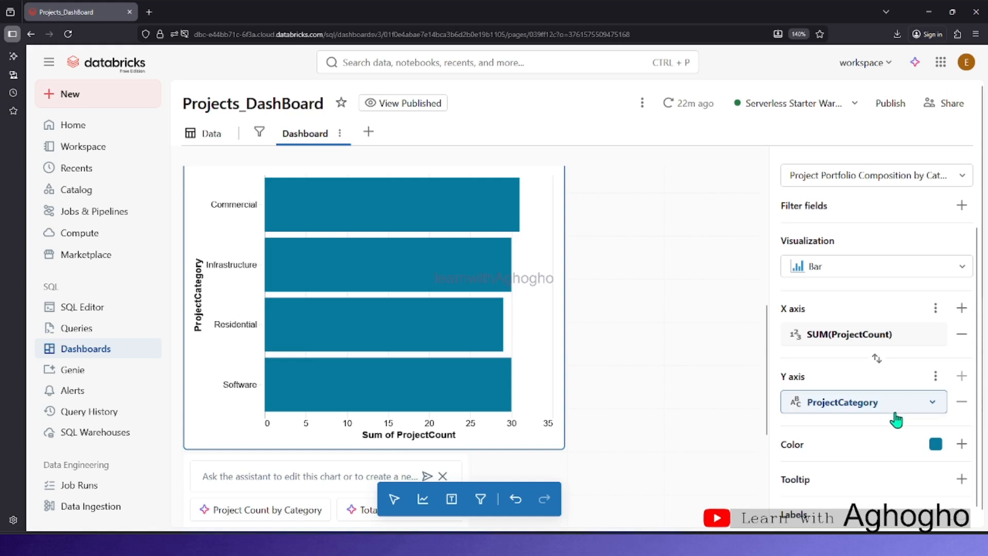
Swap the bar chart's axes so ProjectCategory is on X and ProjectCount is on Y.
{"action": "left_click", "coordinate": [935, 377]}
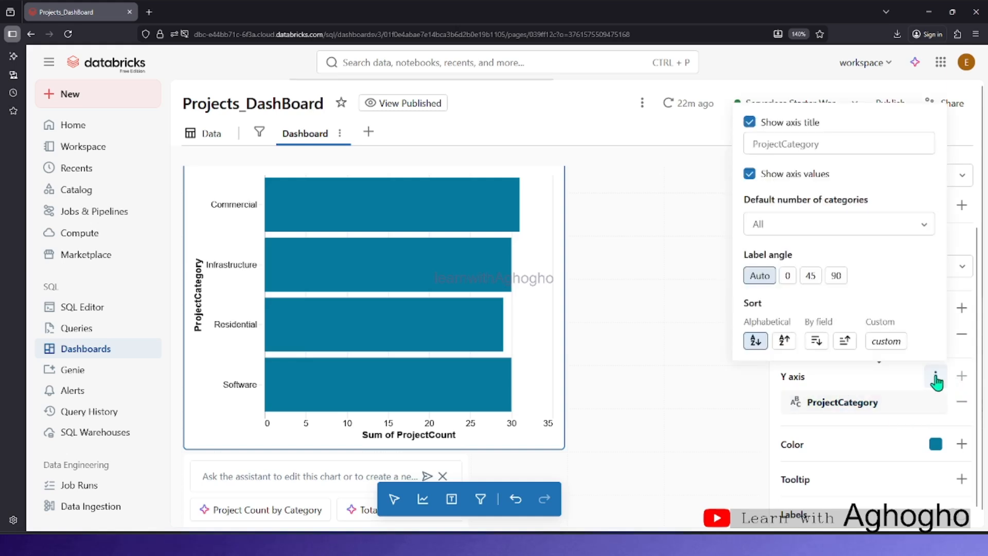
{"action": "left_click", "coordinate": [935, 378]}
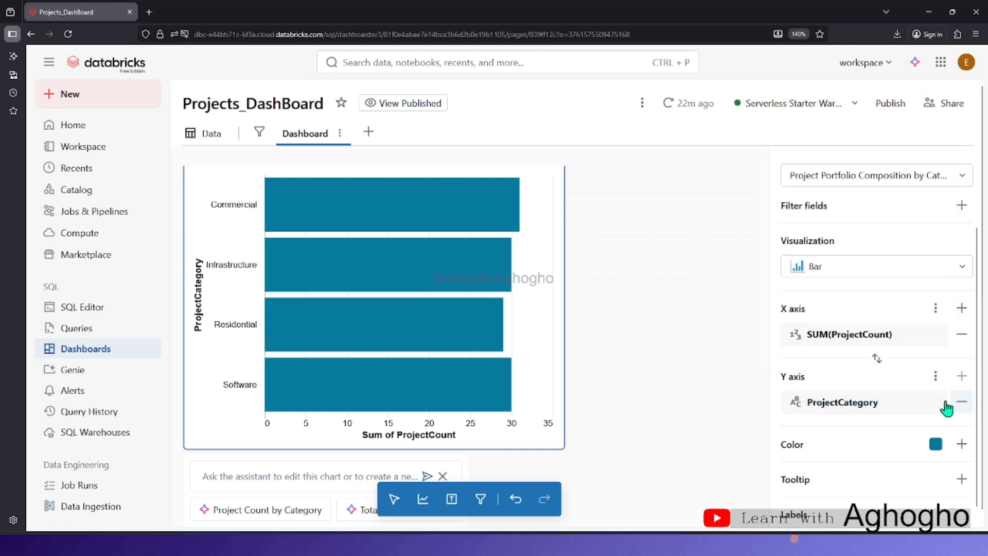
{"action": "left_click", "coordinate": [880, 368]}
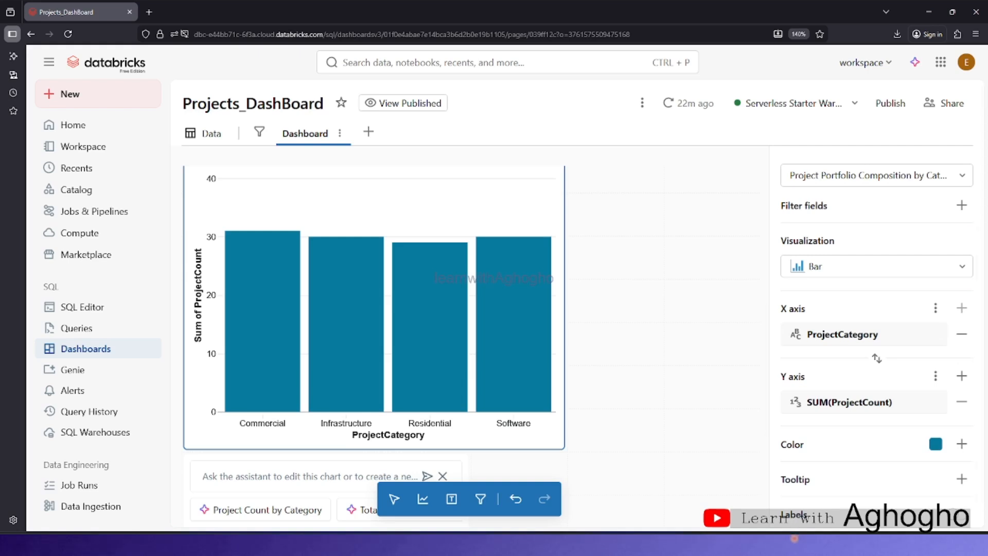
Change the Total Budget by Category widget's visualization from Bar to Pie.
{"action": "left_click", "coordinate": [844, 266]}
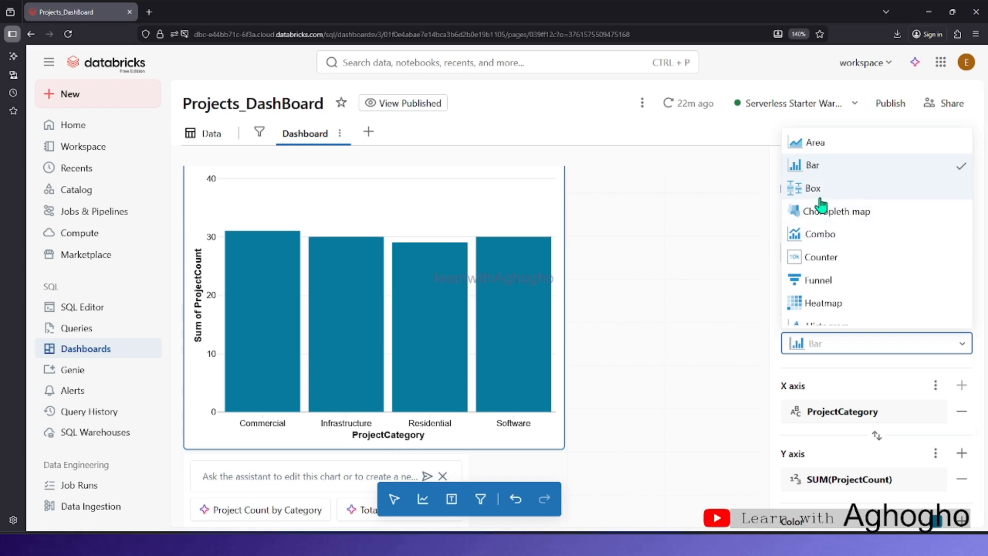
{"action": "scroll", "coordinate": [822, 198], "scroll_direction": "down", "scroll_amount": 2}
{"action": "scroll", "coordinate": [824, 206], "scroll_direction": "down", "scroll_amount": 2}
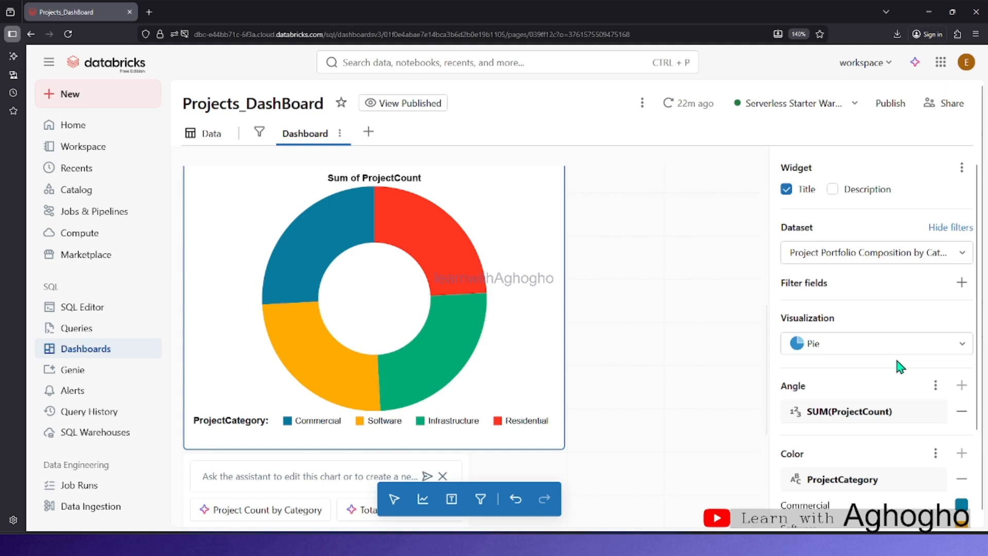
Add the TotalBudget field to the pie chart's tooltip.
{"action": "scroll", "coordinate": [905, 354], "scroll_direction": "down", "scroll_amount": 2}
{"action": "scroll", "coordinate": [907, 356], "scroll_direction": "down", "scroll_amount": 2}
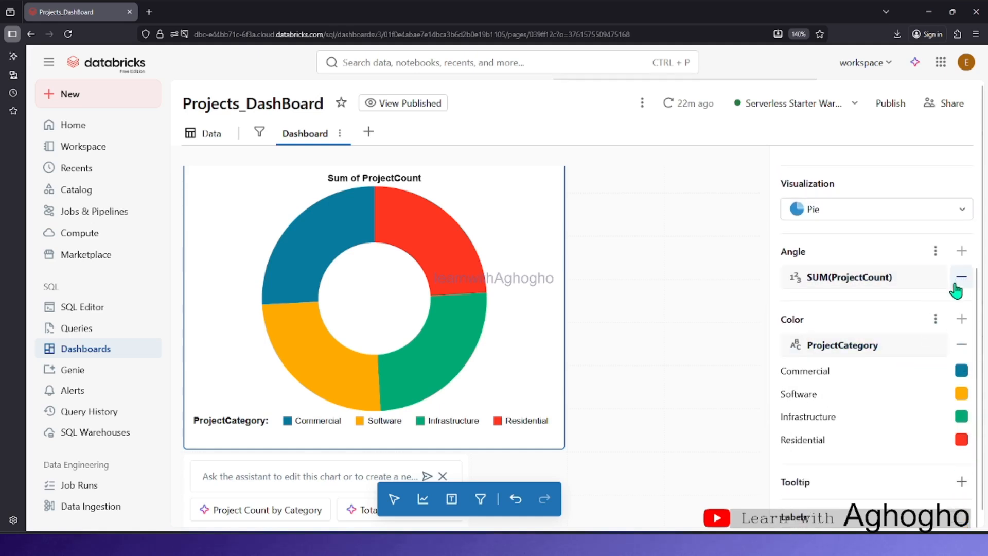
{"action": "scroll", "coordinate": [899, 379], "scroll_direction": "down", "scroll_amount": 1}
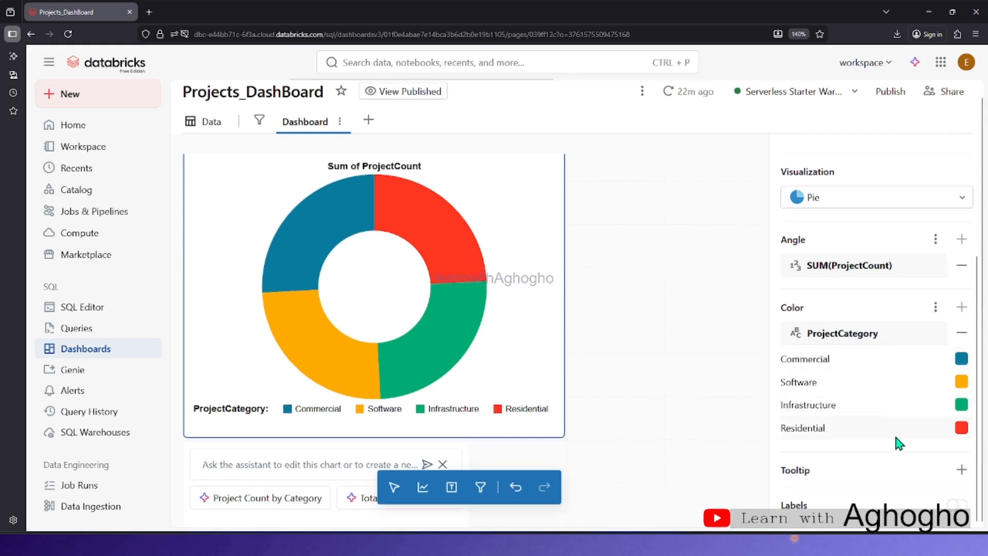
{"action": "left_click", "coordinate": [960, 470]}
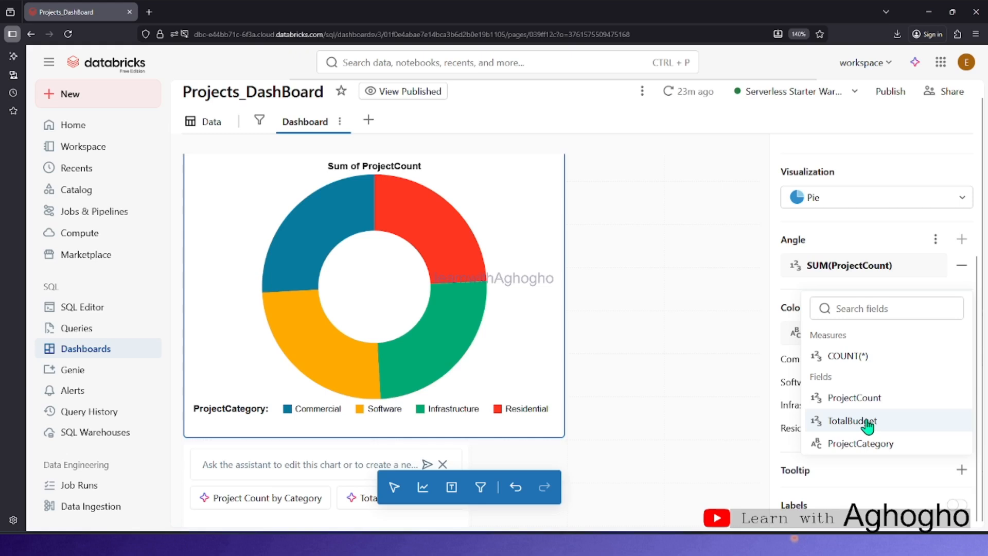
{"action": "left_click", "coordinate": [889, 426]}
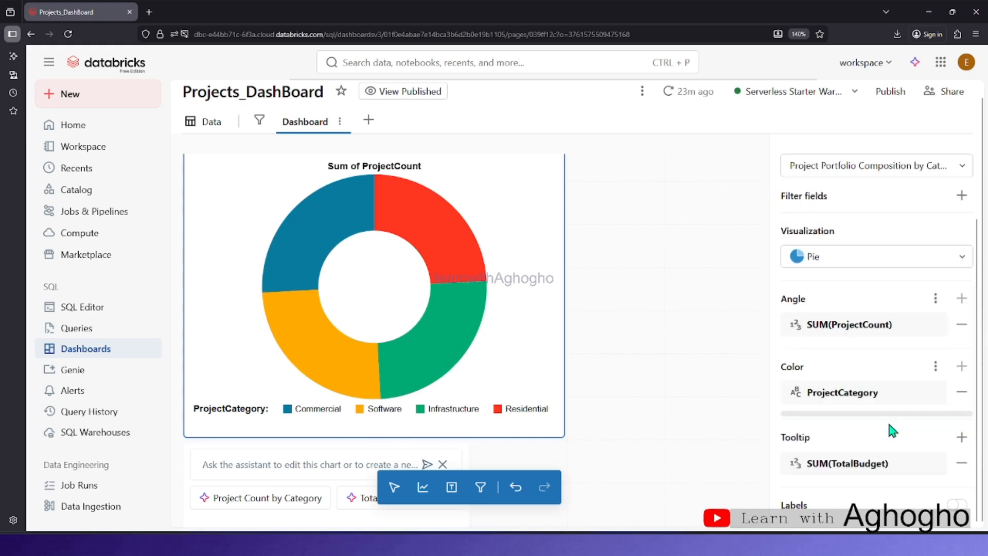
Turn on the pie chart's labels and remove TotalBudget from its tooltip.
{"action": "scroll", "coordinate": [883, 435], "scroll_direction": "down", "scroll_amount": 3}
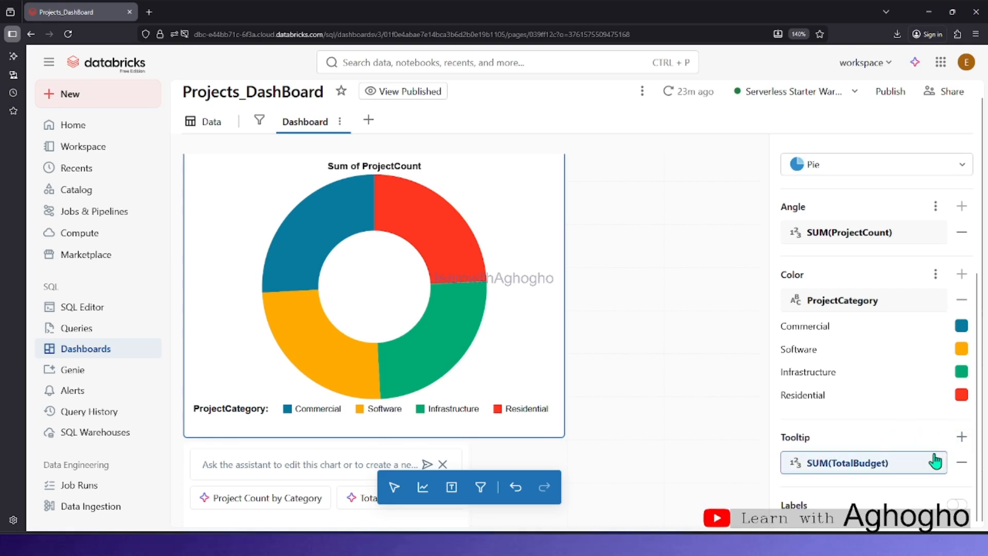
{"action": "left_click", "coordinate": [957, 504]}
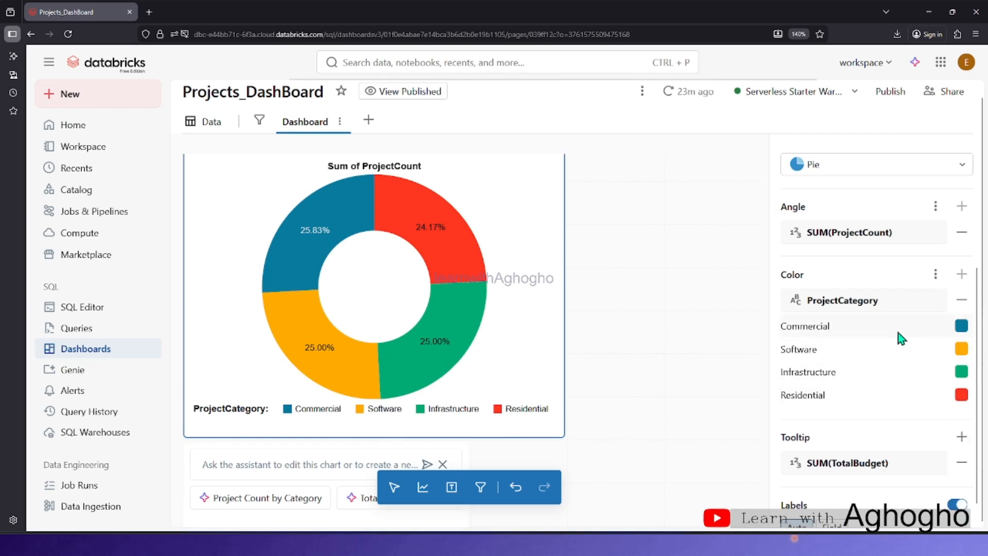
{"action": "left_click", "coordinate": [961, 464]}
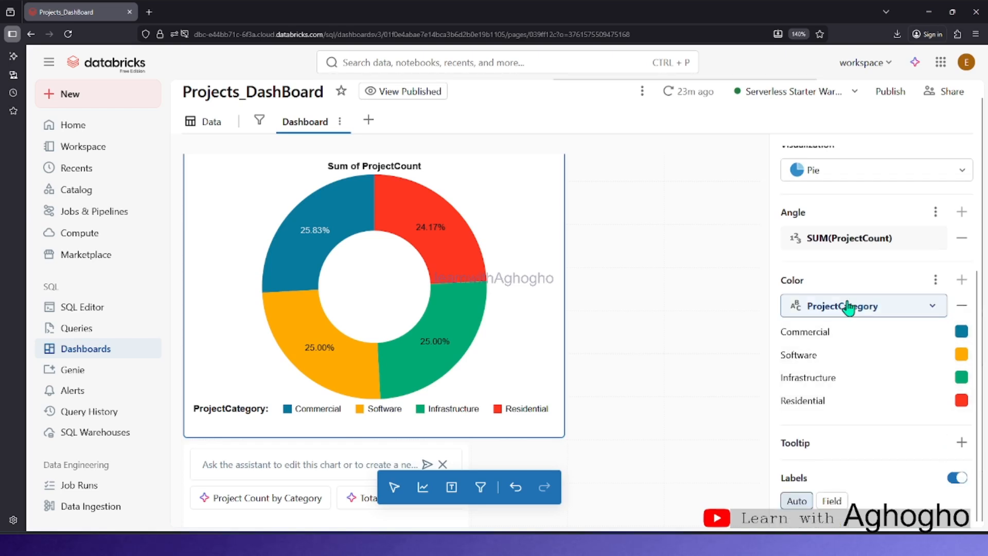
{"action": "scroll", "coordinate": [843, 294], "scroll_direction": "up", "scroll_amount": 2}
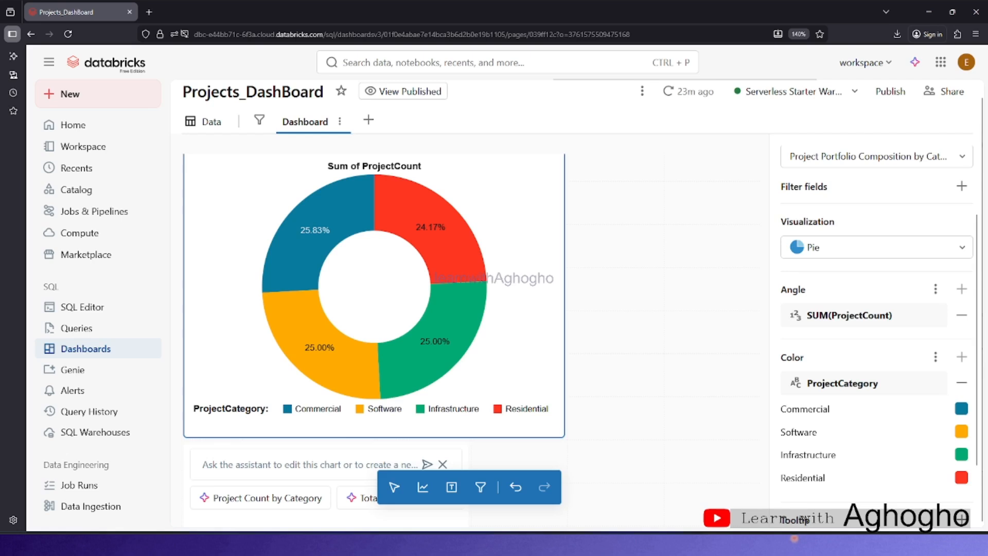
{"action": "scroll", "coordinate": [892, 314], "scroll_direction": "up", "scroll_amount": 2}
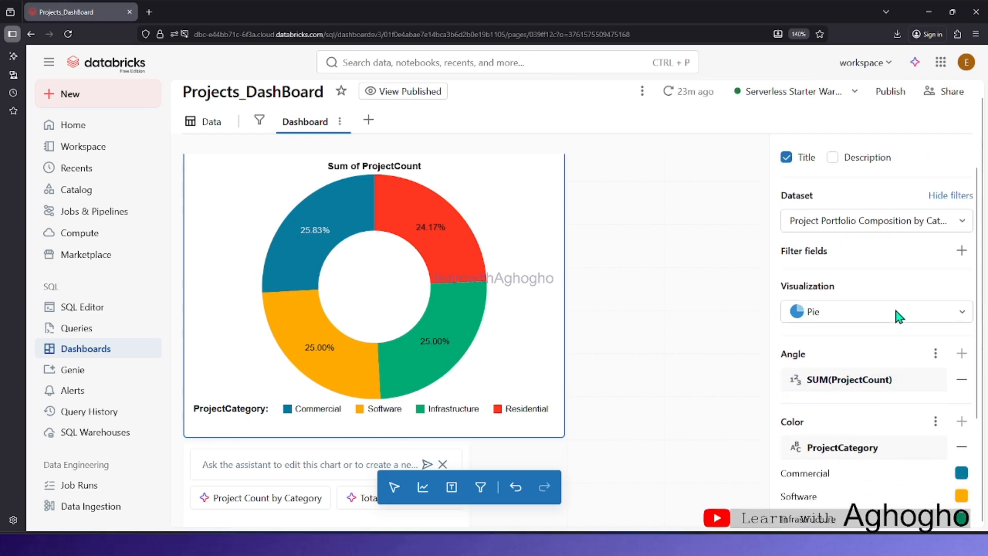
{"action": "scroll", "coordinate": [898, 314], "scroll_direction": "down", "scroll_amount": 3}
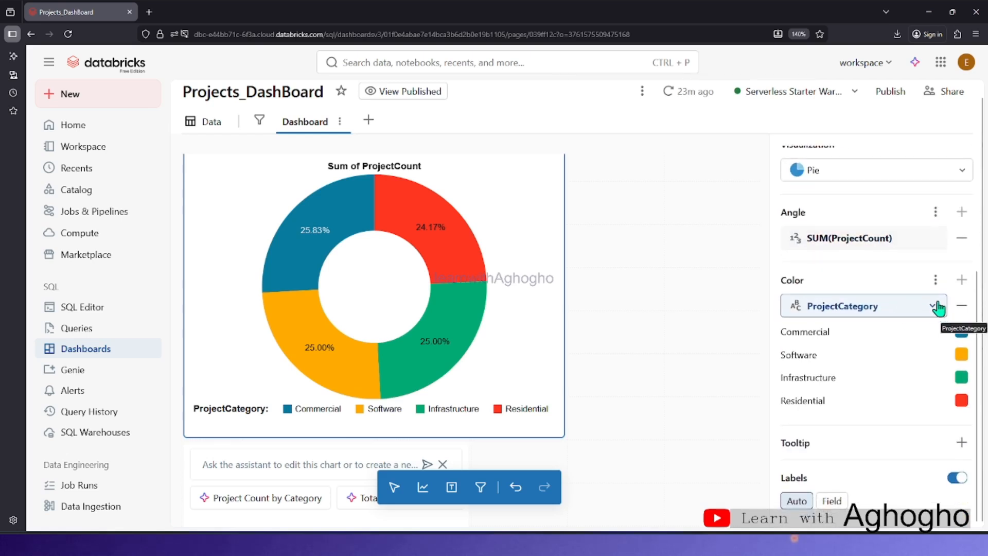
{"action": "left_click", "coordinate": [944, 250]}
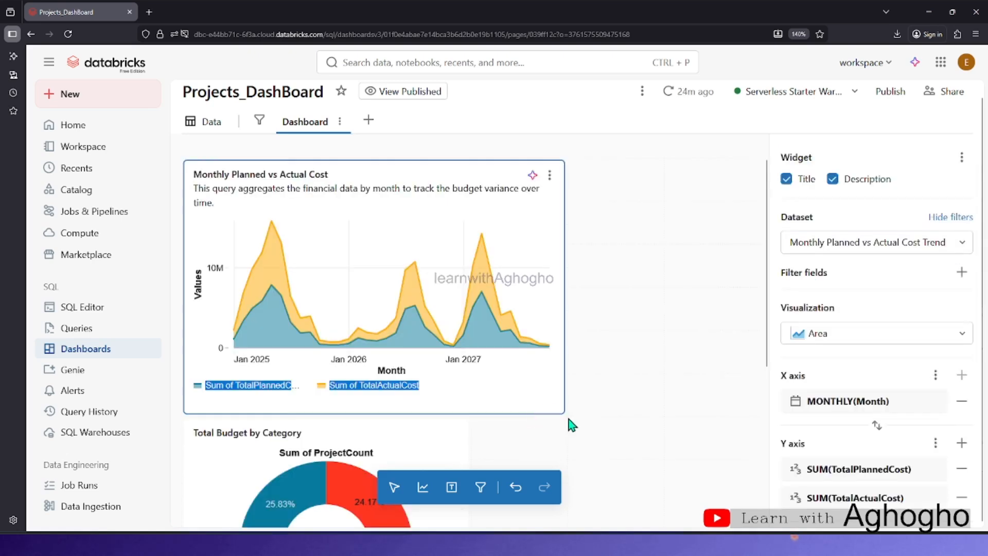
Arrange the Monthly Planned vs Actual Cost chart and the pie chart side by side, resizing them to the same height.
{"action": "left_click_drag", "start_coordinate": [564, 410], "coordinate": [710, 282]}
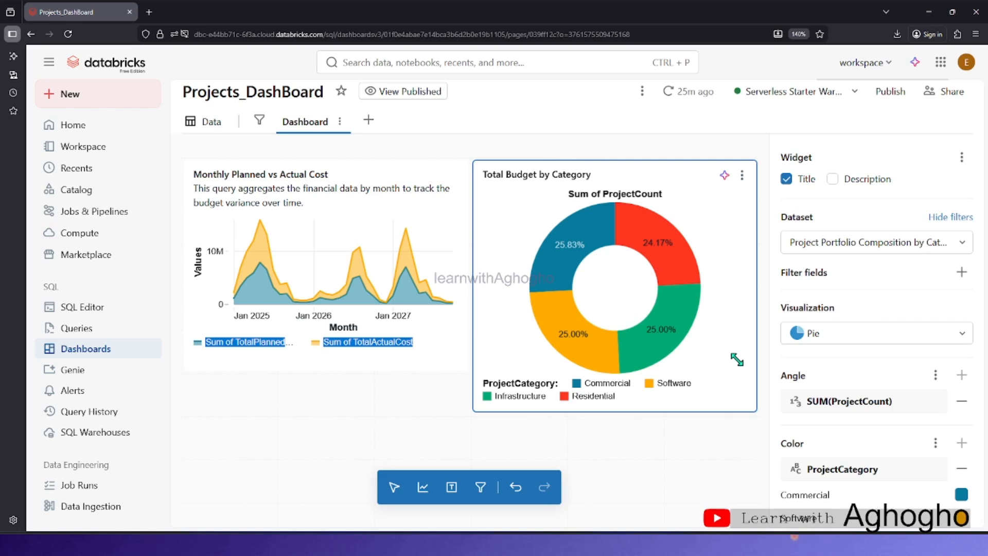
{"action": "left_click_drag", "start_coordinate": [736, 360], "coordinate": [757, 367]}
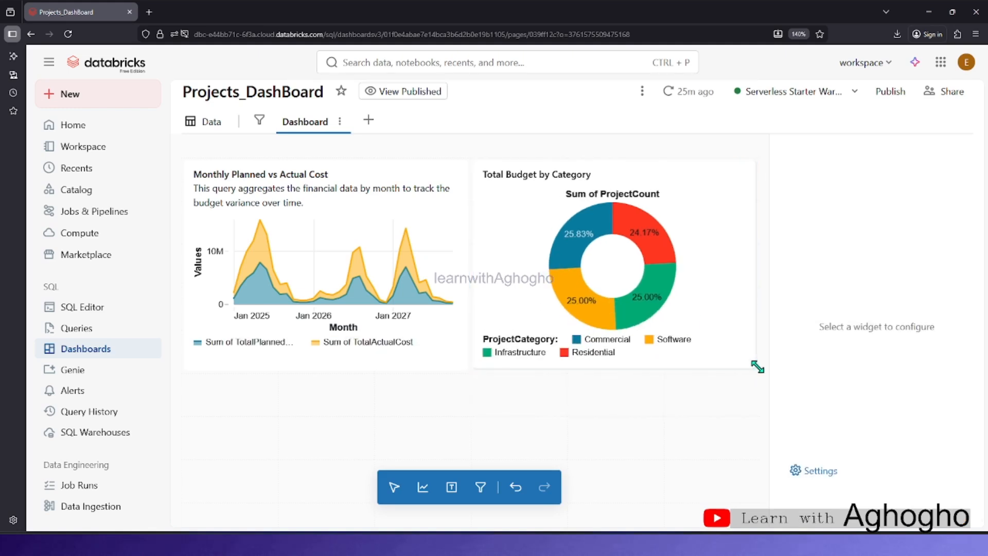
{"action": "left_click", "coordinate": [754, 364]}
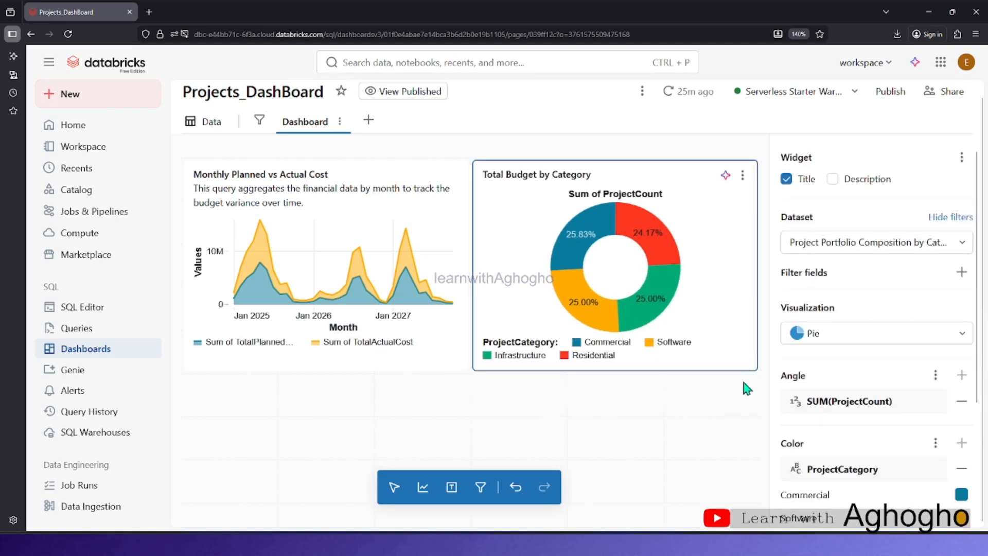
{"action": "left_click", "coordinate": [558, 427]}
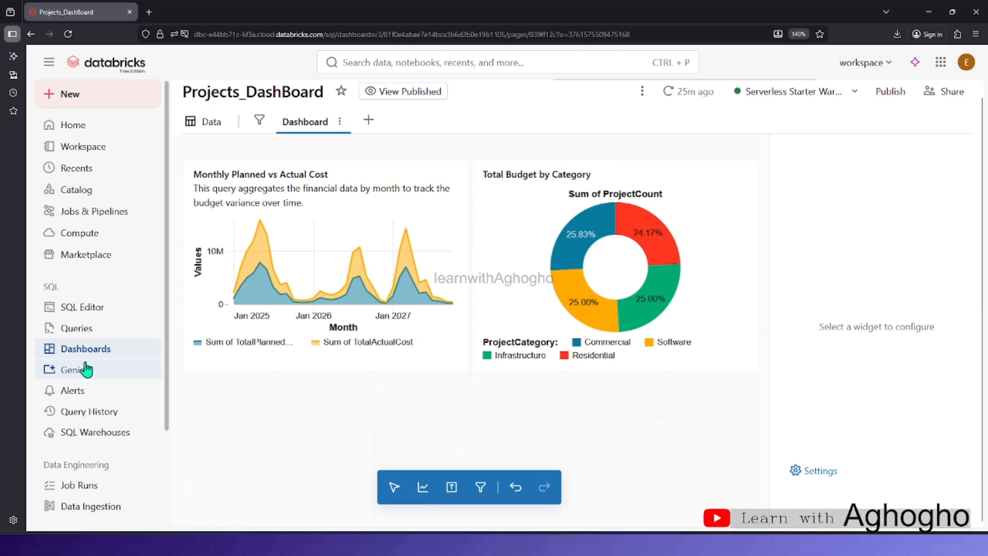
Create another dataset from SQL and name it Top 10 Projects: Budget vs Actual Spend.
{"action": "left_click", "coordinate": [209, 121]}
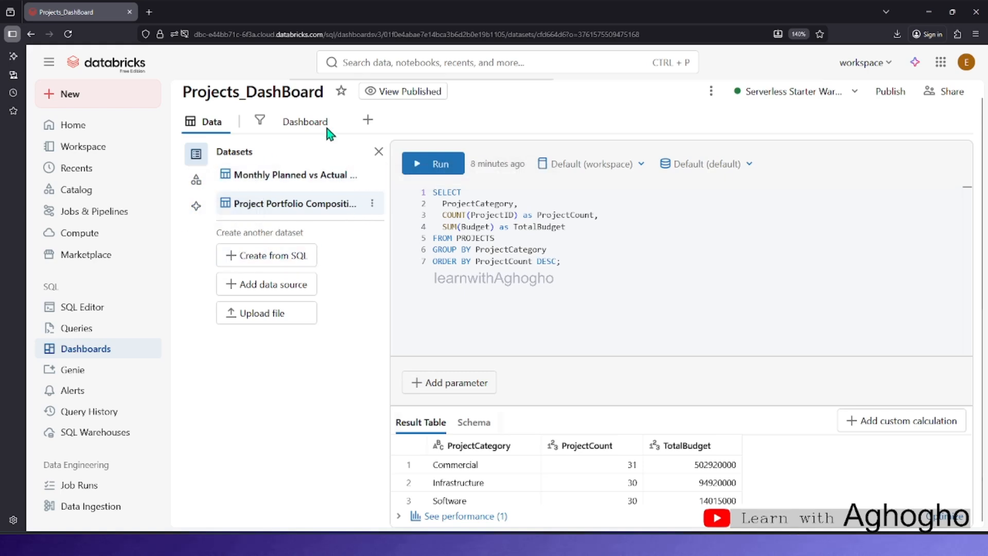
{"action": "left_click", "coordinate": [284, 256]}
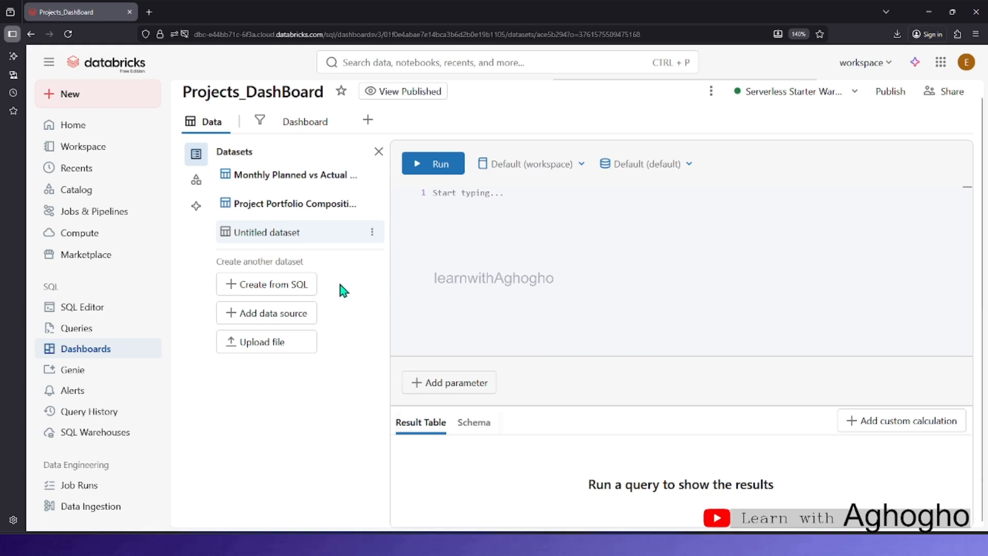
{"action": "right_click", "coordinate": [265, 240]}
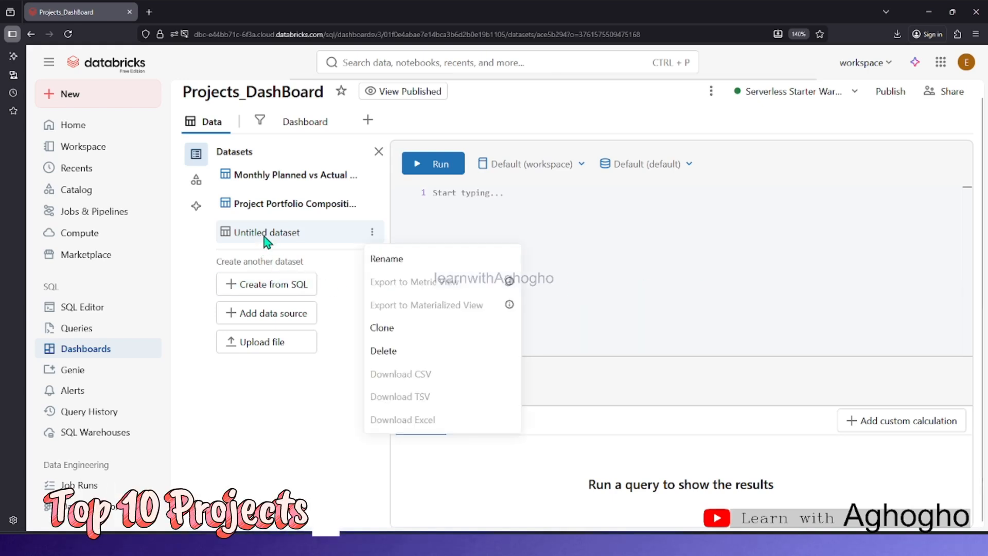
{"action": "left_click", "coordinate": [404, 256]}
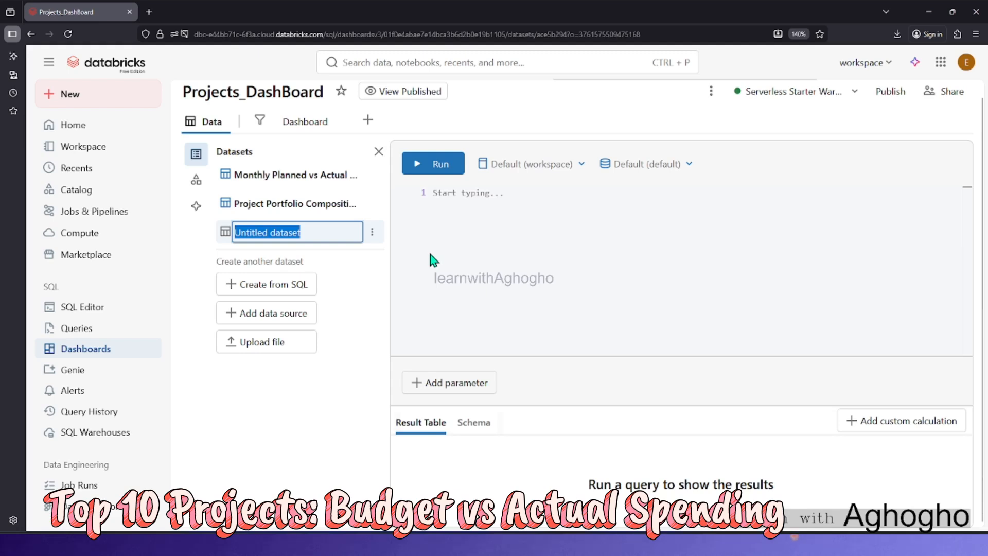
{"action": "type", "text": "Top"}
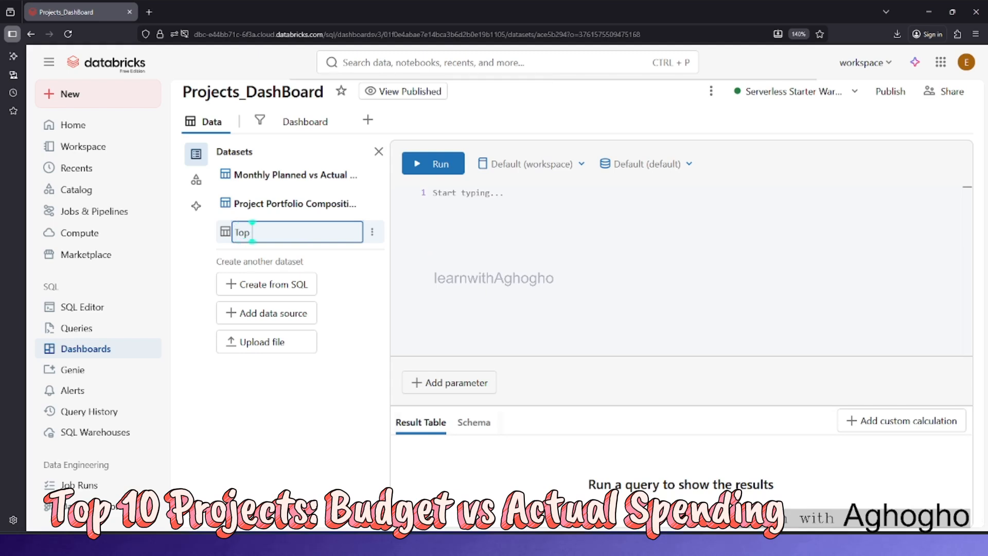
{"action": "type", "text": " 10"}
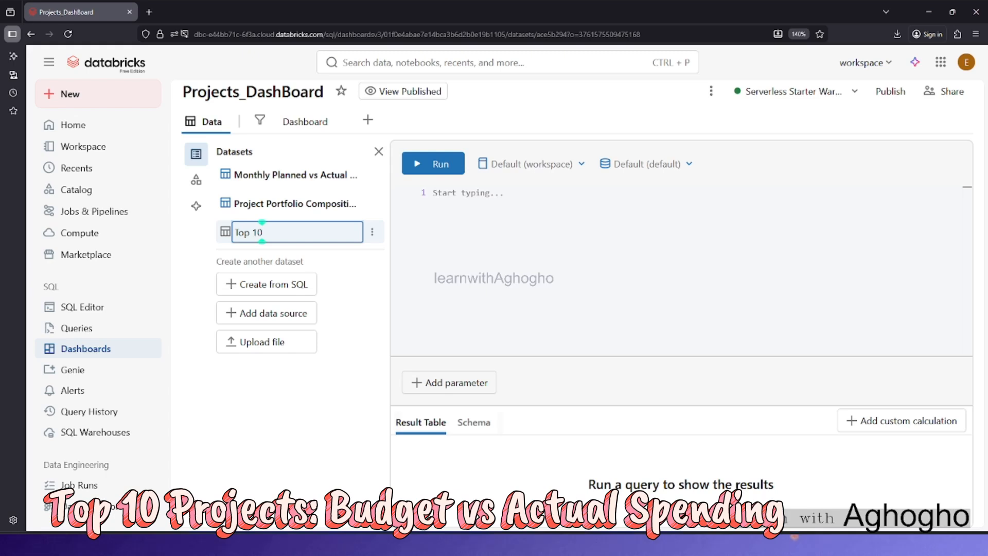
{"action": "type", "text": " Projects"}
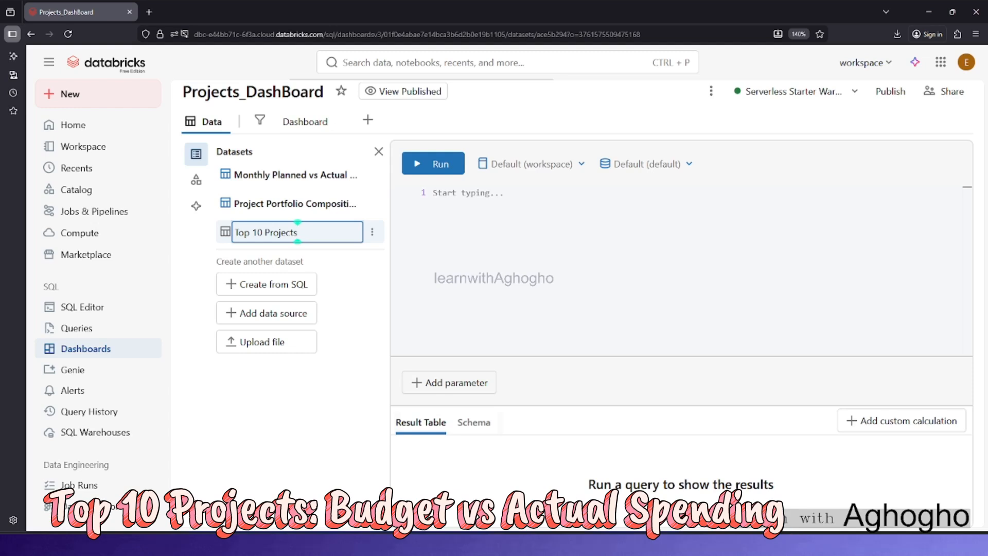
{"action": "type", "text": ": B"}
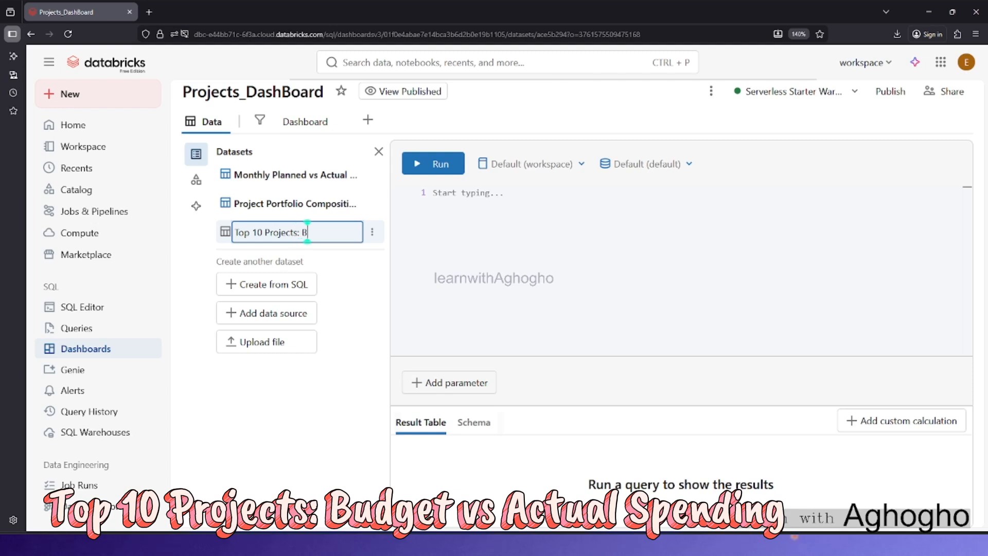
{"action": "type", "text": "udget vs"}
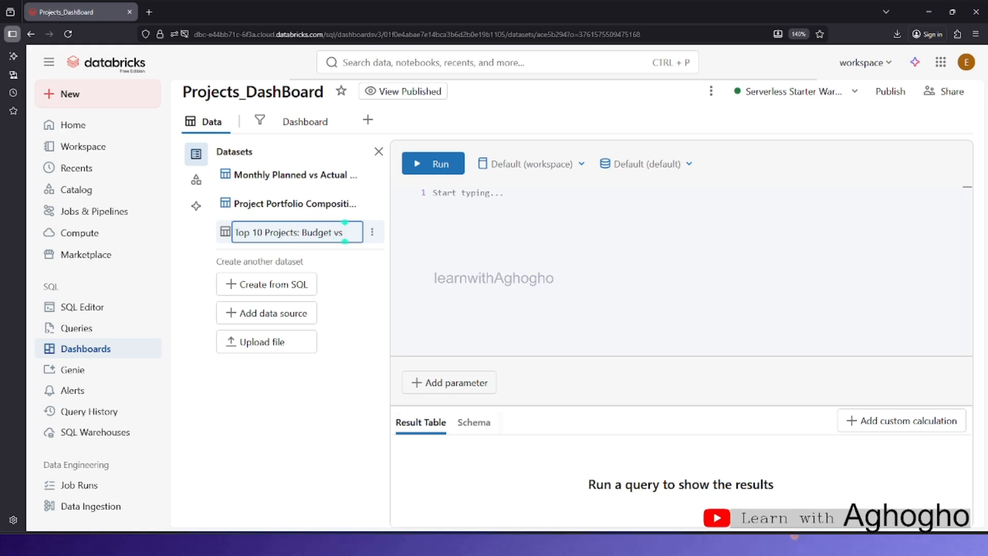
{"action": "type", "text": " AC"}
{"action": "key", "text": "BackSpace"}
{"action": "type", "text": "ctual"}
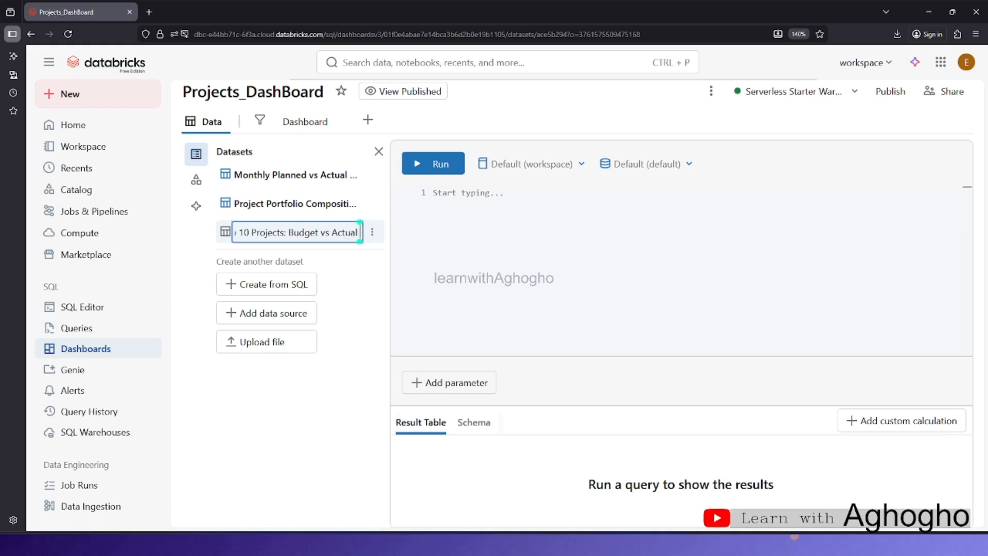
{"action": "type", "text": " Spend"}
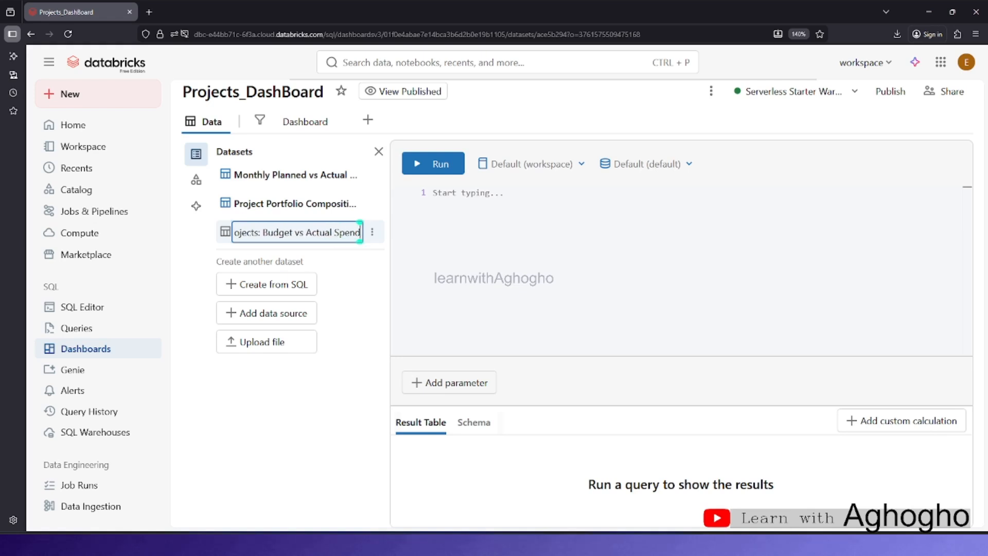
Query all rows of the projects table with SELECT * FROM projects; in the new dataset.
{"action": "left_click", "coordinate": [479, 260]}
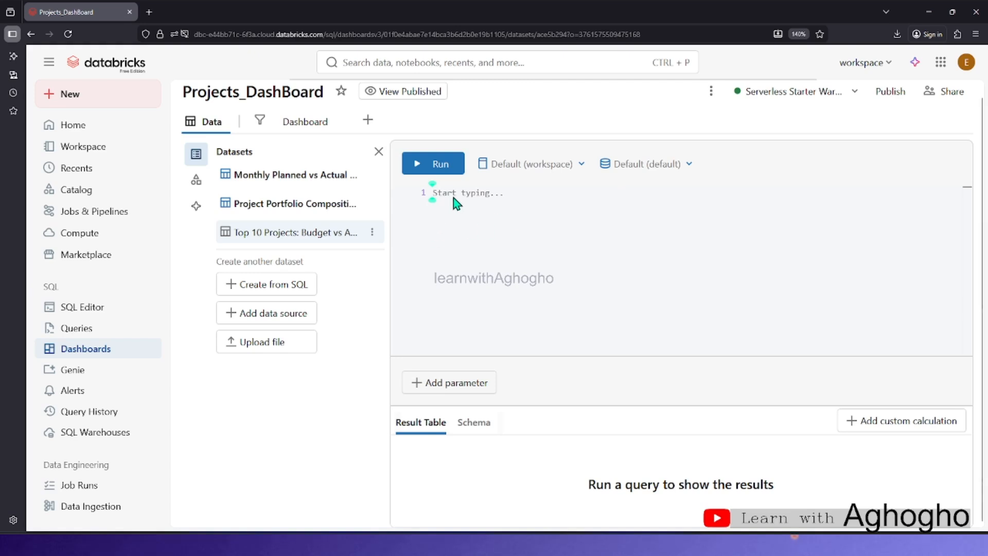
{"action": "type", "text": "S"}
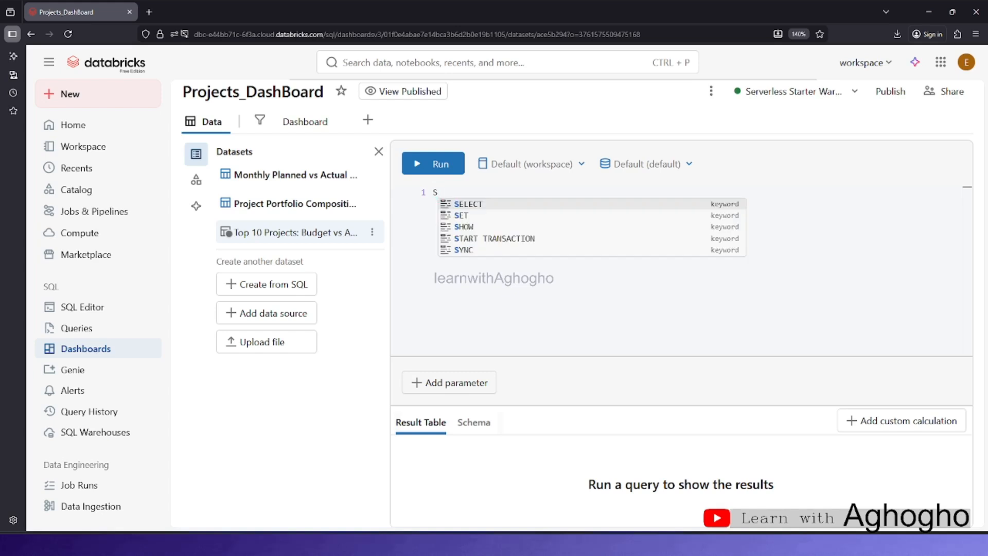
{"action": "type", "text": "ELECT"}
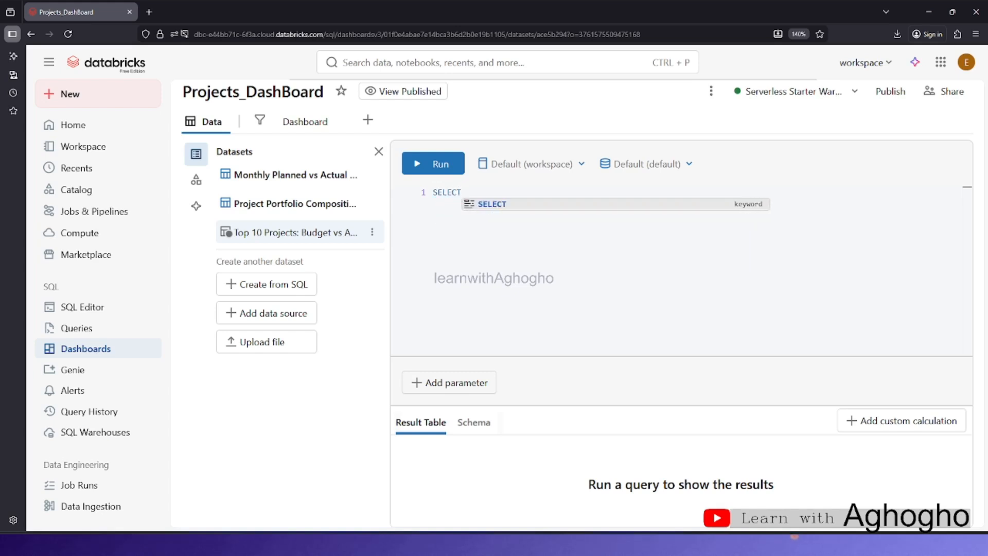
{"action": "type", "text": " *"}
{"action": "key", "text": "Return"}
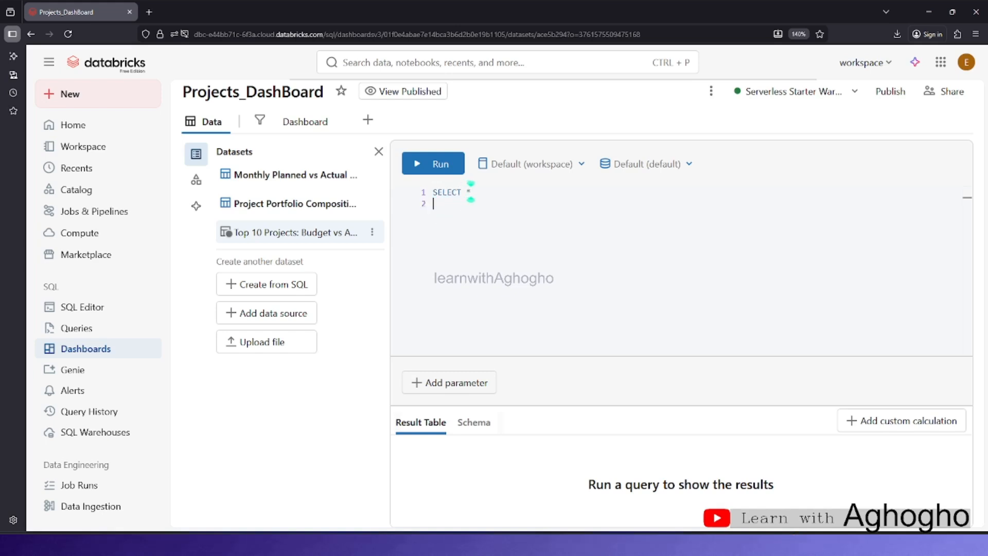
{"action": "type", "text": "FROM P"}
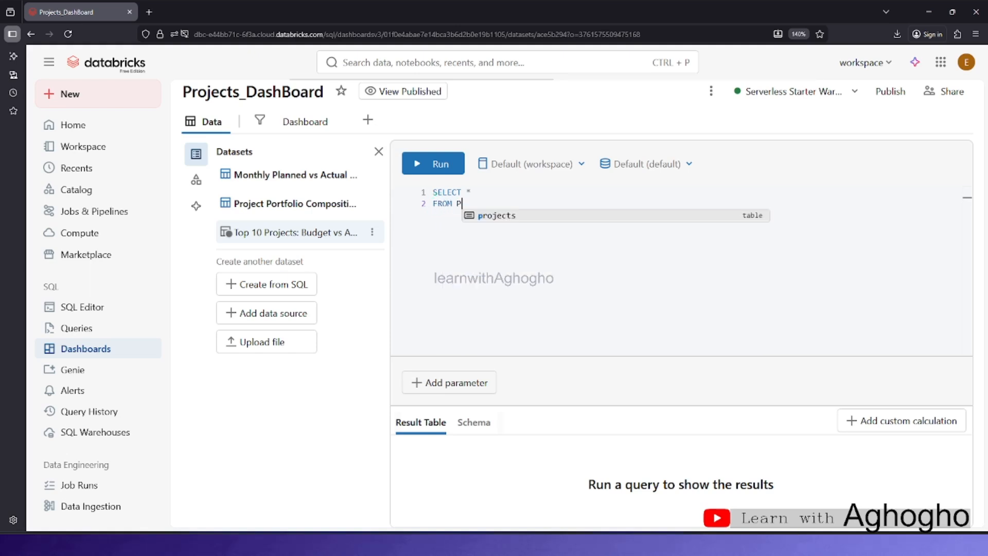
{"action": "key", "text": "Tab"}
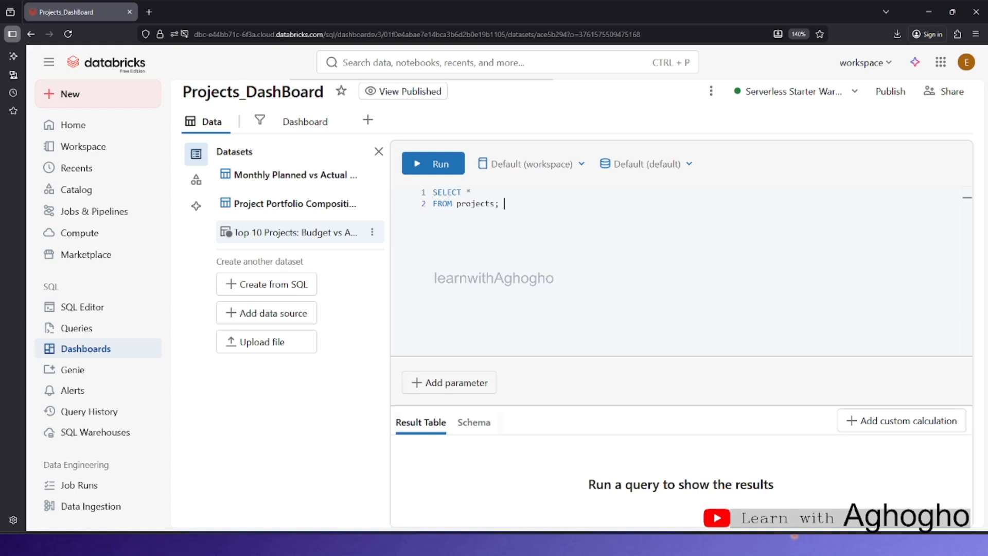
{"action": "left_click", "coordinate": [443, 162]}
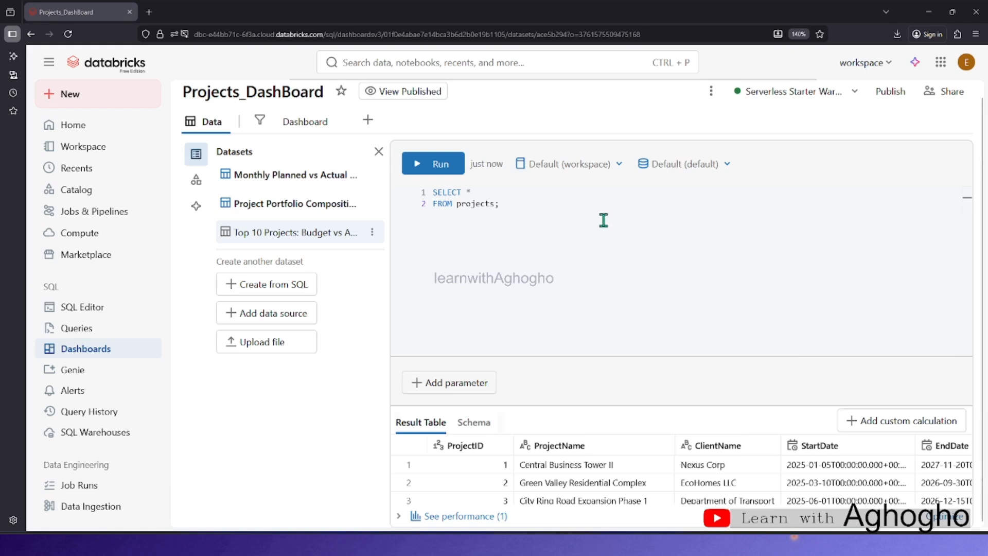
Replace the query with SELECT * FROM costsummary; and a projects-costs left join returning ProjectName, Budget, TotalSpentToDate and RemainingBudget, ordered by Budget DESC, LIMIT 10.
{"action": "left_click_drag", "start_coordinate": [595, 220], "coordinate": [410, 188]}
{"action": "type", "text": "SELECT * FROM costsummary;  SELECT     p.ProjectName,     p.Budget,     COALESCE(SUM(c.ActualCost), 0) AS TotalSpentToDate,     p.Budget - COALESCE(SUM(c.ActualCost), 0) AS RemainingBudget FROM projects p LEFT JOIN costs c ON p.ProjectID = c.ProjectID GROUP BY p.ProjectID, p.ProjectName, p.Budget ORDER BY p.Budget DESC LIMIT 10;"}
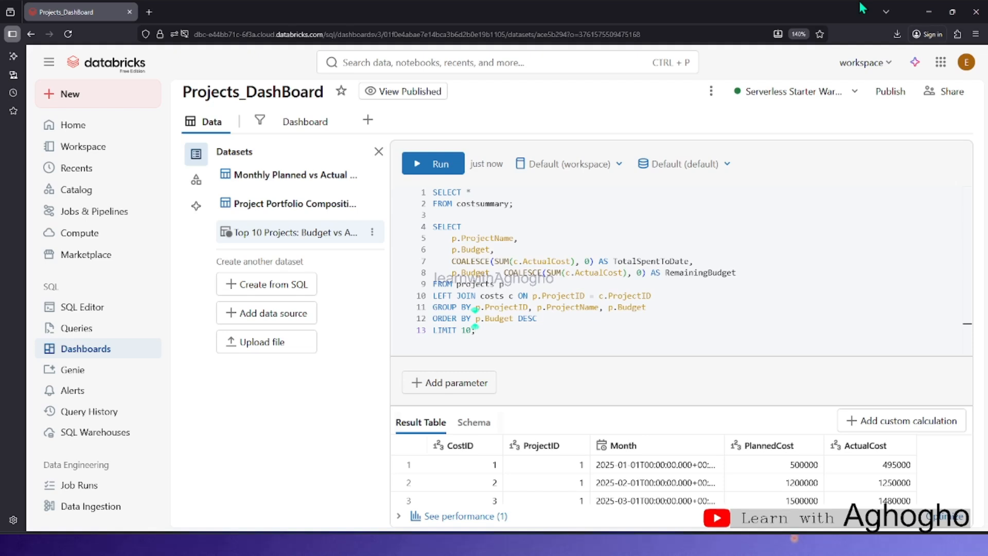
{"action": "left_click", "coordinate": [495, 228]}
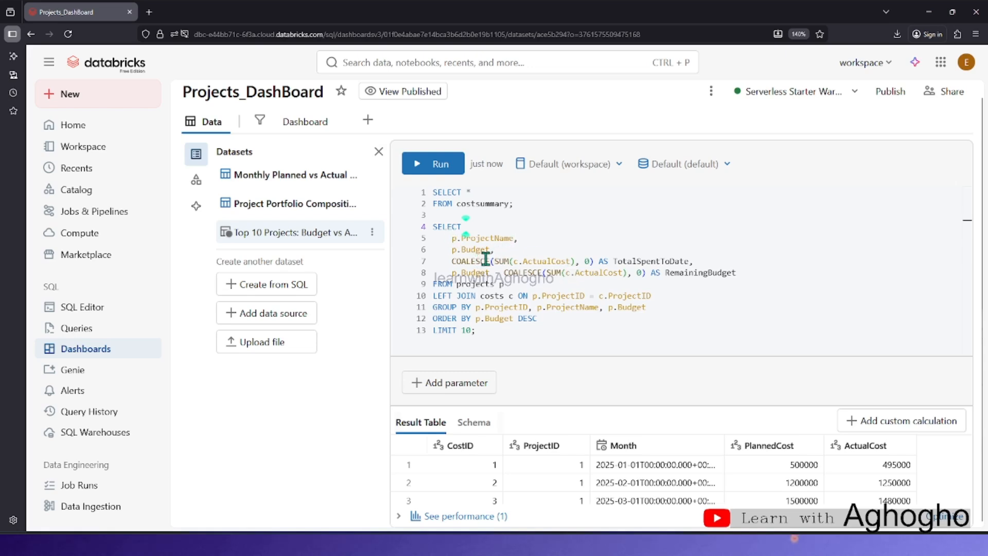
Change the alias c to cs in both SUM(ActualCost) expressions, for TotalSpentToDate and RemainingBudget.
{"action": "left_click", "coordinate": [518, 262]}
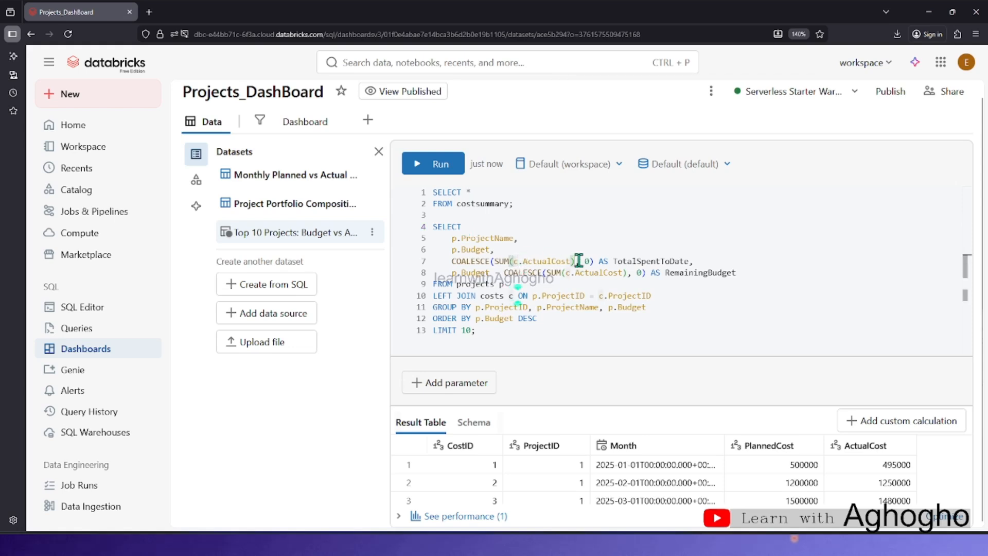
{"action": "type", "text": "d"}
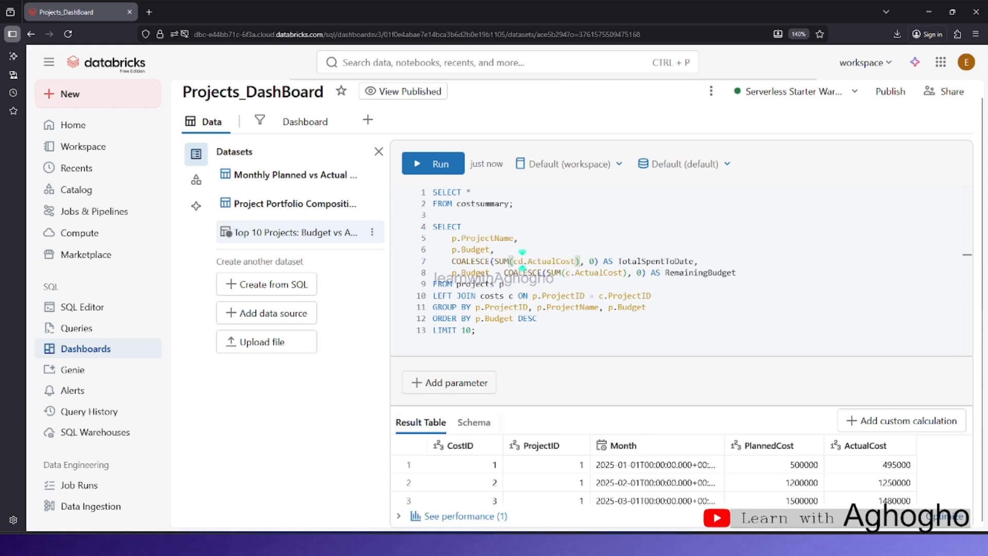
{"action": "key", "text": "BackSpace"}
{"action": "type", "text": "s"}
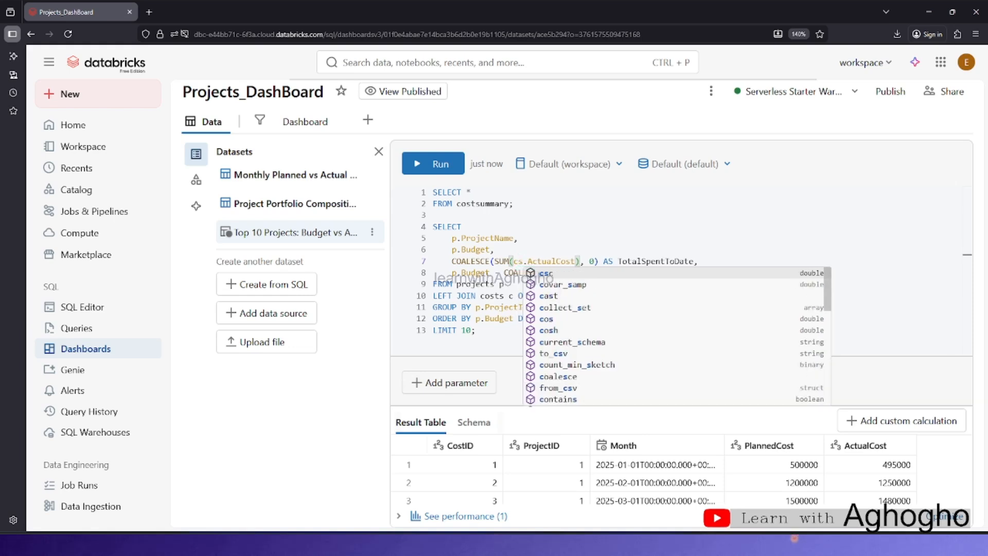
{"action": "left_click", "coordinate": [625, 242]}
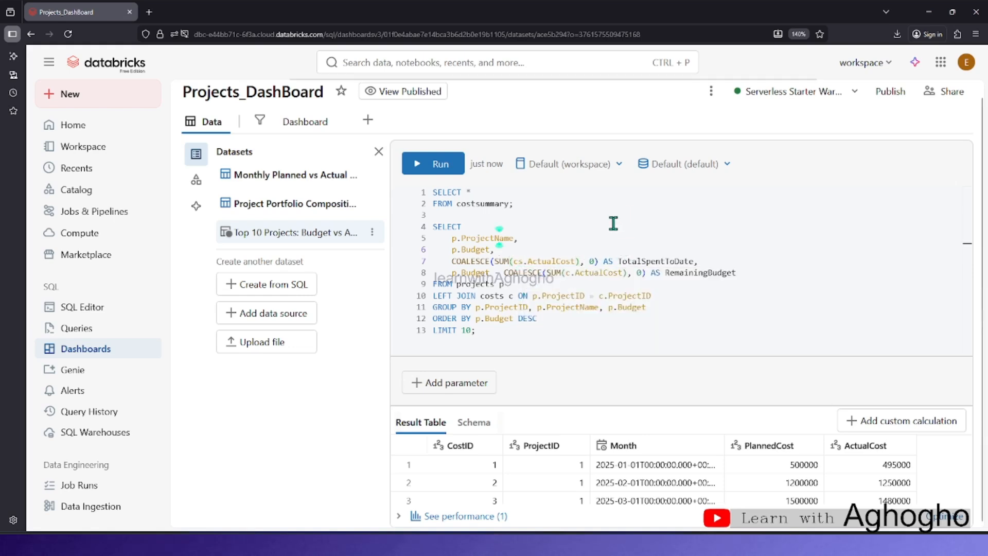
{"action": "left_click", "coordinate": [569, 274]}
{"action": "type", "text": "s"}
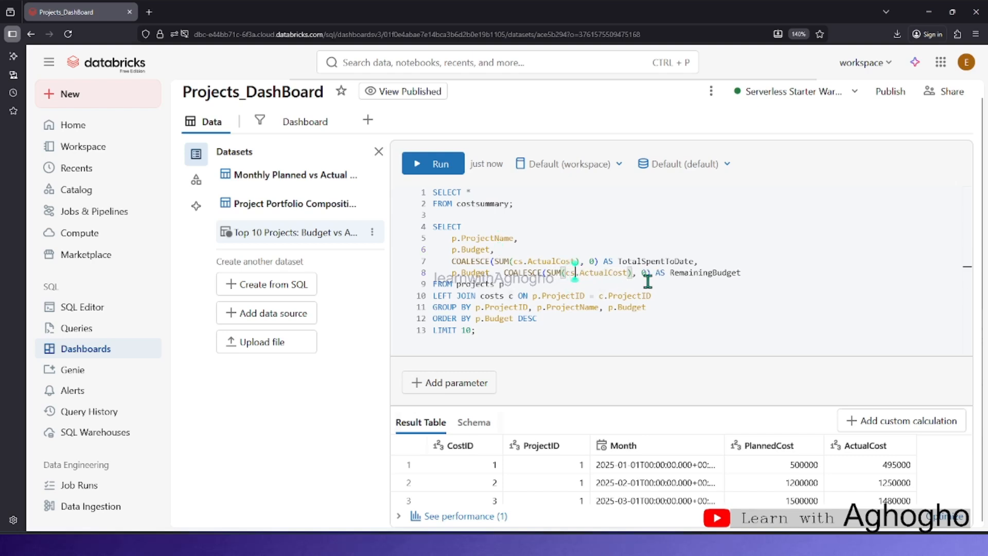
{"action": "key", "text": "Escape"}
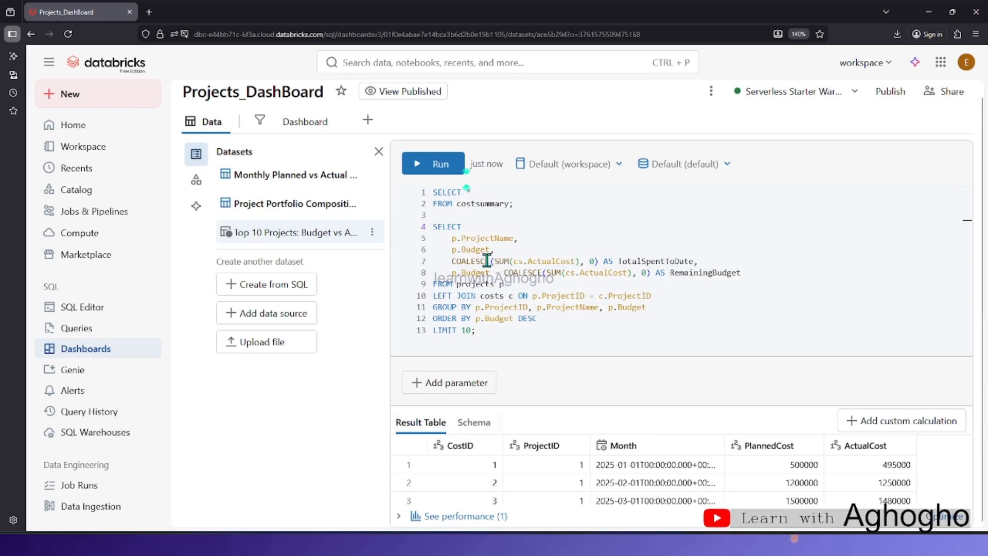
Change the LEFT JOIN to costsummary cs, matching p.ProjectID with cs.ProjectID.
{"action": "left_click", "coordinate": [604, 296]}
{"action": "type", "text": "s"}
{"action": "left_click", "coordinate": [503, 295]}
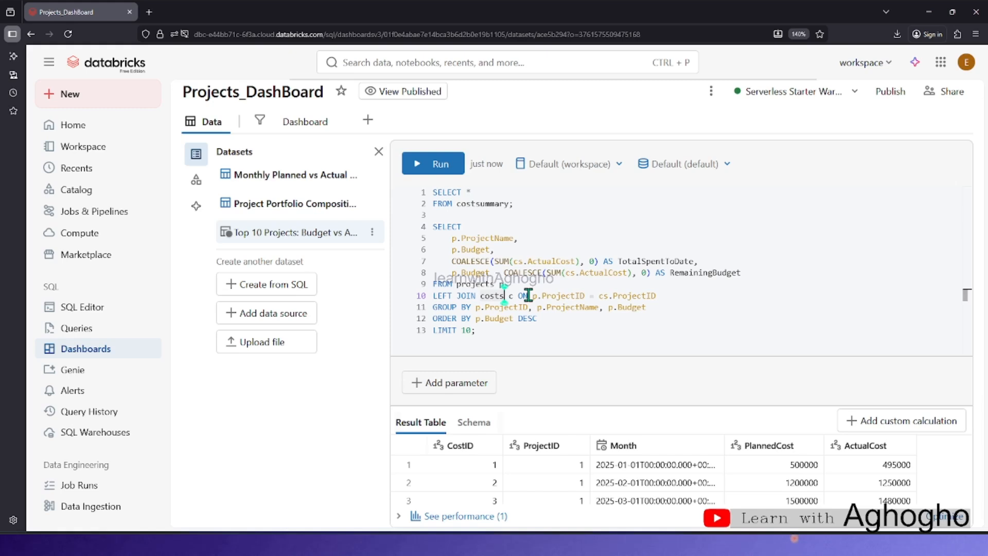
{"action": "type", "text": "ummary"}
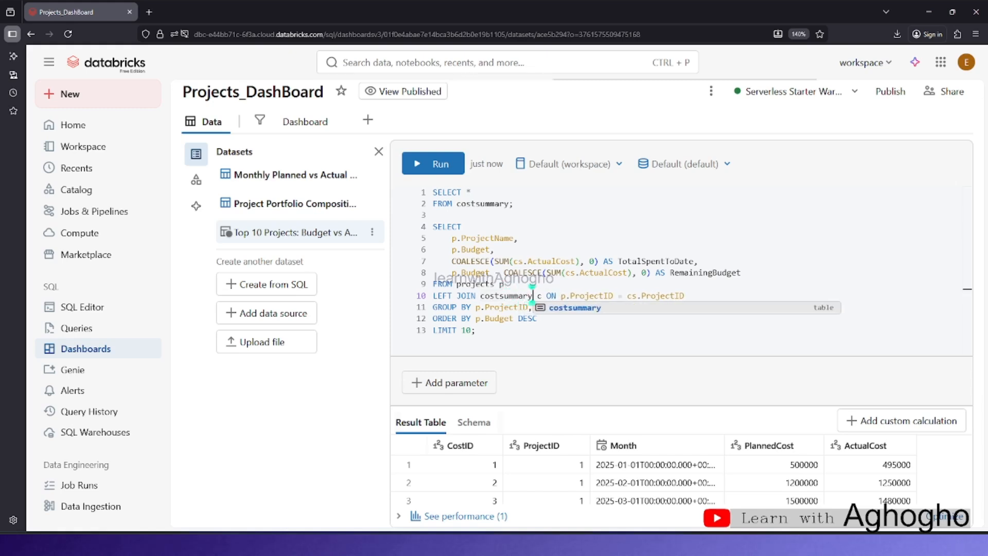
{"action": "type", "text": " cs"}
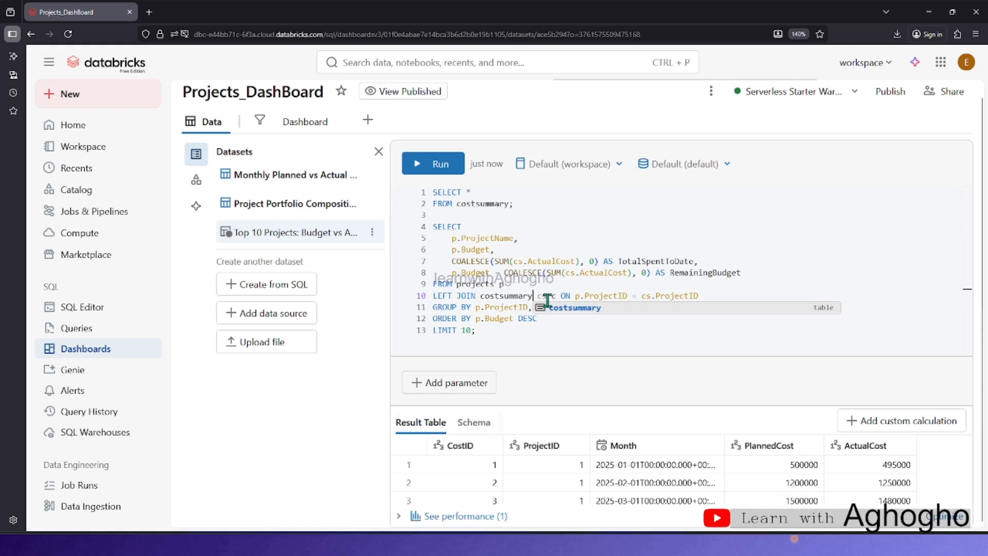
{"action": "key", "text": "ctrl+z"}
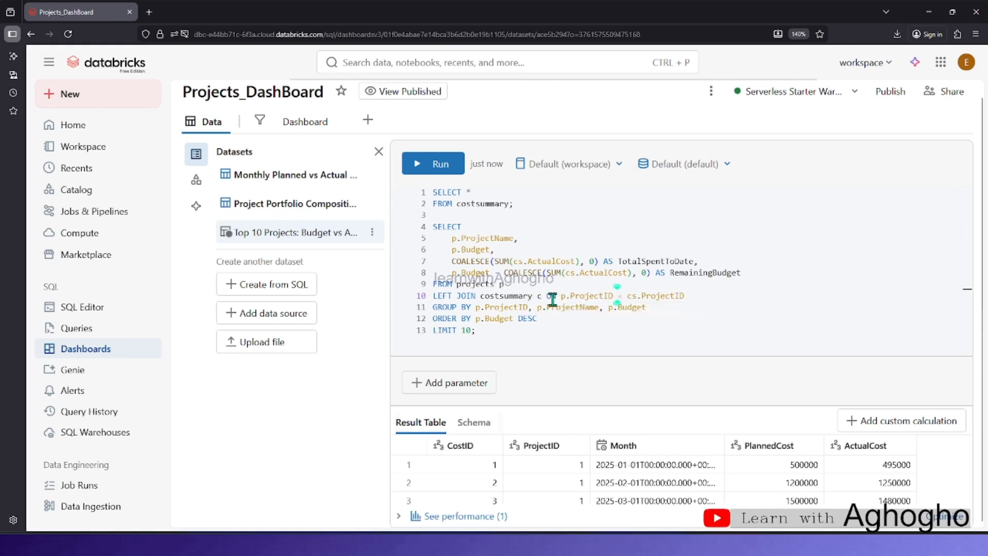
{"action": "type", "text": "cs"}
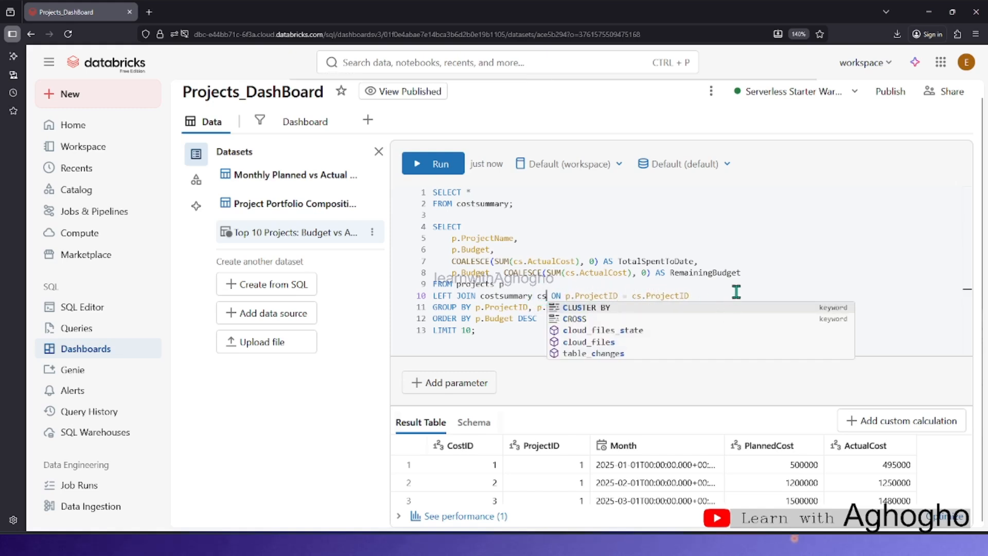
{"action": "key", "text": "End"}
{"action": "left_click", "coordinate": [528, 318]}
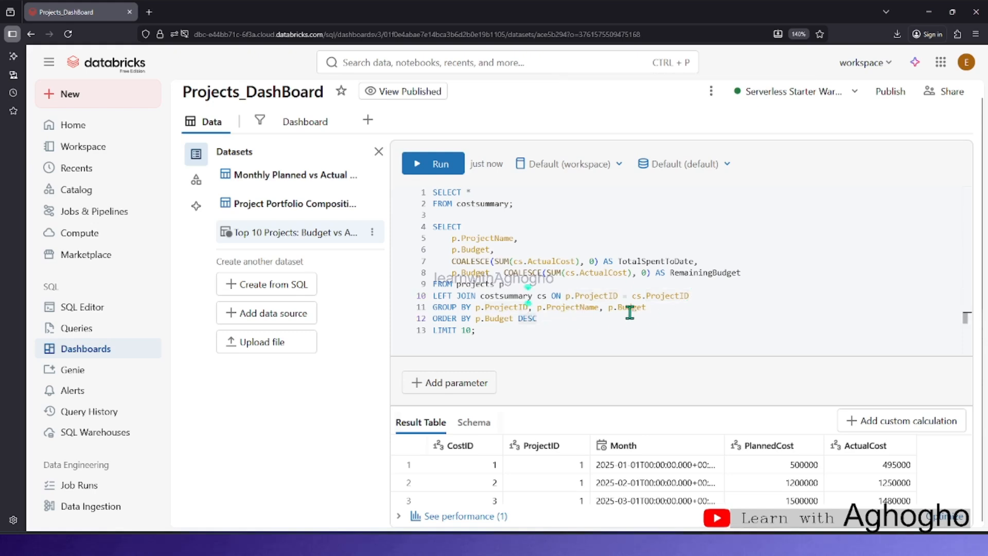
Run only the LIMIT 10 projects query and delete the SELECT * FROM costsummary; query above it.
{"action": "left_click", "coordinate": [491, 338]}
{"action": "left_click_drag", "start_coordinate": [532, 211], "coordinate": [396, 179]}
{"action": "left_click", "coordinate": [500, 329]}
{"action": "left_click_drag", "start_coordinate": [494, 334], "coordinate": [410, 231]}
{"action": "left_click", "coordinate": [419, 163]}
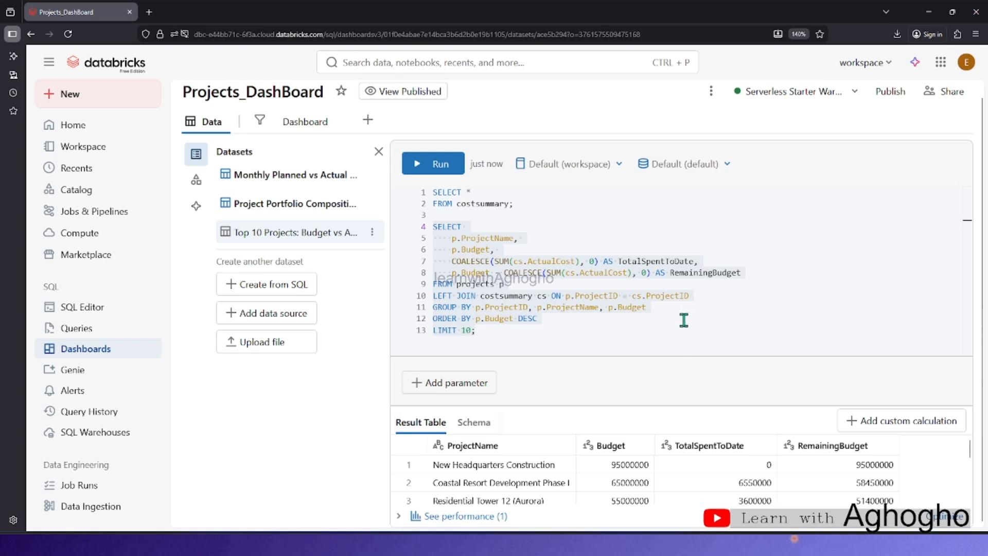
{"action": "left_click_drag", "start_coordinate": [547, 216], "coordinate": [403, 194]}
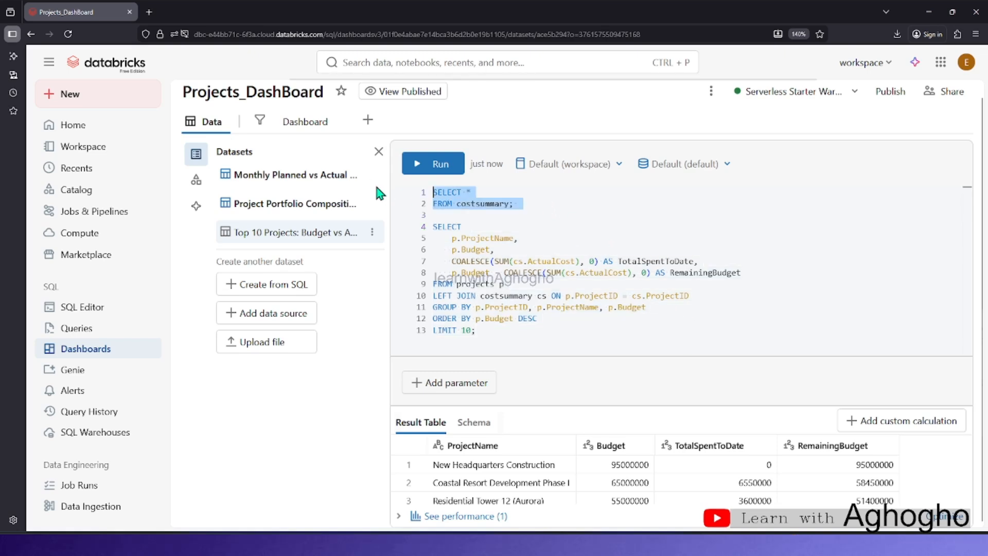
{"action": "key", "text": "BackSpace"}
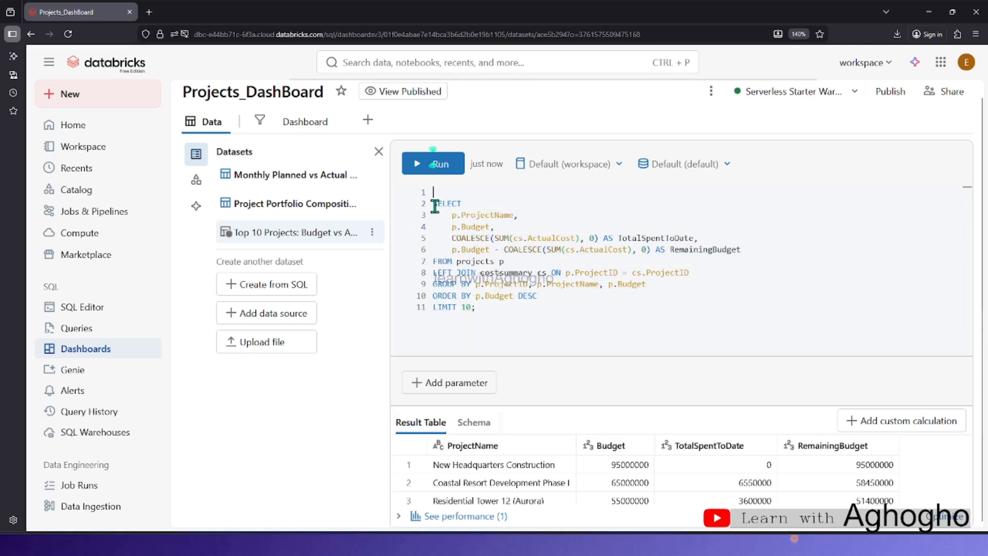
Remove the blank line above SELECT and rerun the Top 10 Projects query.
{"action": "key", "text": "BackSpace"}
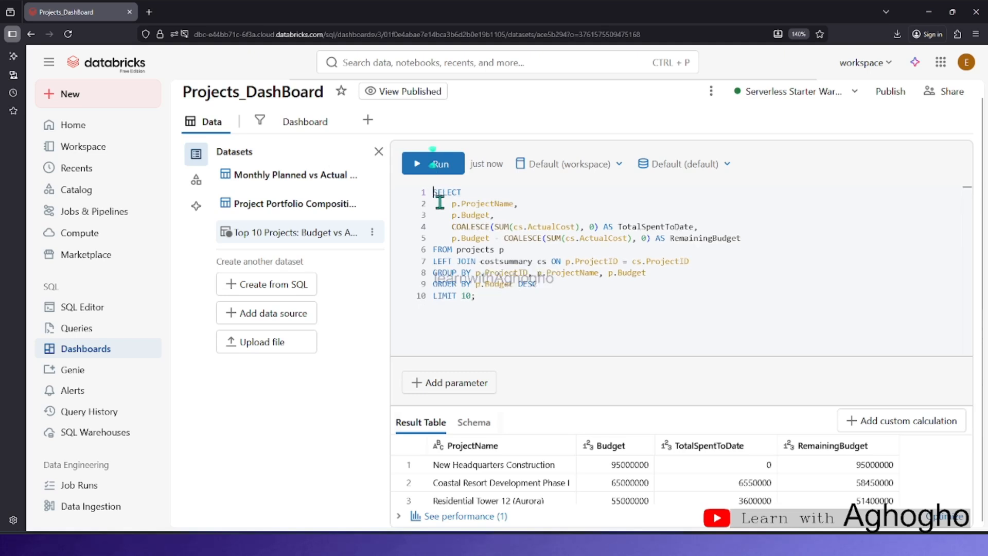
{"action": "left_click", "coordinate": [544, 261]}
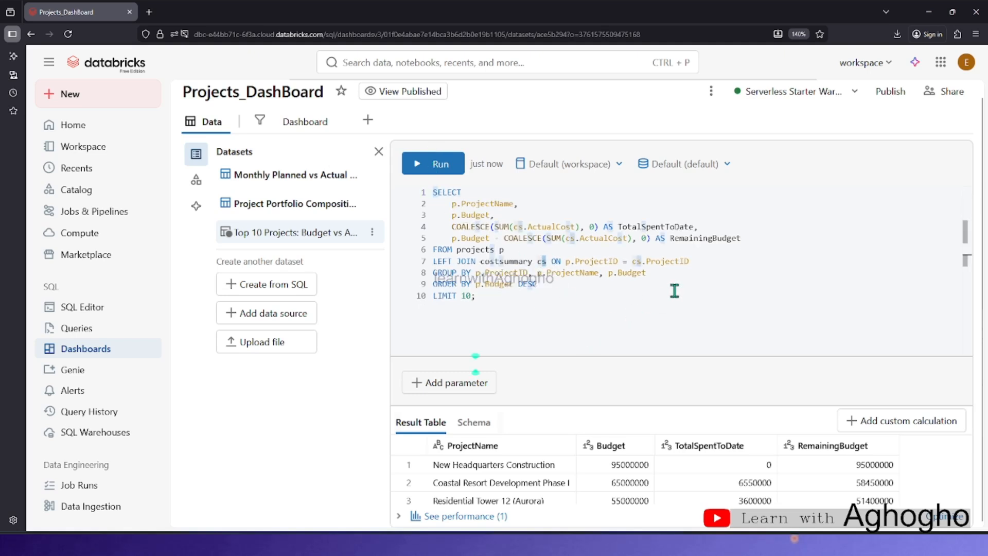
{"action": "left_click_drag", "start_coordinate": [674, 291], "coordinate": [730, 281]}
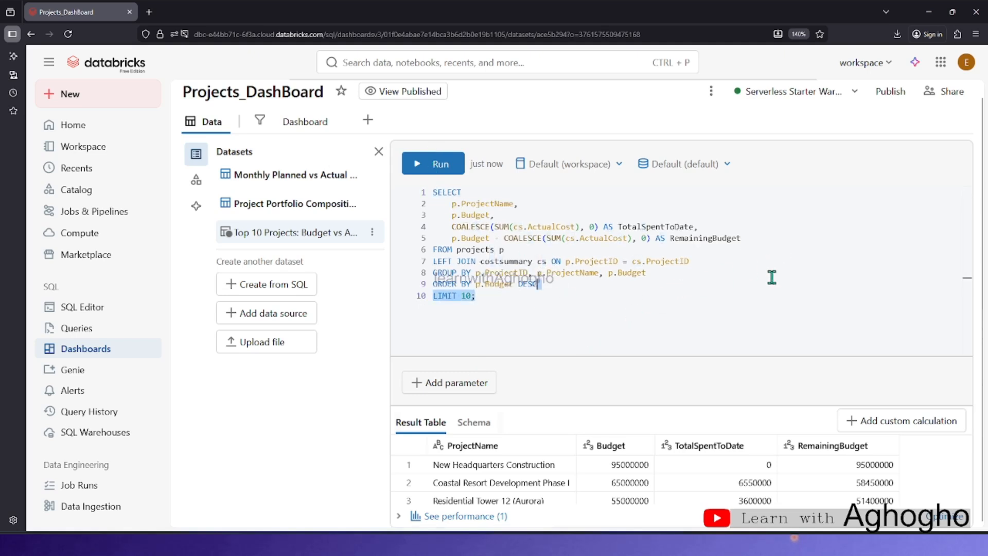
{"action": "left_click", "coordinate": [498, 298]}
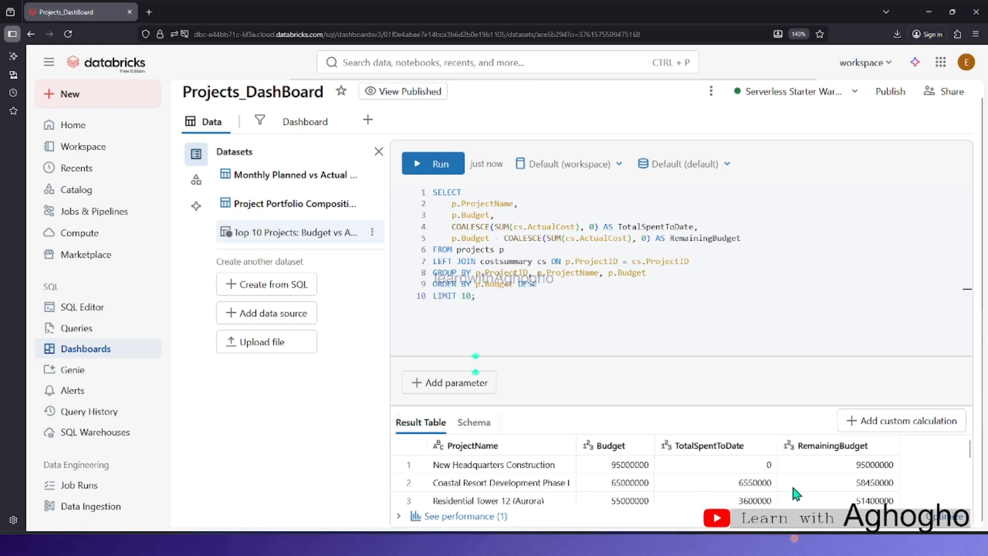
{"action": "scroll", "coordinate": [790, 494], "scroll_direction": "down", "scroll_amount": 3}
{"action": "scroll", "coordinate": [756, 497], "scroll_direction": "up", "scroll_amount": 3}
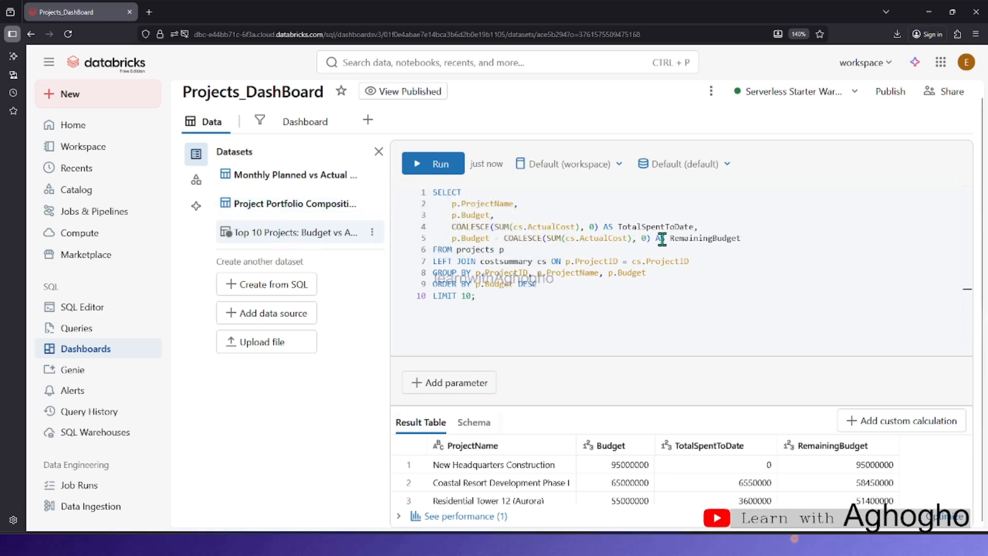
{"action": "left_click", "coordinate": [435, 164]}
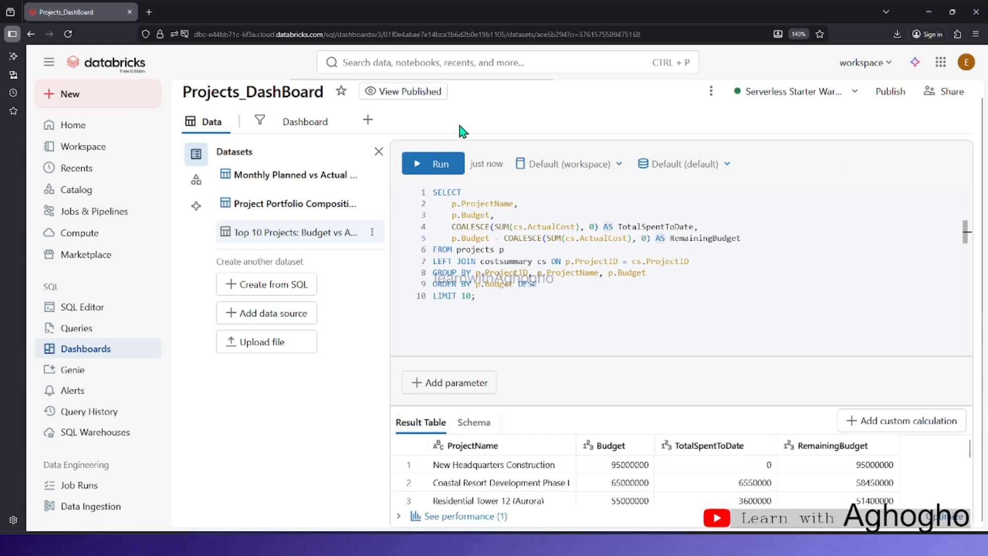
Add a visualization widget below the Monthly Planned vs Actual Cost chart, using the Top 10 Projects: Budget vs Actual Spend dataset.
{"action": "left_click", "coordinate": [297, 125]}
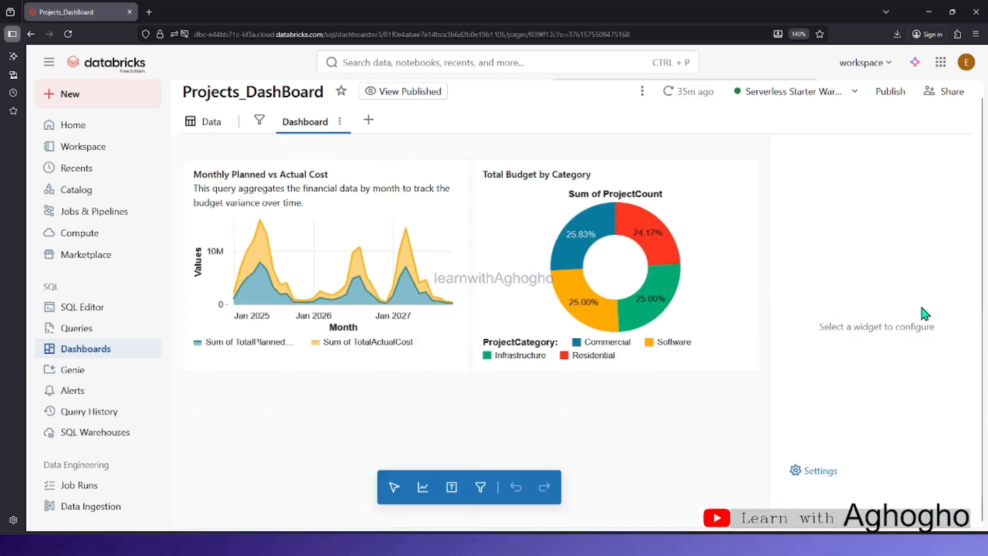
{"action": "left_click", "coordinate": [424, 496]}
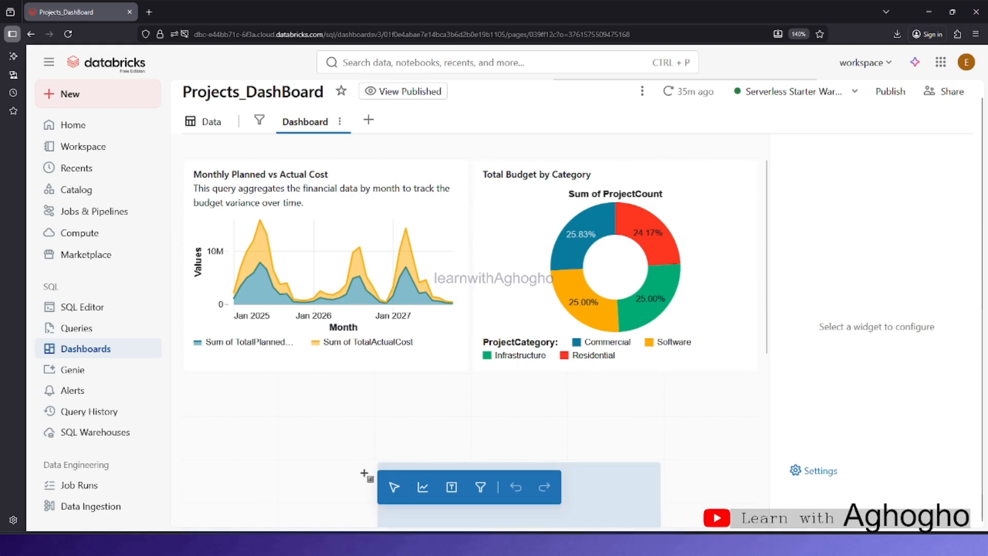
{"action": "left_click", "coordinate": [272, 412]}
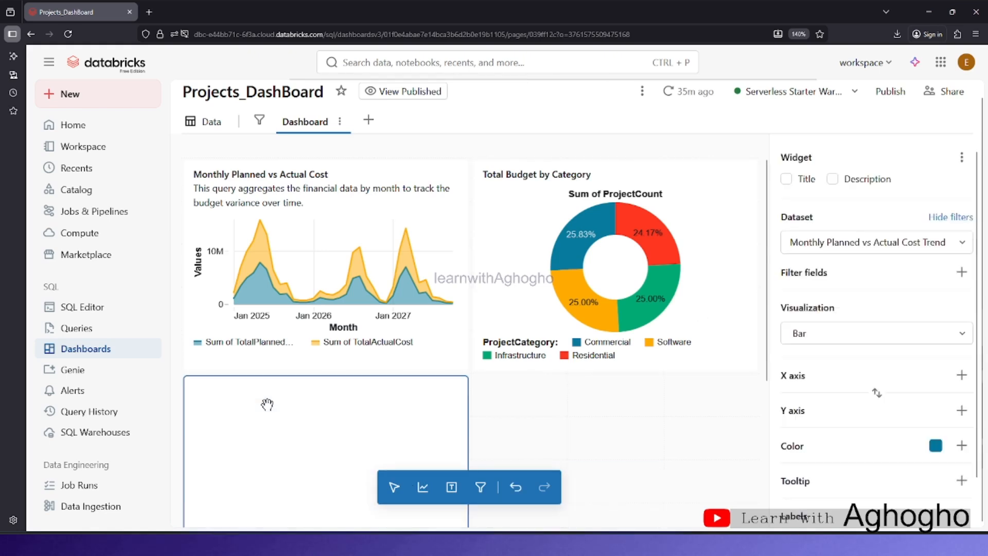
{"action": "left_click", "coordinate": [957, 246]}
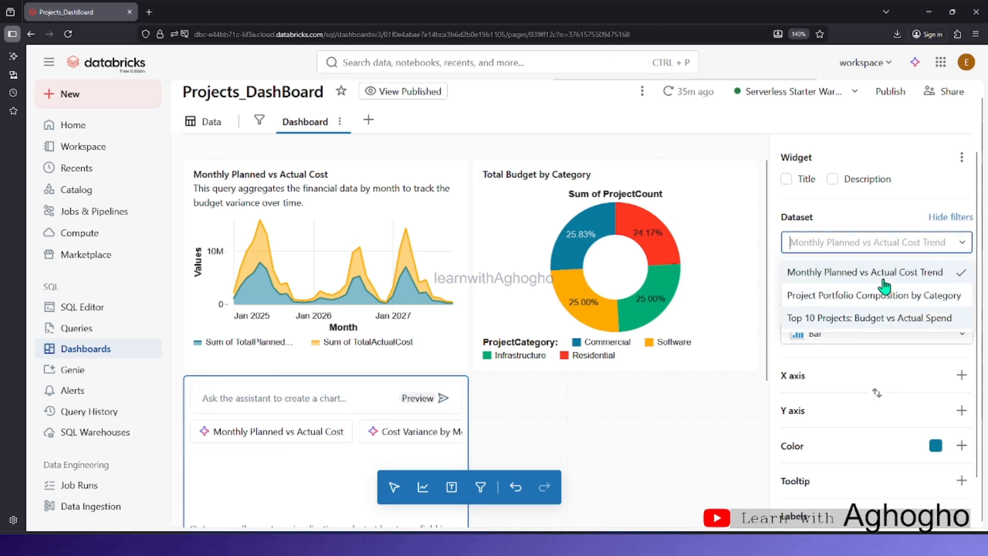
{"action": "left_click", "coordinate": [883, 318]}
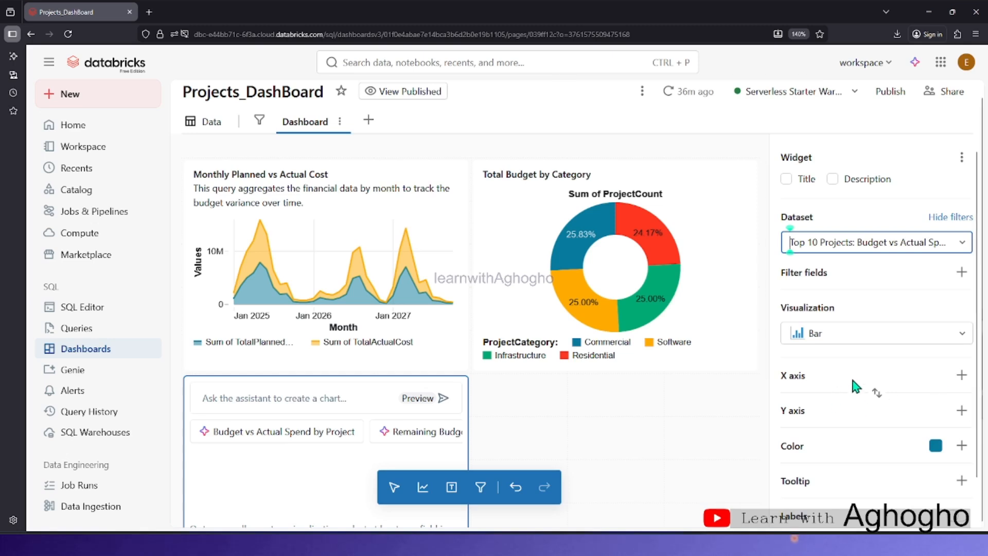
Set the bar chart's X axis to ProjectName and its Y axis to Budget.
{"action": "left_click", "coordinate": [961, 375]}
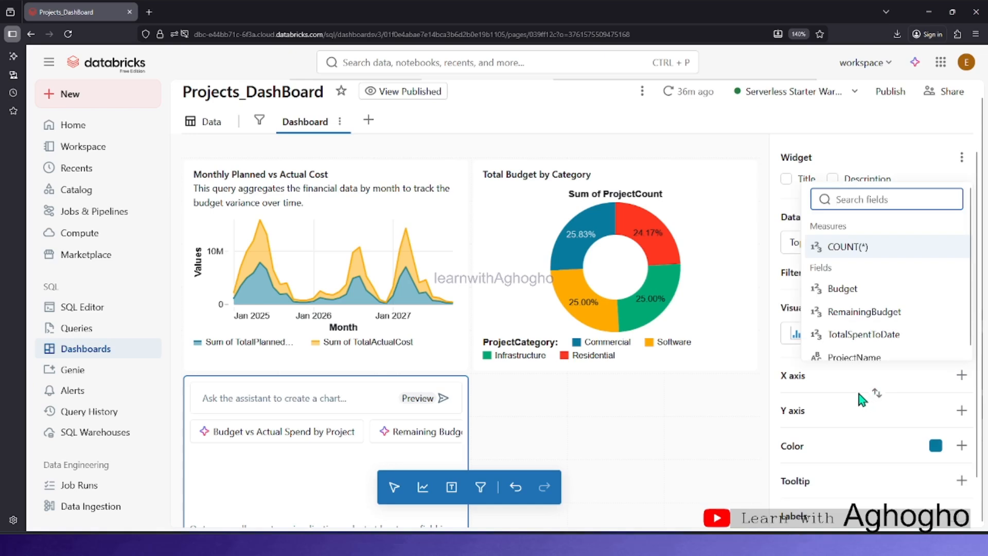
{"action": "scroll", "coordinate": [856, 298], "scroll_direction": "down", "scroll_amount": 1}
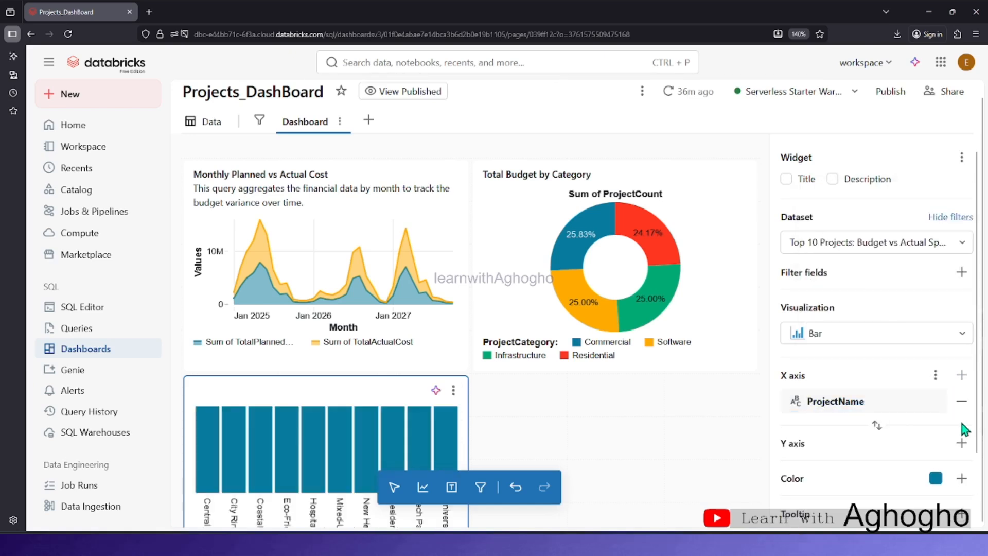
{"action": "scroll", "coordinate": [847, 397], "scroll_direction": "down", "scroll_amount": 2}
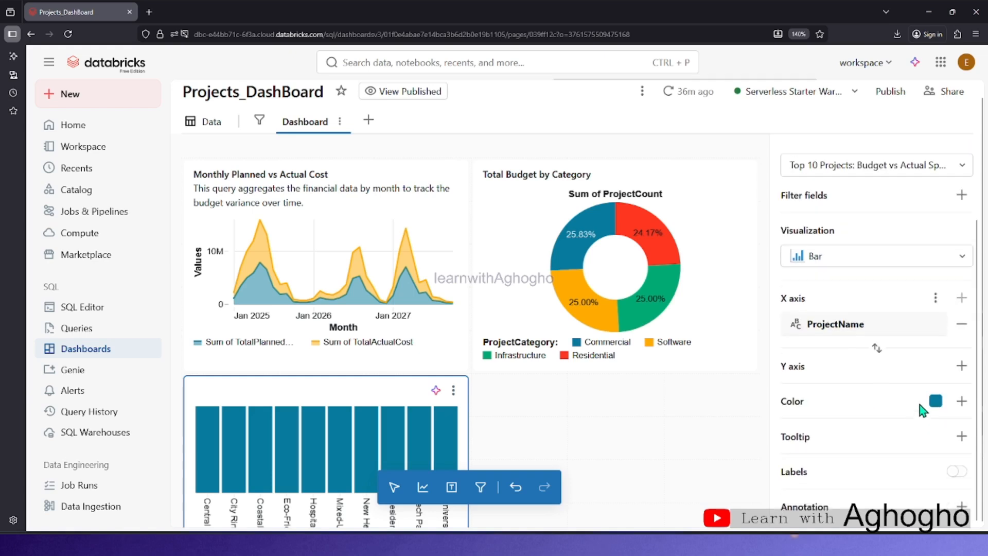
{"action": "left_click", "coordinate": [961, 366]}
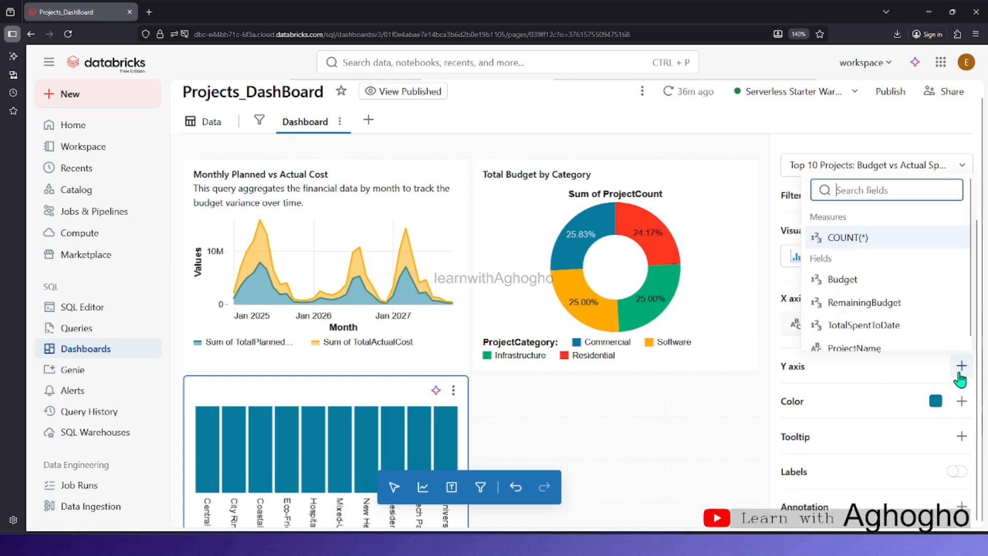
{"action": "left_click", "coordinate": [849, 280]}
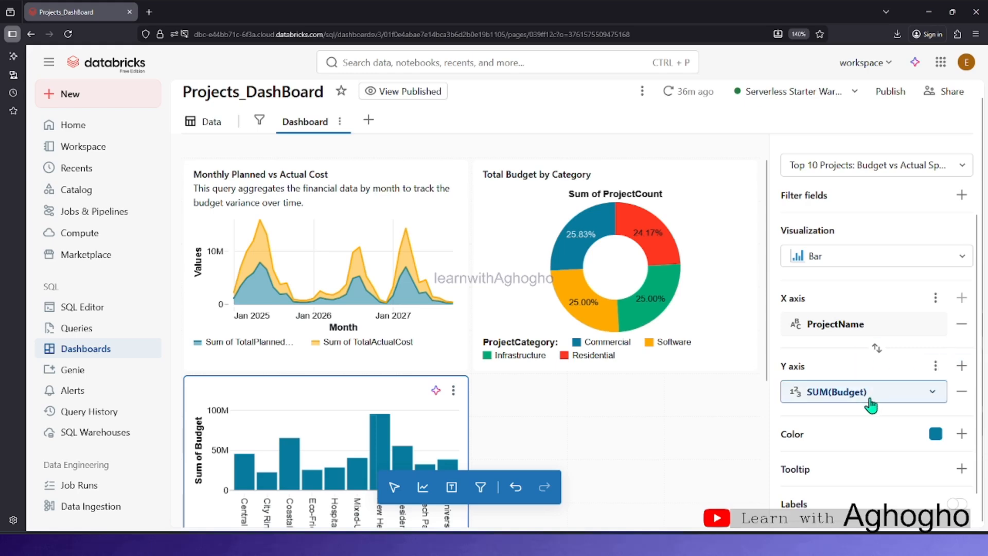
{"action": "scroll", "coordinate": [866, 399], "scroll_direction": "down", "scroll_amount": 1}
{"action": "scroll", "coordinate": [245, 435], "scroll_direction": "down", "scroll_amount": 1}
{"action": "scroll", "coordinate": [245, 435], "scroll_direction": "down", "scroll_amount": 3}
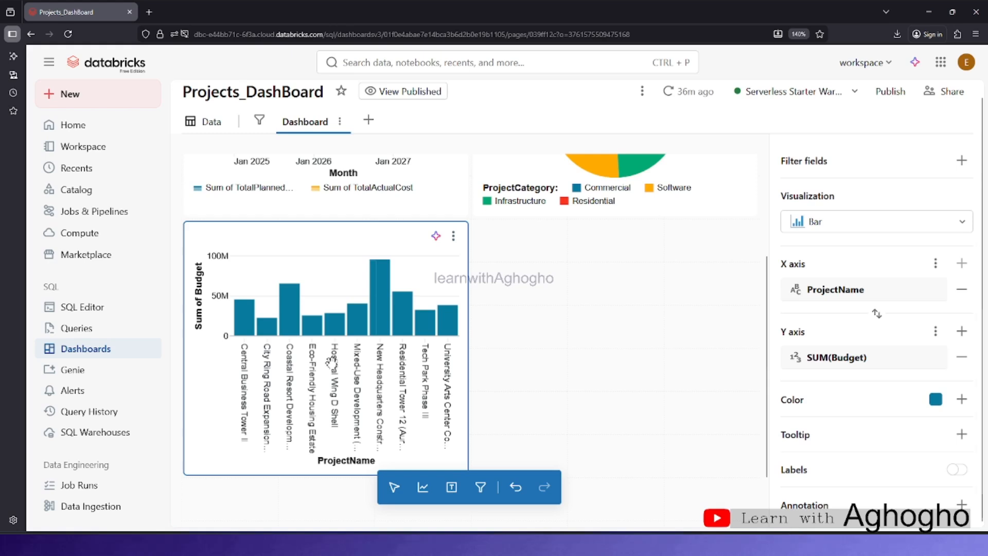
{"action": "scroll", "coordinate": [867, 272], "scroll_direction": "up", "scroll_amount": 3}
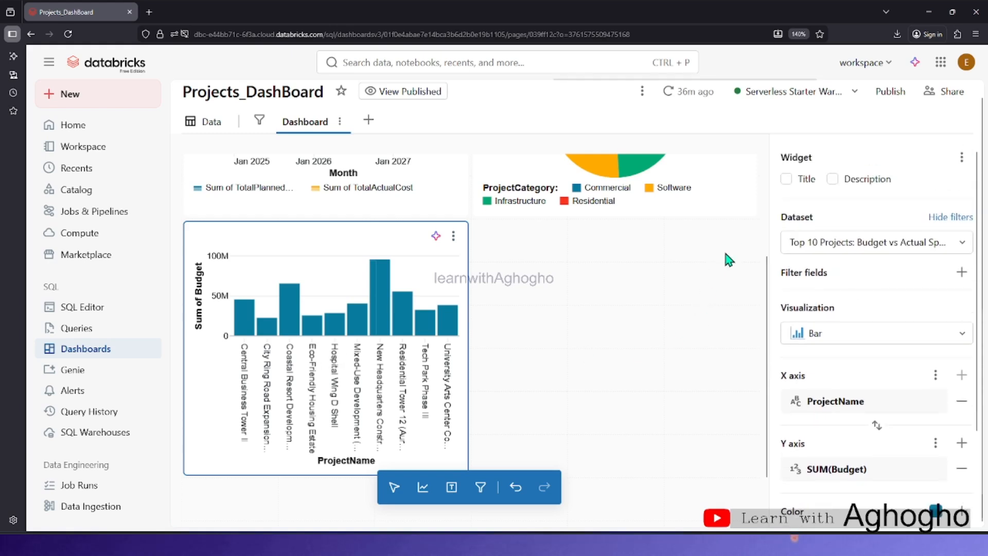
Check the ORDER BY p.Budget DESC clause in the Top 10 Projects query and reselect the budget bar chart on the dashboard.
{"action": "left_click", "coordinate": [225, 130]}
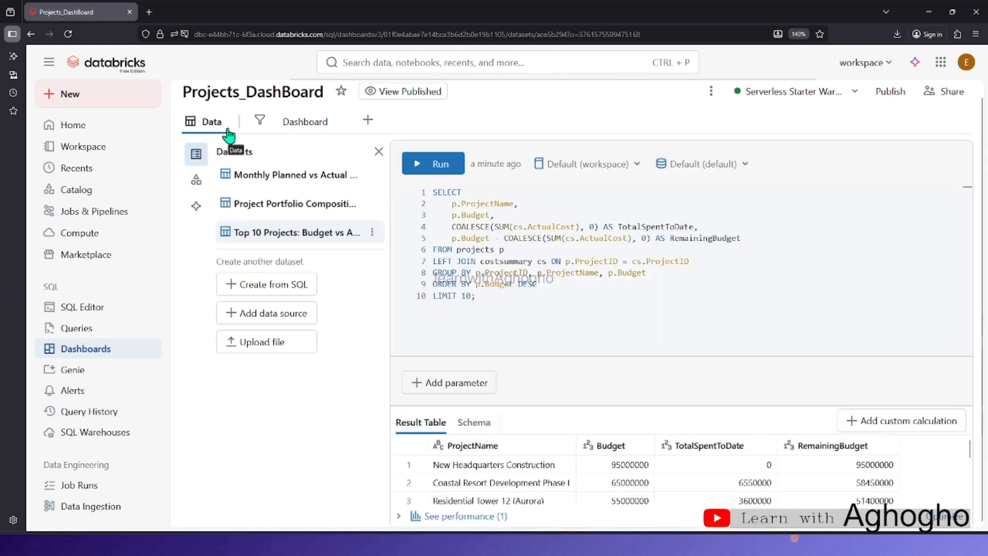
{"action": "double_click", "coordinate": [528, 285]}
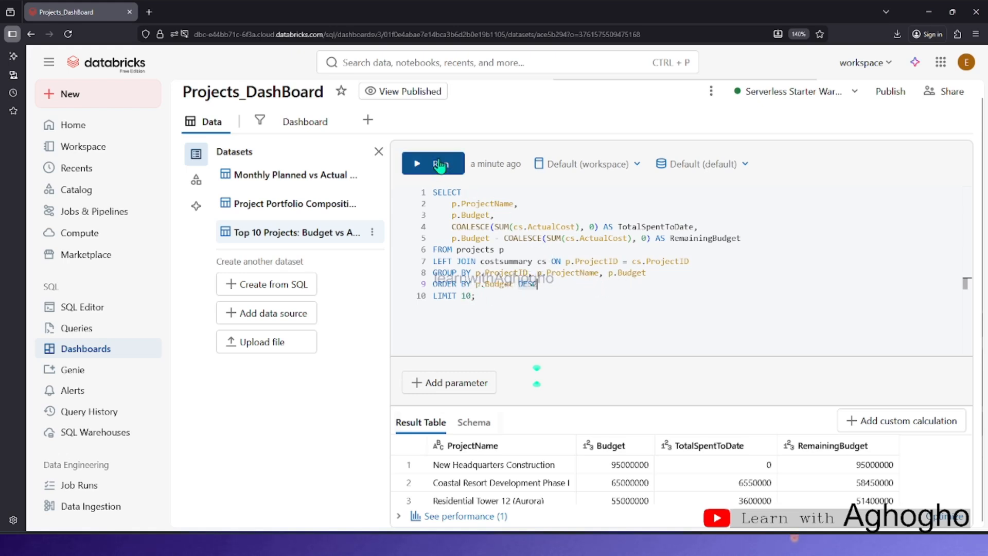
{"action": "left_click", "coordinate": [307, 122]}
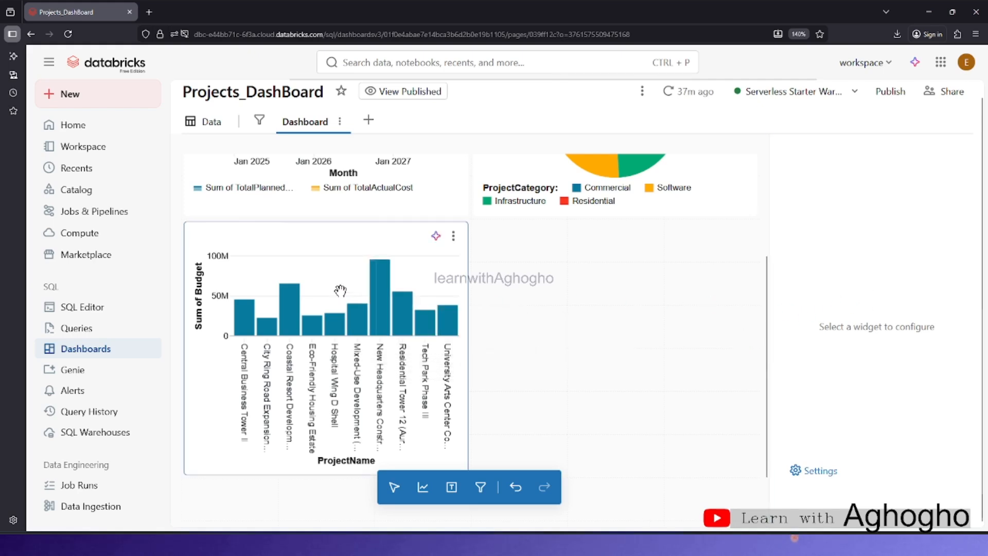
{"action": "left_click", "coordinate": [404, 277]}
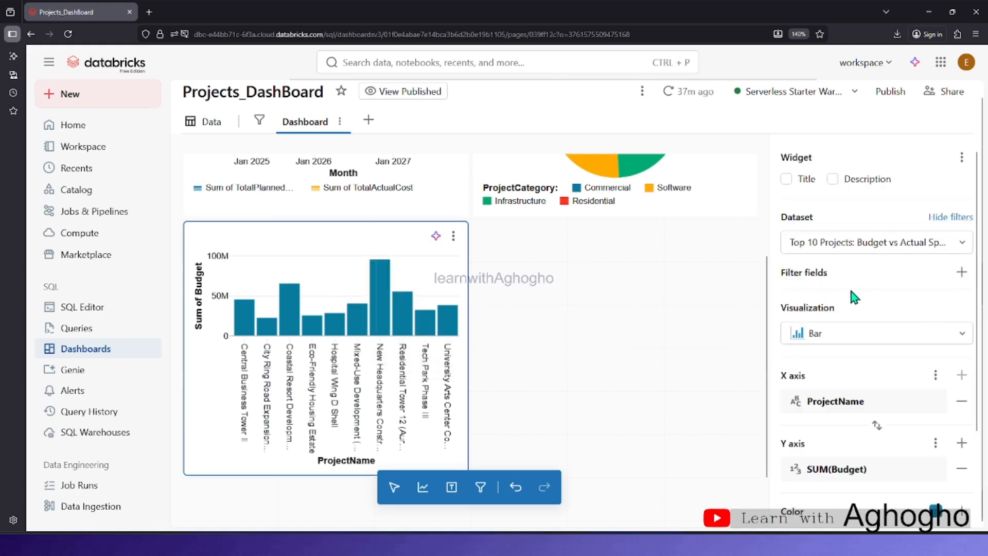
{"action": "scroll", "coordinate": [904, 411], "scroll_direction": "down", "scroll_amount": 2}
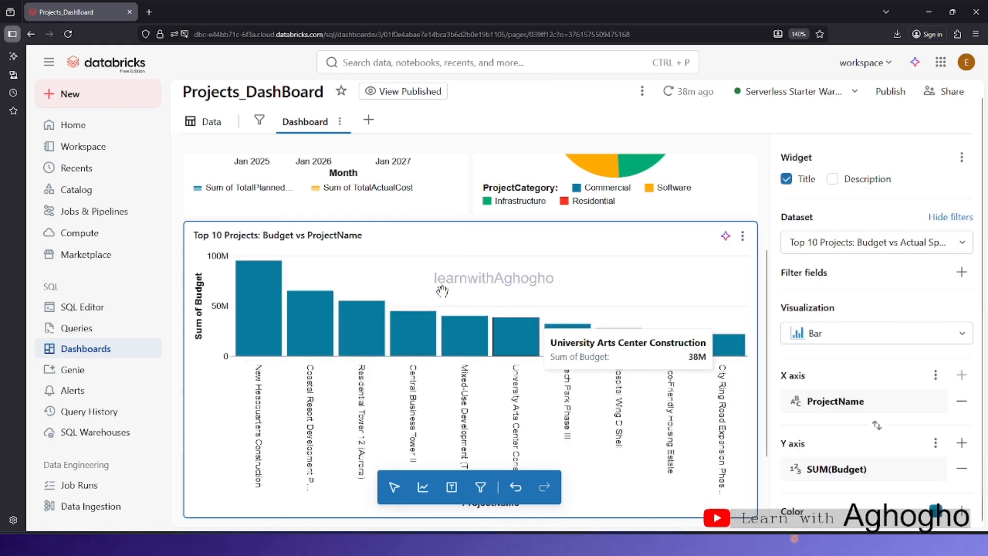
Change the bar chart's title to "Top 10 Projects: Budget vs Actual budgeting on ProjectName".
{"action": "scroll", "coordinate": [342, 259], "scroll_direction": "down", "scroll_amount": 3}
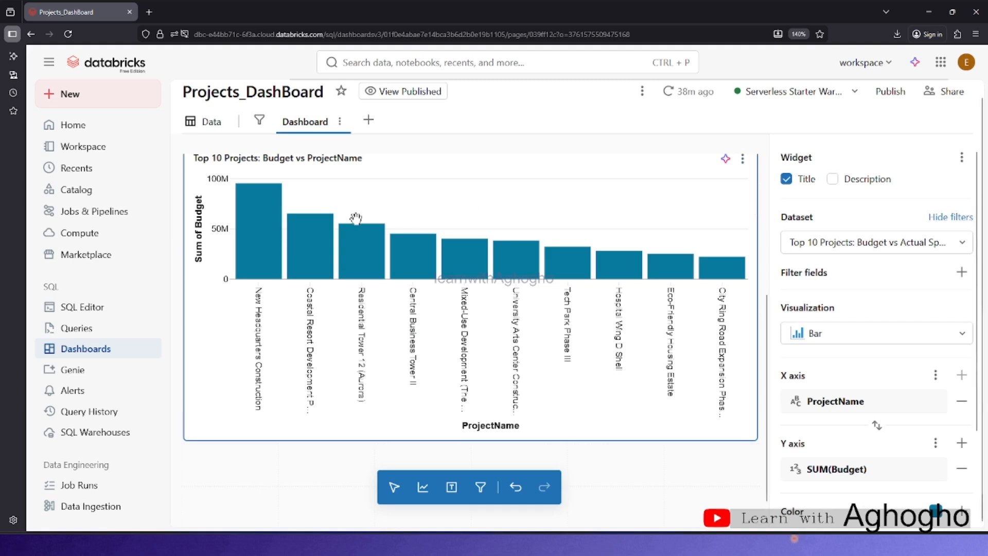
{"action": "scroll", "coordinate": [344, 216], "scroll_direction": "up", "scroll_amount": 2}
{"action": "left_click", "coordinate": [322, 237]}
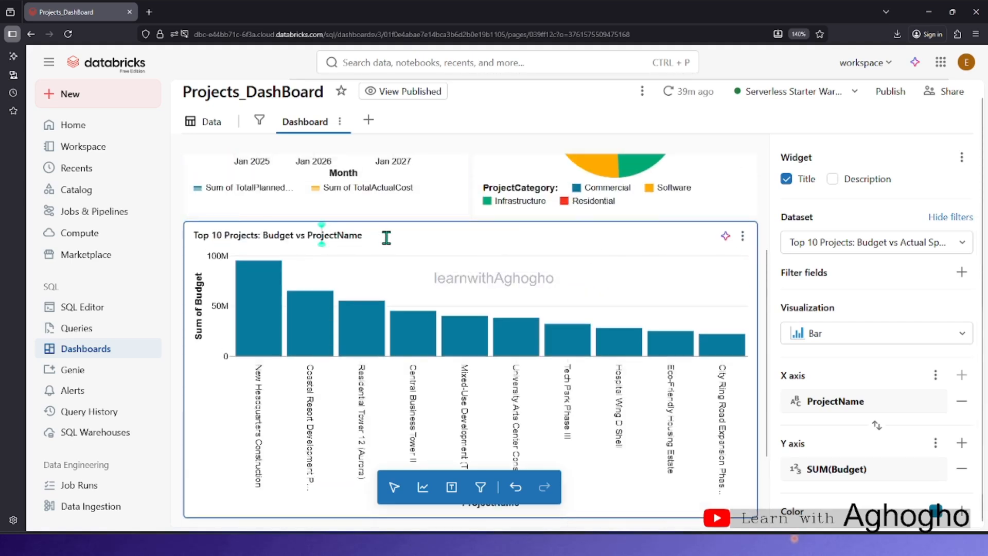
{"action": "left_click_drag", "start_coordinate": [386, 237], "coordinate": [152, 218]}
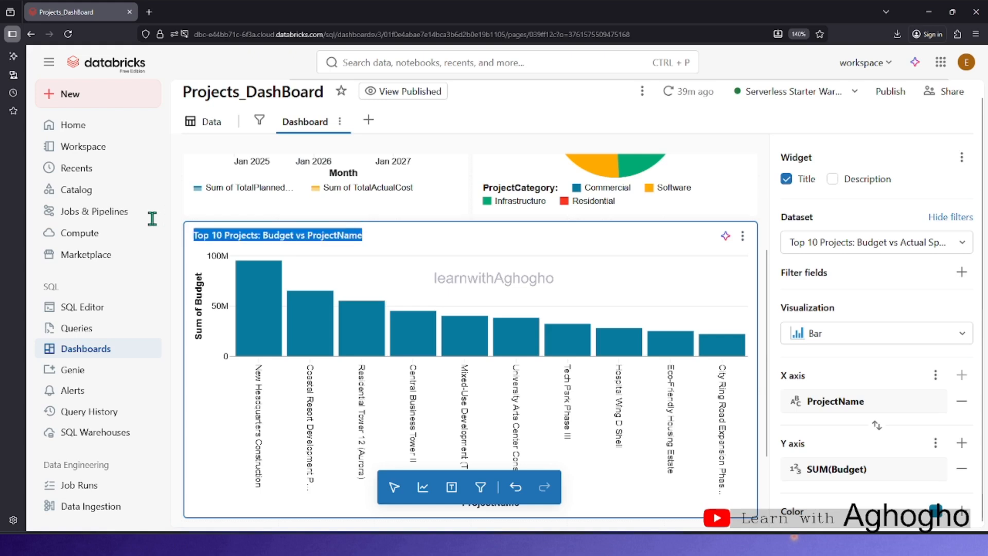
{"action": "left_click", "coordinate": [268, 236]}
{"action": "left_click", "coordinate": [292, 235]}
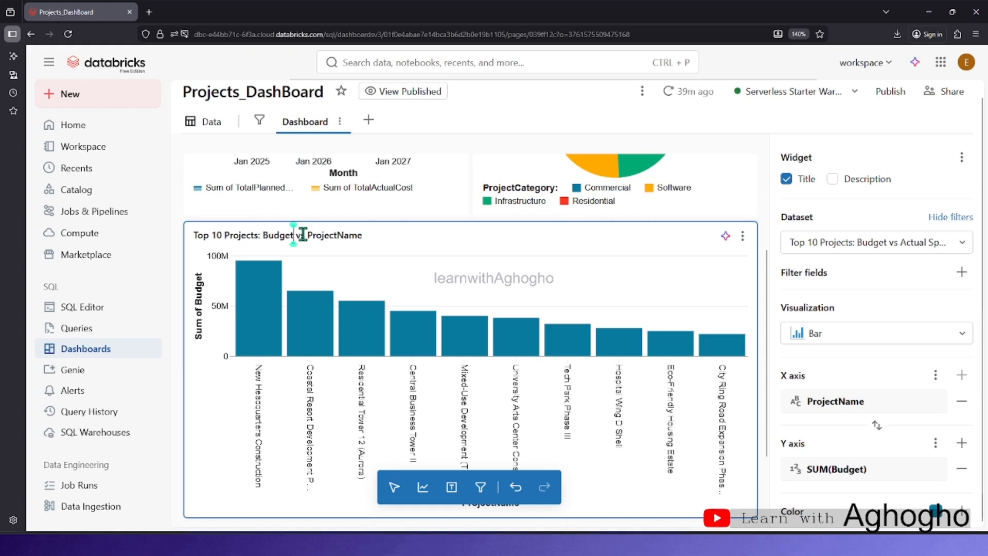
{"action": "left_click", "coordinate": [304, 235]}
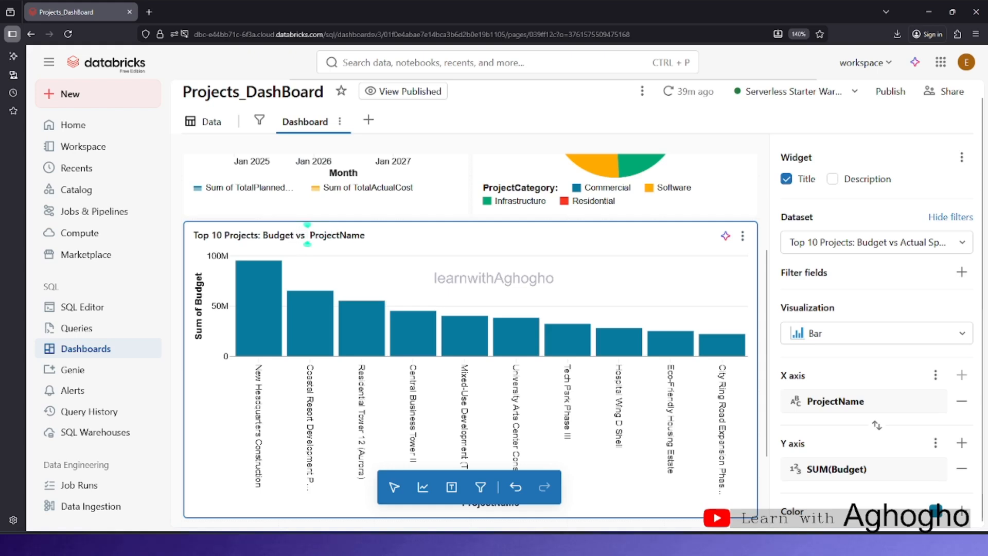
{"action": "type", "text": "Actu"}
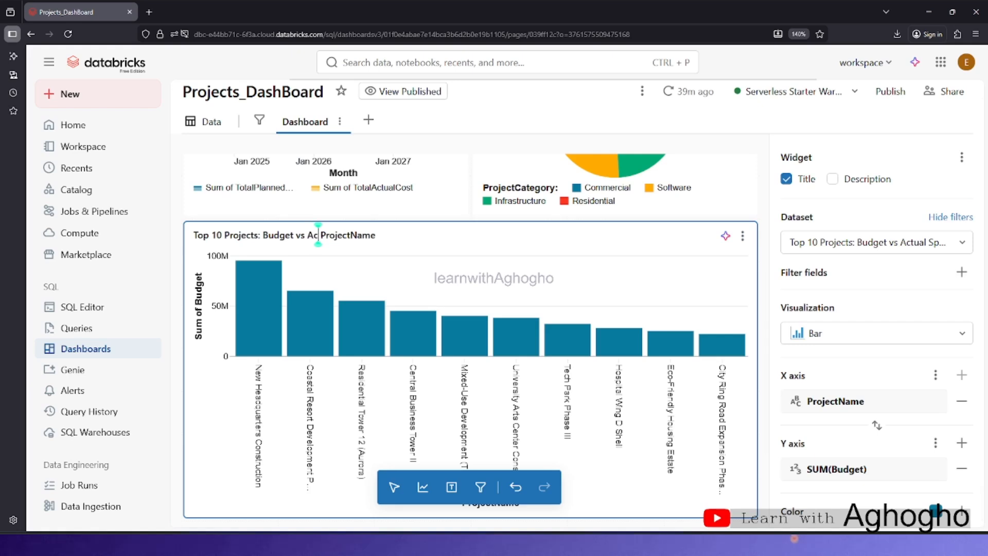
{"action": "type", "text": "al"}
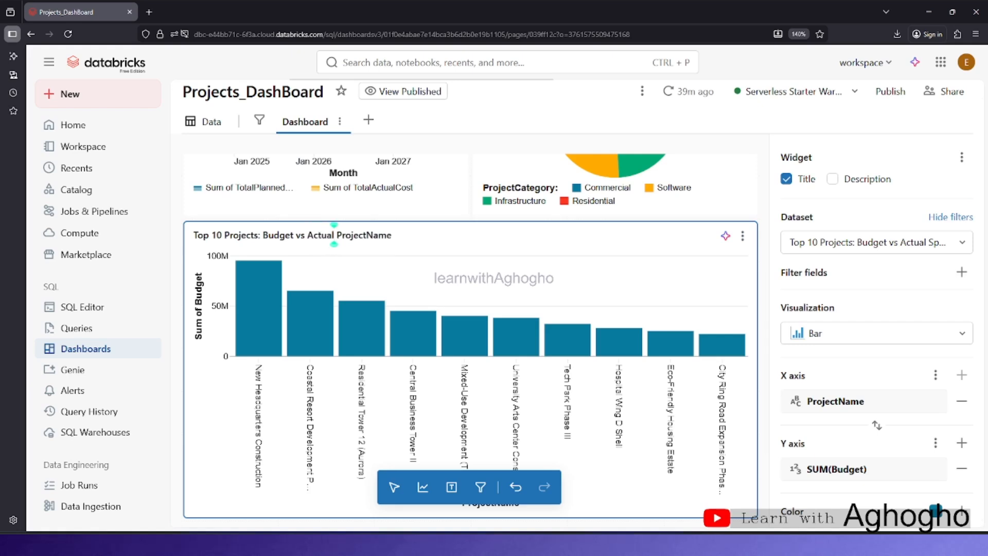
{"action": "type", "text": " bu"}
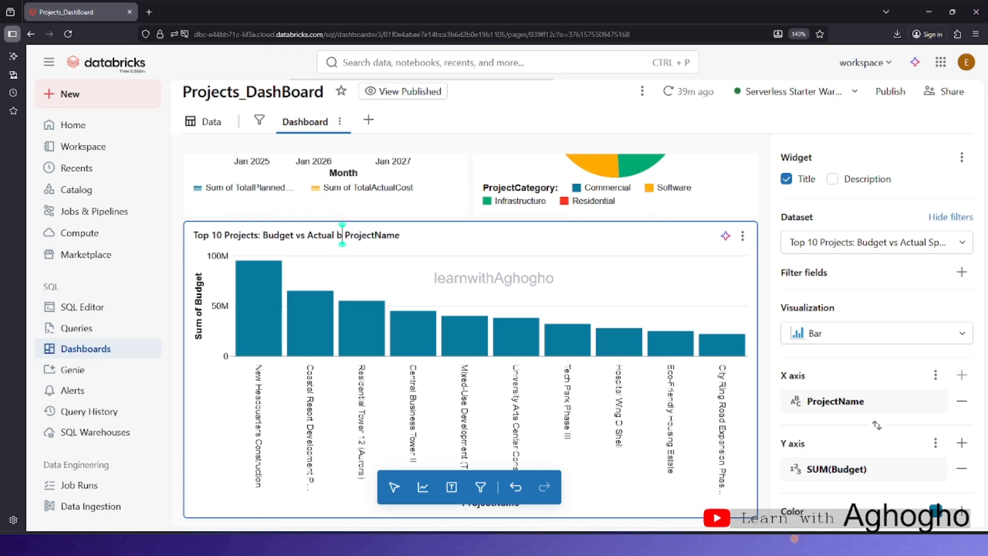
{"action": "type", "text": "dgettin"}
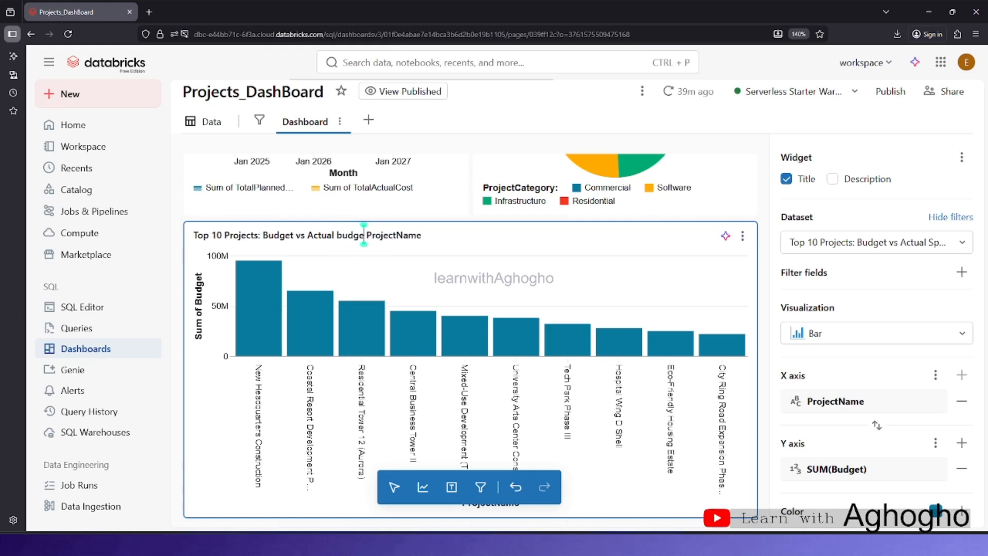
{"action": "key", "text": "BackSpace"}
{"action": "key", "text": "BackSpace"}
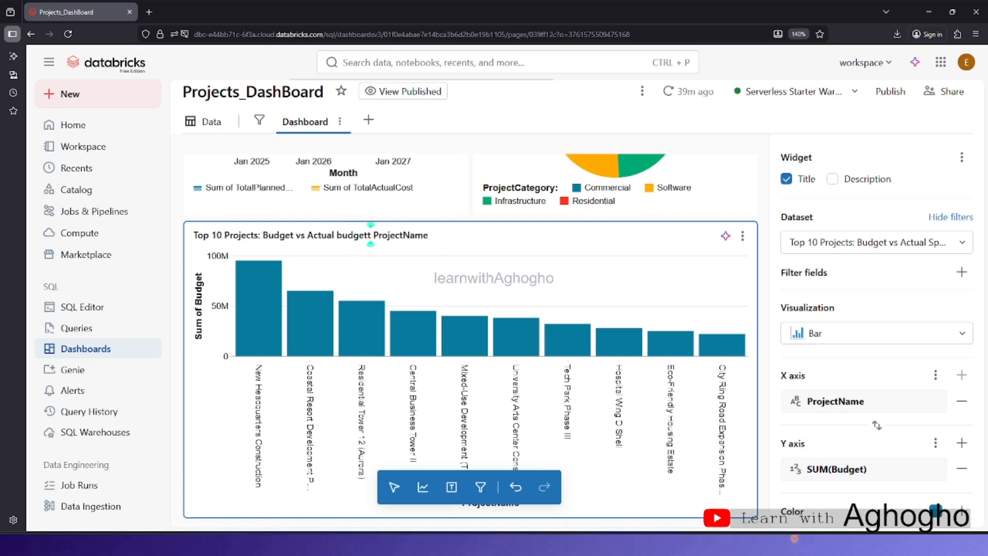
{"action": "key", "text": "BackSpace"}
{"action": "type", "text": "ing"}
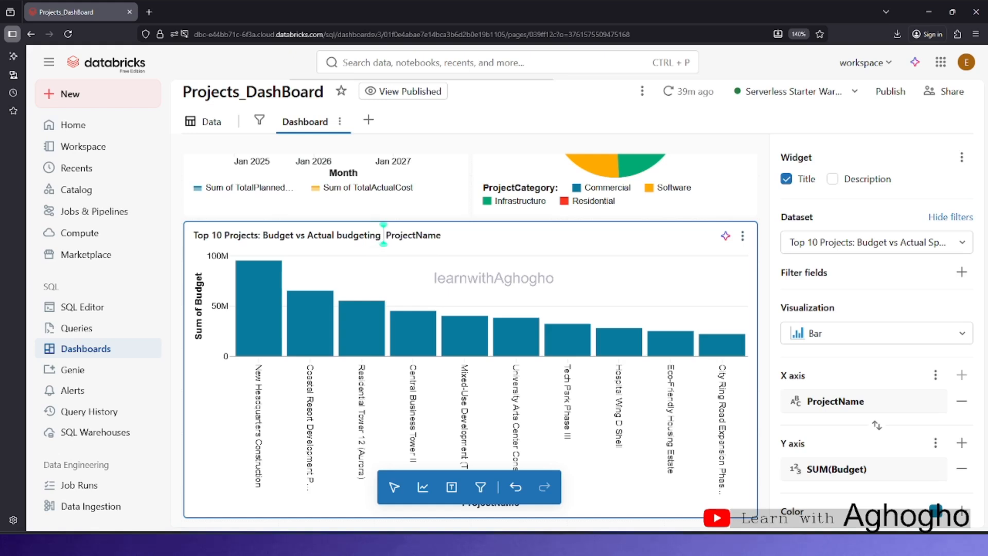
{"action": "type", "text": " on"}
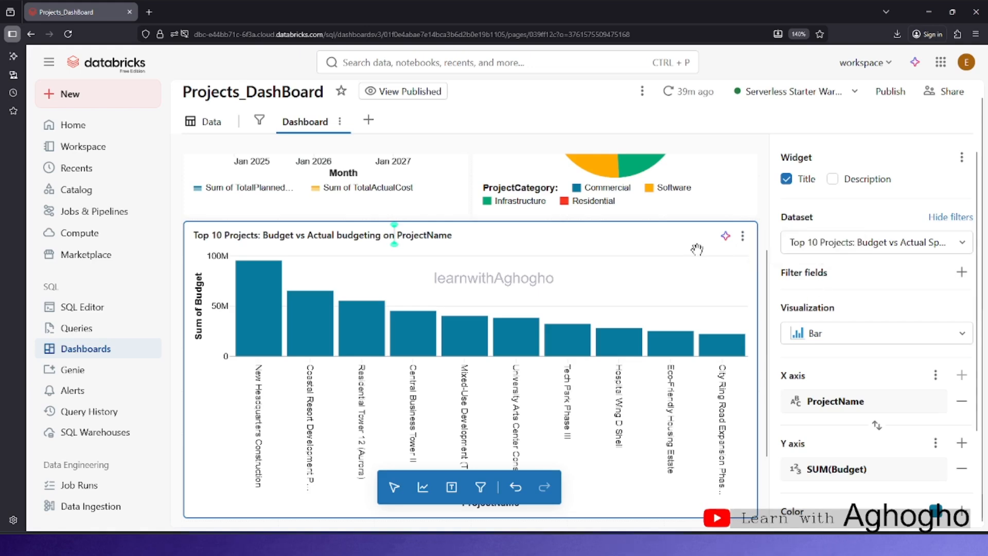
Clear the title text of the Top 10 Projects bar chart, leaving its assistant prompt closed.
{"action": "left_click", "coordinate": [725, 236]}
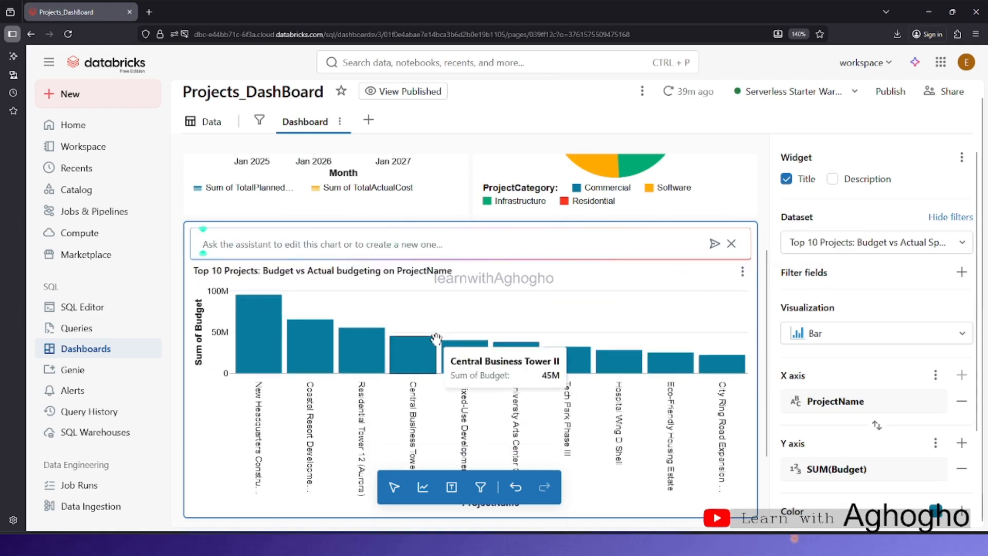
{"action": "left_click", "coordinate": [452, 270]}
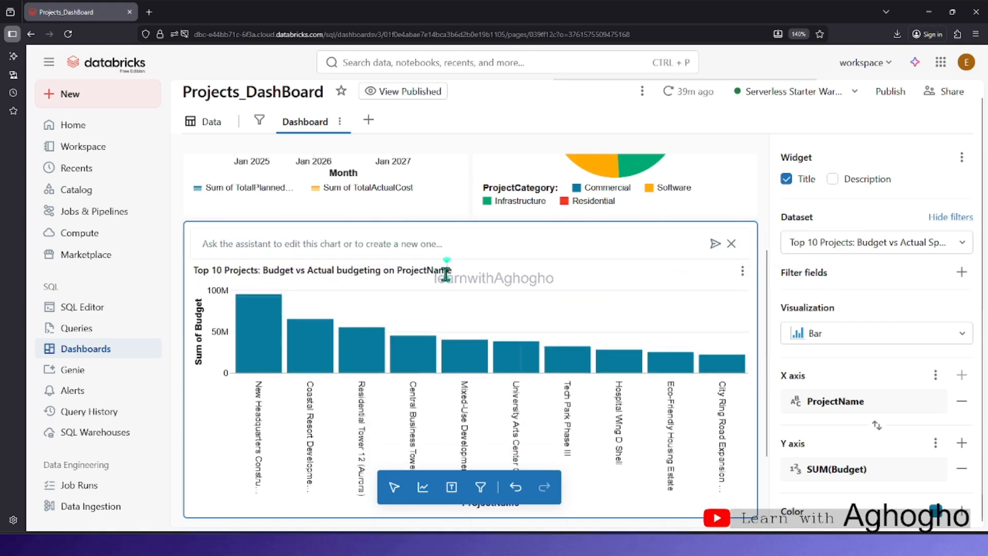
{"action": "left_click_drag", "start_coordinate": [491, 275], "coordinate": [124, 265]}
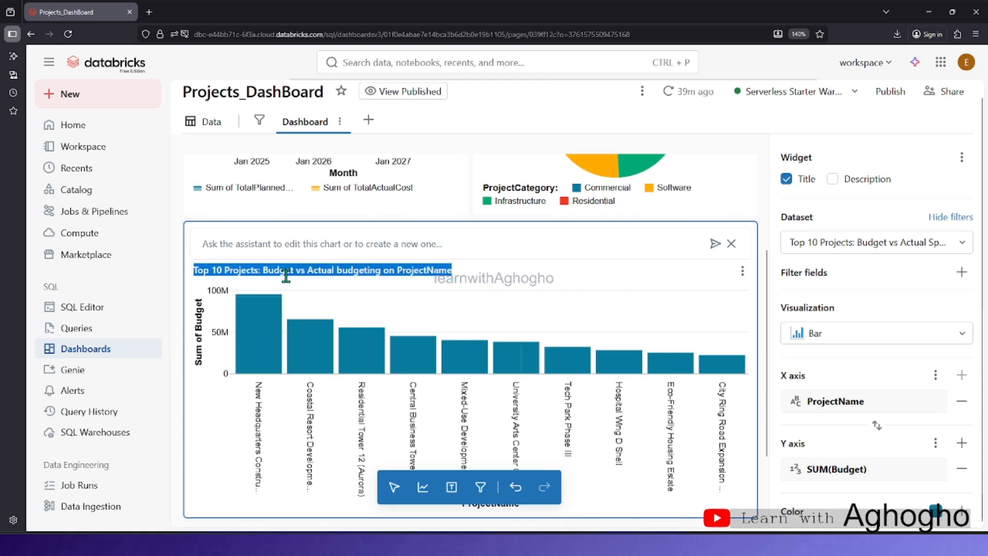
{"action": "key", "text": "BackSpace"}
{"action": "left_click", "coordinate": [355, 243]}
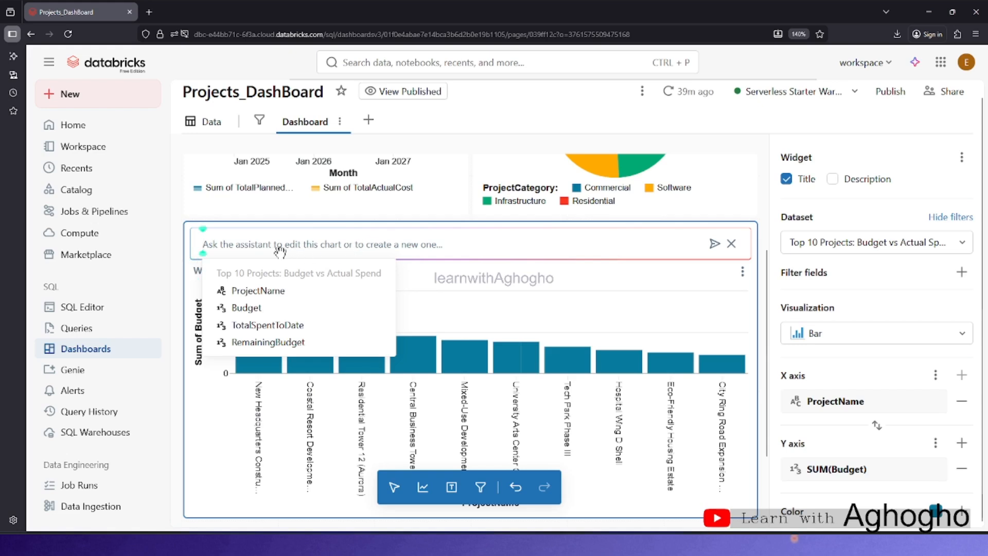
{"action": "left_click", "coordinate": [731, 243]}
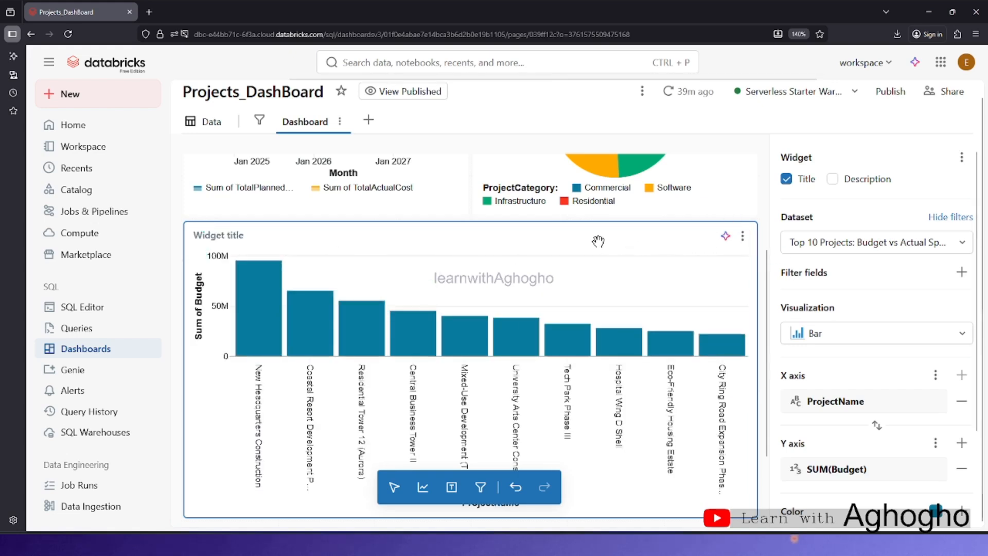
{"action": "left_click", "coordinate": [306, 239]}
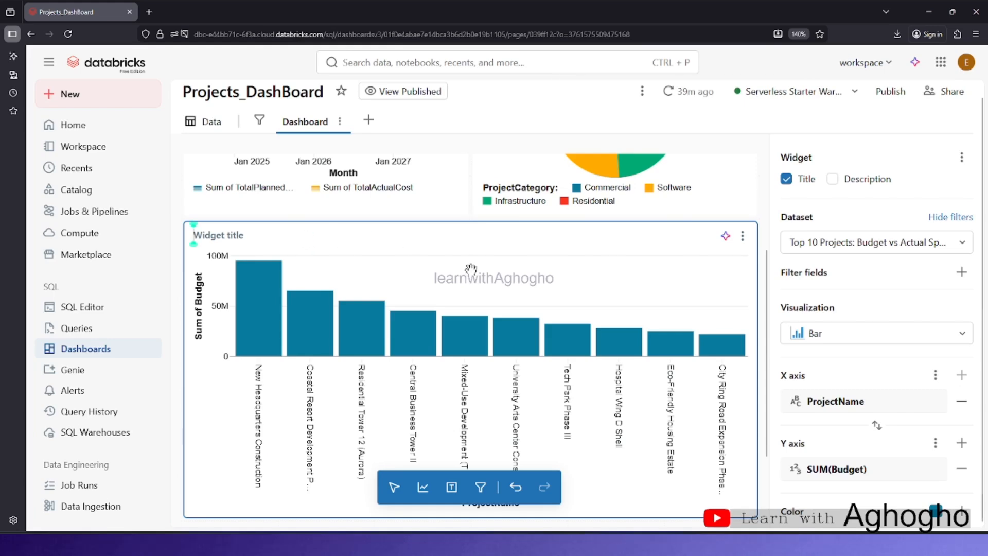
{"action": "scroll", "coordinate": [469, 267], "scroll_direction": "down", "scroll_amount": 2}
{"action": "scroll", "coordinate": [473, 276], "scroll_direction": "up", "scroll_amount": 2}
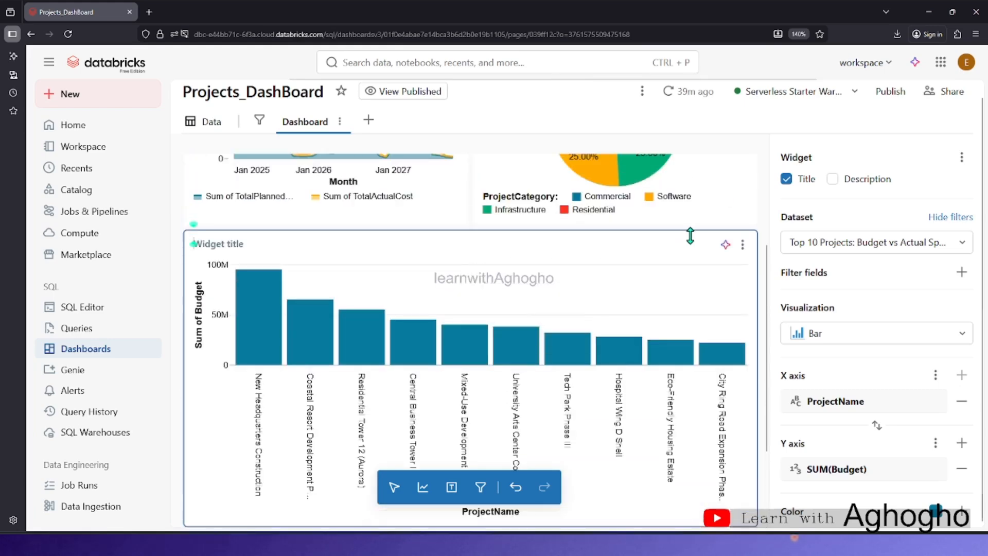
Ask the bar chart's assistant: "Please create a bar chat showing the Budget vs Actual spending (Top 10 projects)".
{"action": "left_click", "coordinate": [725, 242]}
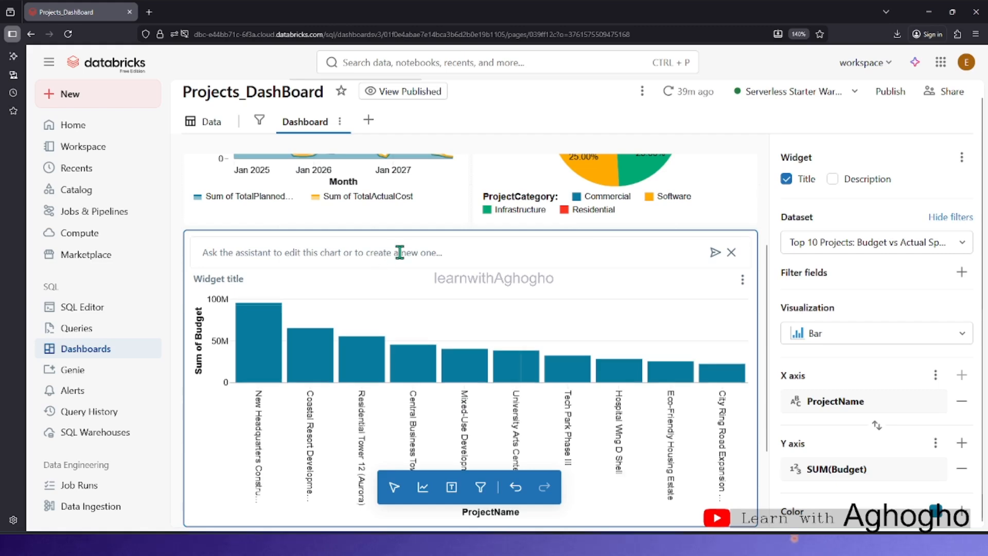
{"action": "scroll", "coordinate": [400, 252], "scroll_direction": "down", "scroll_amount": 3}
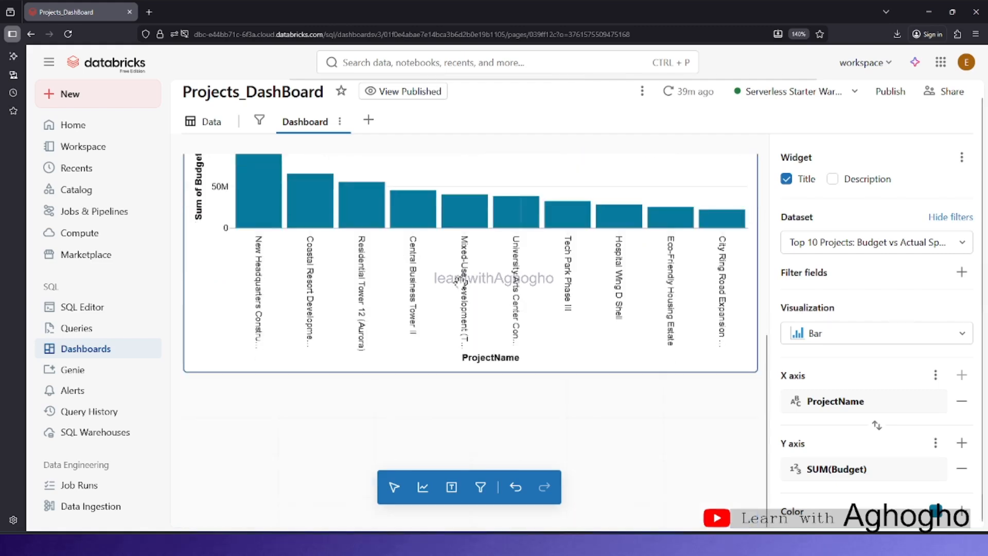
{"action": "scroll", "coordinate": [459, 288], "scroll_direction": "up", "scroll_amount": 6}
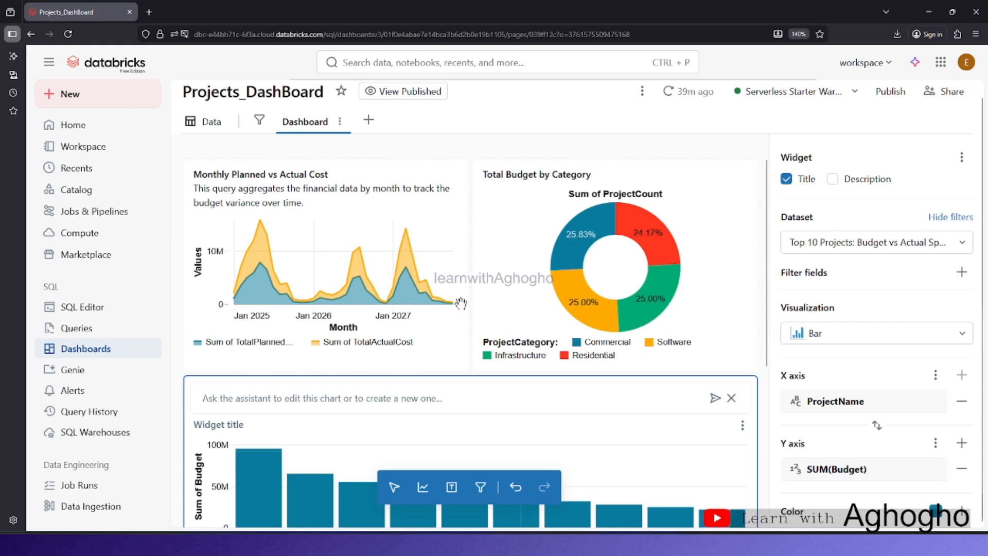
{"action": "left_click", "coordinate": [254, 397]}
{"action": "type", "text": "P"}
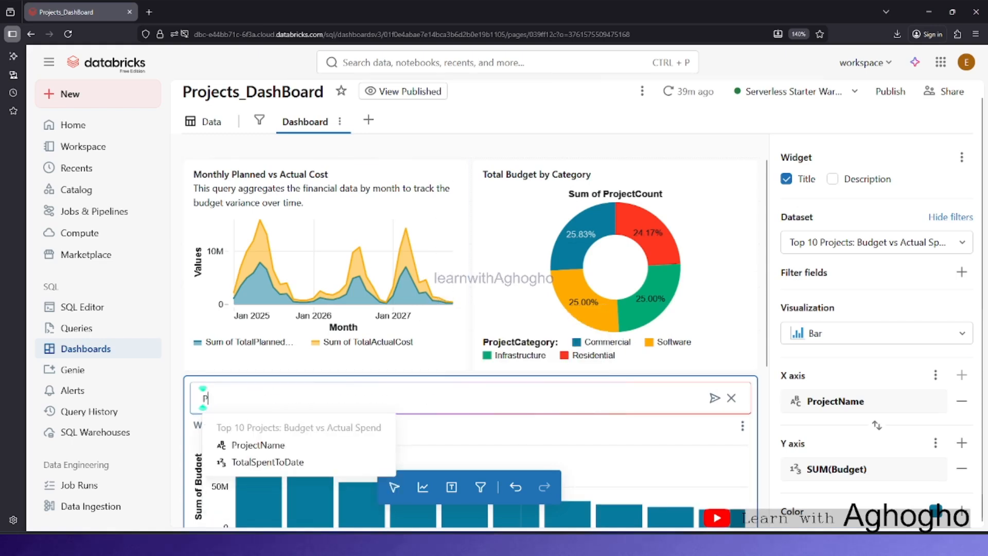
{"action": "type", "text": "leas"}
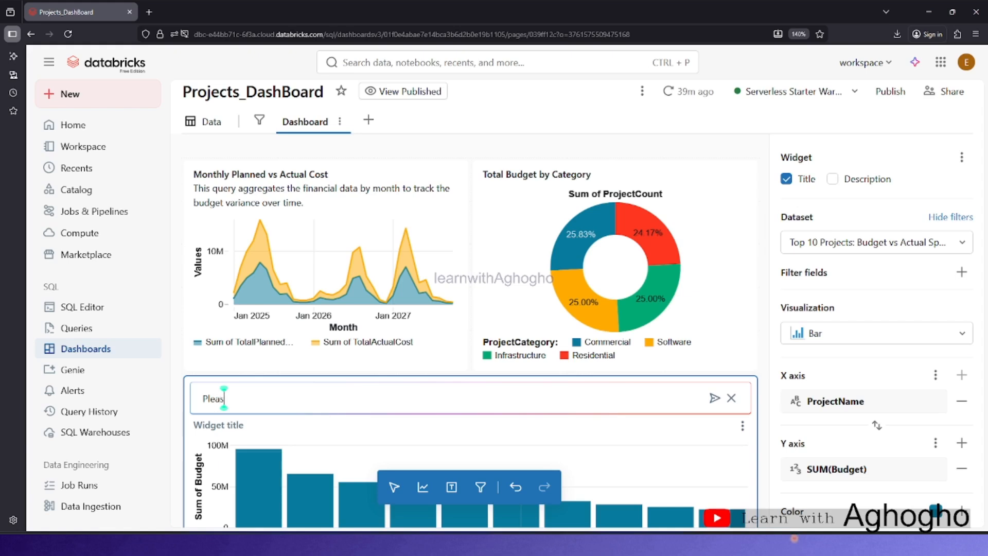
{"action": "type", "text": "e"}
{"action": "type", "text": " creat"}
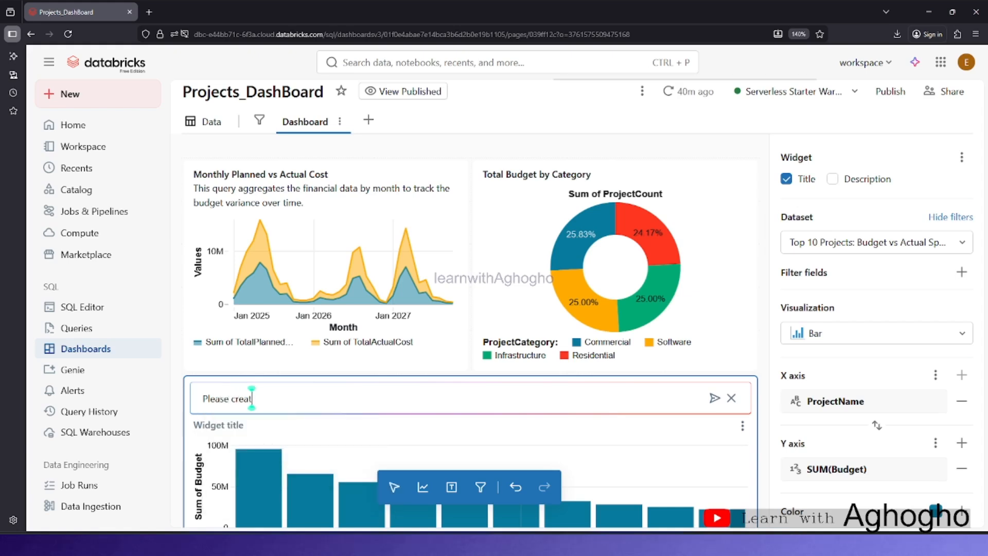
{"action": "type", "text": "e a"}
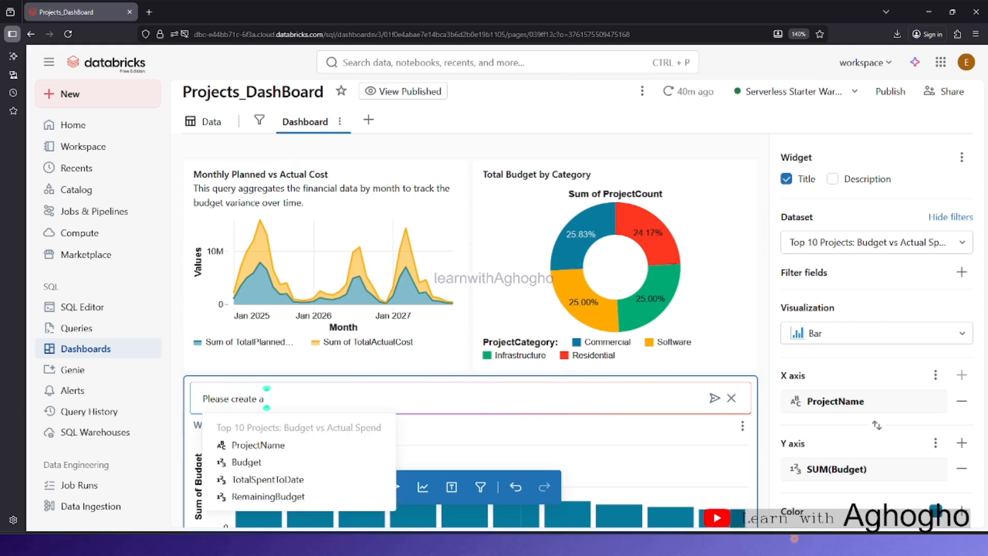
{"action": "type", "text": " ba"}
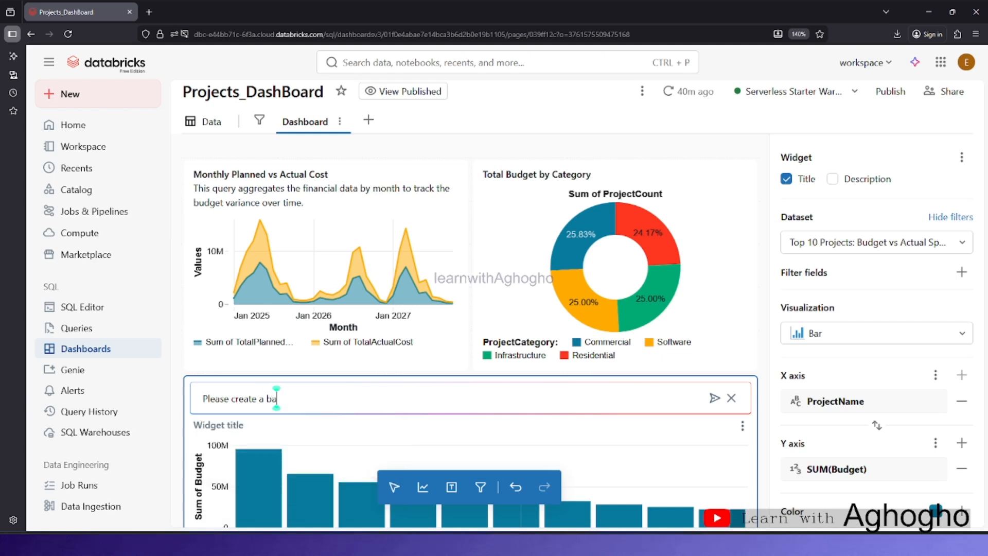
{"action": "type", "text": "r sha"}
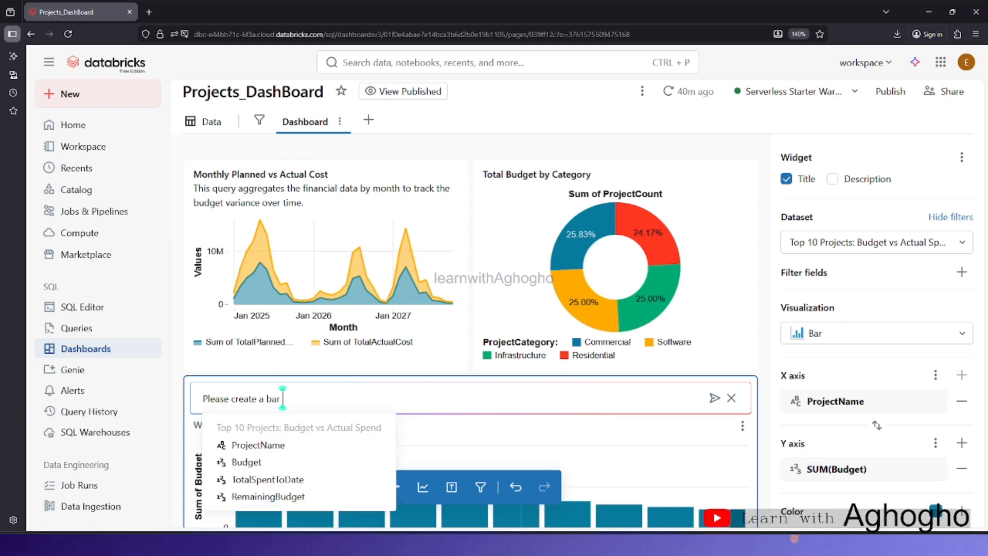
{"action": "key", "text": "BackSpace"}
{"action": "key", "text": "BackSpace"}
{"action": "key", "text": "BackSpace"}
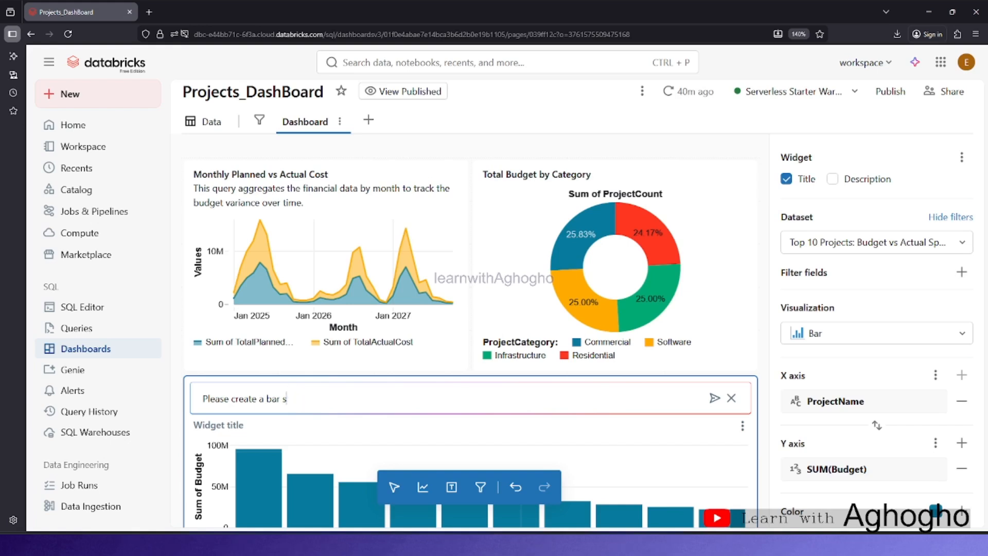
{"action": "type", "text": "c"}
{"action": "type", "text": "hat"}
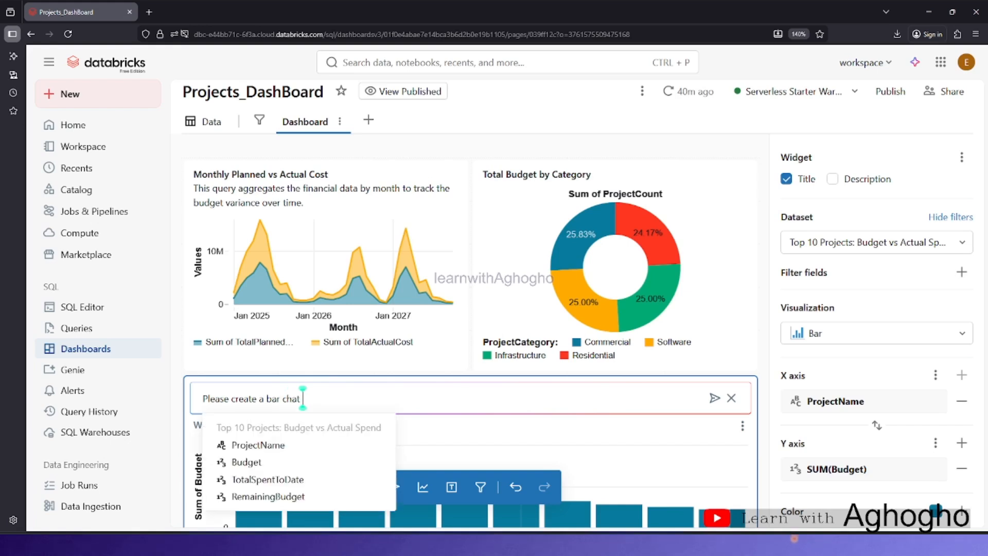
{"action": "type", "text": " showing the "}
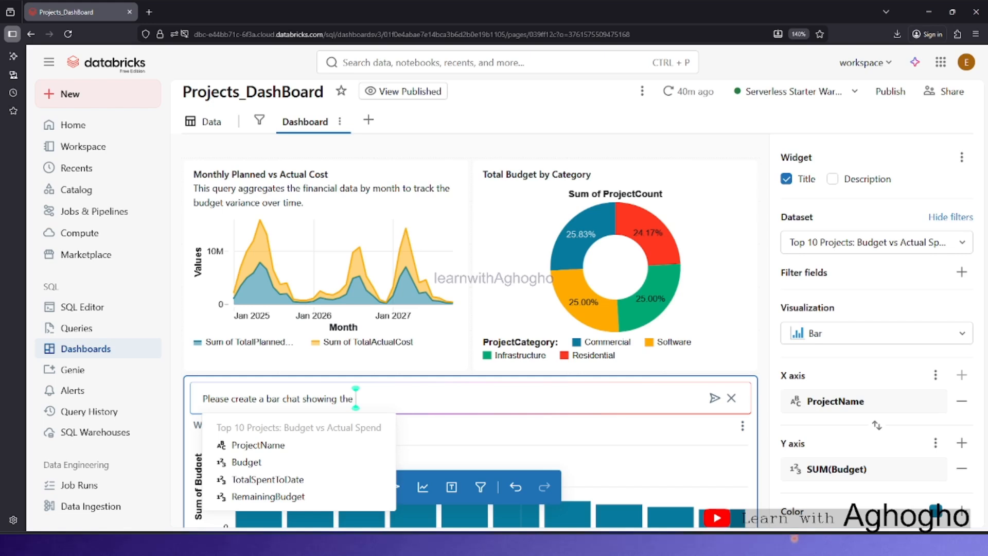
{"action": "type", "text": "Budget vs Ac"}
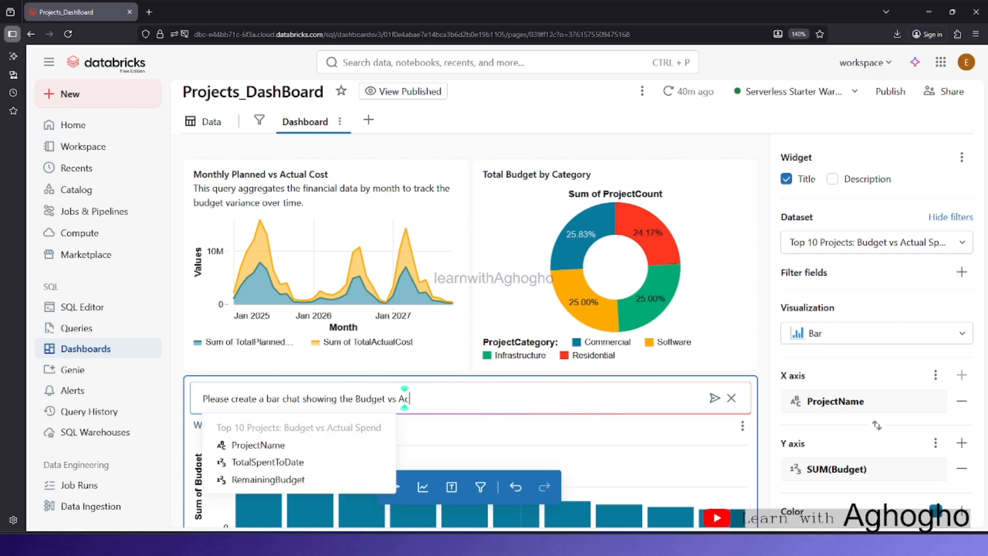
{"action": "type", "text": "tual s"}
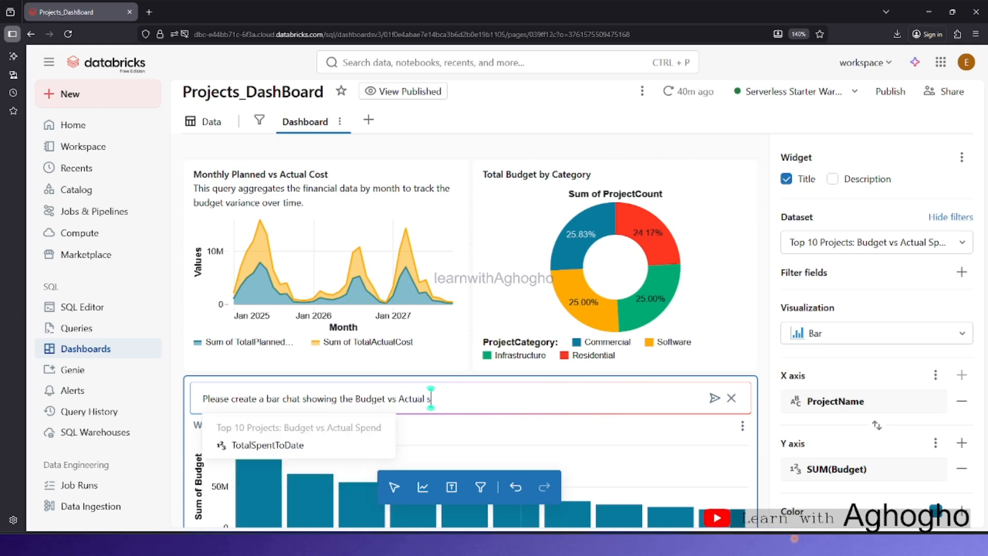
{"action": "type", "text": "pending"}
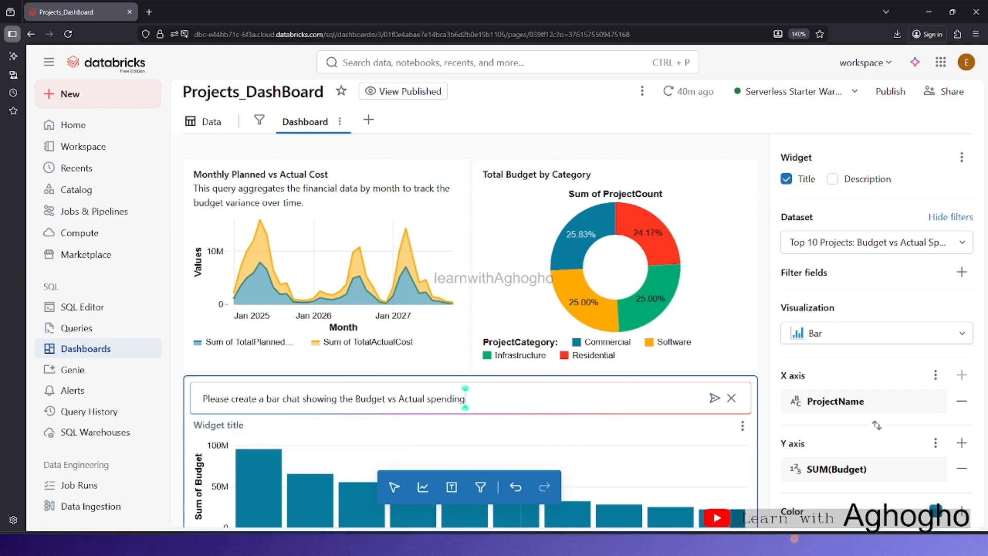
{"action": "type", "text": " (Top 1"}
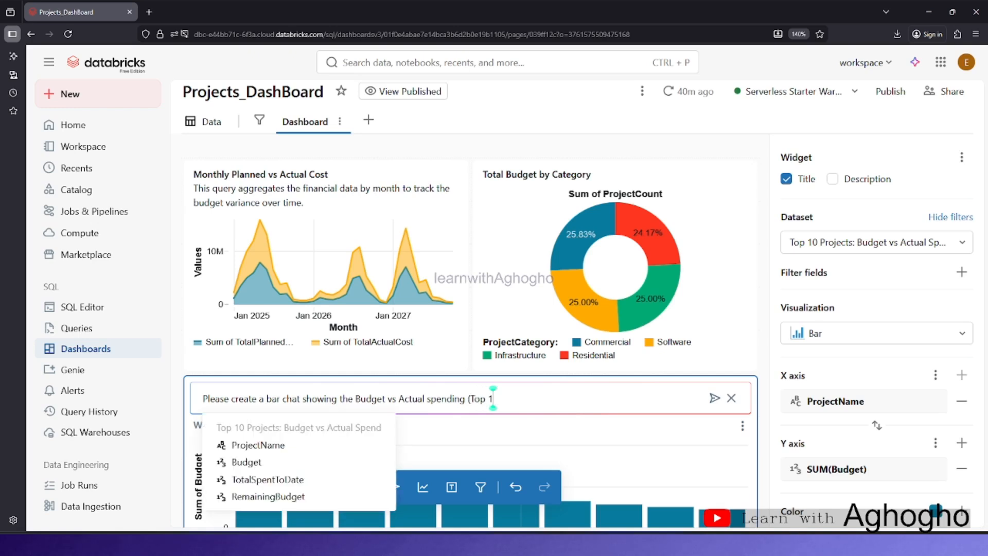
{"action": "type", "text": "0 projects"}
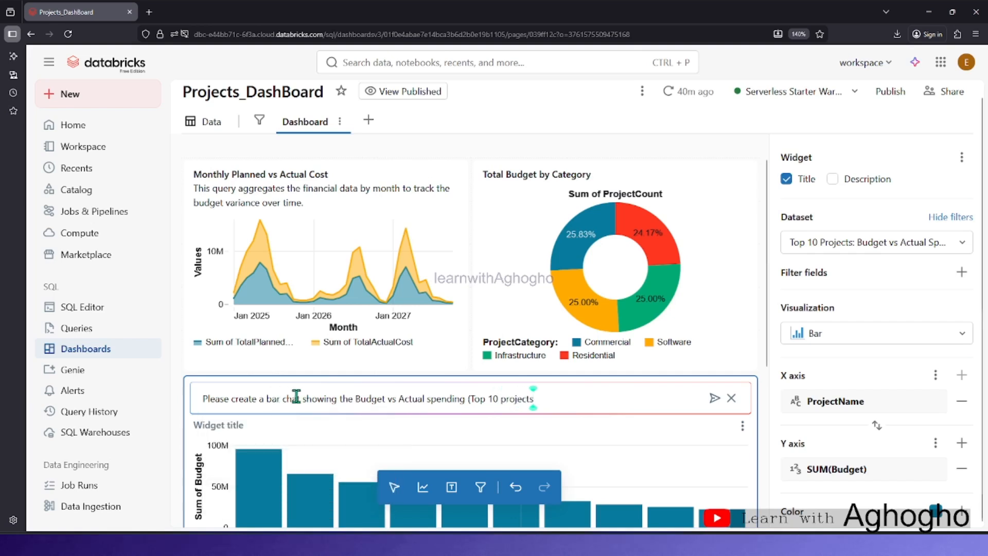
{"action": "type", "text": ")"}
{"action": "key", "text": "Return"}
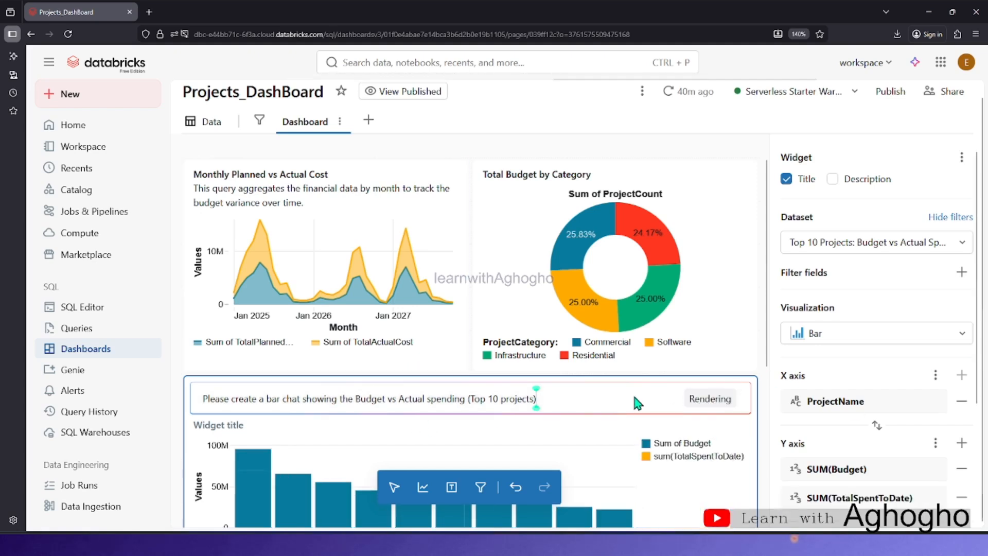
{"action": "scroll", "coordinate": [593, 408], "scroll_direction": "down", "scroll_amount": 3}
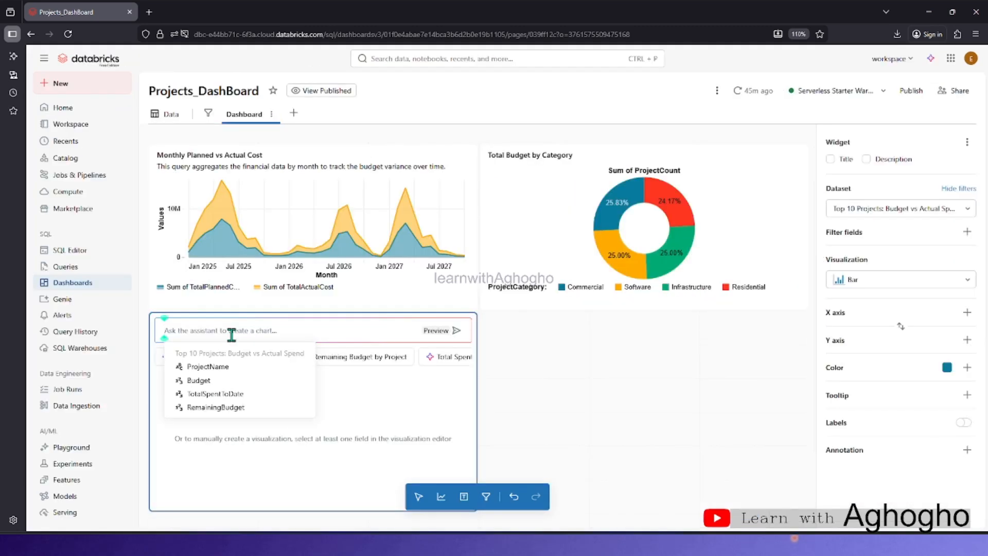
Ask the chart assistant: "Please create bar chart presentation showing budget vs actual spending (Top 10 PROJECTS)".
{"action": "type", "text": "Please"}
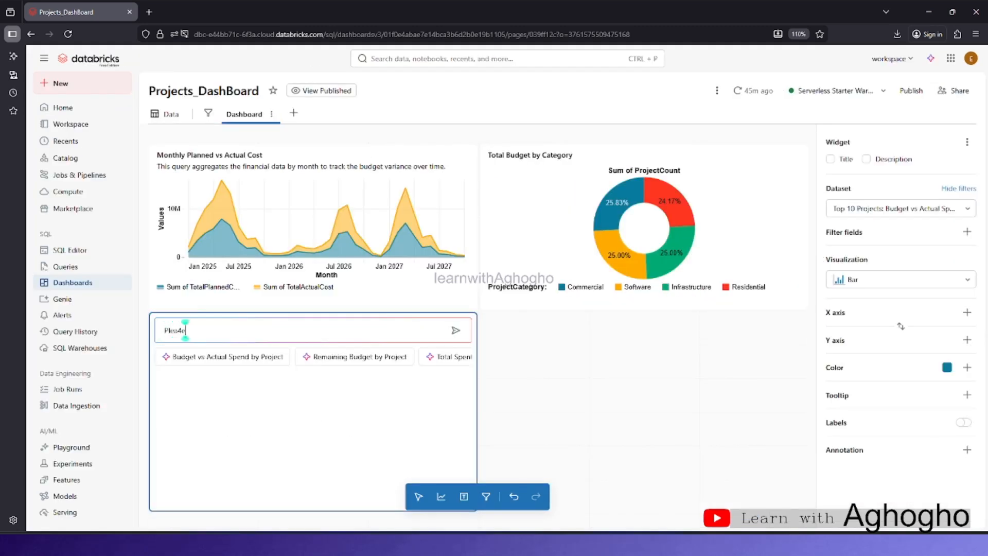
{"action": "key", "text": "BackSpace"}
{"action": "key", "text": "BackSpace"}
{"action": "type", "text": "se"}
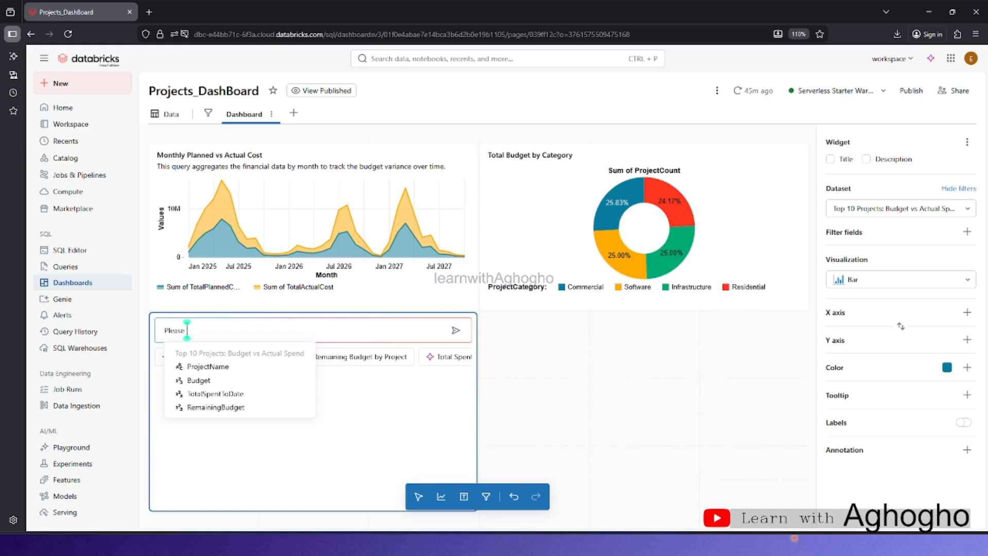
{"action": "type", "text": " create bar char"}
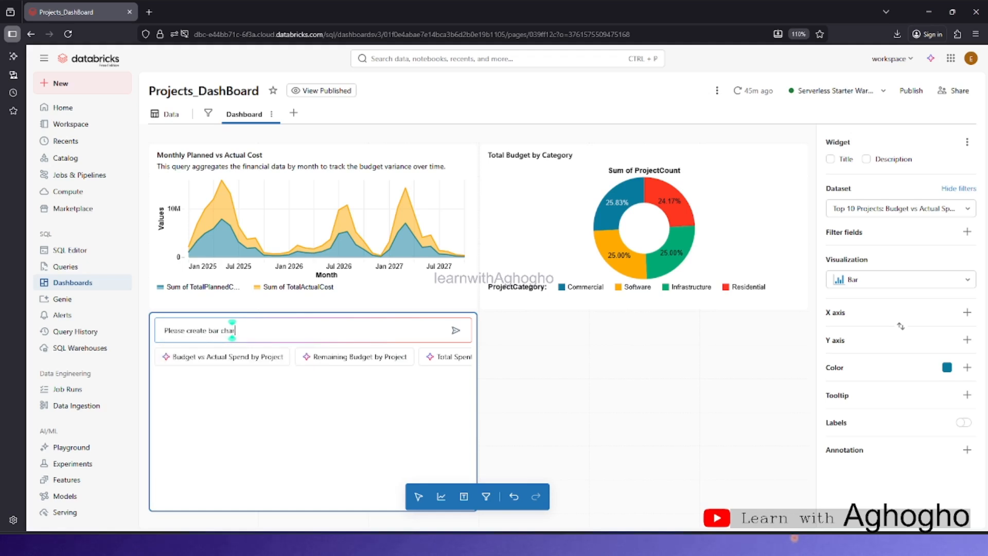
{"action": "type", "text": "t presentation show"}
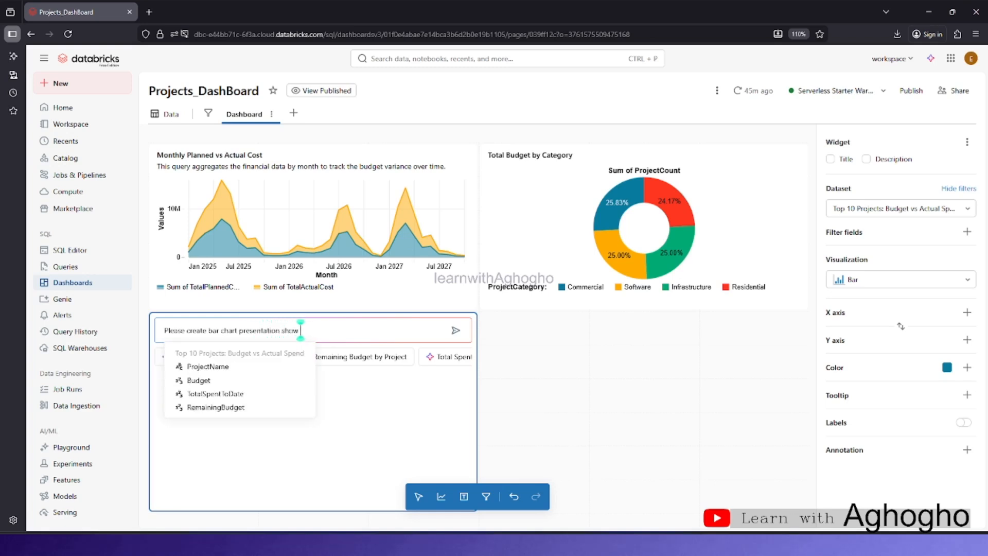
{"action": "key", "text": "BackSpace"}
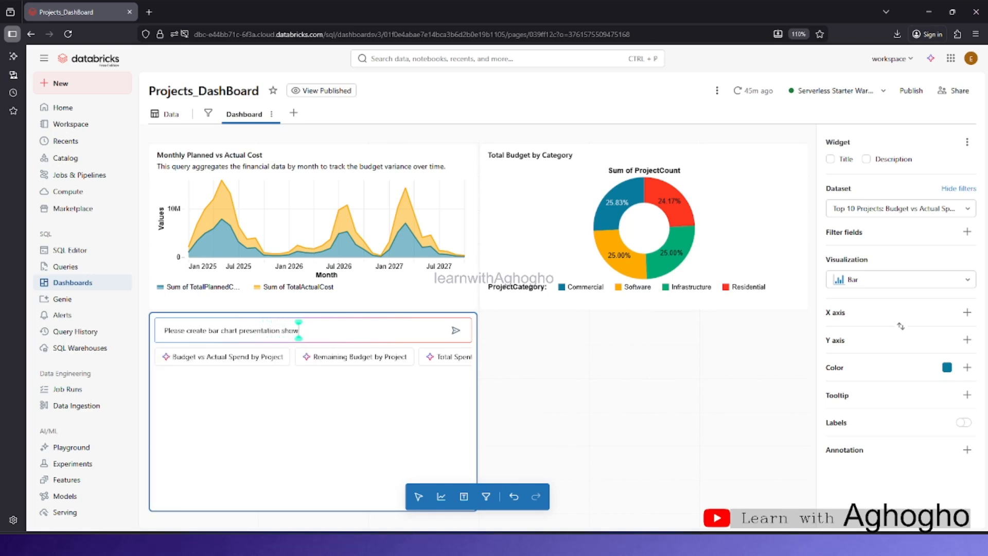
{"action": "type", "text": "ing b"}
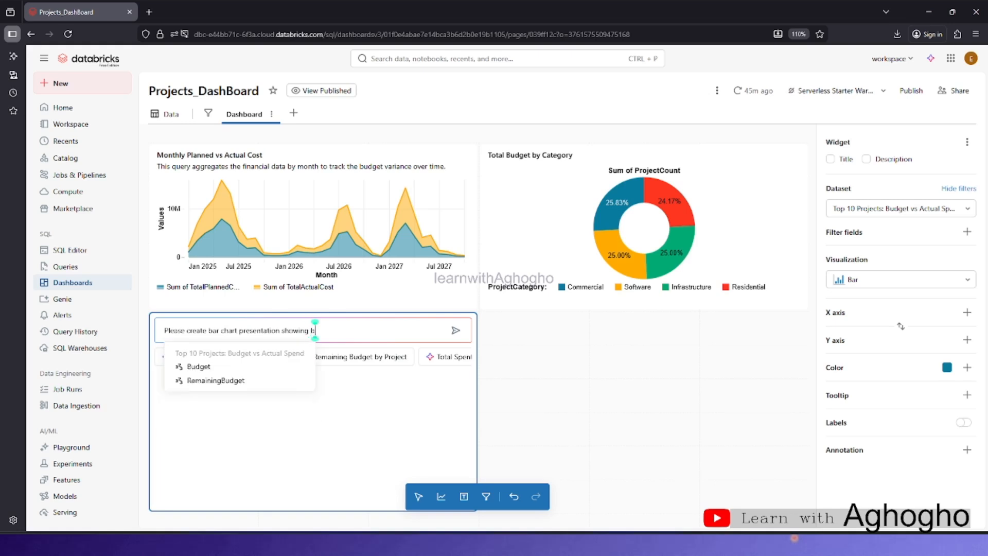
{"action": "type", "text": "udget vs"}
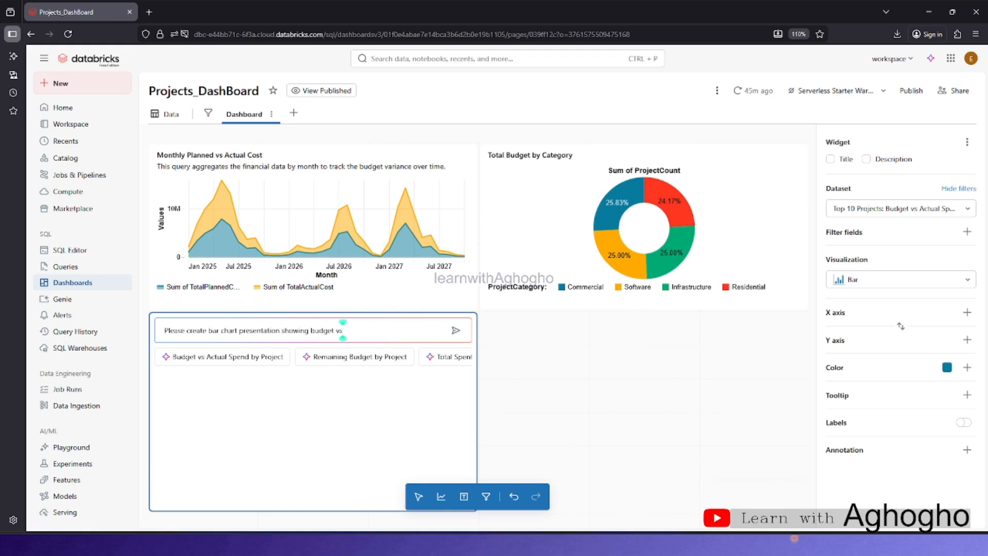
{"action": "type", "text": " actual spe"}
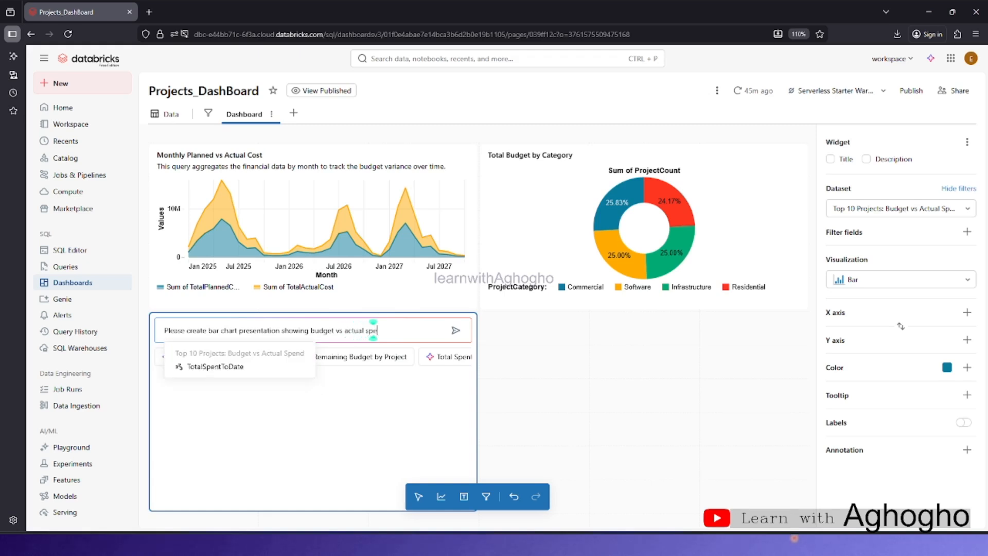
{"action": "type", "text": "nding"}
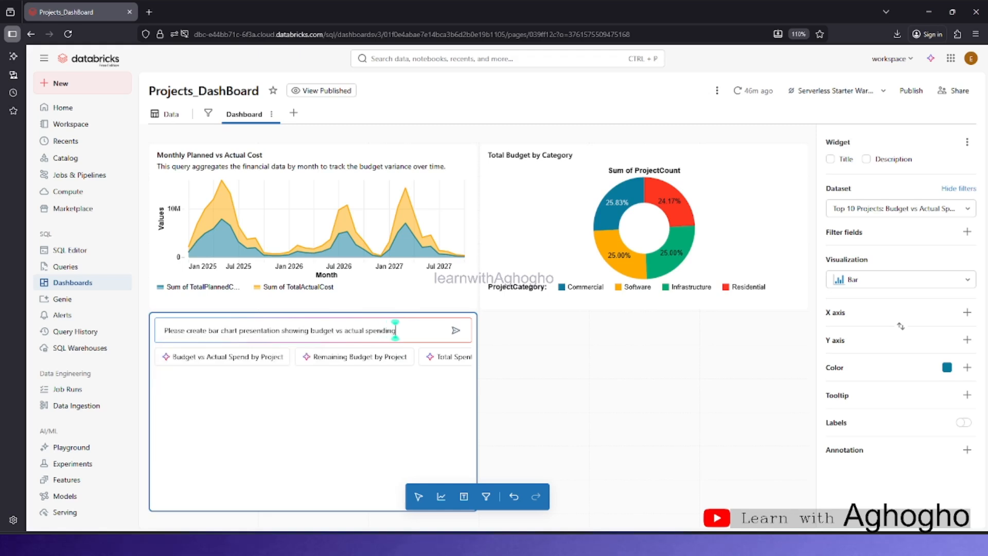
{"action": "type", "text": " (Top"}
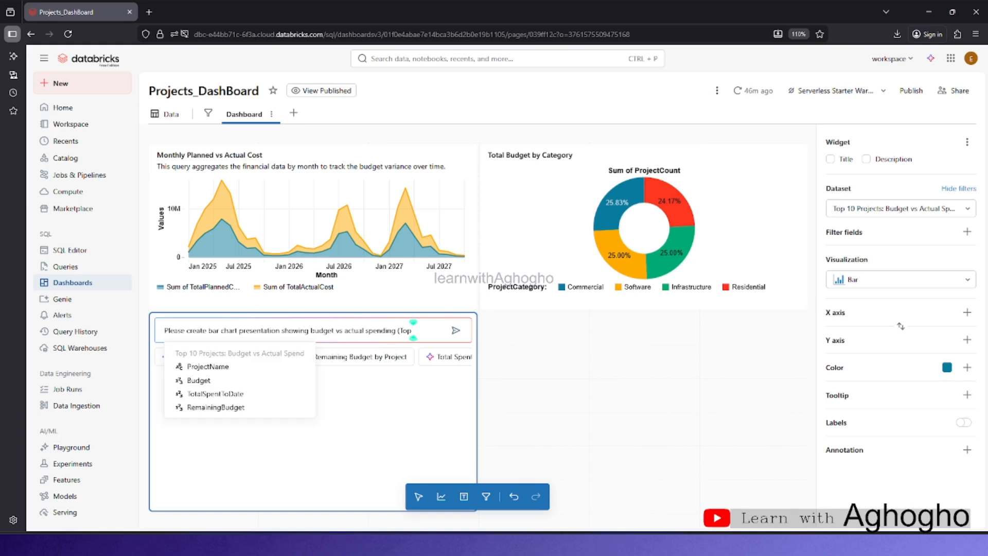
{"action": "type", "text": " 10"}
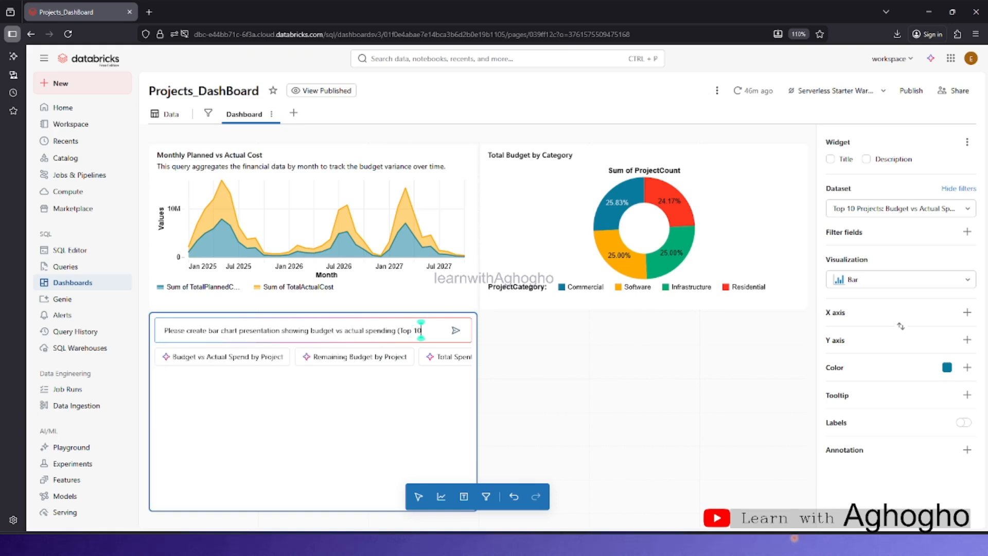
{"action": "type", "text": " P"}
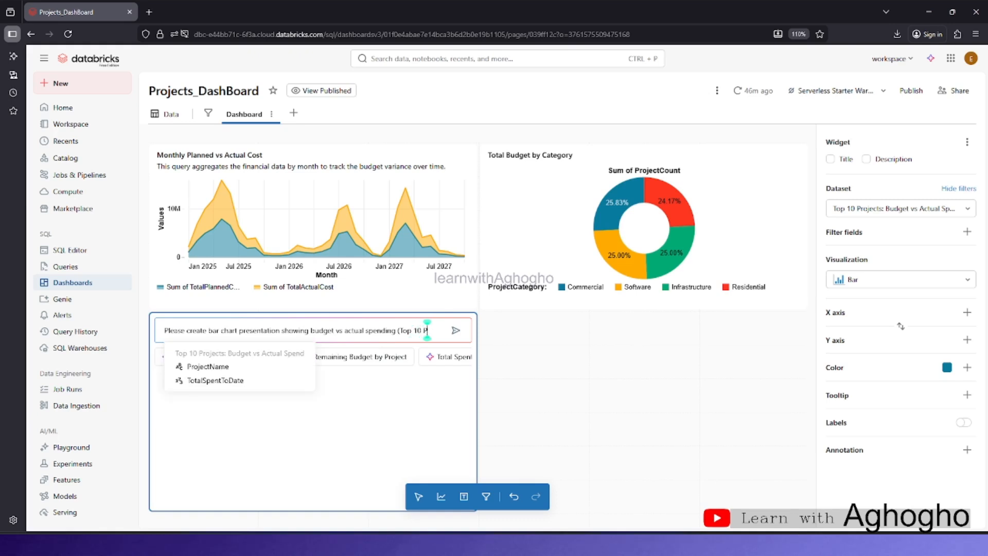
{"action": "type", "text": "ROJECTS"}
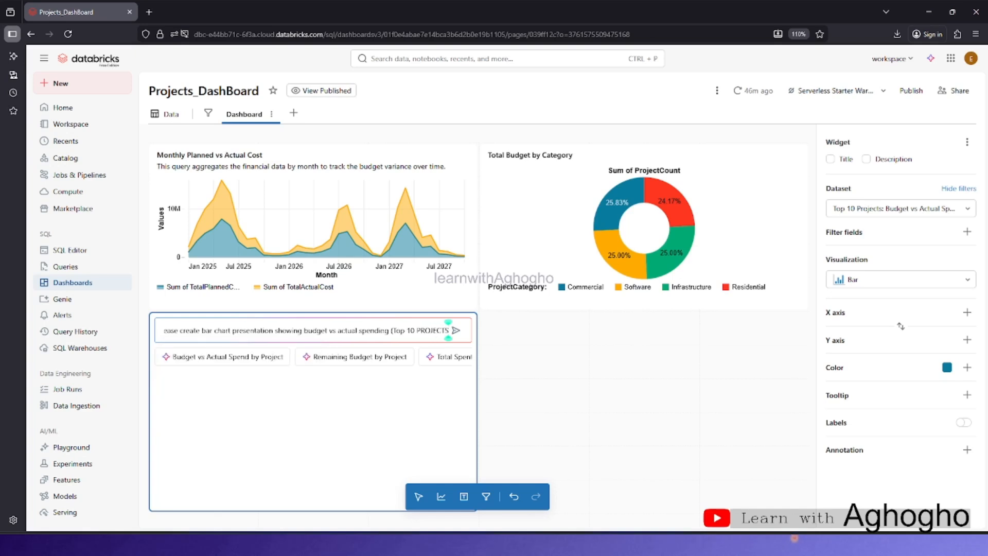
{"action": "type", "text": ")"}
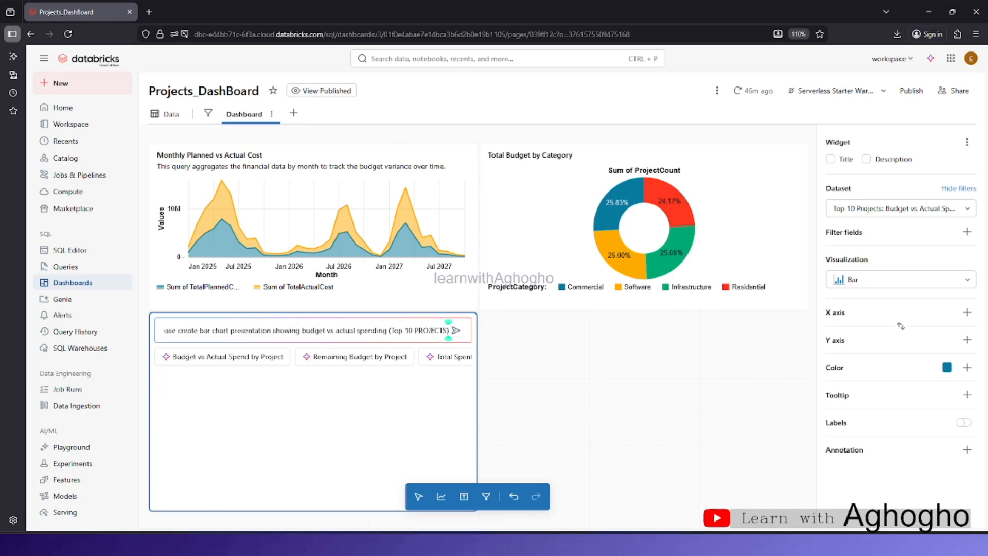
{"action": "key", "text": "Return"}
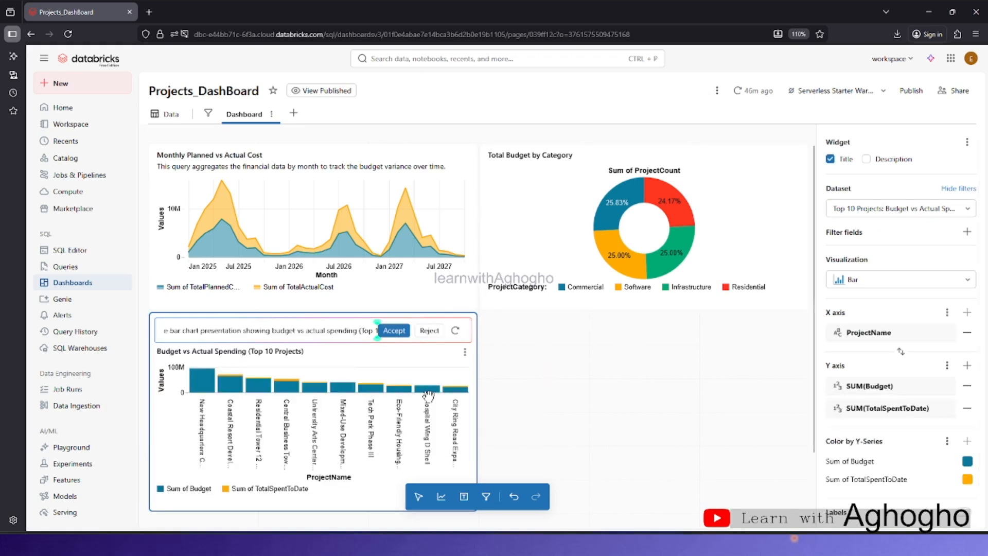
Enlarge the generated Budget vs Actual Spending bar chart to span the full dashboard width and accept the assistant's result.
{"action": "scroll", "coordinate": [448, 386], "scroll_direction": "down", "scroll_amount": 2}
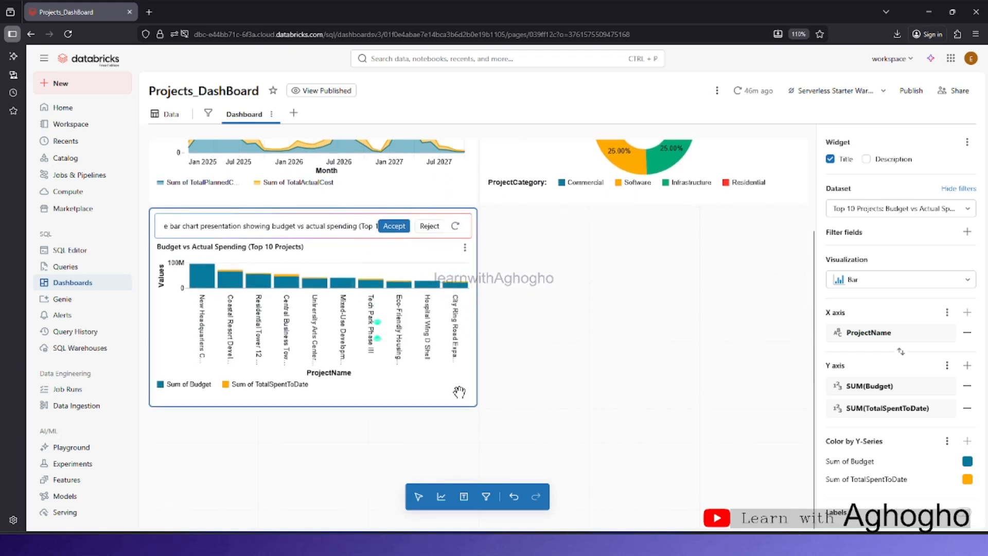
{"action": "left_click_drag", "start_coordinate": [472, 404], "coordinate": [841, 451]}
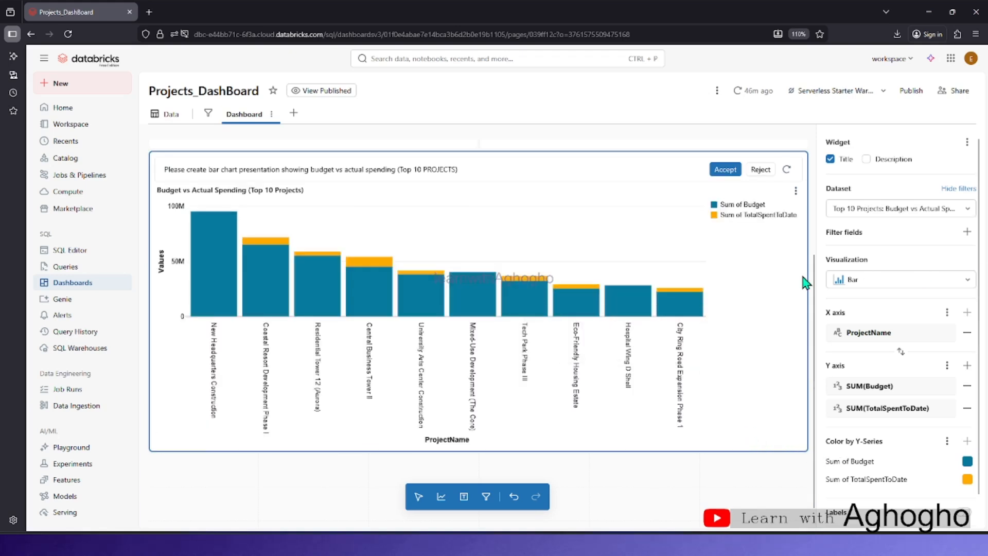
{"action": "mouse_move", "coordinate": [370, 264]}
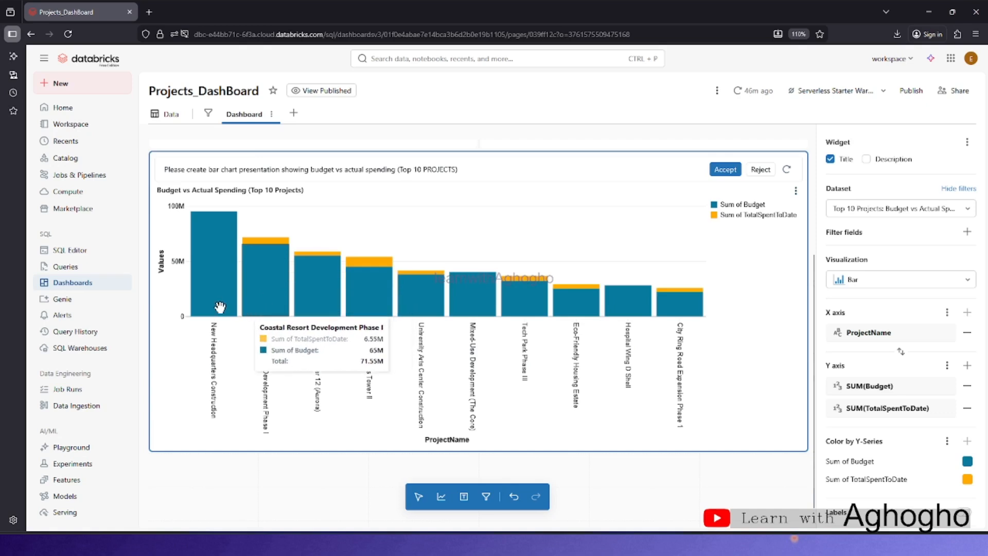
{"action": "scroll", "coordinate": [240, 299], "scroll_direction": "up", "scroll_amount": 3}
{"action": "scroll", "coordinate": [468, 335], "scroll_direction": "down", "scroll_amount": 1}
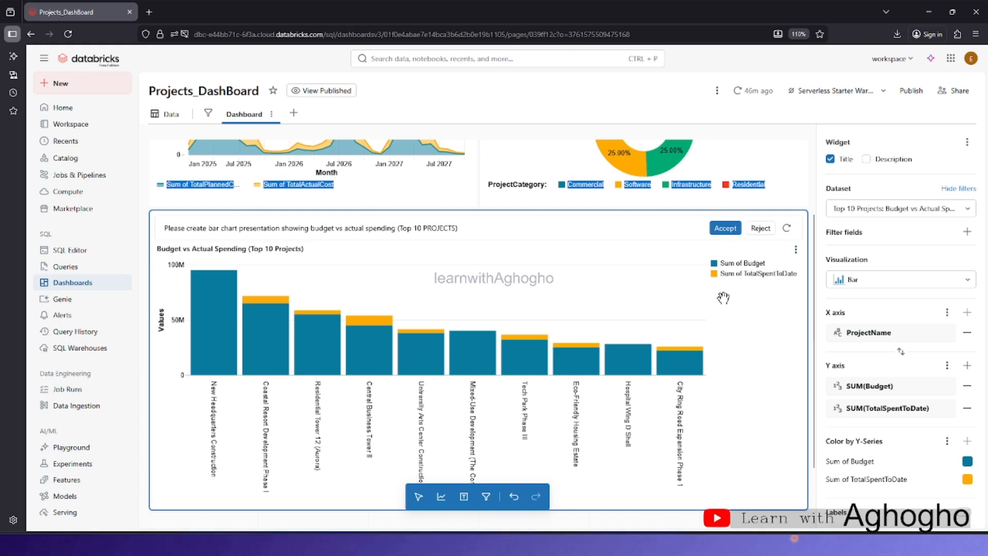
{"action": "left_click", "coordinate": [725, 229]}
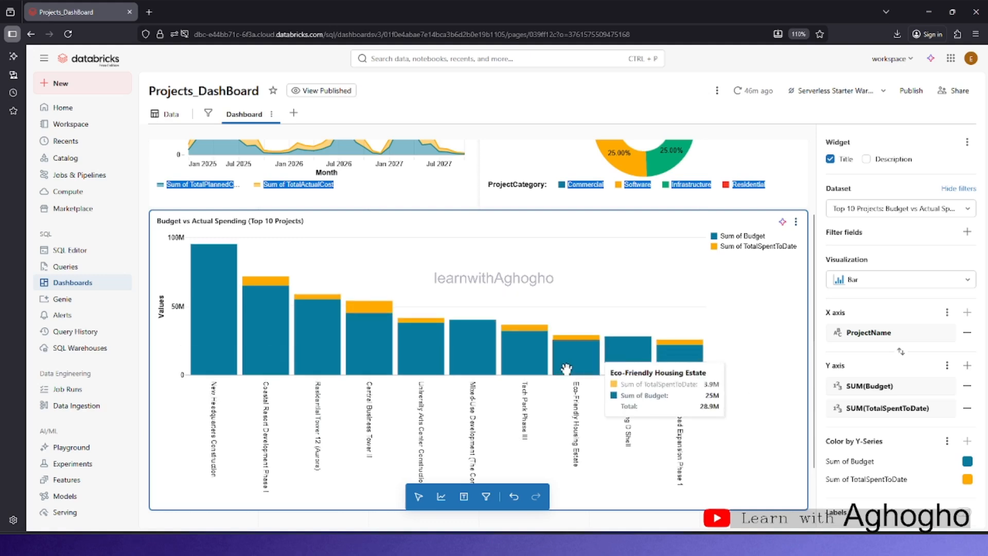
Turn on automatic value labels for the Budget vs Actual Spending bar chart.
{"action": "scroll", "coordinate": [513, 399], "scroll_direction": "down", "scroll_amount": 2}
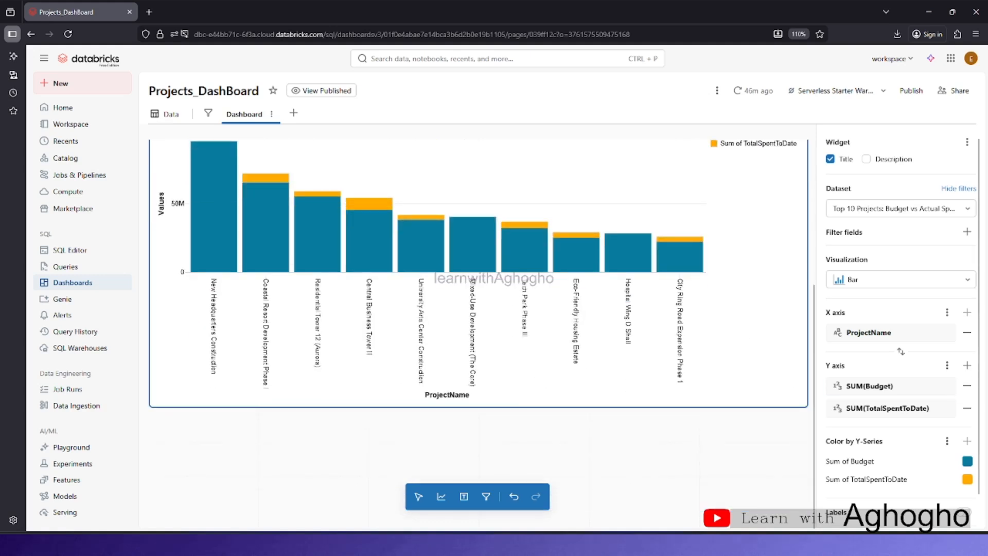
{"action": "left_click", "coordinate": [964, 511]}
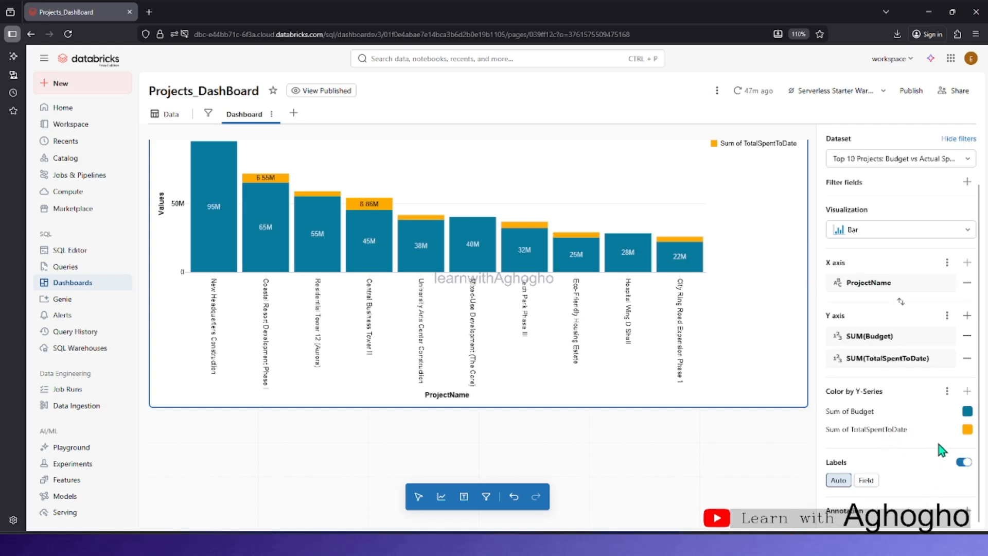
{"action": "left_click", "coordinate": [968, 510]}
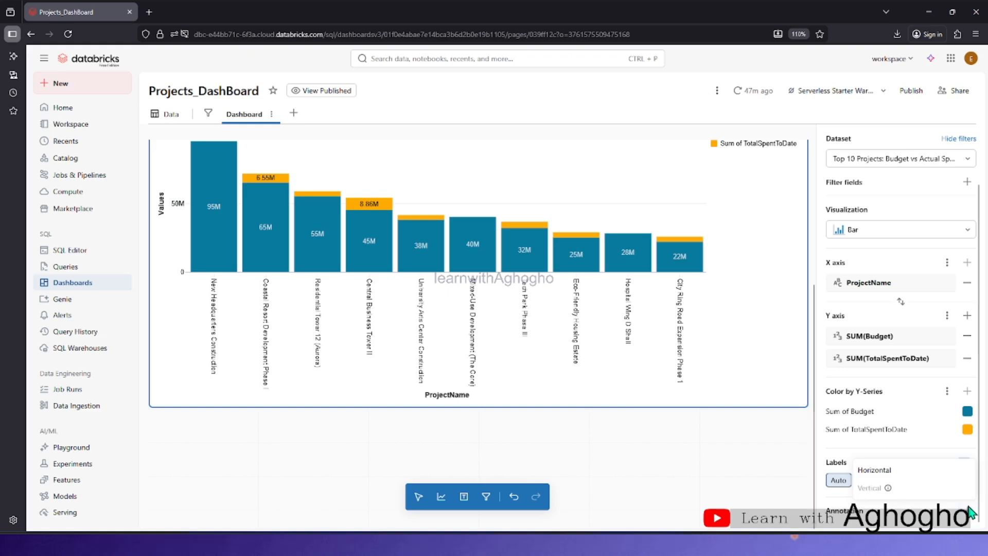
{"action": "left_click", "coordinate": [883, 472]}
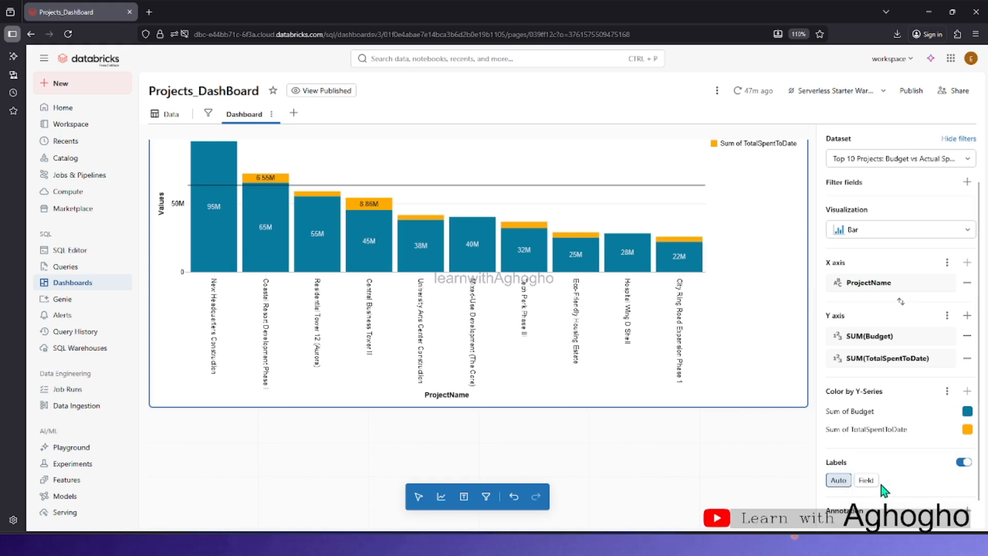
{"action": "scroll", "coordinate": [893, 453], "scroll_direction": "down", "scroll_amount": 1}
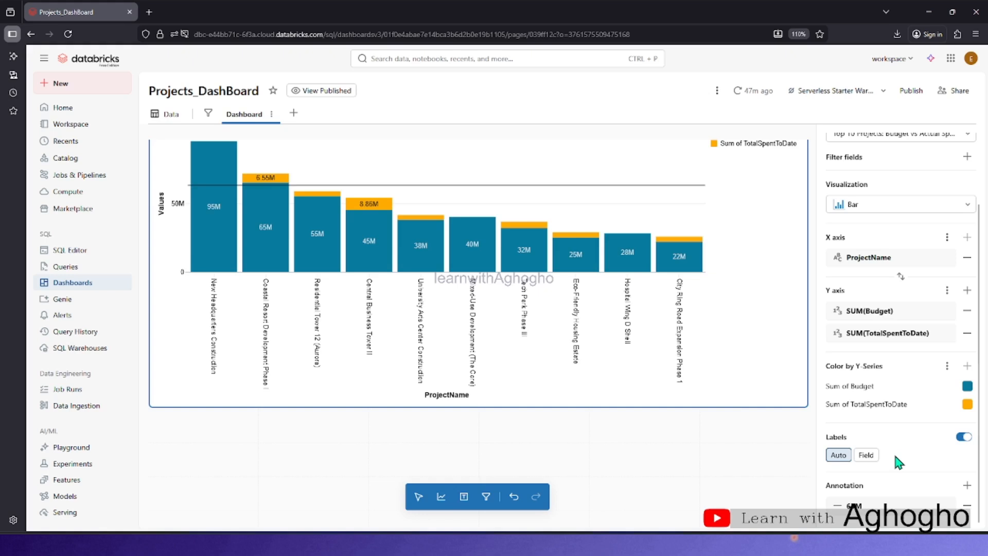
{"action": "left_click", "coordinate": [967, 506]}
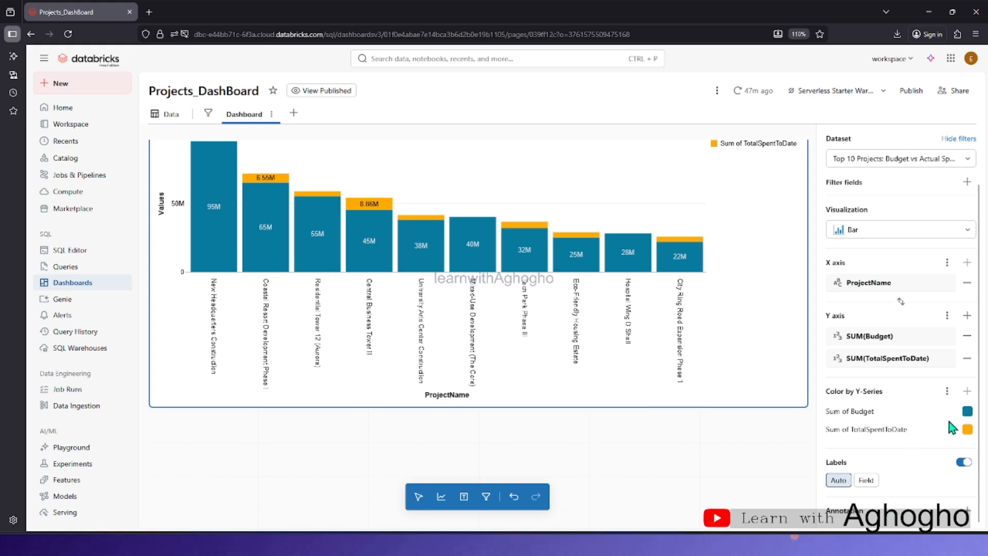
Swap the bar chart's axes to plot SUM(Budget) and SUM(TotalSpentToDate) horizontally against ProjectName.
{"action": "left_click", "coordinate": [900, 301]}
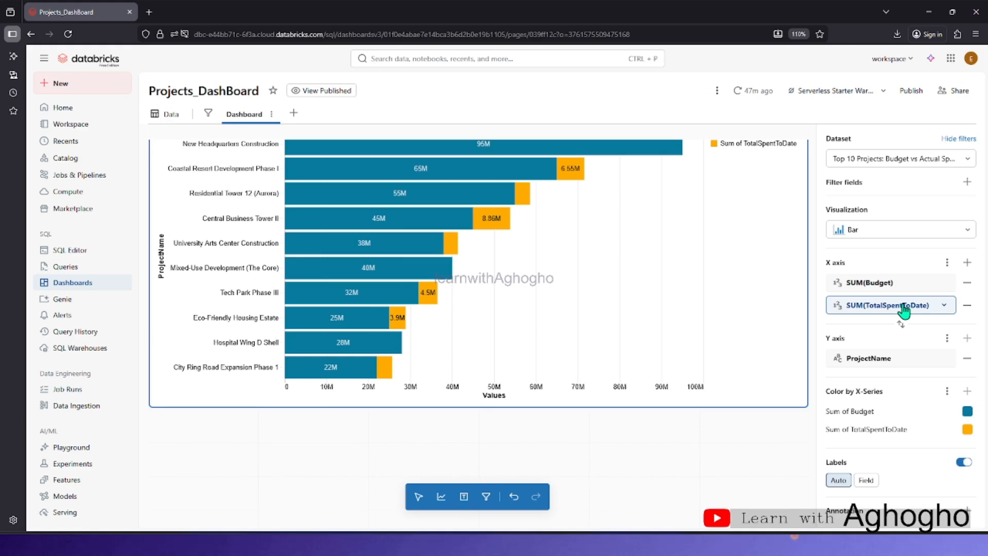
{"action": "scroll", "coordinate": [404, 373], "scroll_direction": "up", "scroll_amount": 2}
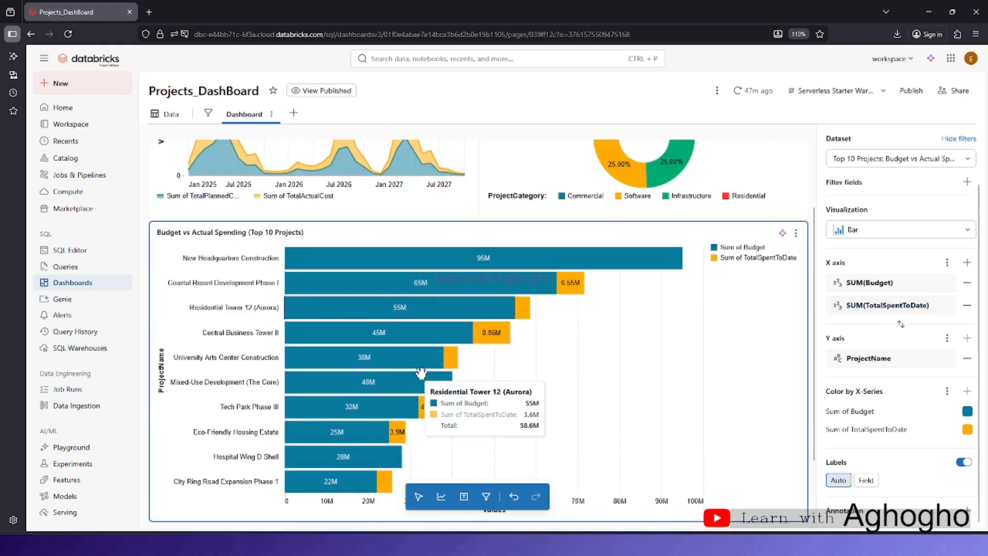
{"action": "scroll", "coordinate": [421, 371], "scroll_direction": "down", "scroll_amount": 1}
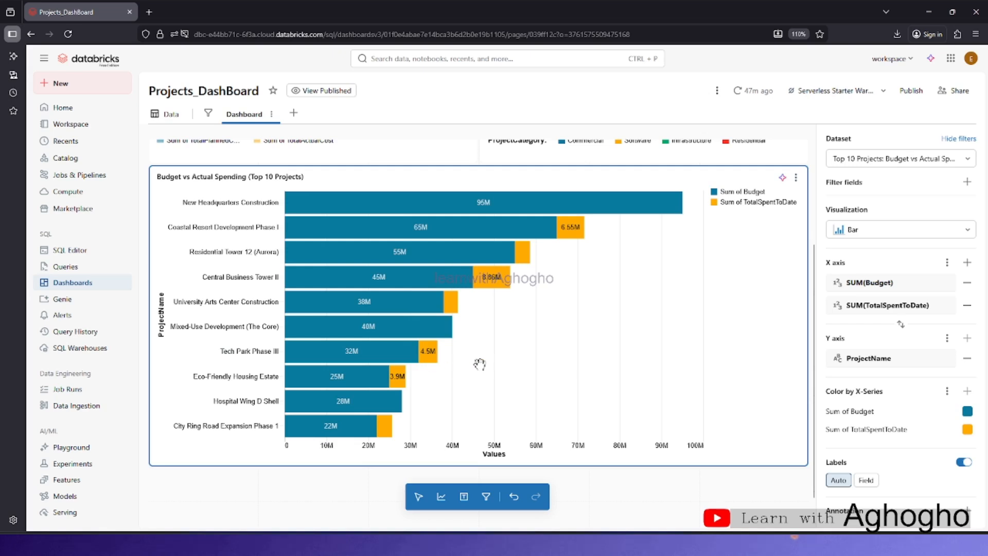
{"action": "scroll", "coordinate": [480, 364], "scroll_direction": "up", "scroll_amount": 1}
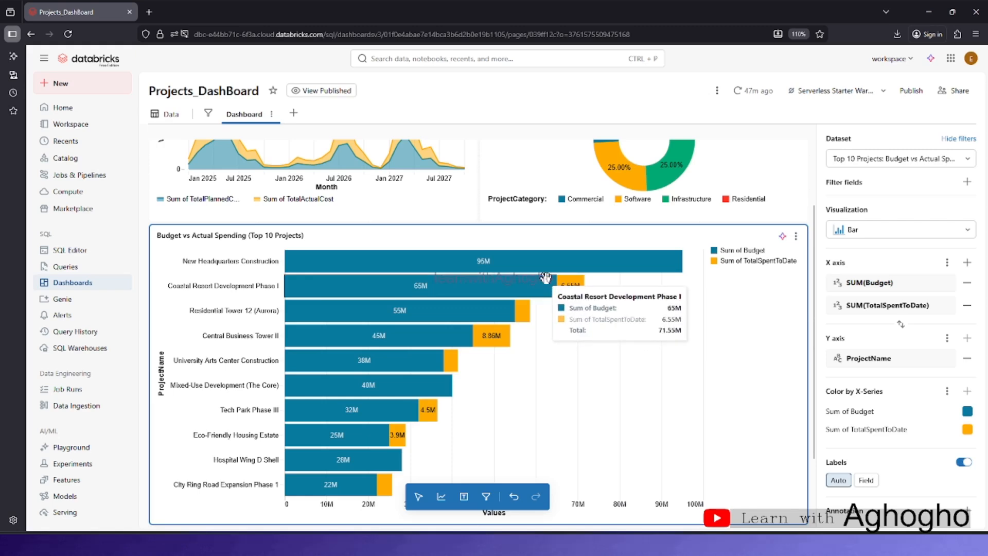
Examine the overall dashboard layout and the project bars in the Budget vs Actual Spending chart.
{"action": "key", "text": "ctrl+minus"}
{"action": "key", "text": "ctrl+minus"}
{"action": "key", "text": "ctrl+minus"}
{"action": "key", "text": "ctrl+minus"}
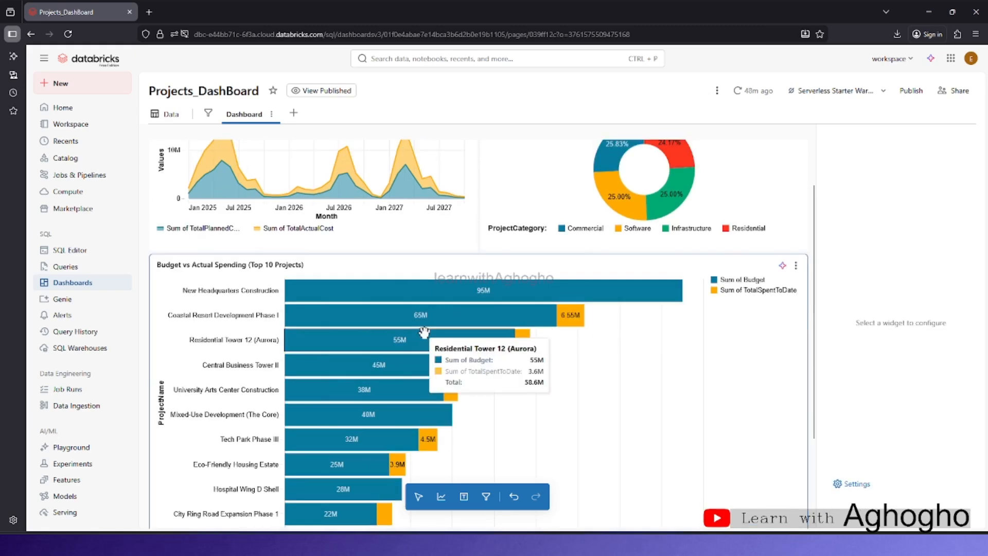
{"action": "key", "text": "ctrl+plus"}
{"action": "key", "text": "ctrl+plus"}
{"action": "key", "text": "ctrl+plus"}
{"action": "key", "text": "ctrl+plus"}
{"action": "key", "text": "ctrl+plus"}
{"action": "key", "text": "ctrl+plus"}
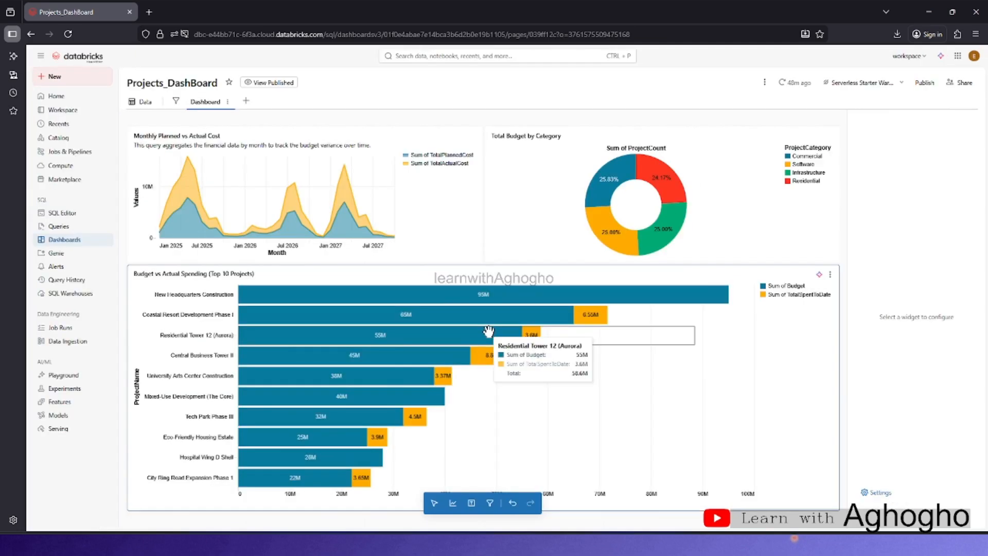
{"action": "scroll", "coordinate": [502, 325], "scroll_direction": "down", "scroll_amount": 5}
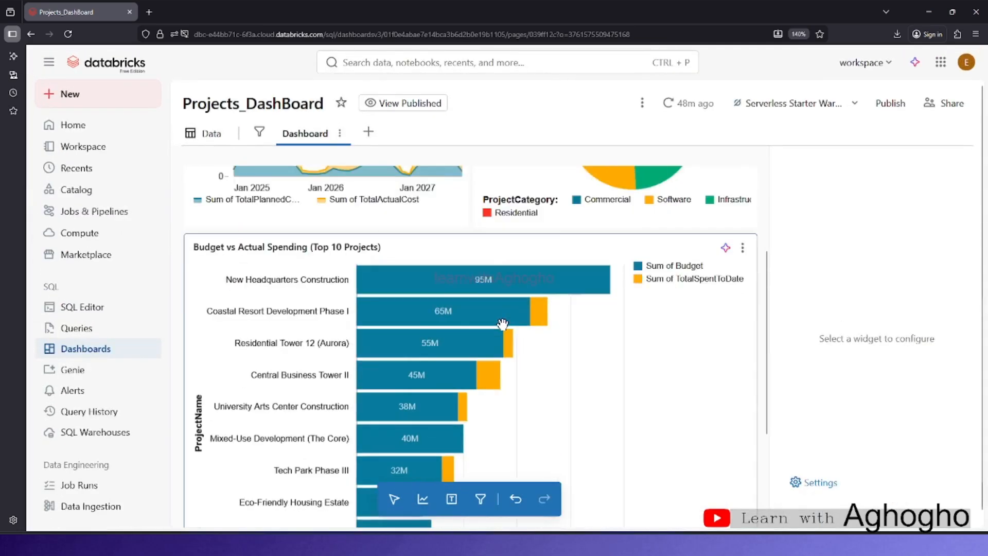
{"action": "scroll", "coordinate": [494, 330], "scroll_direction": "up", "scroll_amount": 2}
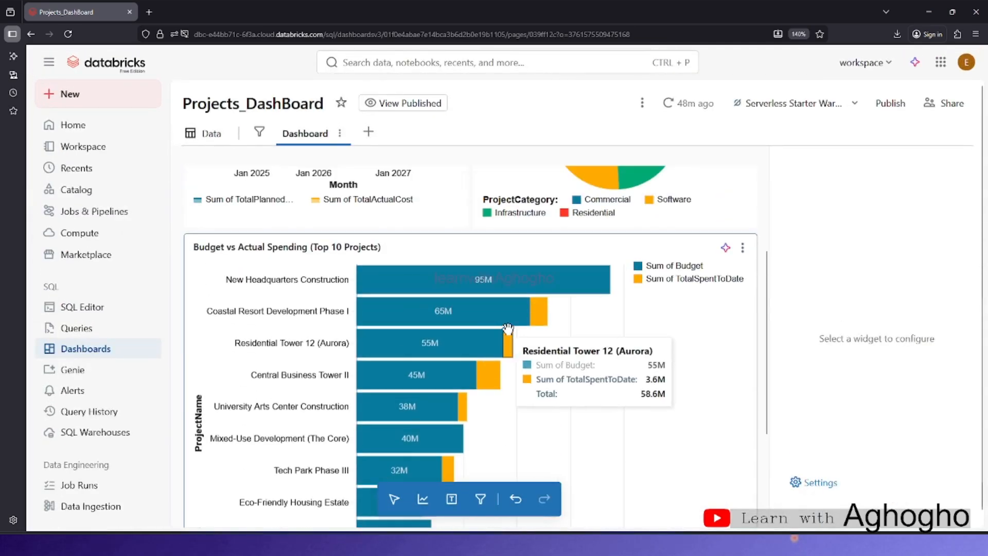
{"action": "scroll", "coordinate": [507, 333], "scroll_direction": "down", "scroll_amount": 5}
{"action": "scroll", "coordinate": [506, 335], "scroll_direction": "up", "scroll_amount": 3}
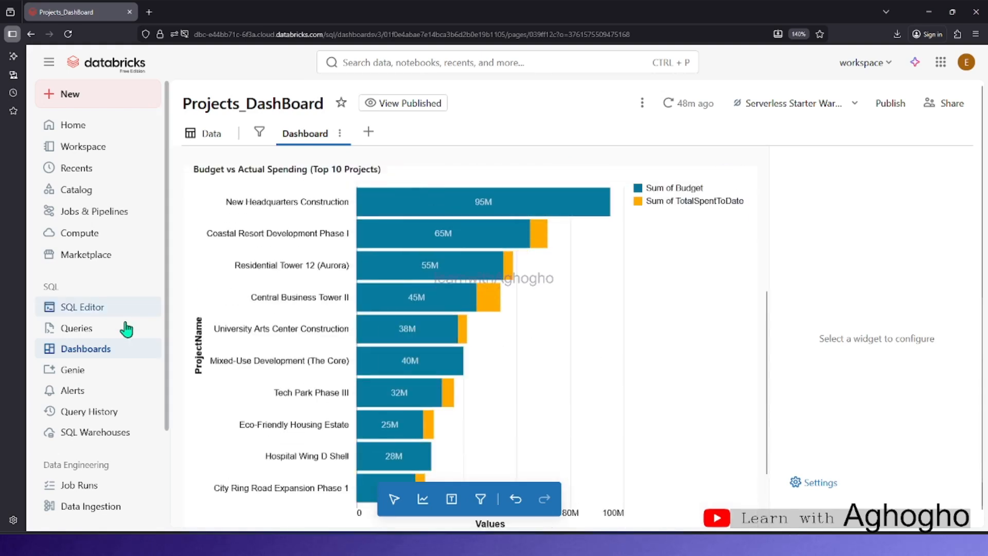
Reopen the Projects_DashBoard draft for editing and create a new blank SQL dataset for it.
{"action": "left_click", "coordinate": [92, 311]}
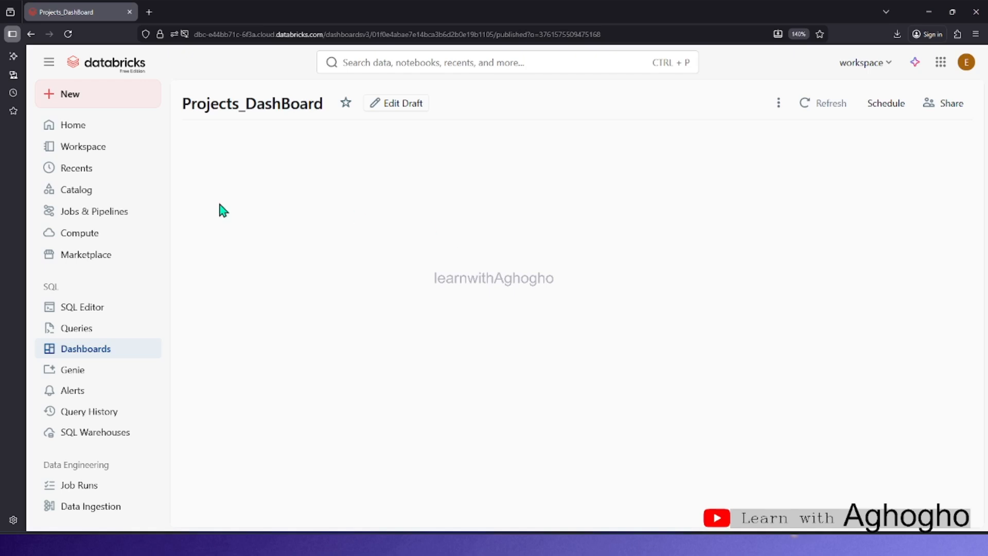
{"action": "left_click", "coordinate": [378, 104]}
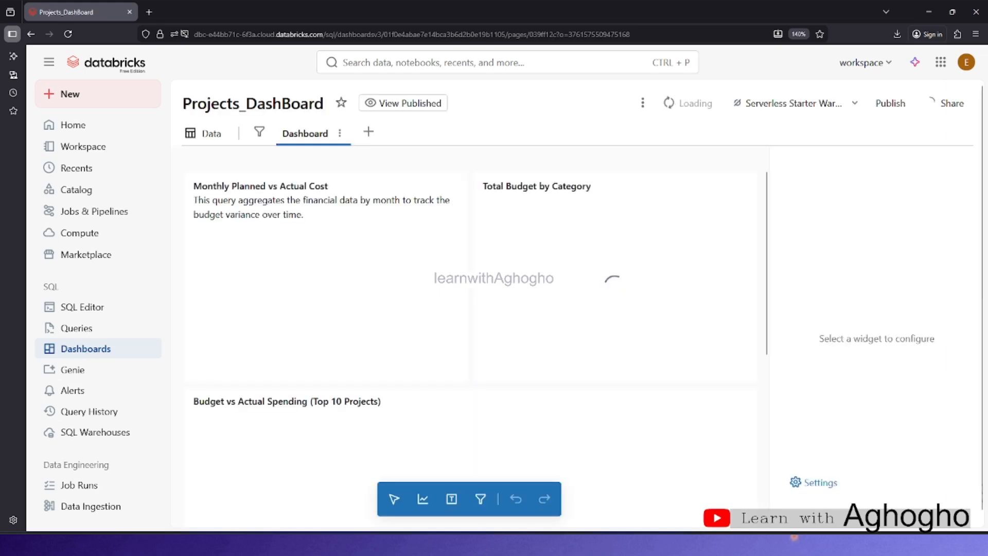
{"action": "scroll", "coordinate": [498, 292], "scroll_direction": "down", "scroll_amount": 3}
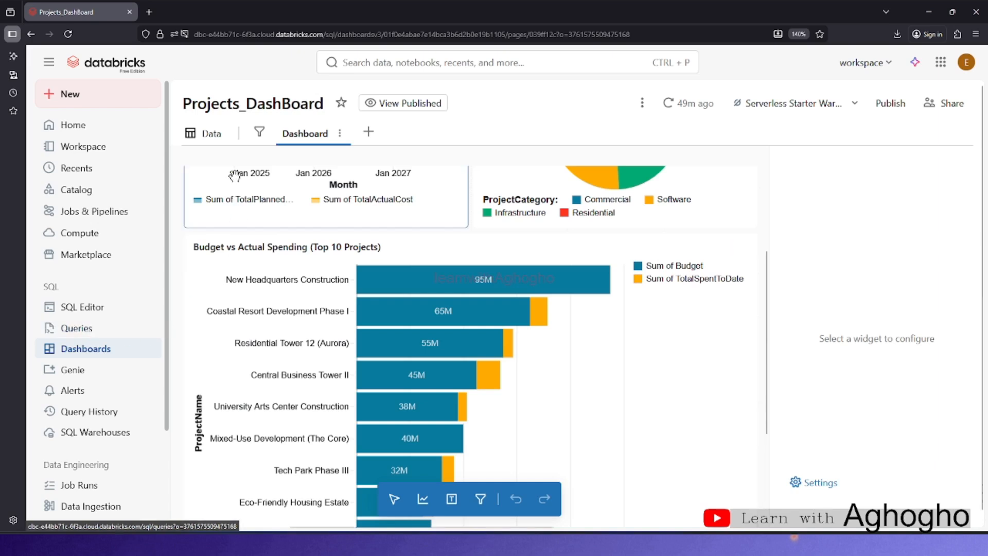
{"action": "left_click", "coordinate": [204, 134]}
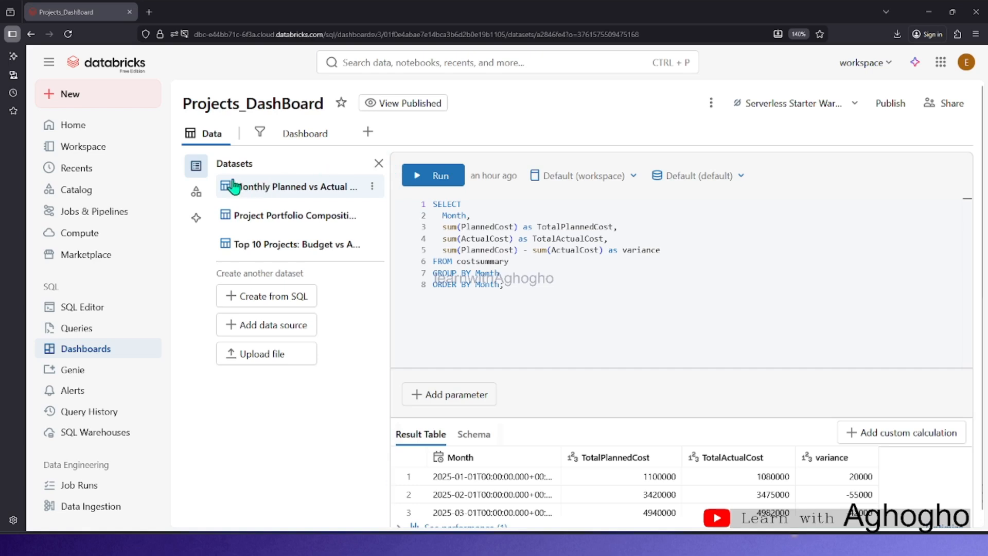
{"action": "left_click", "coordinate": [304, 247]}
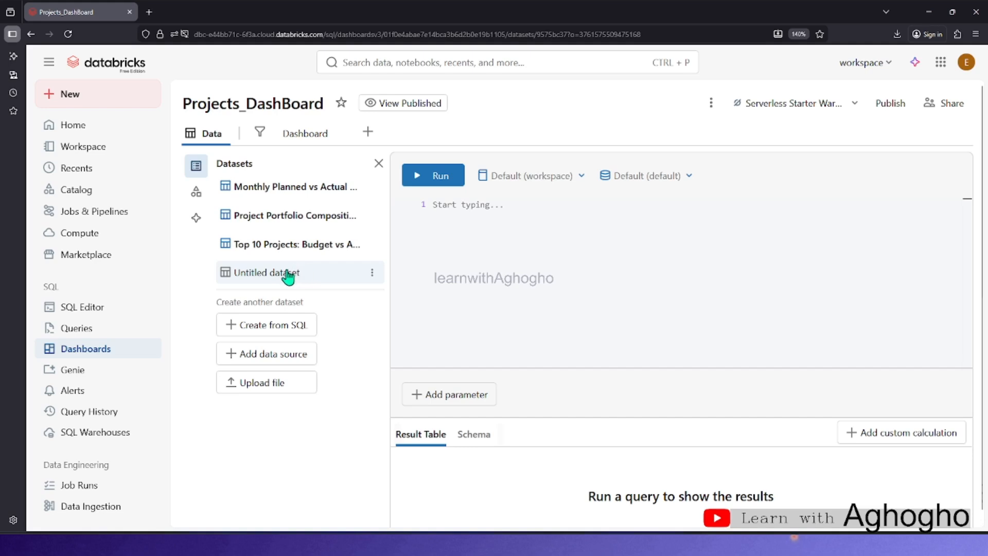
Rename the untitled dataset to Operational Task Status Summary.
{"action": "right_click", "coordinate": [288, 274]}
{"action": "left_click", "coordinate": [389, 298]}
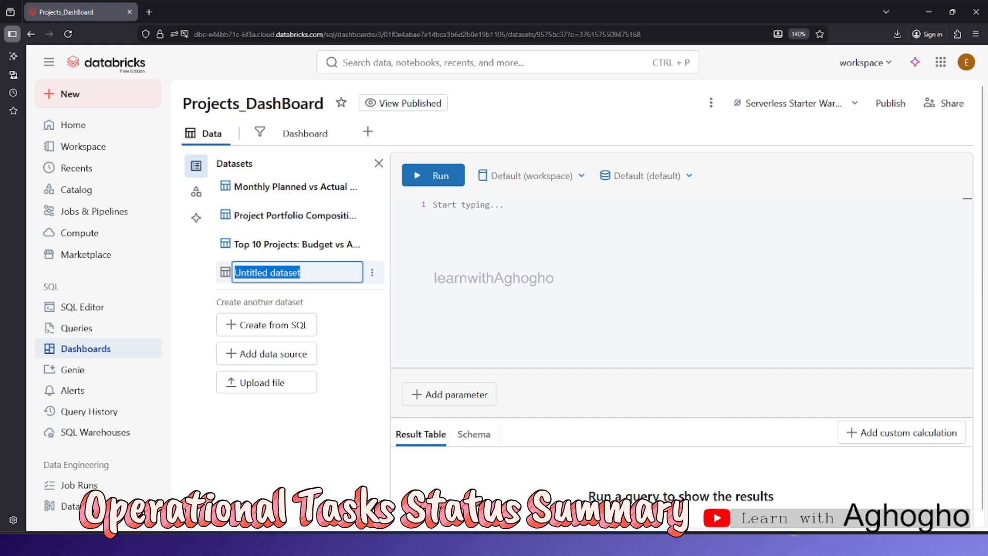
{"action": "left_click_drag", "start_coordinate": [308, 267], "coordinate": [199, 271]}
{"action": "type", "text": "oPl"}
{"action": "key", "text": "BackSpace"}
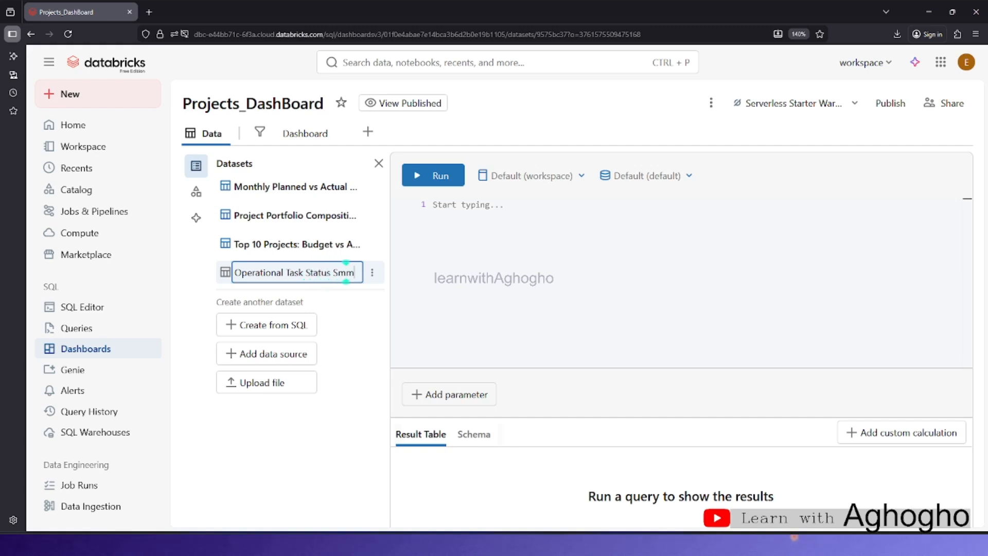
{"action": "type", "text": "mary"}
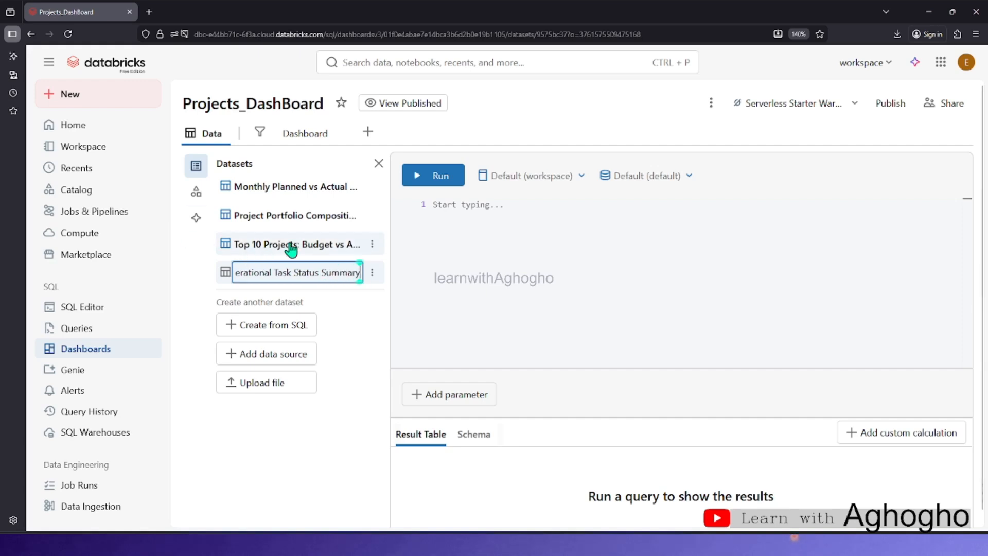
Write and run a query on tasks returning COUNT(TaskID) AS NumberOfTasks and SUM(Cost) AS TotalTaskValue, grouped by Status, ordered by NumberOfTasks descending.
{"action": "left_click", "coordinate": [446, 215]}
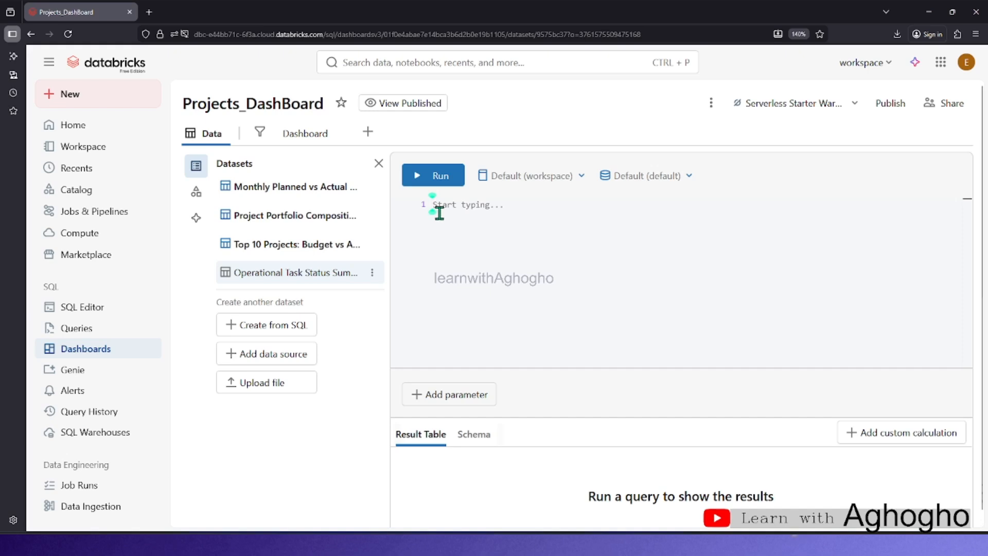
{"action": "type", "text": "SELECT     Status,     COUNT(TaskID) AS NumberOfTasks,     SUM(Cost) AS TotalTaskValue FROM tasks GROUP BY Status ORDER BY NumberOfTasks DESC;"}
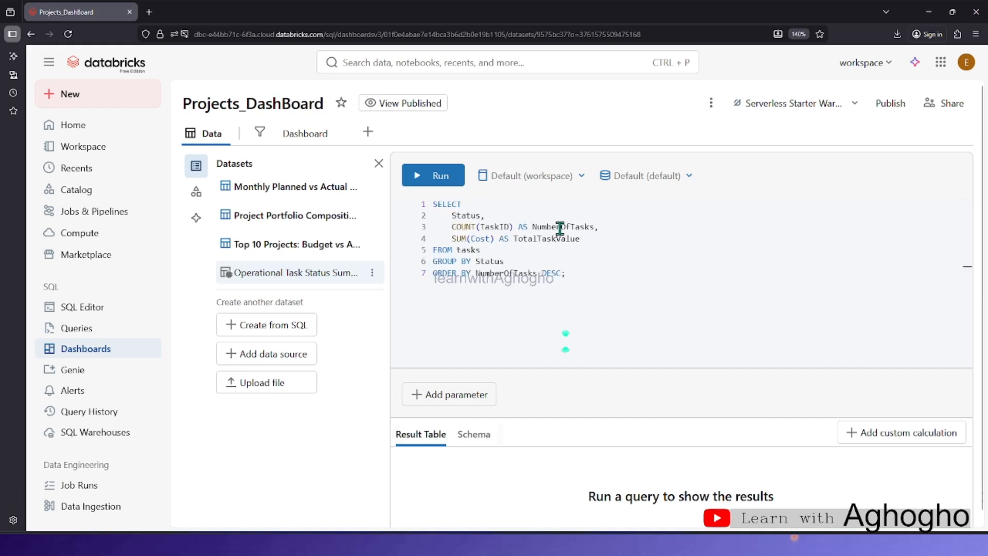
{"action": "left_click", "coordinate": [439, 175]}
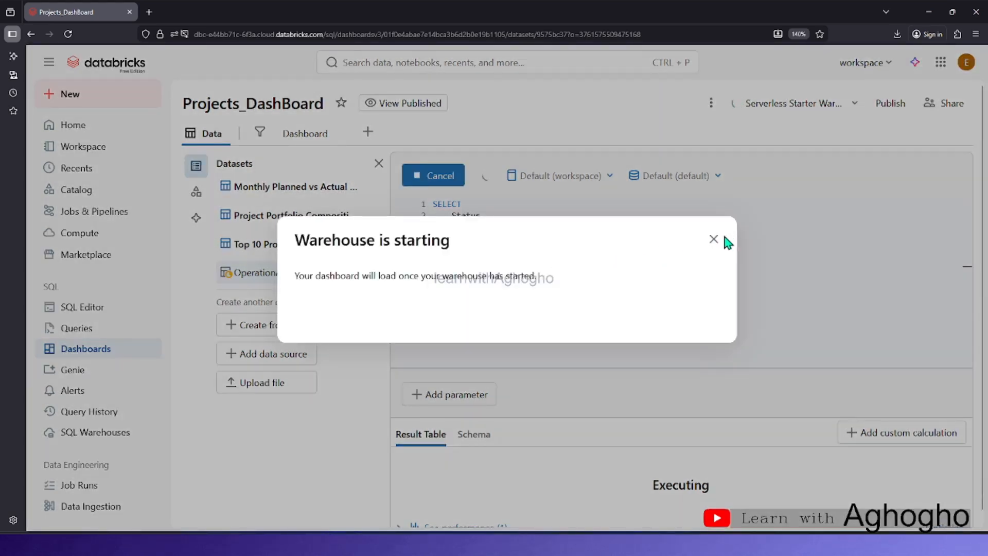
{"action": "left_click", "coordinate": [713, 236]}
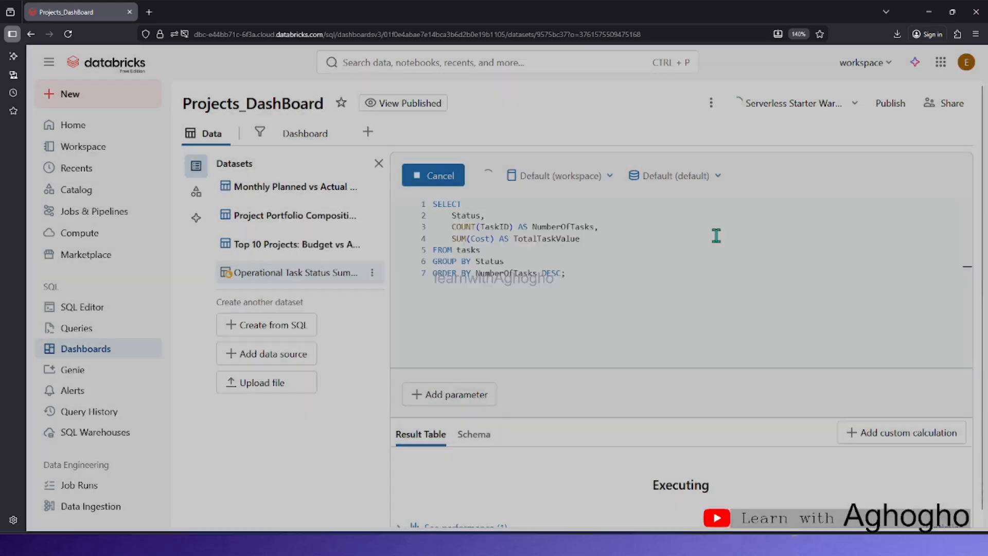
{"action": "left_click", "coordinate": [489, 239]}
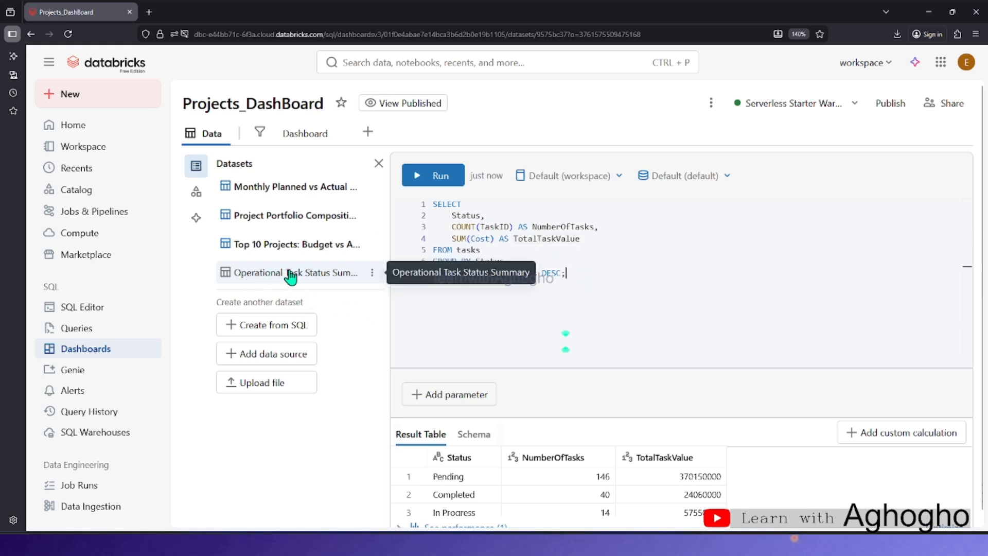
Place a new visualization widget below the Budget vs Actual Spending chart and set its dataset to Operational Task Status Summary.
{"action": "left_click", "coordinate": [306, 148]}
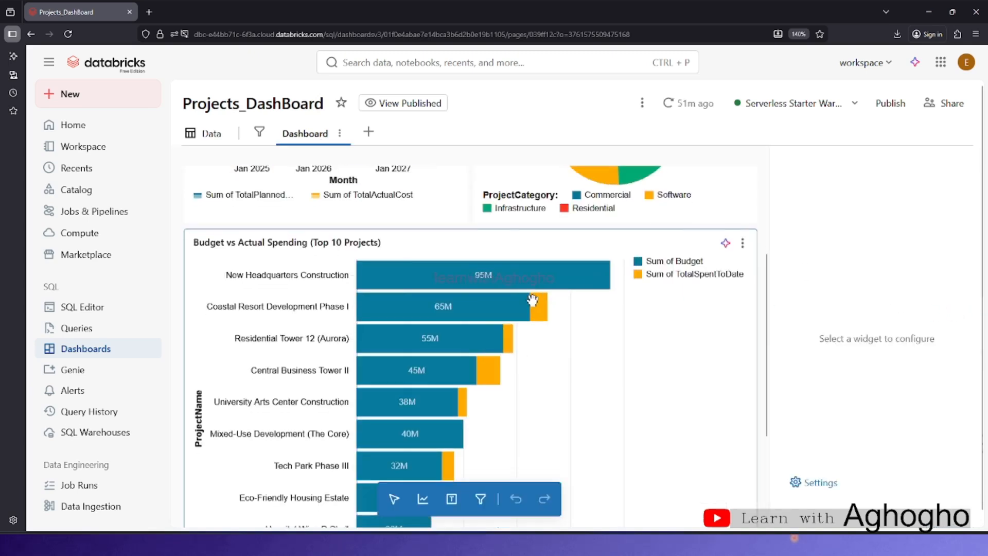
{"action": "scroll", "coordinate": [530, 301], "scroll_direction": "down", "scroll_amount": 3}
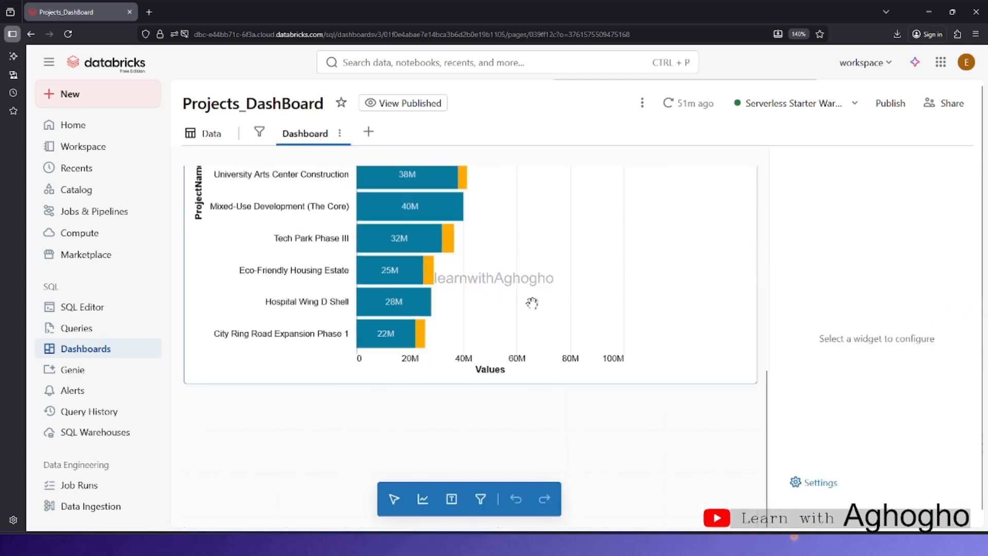
{"action": "left_click", "coordinate": [422, 498]}
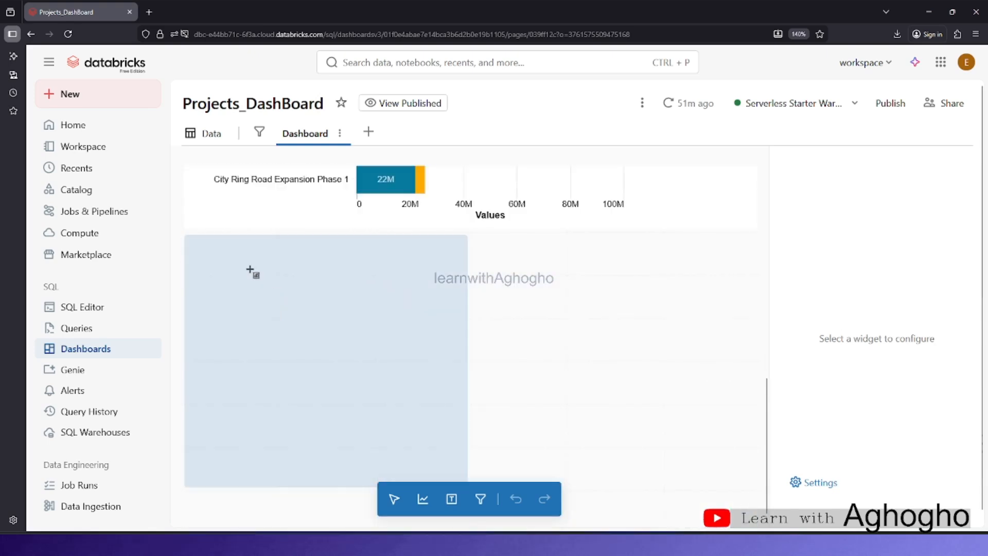
{"action": "left_click", "coordinate": [390, 277]}
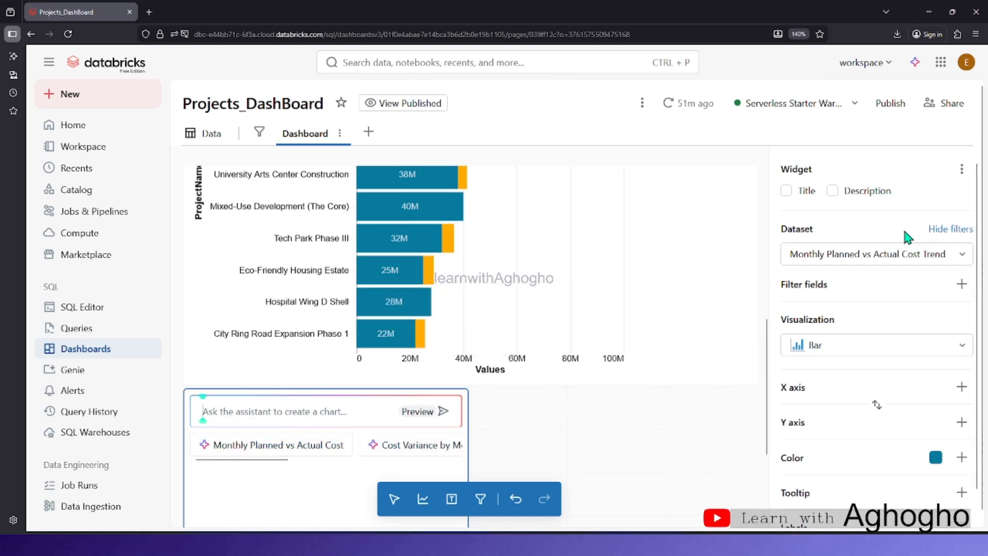
{"action": "left_click", "coordinate": [916, 253]}
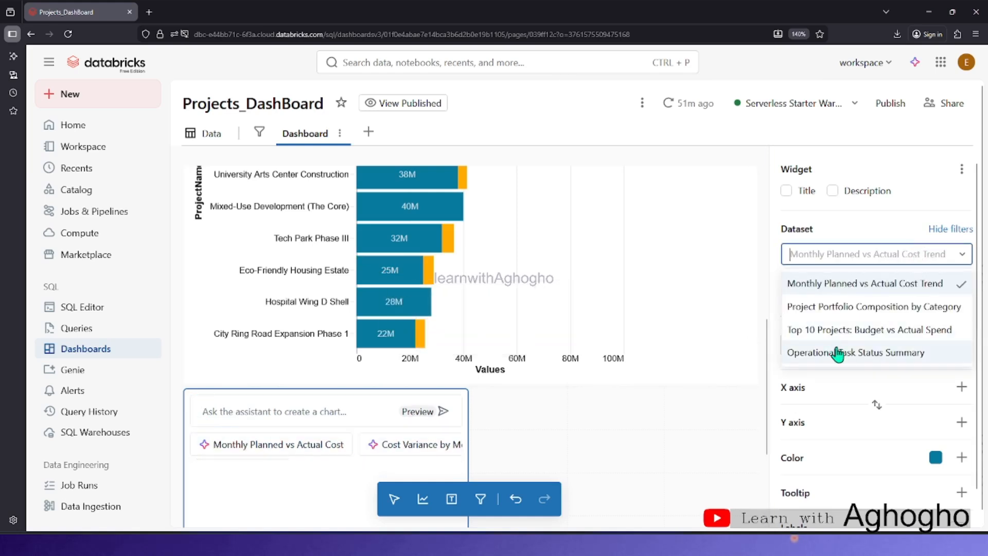
{"action": "scroll", "coordinate": [869, 252], "scroll_direction": "down", "scroll_amount": 1}
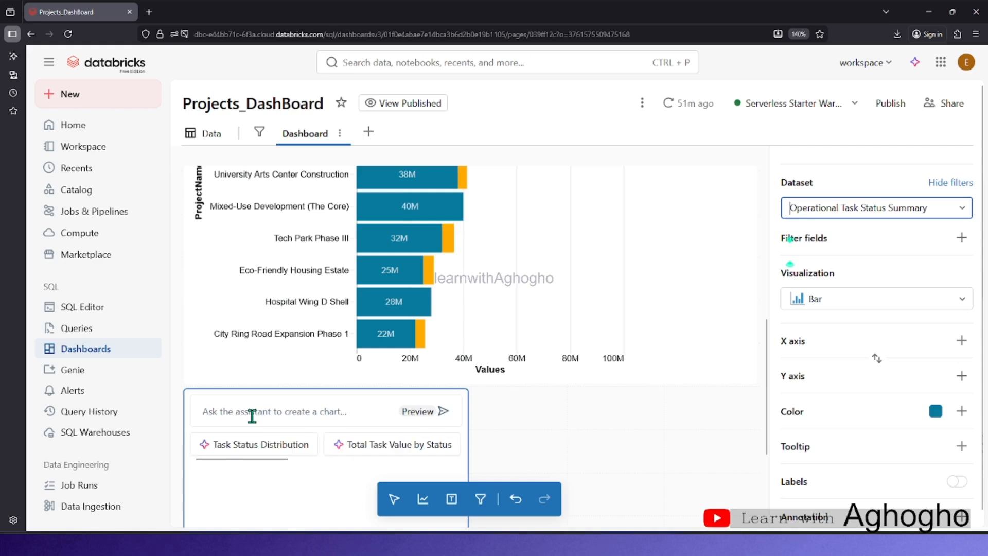
{"action": "scroll", "coordinate": [262, 410], "scroll_direction": "down", "scroll_amount": 3}
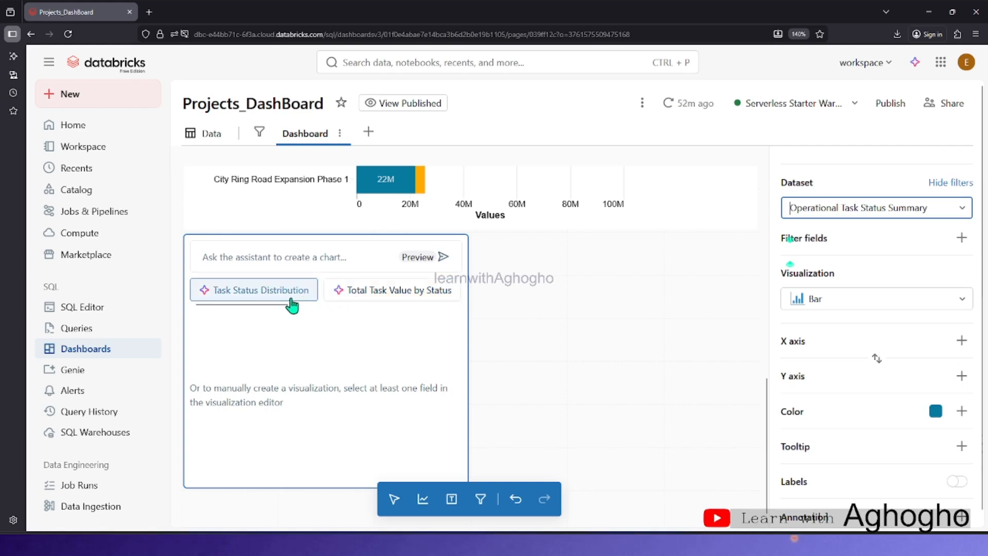
Generate the assistant's suggested Task Status Distribution chart and change its visualization type to Bar.
{"action": "left_click", "coordinate": [292, 306]}
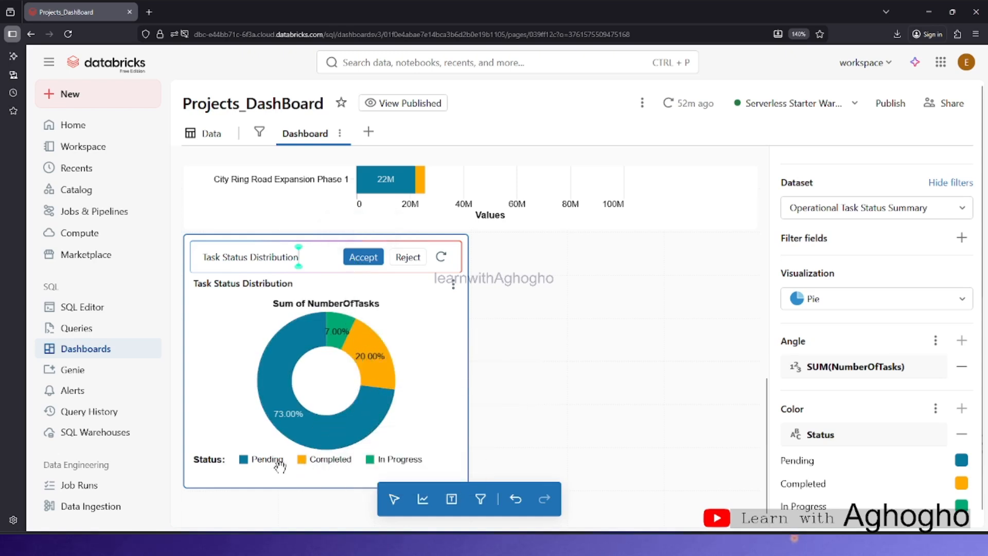
{"action": "left_click", "coordinate": [855, 301]}
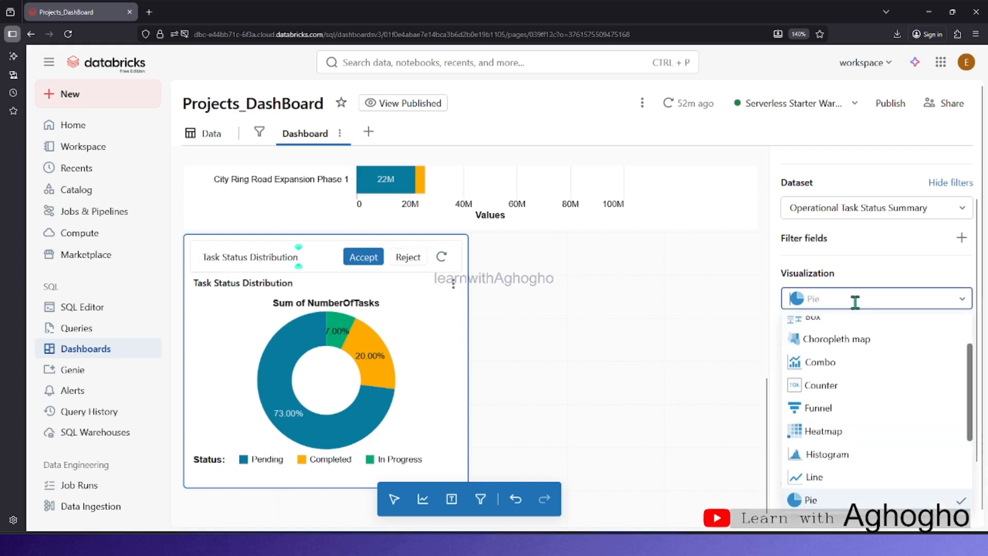
{"action": "scroll", "coordinate": [864, 370], "scroll_direction": "up", "scroll_amount": 2}
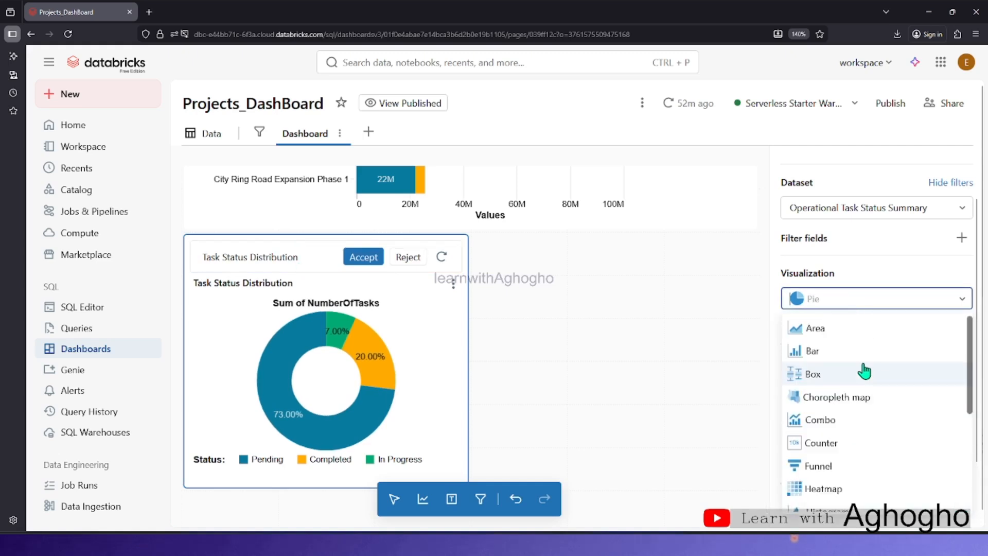
{"action": "left_click", "coordinate": [835, 354]}
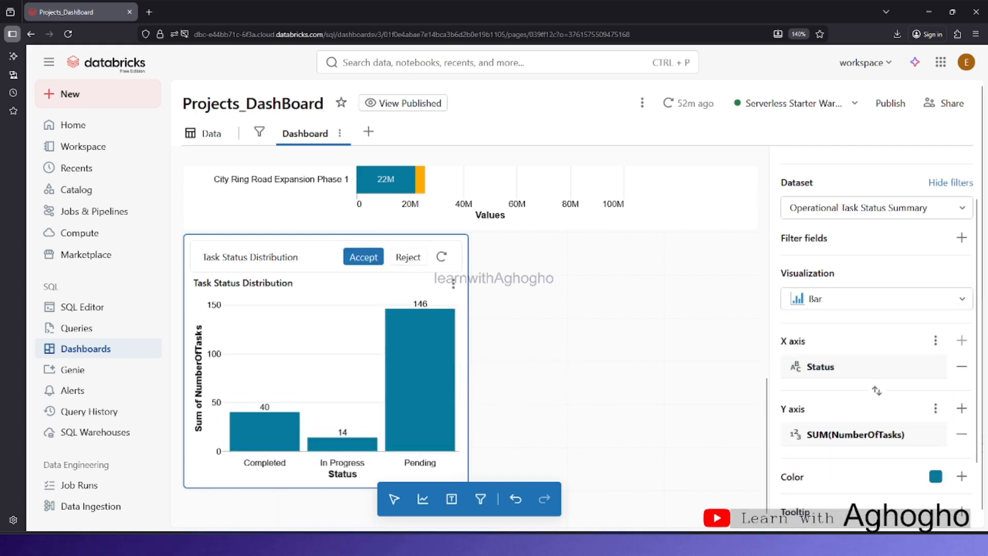
Try to color the Task Status Distribution bars light blue and deselect the widget.
{"action": "left_click", "coordinate": [936, 476]}
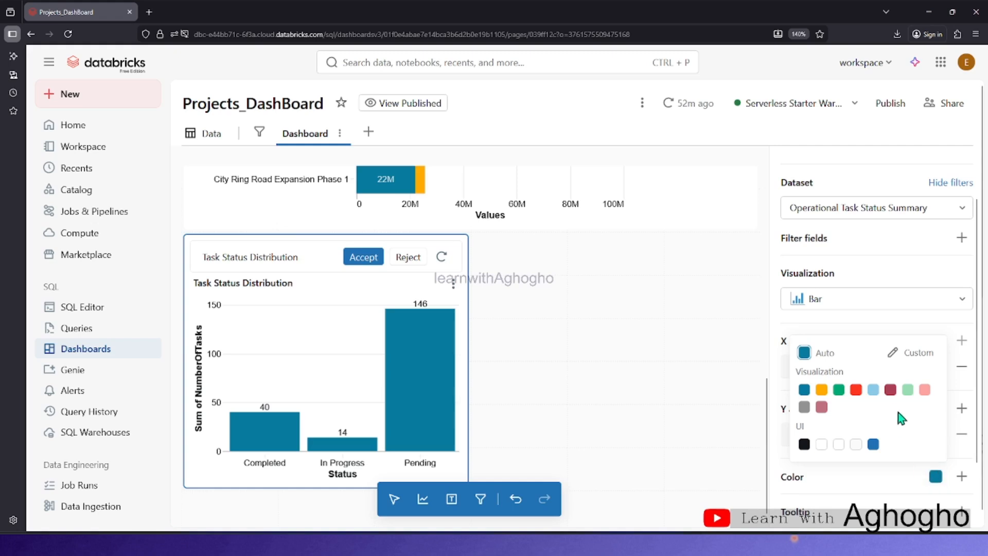
{"action": "left_click", "coordinate": [873, 390]}
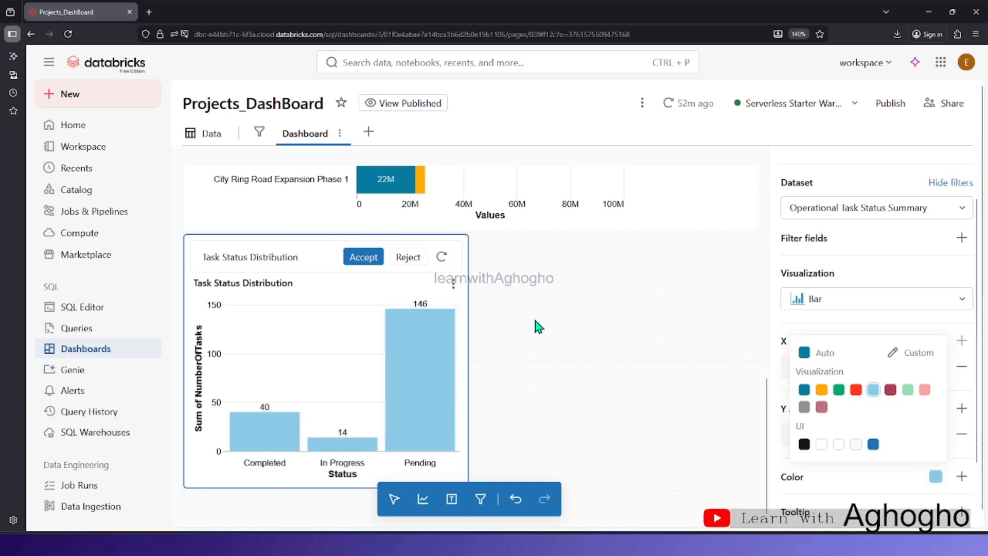
{"action": "scroll", "coordinate": [538, 322], "scroll_direction": "down", "scroll_amount": 2}
{"action": "left_click", "coordinate": [623, 350]}
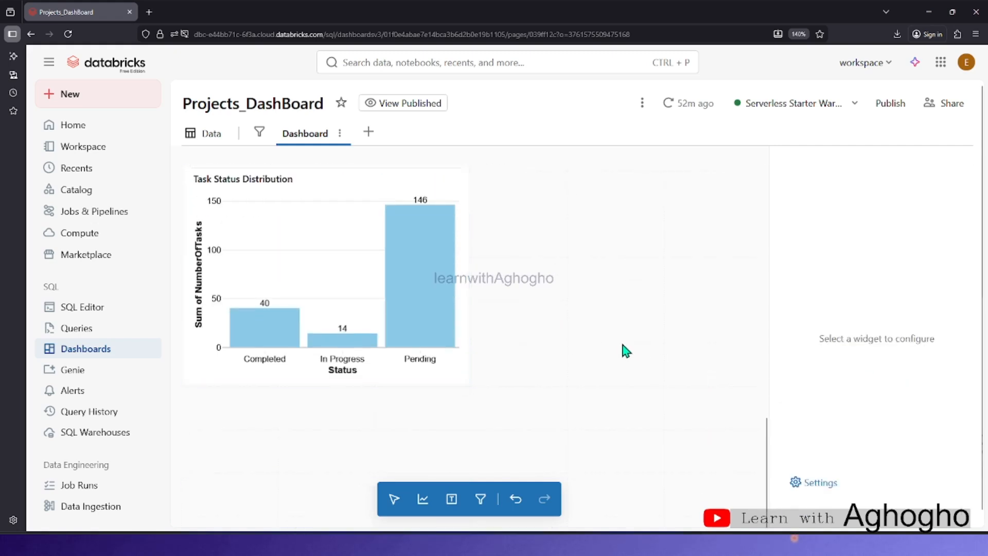
Select the Pending bar in the Task Status Distribution chart, set the bar color to orange, and select the In Progress bar.
{"action": "left_click", "coordinate": [426, 360]}
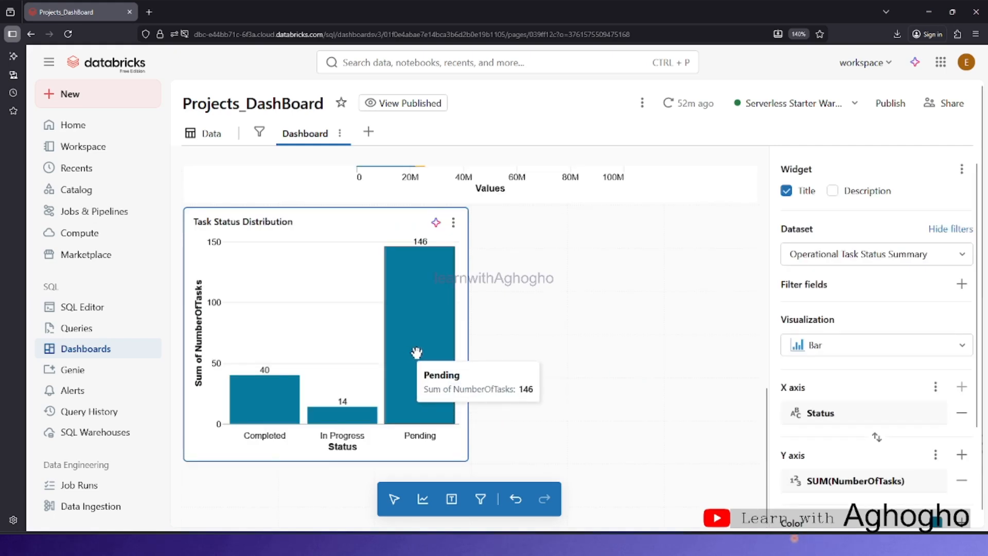
{"action": "left_click", "coordinate": [416, 353]}
{"action": "scroll", "coordinate": [817, 374], "scroll_direction": "down", "scroll_amount": 2}
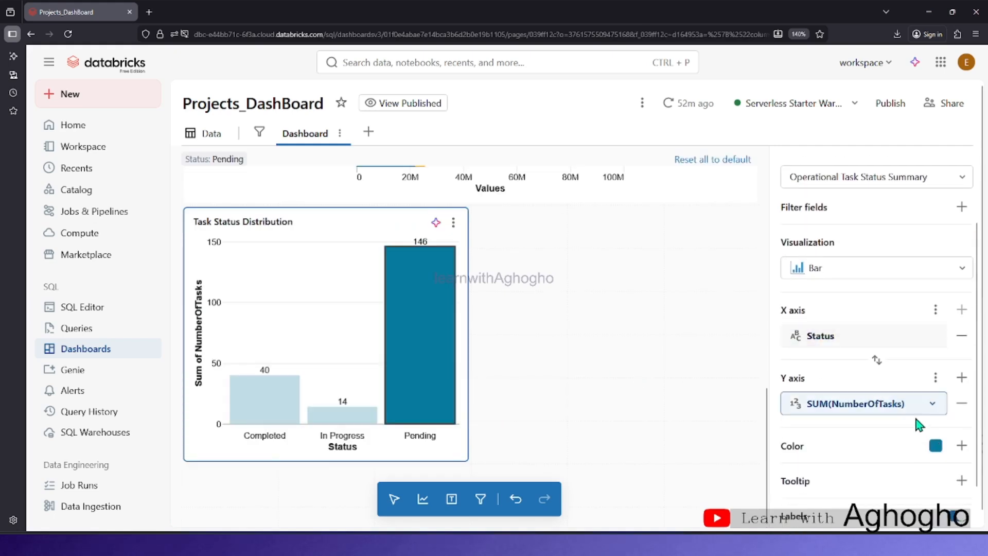
{"action": "left_click", "coordinate": [934, 448]}
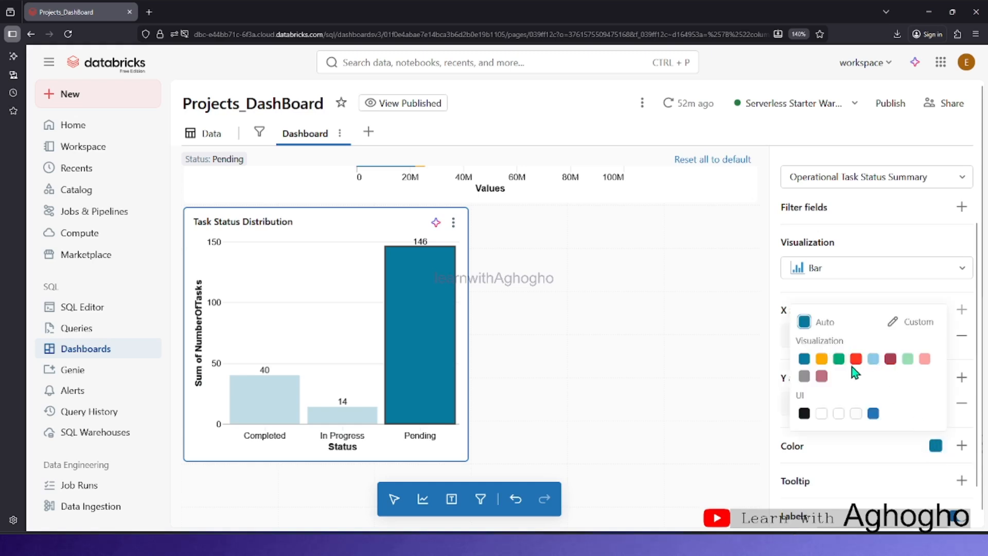
{"action": "left_click", "coordinate": [821, 360]}
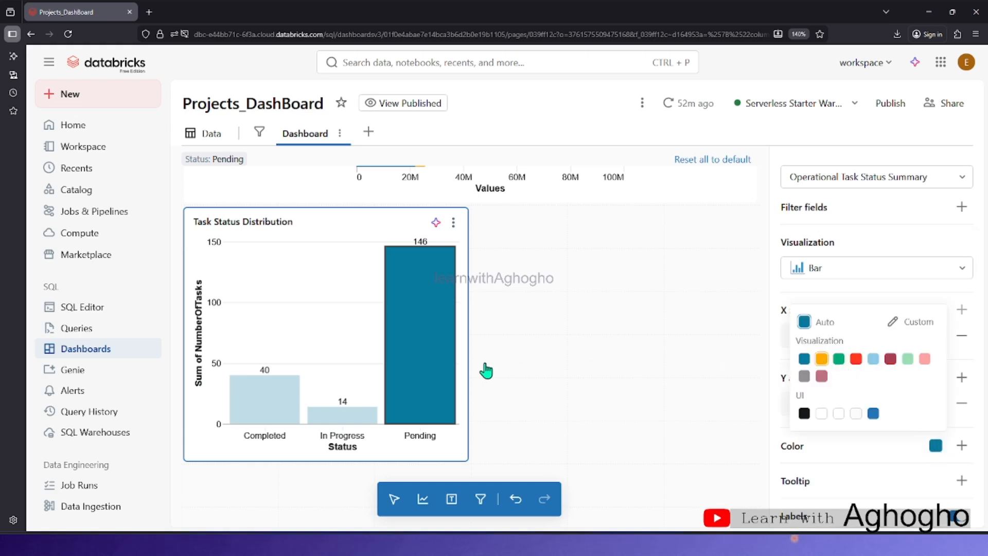
{"action": "left_click", "coordinate": [334, 414]}
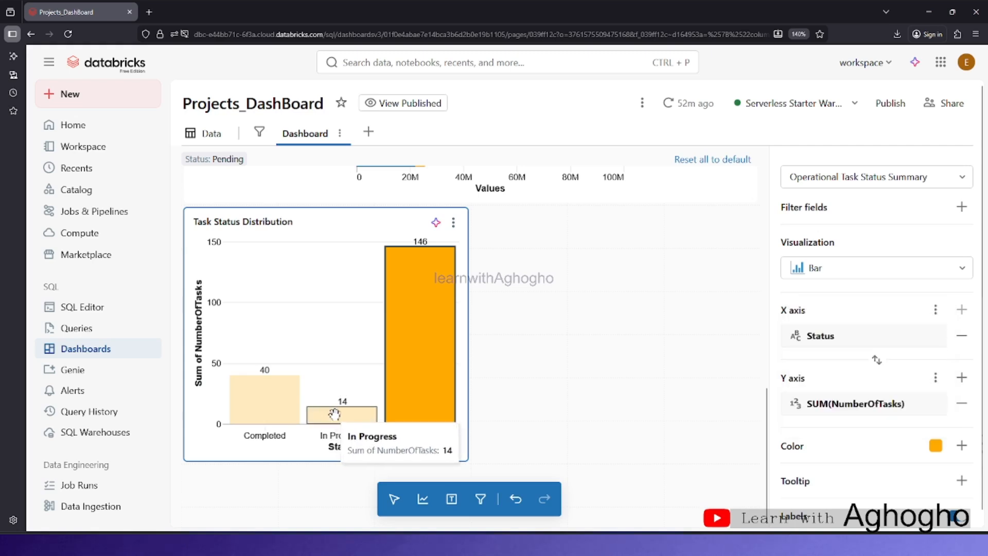
Color the Task Status Distribution bars by the Status field and deselect the widget.
{"action": "scroll", "coordinate": [921, 417], "scroll_direction": "down", "scroll_amount": 2}
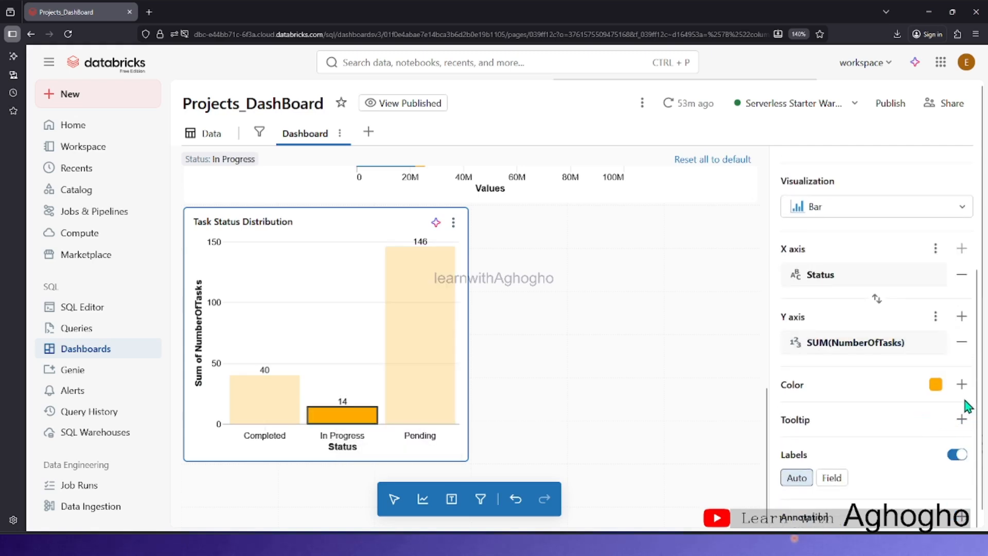
{"action": "left_click", "coordinate": [961, 386]}
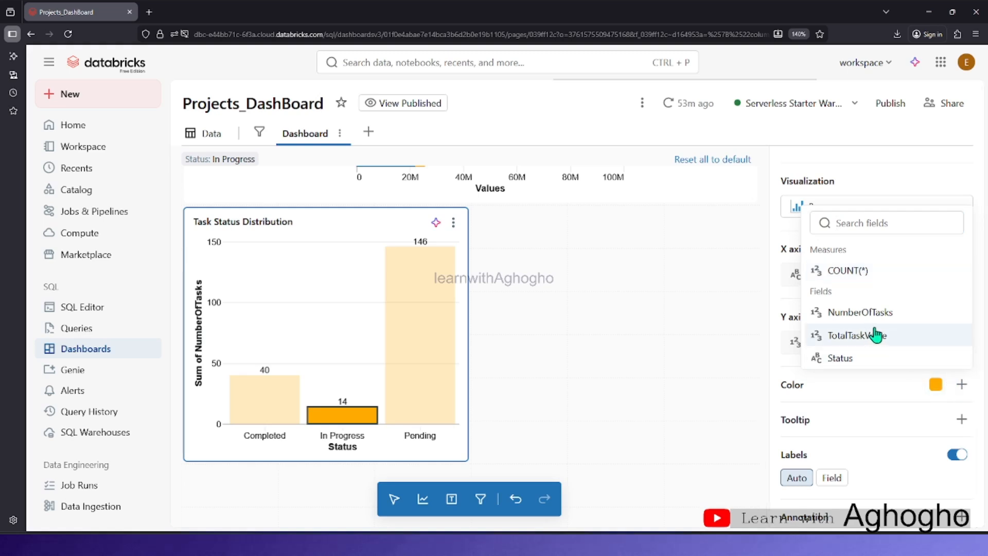
{"action": "left_click", "coordinate": [858, 359]}
{"action": "left_click", "coordinate": [619, 370]}
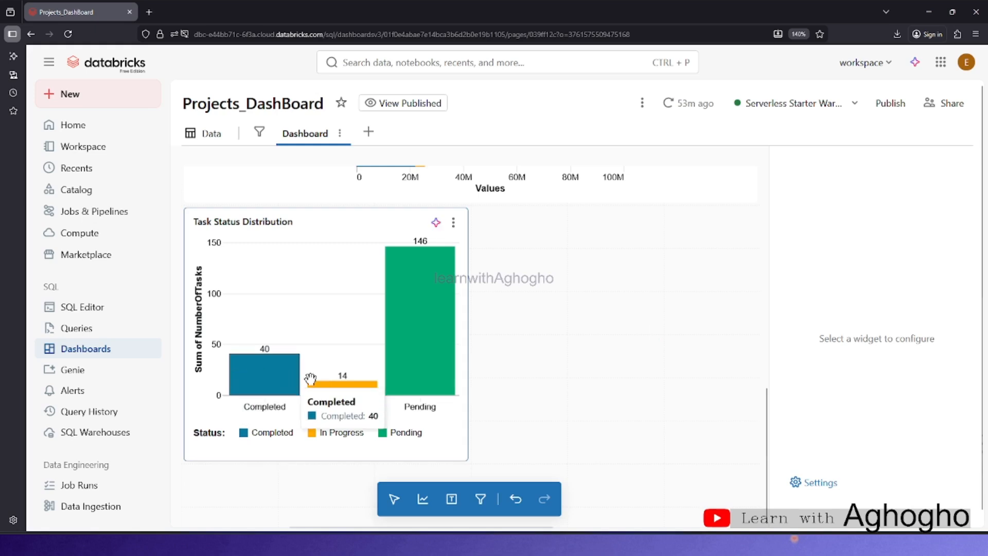
Select the In Progress bar in the Task Status Distribution chart and set the In Progress color to green.
{"action": "scroll", "coordinate": [601, 334], "scroll_direction": "down", "scroll_amount": 2}
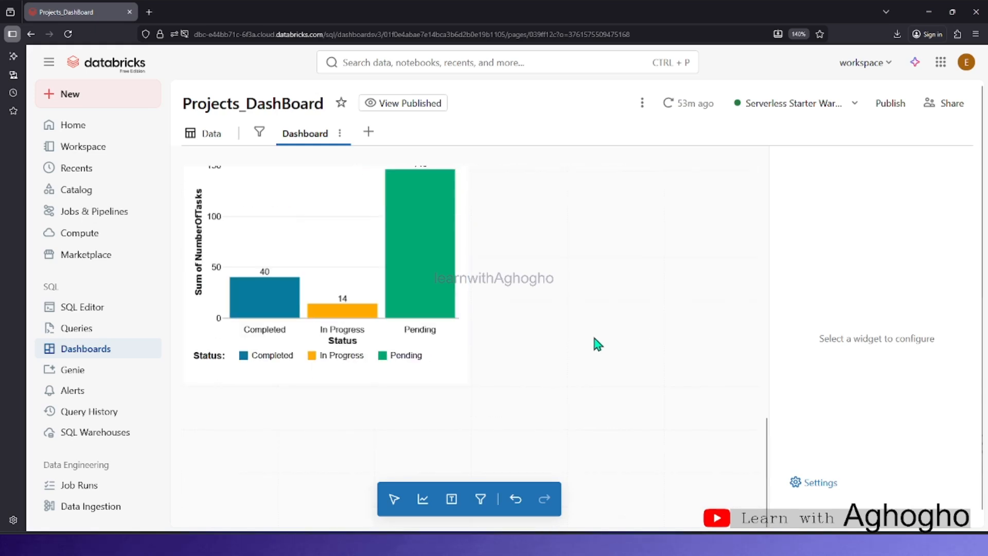
{"action": "scroll", "coordinate": [697, 346], "scroll_direction": "up", "scroll_amount": 5}
{"action": "scroll", "coordinate": [611, 342], "scroll_direction": "down", "scroll_amount": 3}
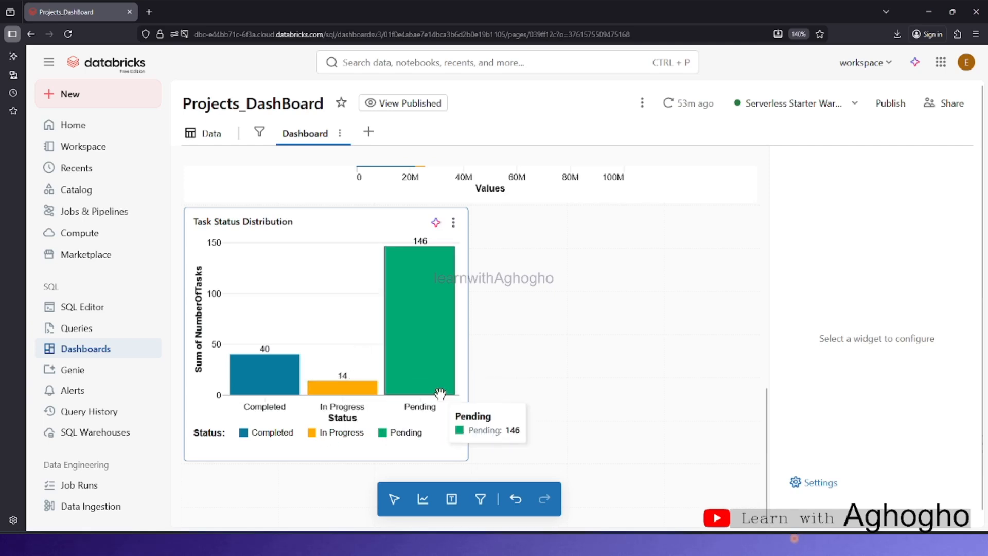
{"action": "left_click", "coordinate": [376, 379]}
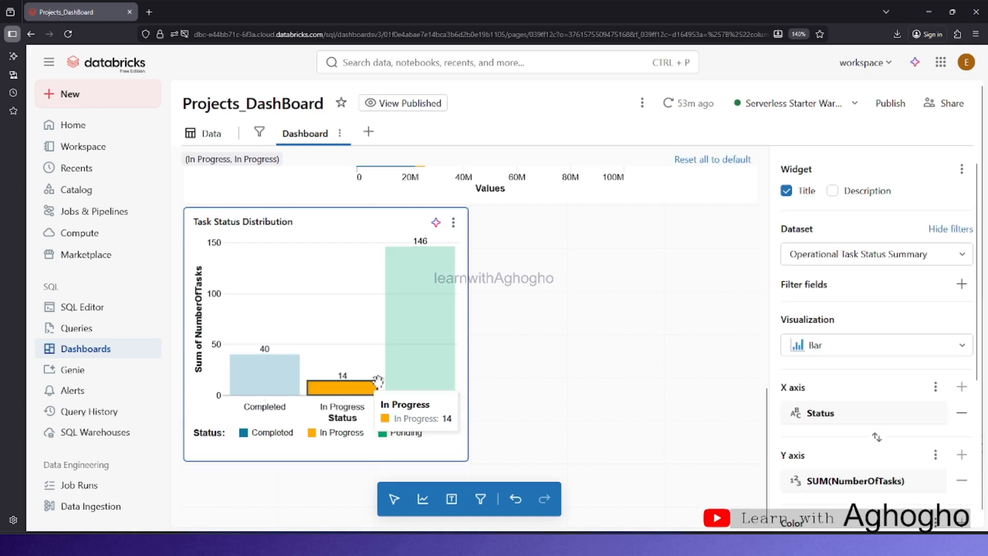
{"action": "scroll", "coordinate": [796, 337], "scroll_direction": "down", "scroll_amount": 1}
{"action": "scroll", "coordinate": [796, 339], "scroll_direction": "down", "scroll_amount": 3}
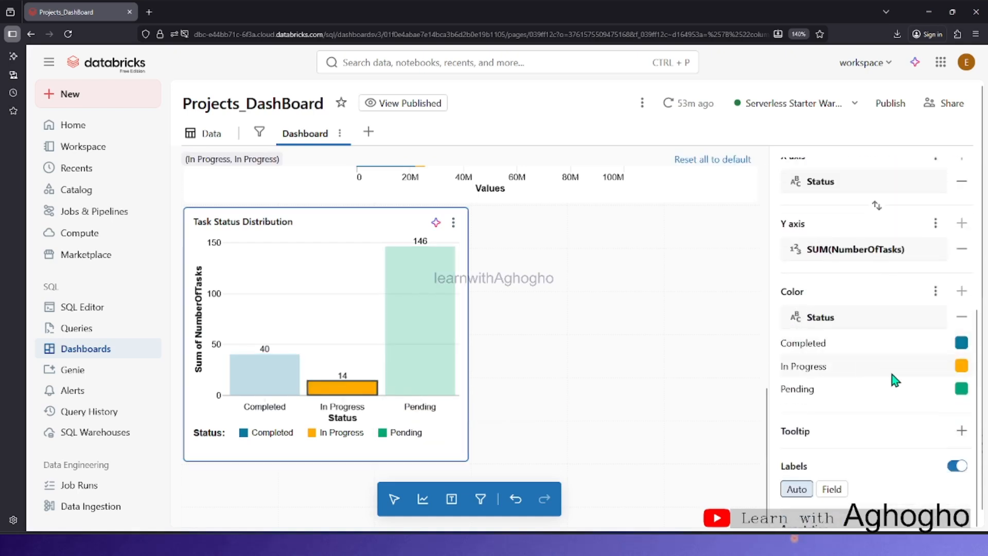
{"action": "left_click", "coordinate": [961, 366]}
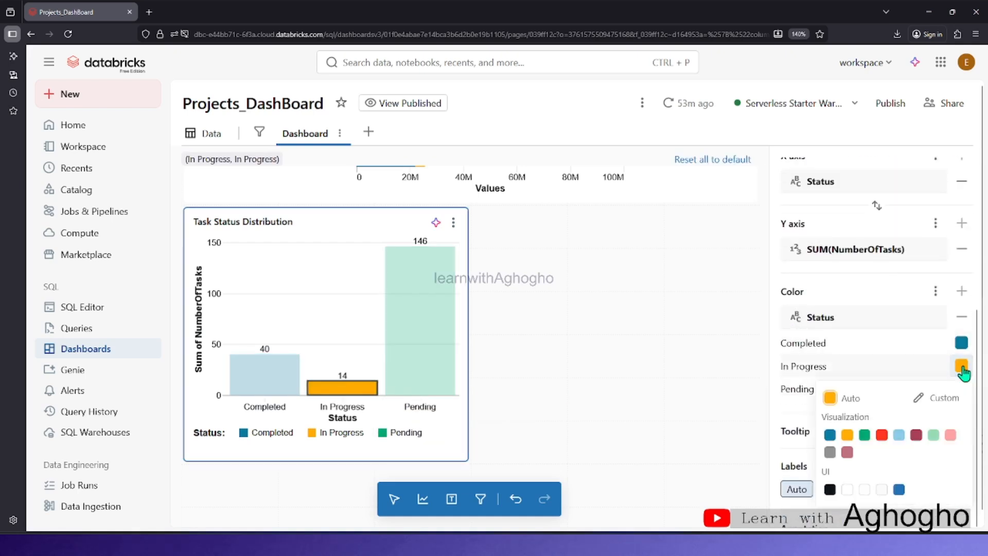
{"action": "left_click", "coordinate": [864, 436]}
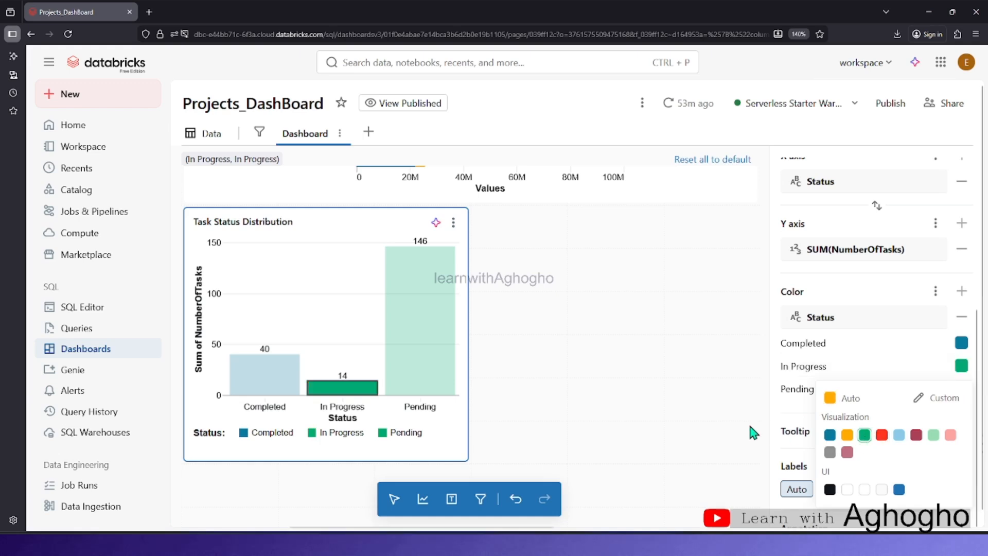
Select the Pending bar in the Task Status Distribution chart and set the Pending color to orange.
{"action": "left_click", "coordinate": [427, 375]}
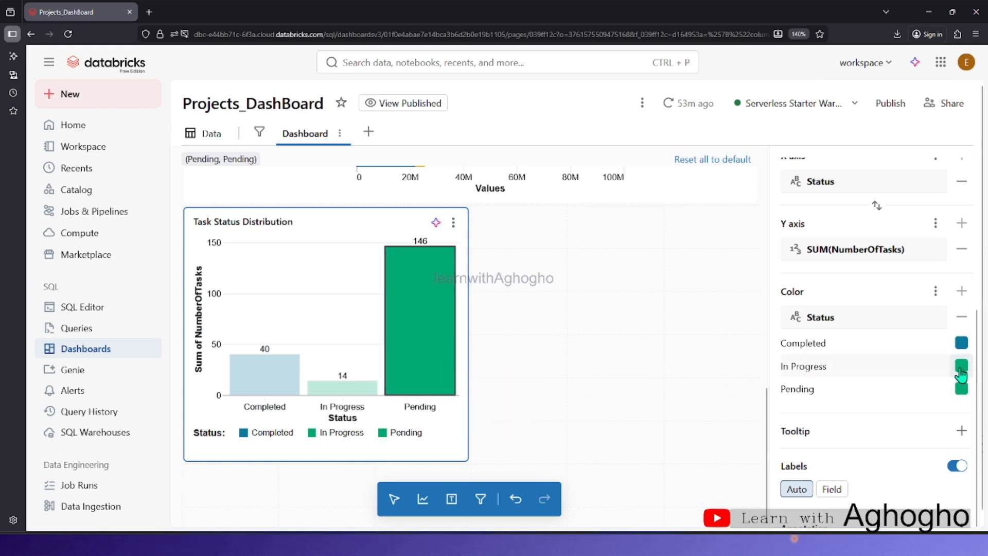
{"action": "left_click", "coordinate": [960, 389]}
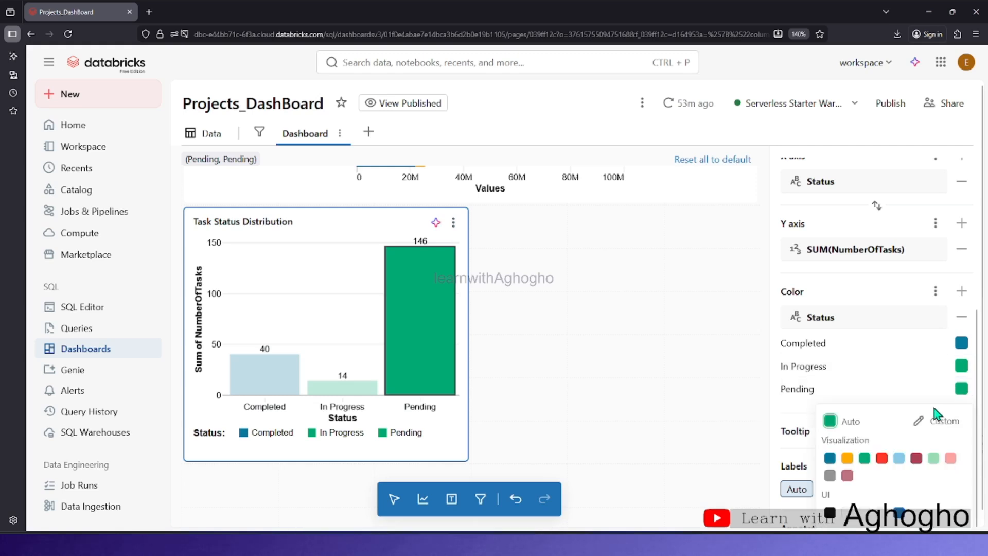
{"action": "left_click", "coordinate": [848, 458]}
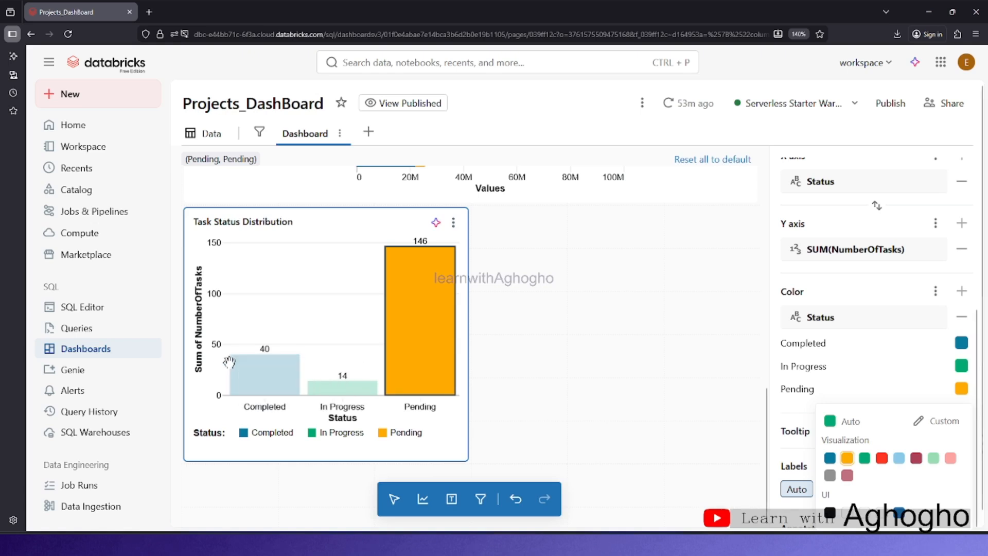
Select the Completed bar in the Task Status Distribution chart and set the Completed color to green.
{"action": "mouse_move", "coordinate": [266, 374]}
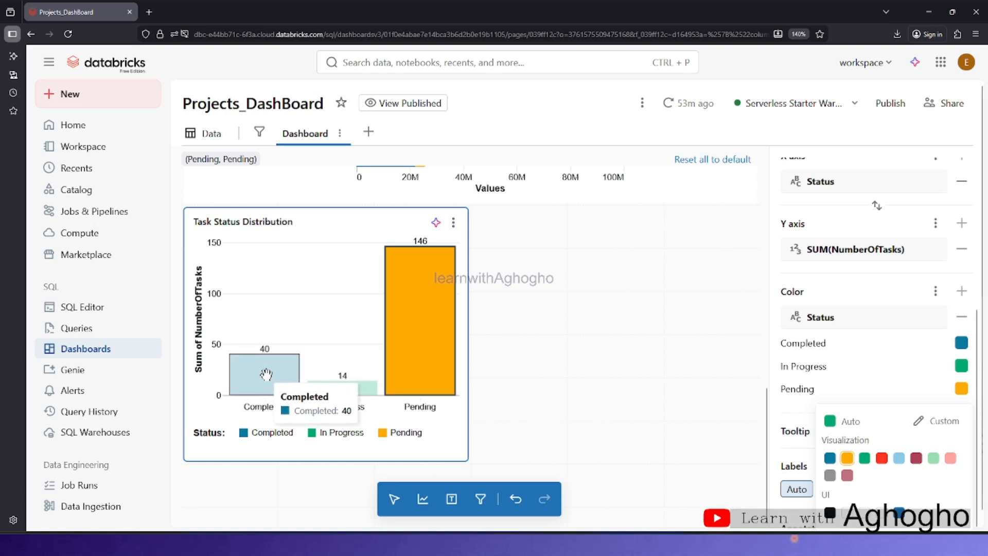
{"action": "left_click", "coordinate": [266, 374]}
{"action": "left_click", "coordinate": [281, 374]}
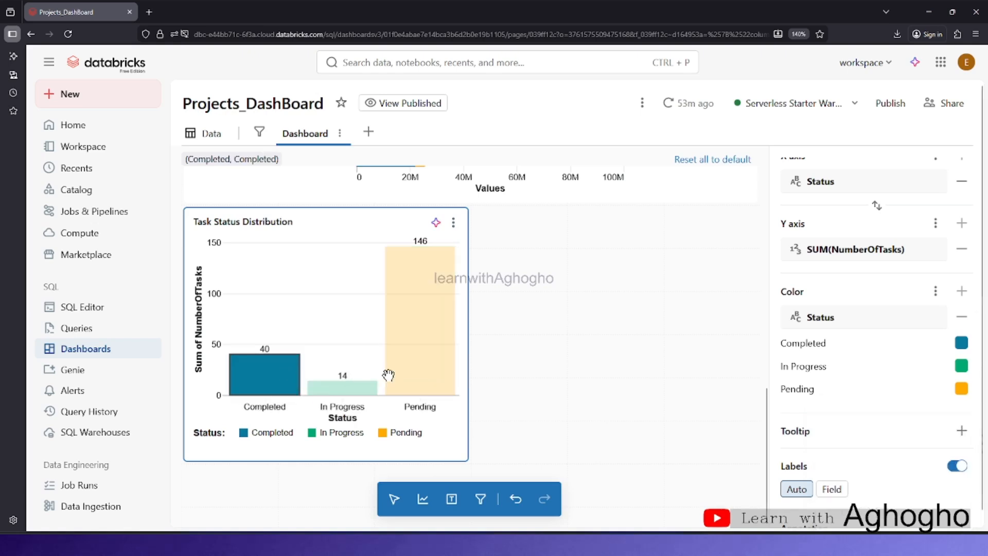
{"action": "left_click", "coordinate": [961, 343]}
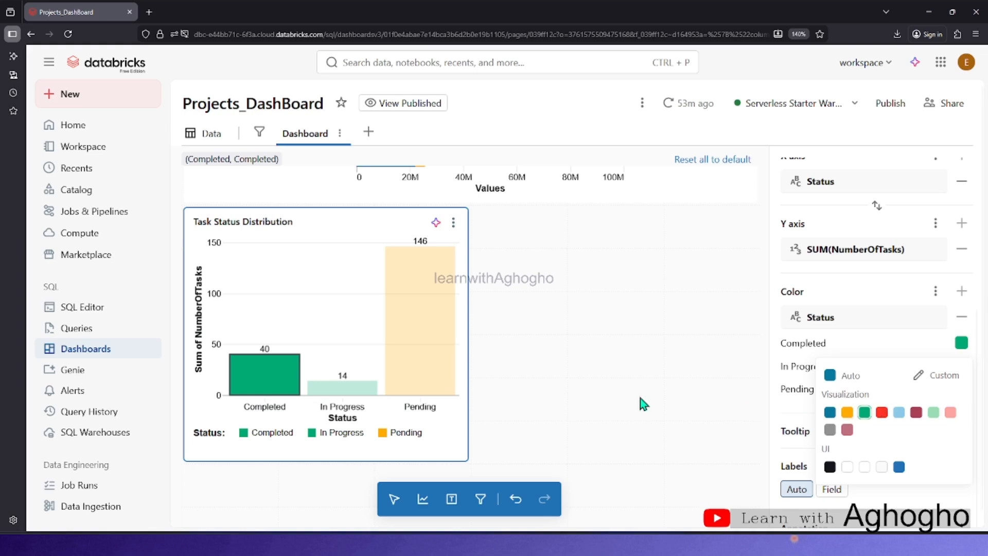
Select the In Progress bar and set the In Progress status color to orange.
{"action": "left_click", "coordinate": [347, 380]}
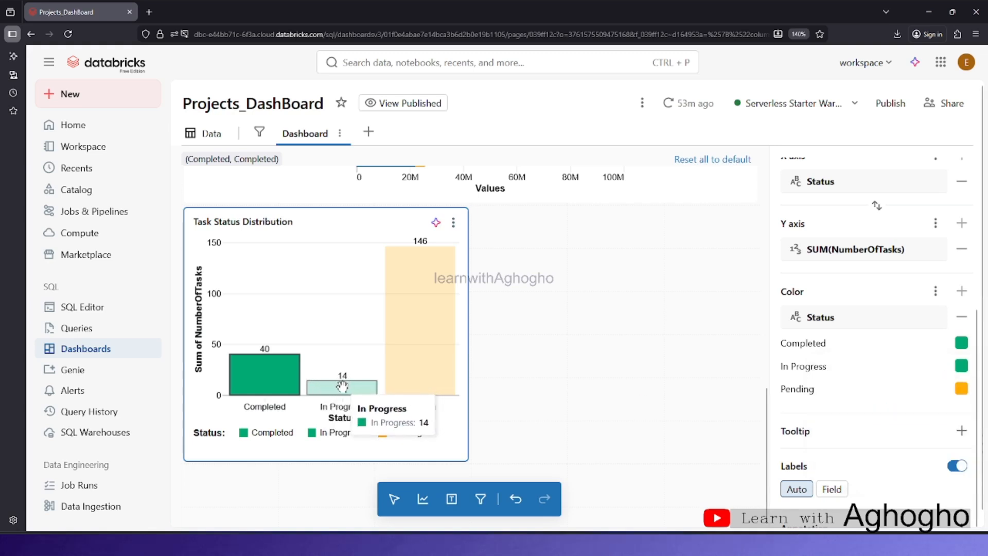
{"action": "left_click", "coordinate": [960, 389]}
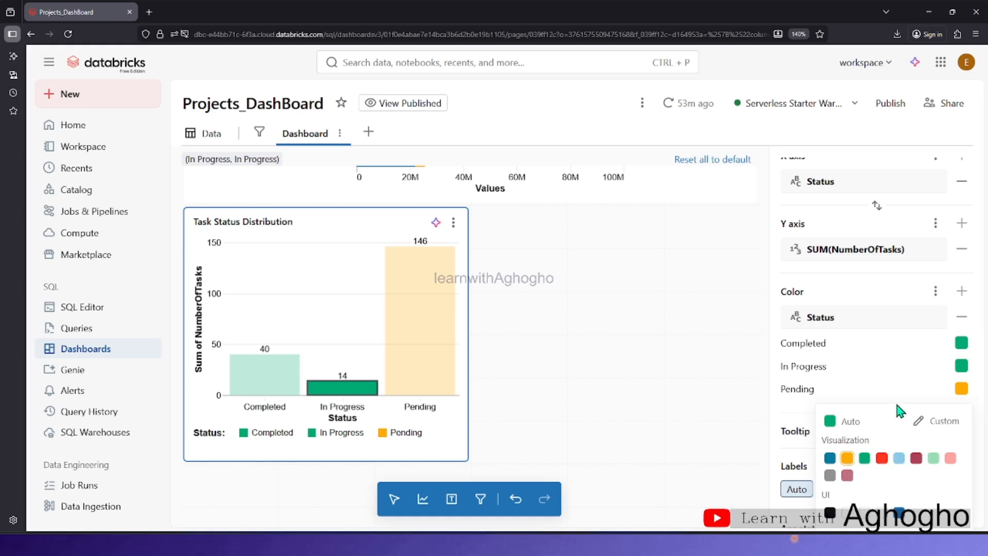
{"action": "left_click", "coordinate": [345, 391]}
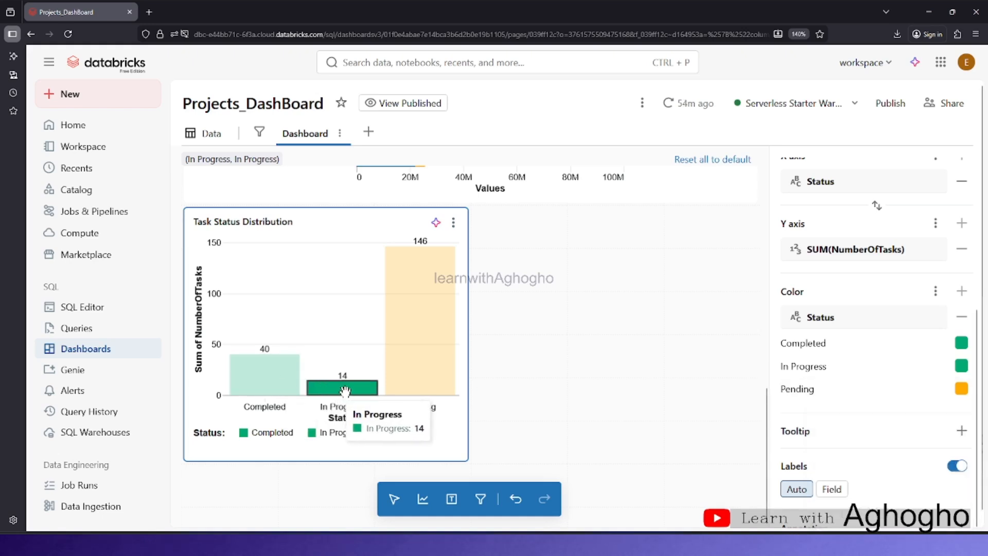
{"action": "left_click", "coordinate": [345, 391]}
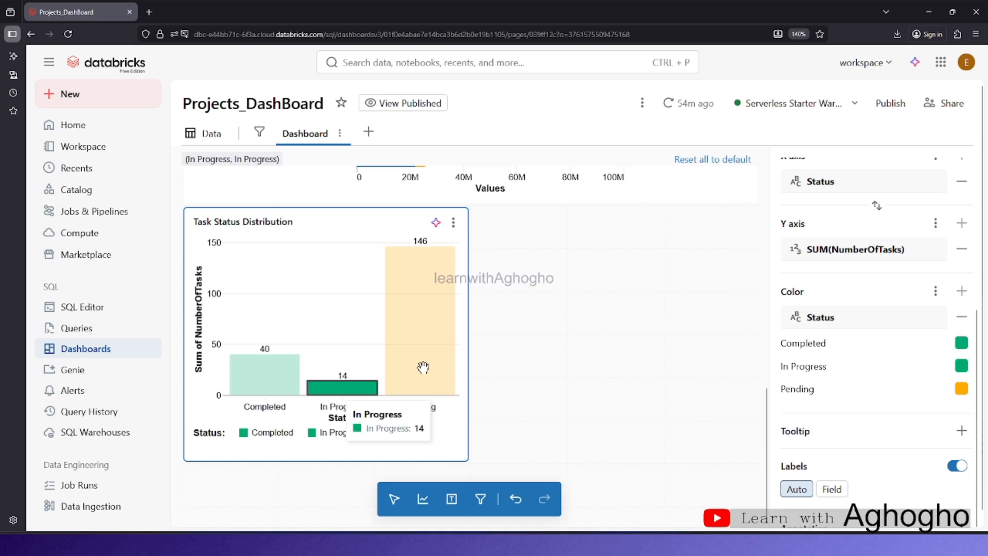
{"action": "left_click", "coordinate": [371, 390]}
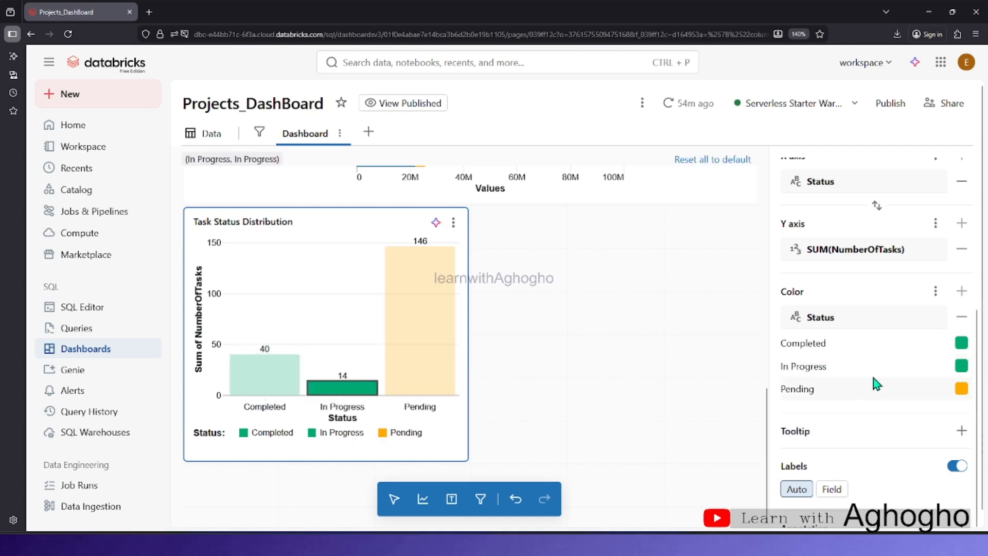
{"action": "left_click", "coordinate": [960, 364]}
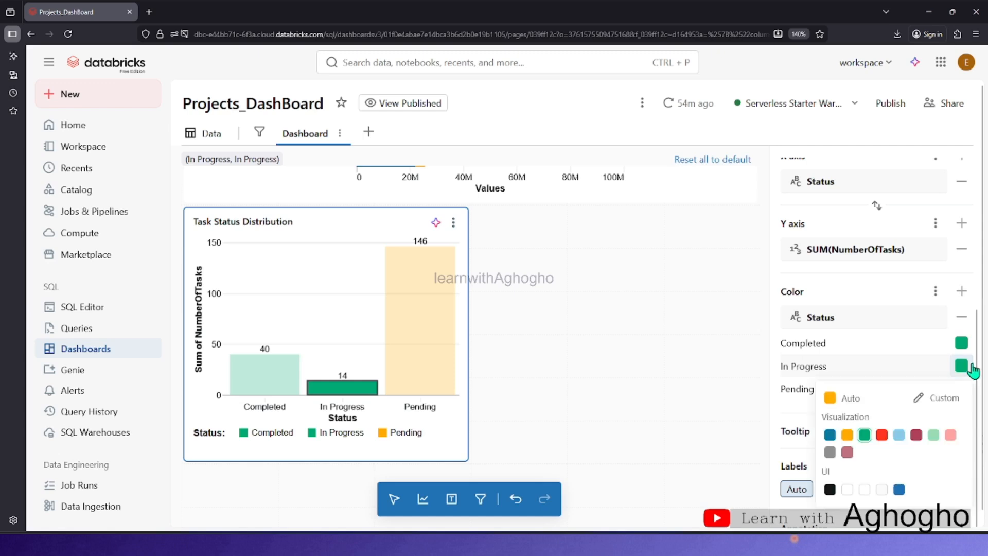
{"action": "left_click", "coordinate": [846, 436]}
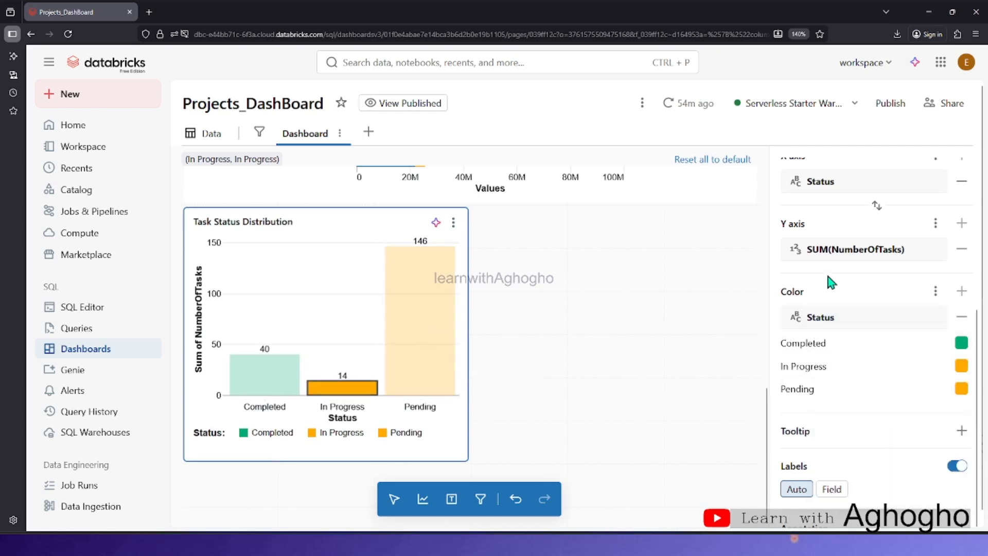
Set the Pending status color to red in the Task Status Distribution chart and deselect the widget.
{"action": "left_click", "coordinate": [960, 388]}
{"action": "left_click", "coordinate": [881, 458]}
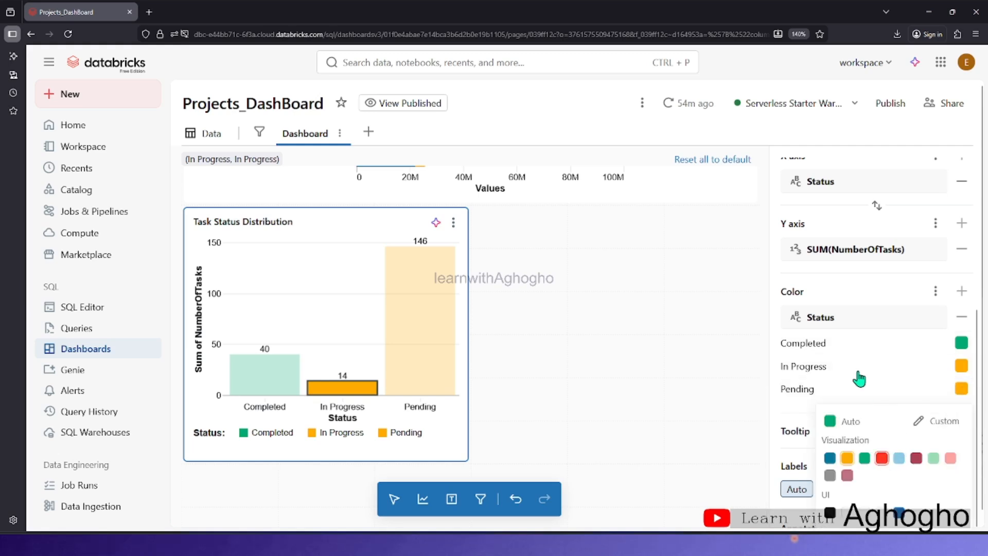
{"action": "left_click", "coordinate": [521, 304]}
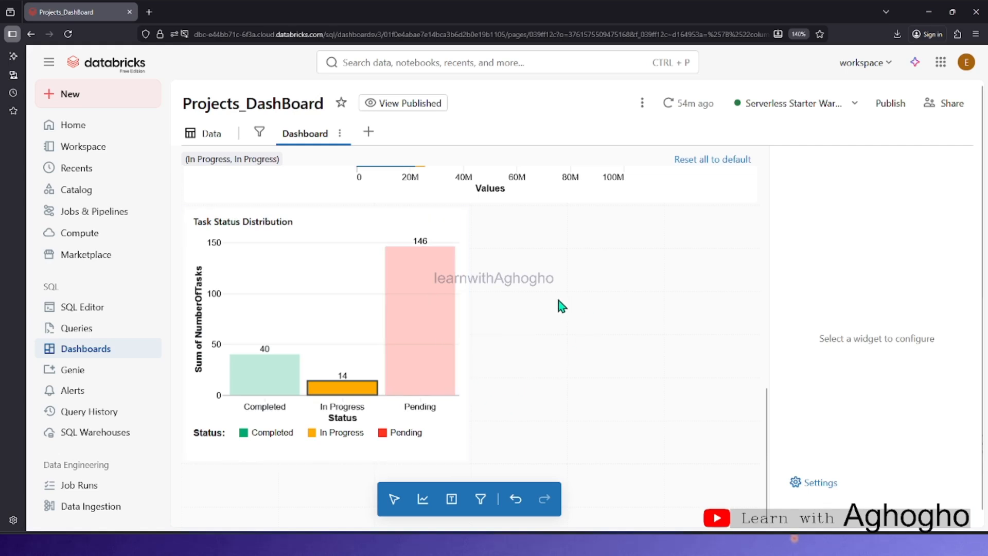
Enable the description on the Task Status Distribution widget and deselect the widget.
{"action": "scroll", "coordinate": [387, 280], "scroll_direction": "up", "scroll_amount": 3}
{"action": "left_click", "coordinate": [322, 300]}
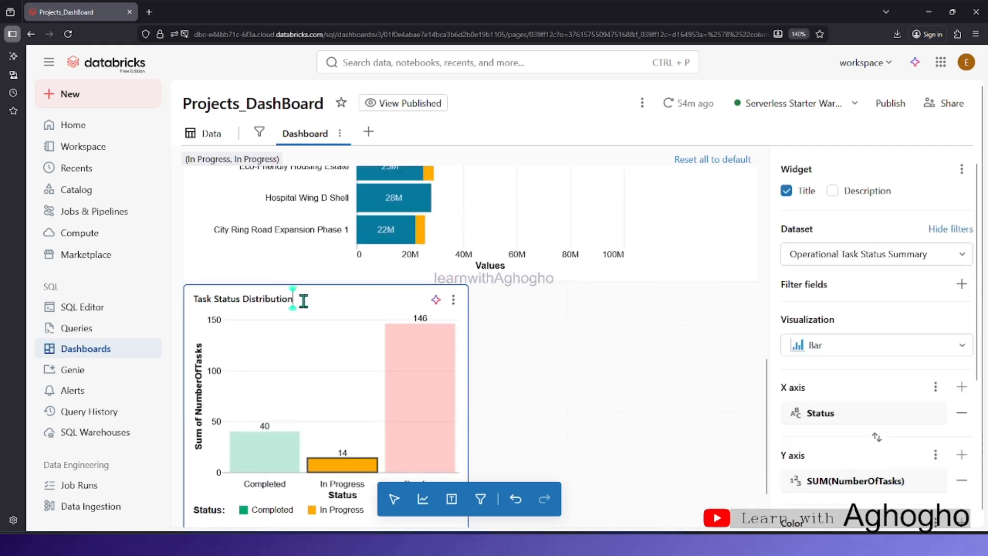
{"action": "left_click", "coordinate": [832, 191]}
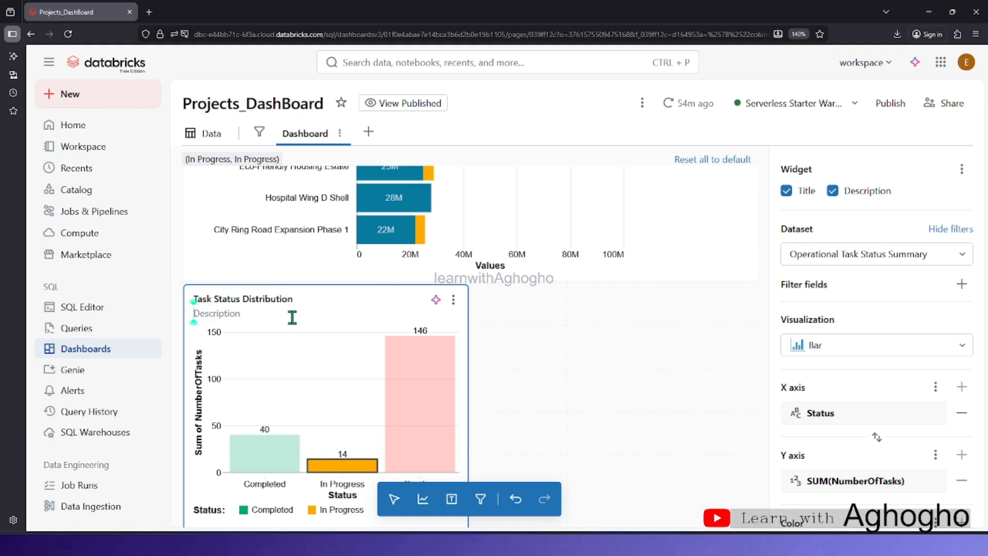
{"action": "left_click", "coordinate": [641, 370]}
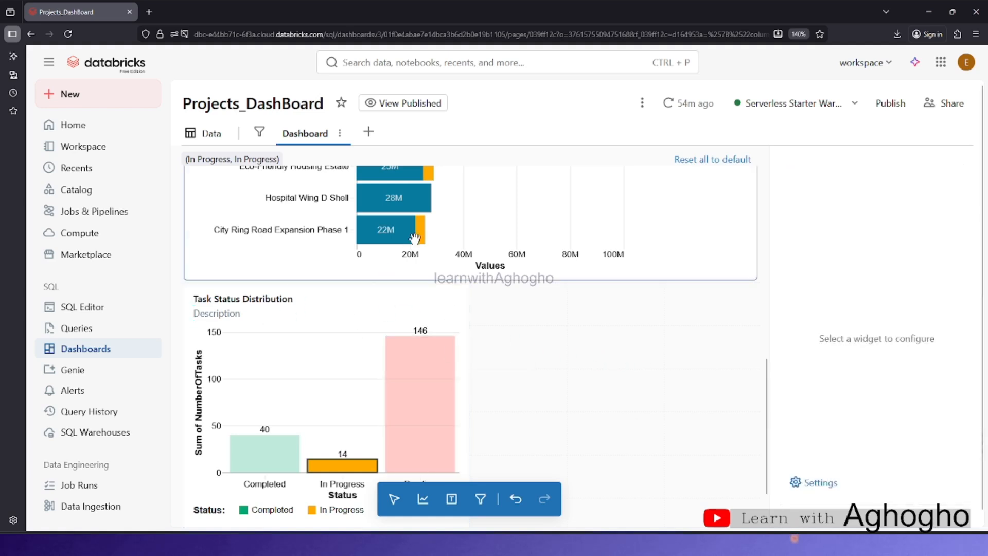
Look over all the dashboard charts and zoom the page out four levels to see more of the layout.
{"action": "scroll", "coordinate": [417, 243], "scroll_direction": "down", "scroll_amount": 1}
{"action": "scroll", "coordinate": [418, 243], "scroll_direction": "up", "scroll_amount": 3}
{"action": "scroll", "coordinate": [417, 243], "scroll_direction": "up", "scroll_amount": 5}
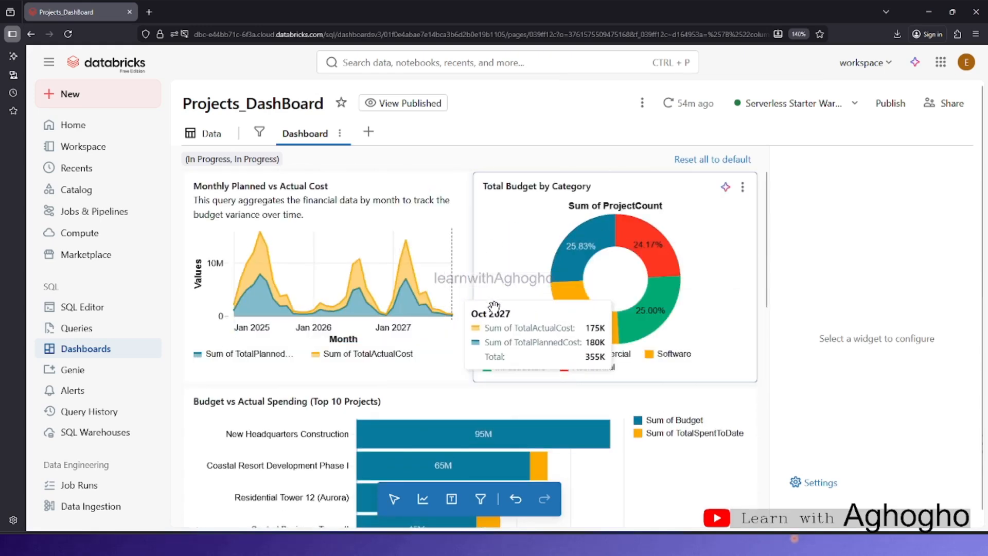
{"action": "scroll", "coordinate": [566, 309], "scroll_direction": "down", "scroll_amount": 5}
{"action": "scroll", "coordinate": [592, 329], "scroll_direction": "down", "scroll_amount": 5}
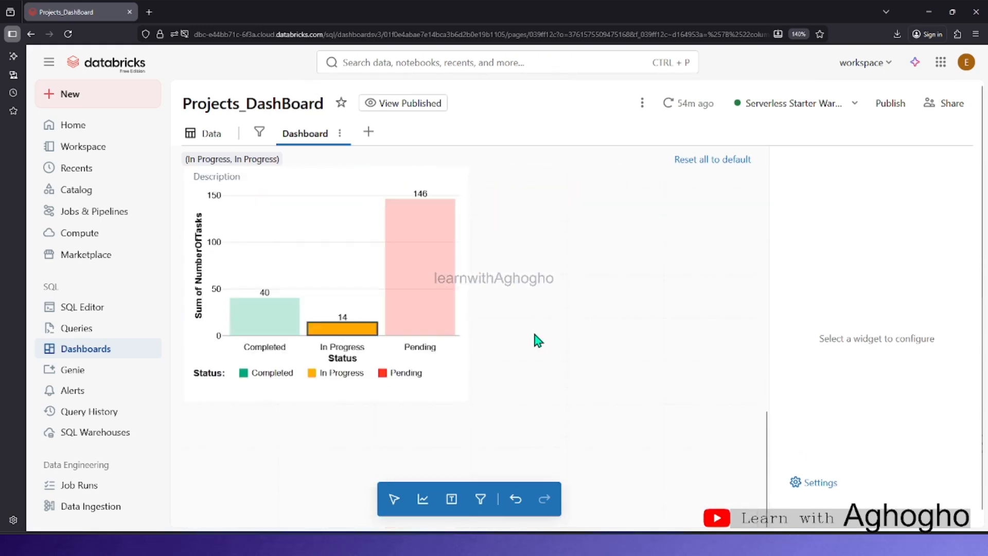
{"action": "scroll", "coordinate": [308, 364], "scroll_direction": "up", "scroll_amount": 5}
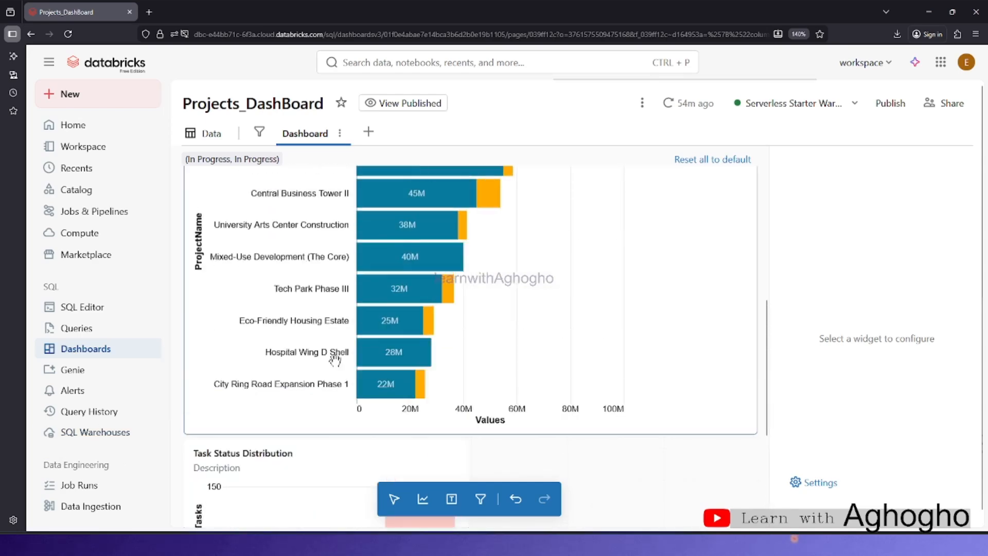
{"action": "left_click", "coordinate": [500, 340]}
{"action": "key", "text": "ctrl+minus"}
{"action": "key", "text": "ctrl+minus"}
{"action": "key", "text": "ctrl+minus"}
{"action": "key", "text": "ctrl+minus"}
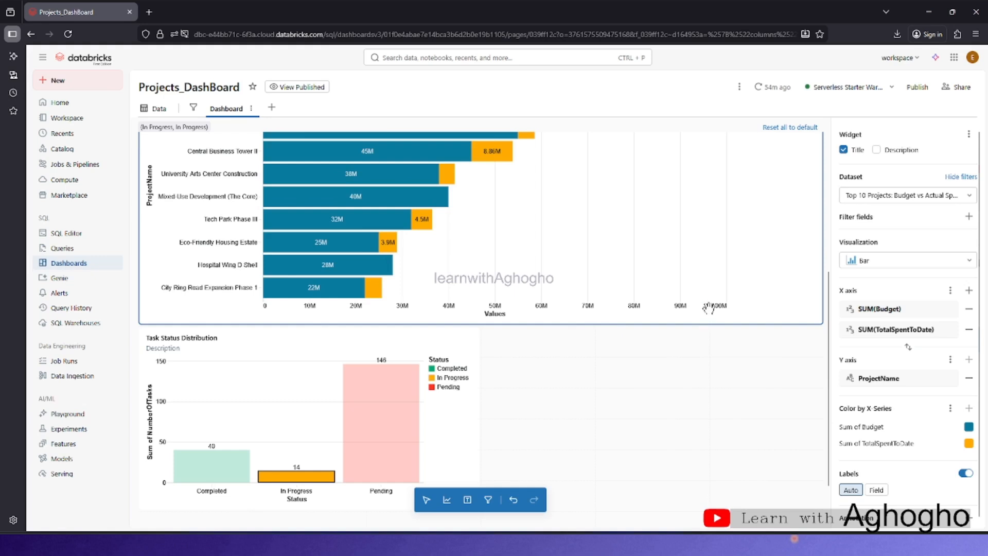
Shrink the Budget vs Actual Spending chart to half the dashboard width and place the Task Status Distribution chart beside it, aligned at the top.
{"action": "left_click_drag", "start_coordinate": [819, 323], "coordinate": [439, 253]}
{"action": "left_click_drag", "start_coordinate": [397, 291], "coordinate": [759, 240]}
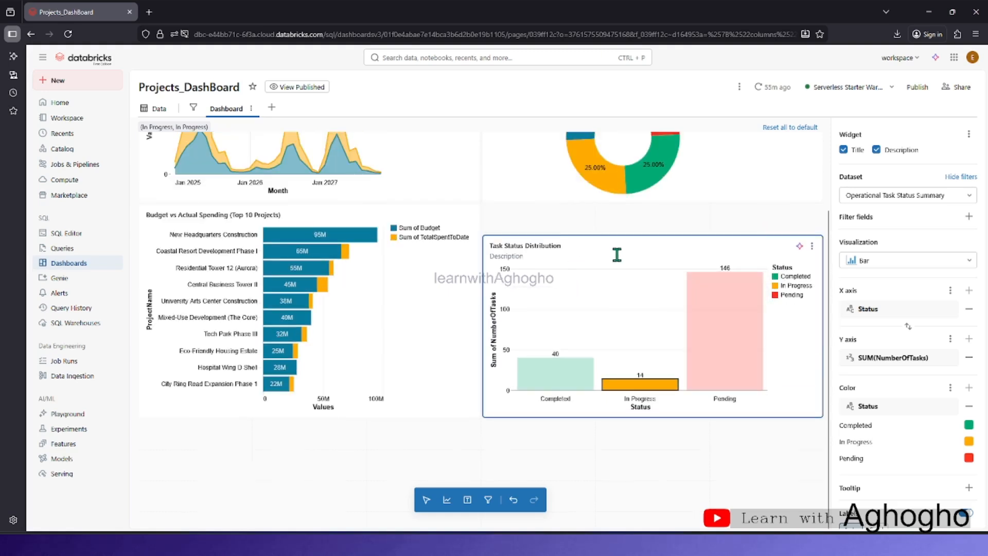
{"action": "left_click", "coordinate": [679, 486]}
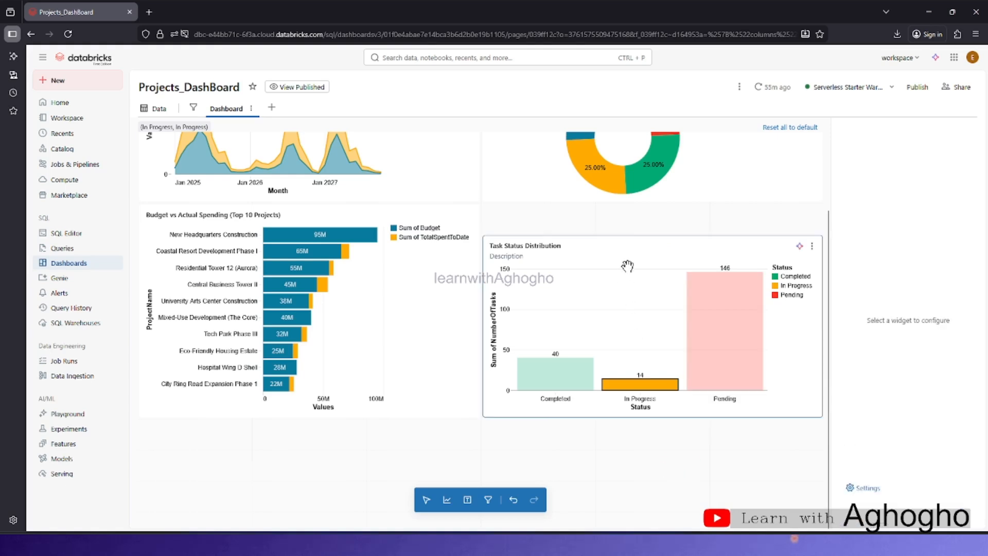
{"action": "left_click", "coordinate": [628, 251]}
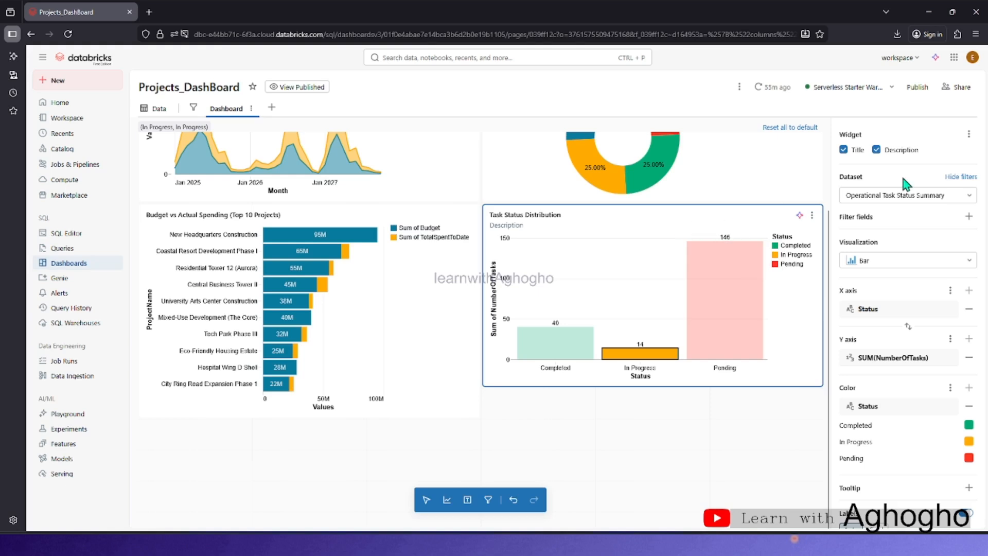
Disable the description on the Task Status Distribution widget and deselect the widget.
{"action": "left_click", "coordinate": [876, 150]}
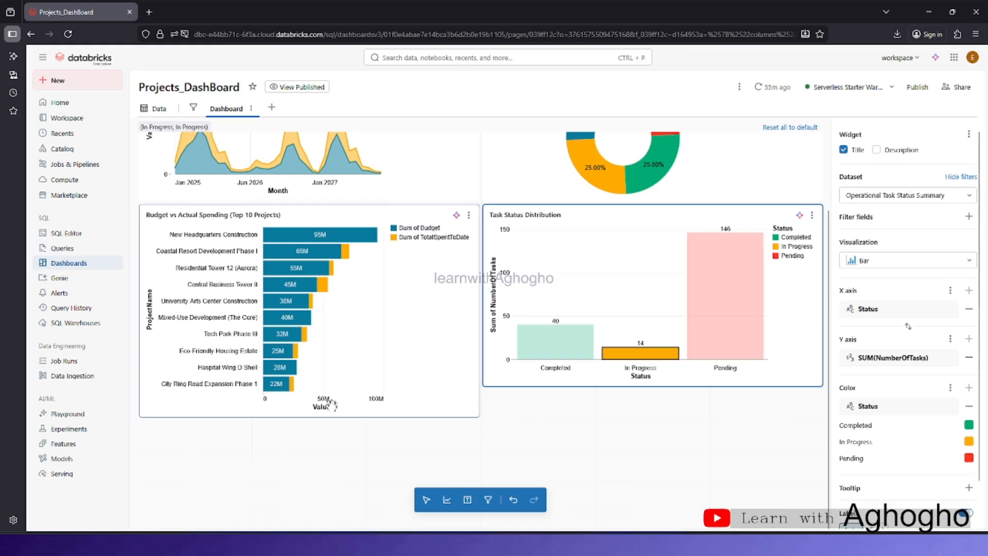
{"action": "left_click", "coordinate": [637, 474]}
{"action": "scroll", "coordinate": [637, 365], "scroll_direction": "up", "scroll_amount": 2}
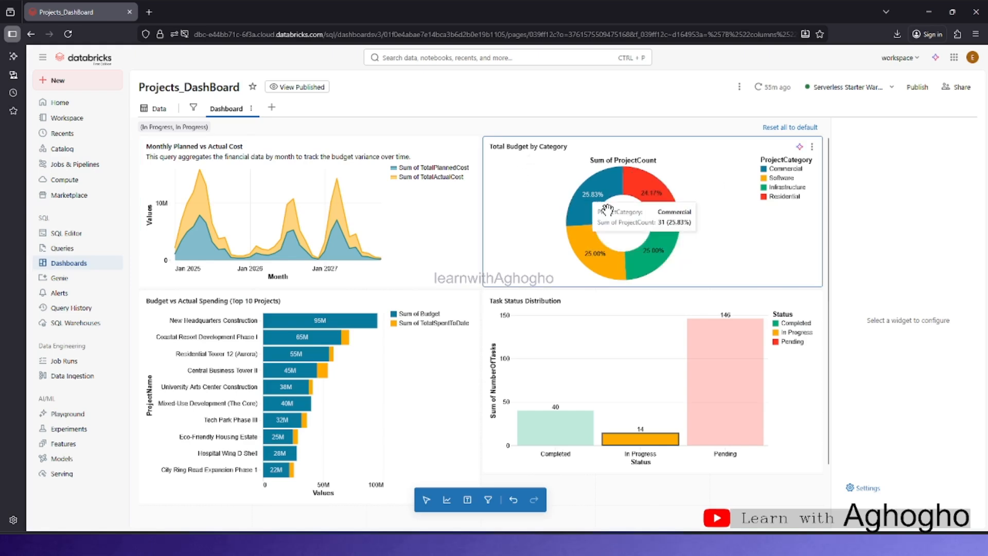
{"action": "scroll", "coordinate": [470, 329], "scroll_direction": "down", "scroll_amount": 1}
{"action": "scroll", "coordinate": [520, 399], "scroll_direction": "up", "scroll_amount": 1}
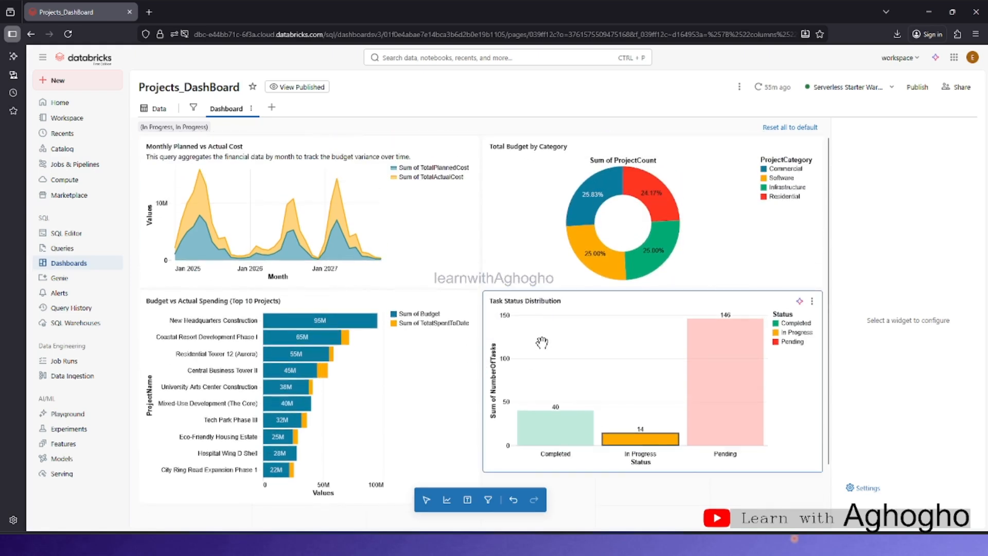
Extend the Task Status Distribution widget downward to match the height of the Budget vs Actual Spending chart, and deselect it.
{"action": "scroll", "coordinate": [540, 344], "scroll_direction": "down", "scroll_amount": 2}
{"action": "left_click", "coordinate": [805, 382]}
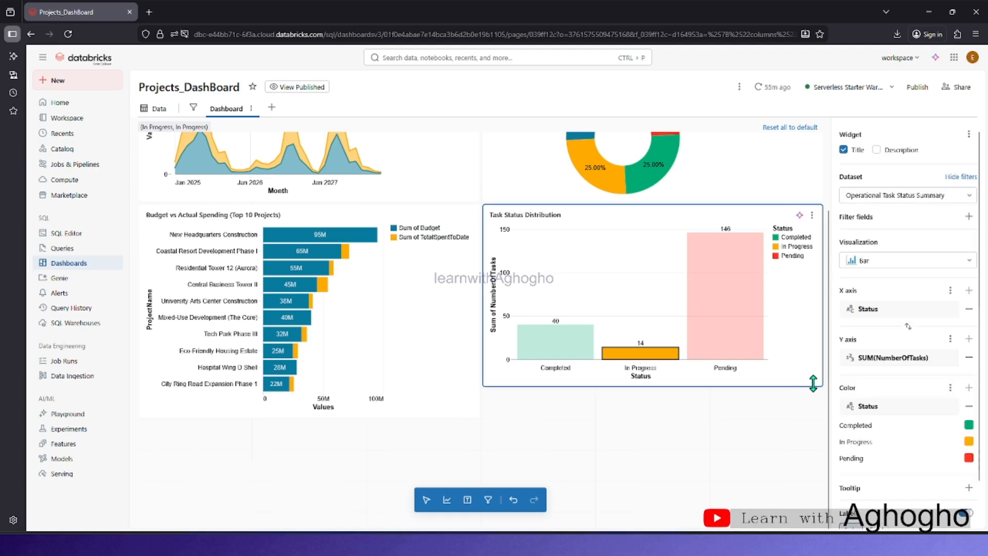
{"action": "left_click_drag", "start_coordinate": [819, 387], "coordinate": [815, 412]}
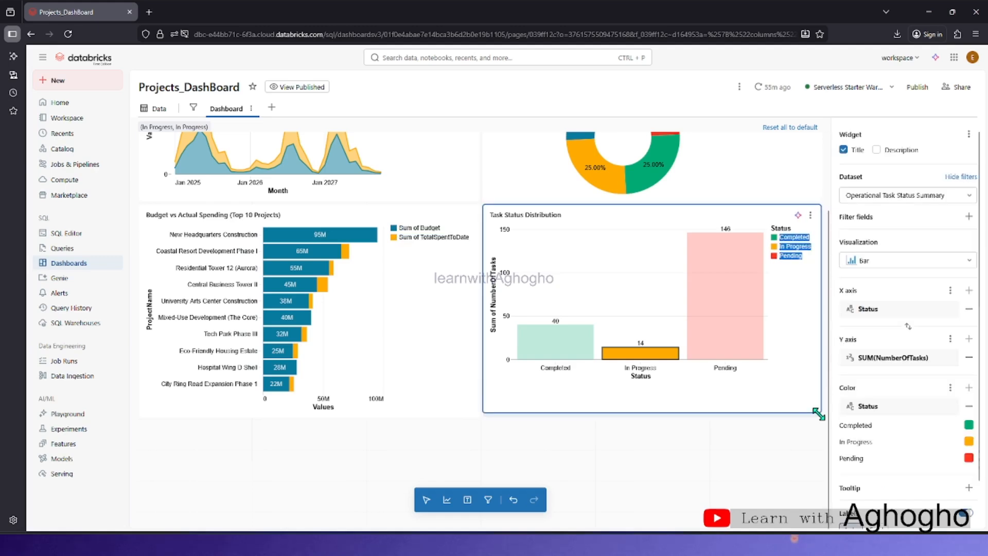
{"action": "left_click", "coordinate": [768, 460]}
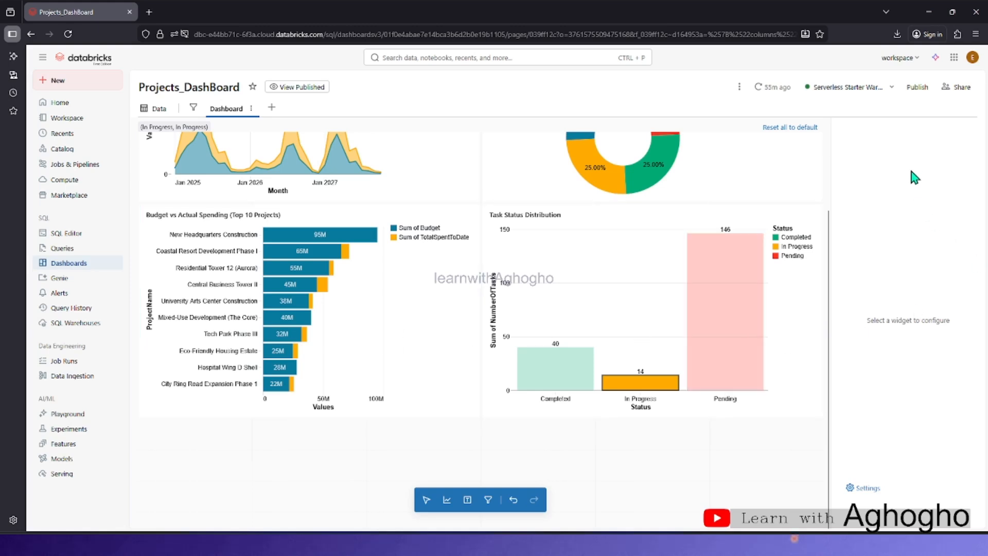
{"action": "scroll", "coordinate": [566, 169], "scroll_direction": "up", "scroll_amount": 3}
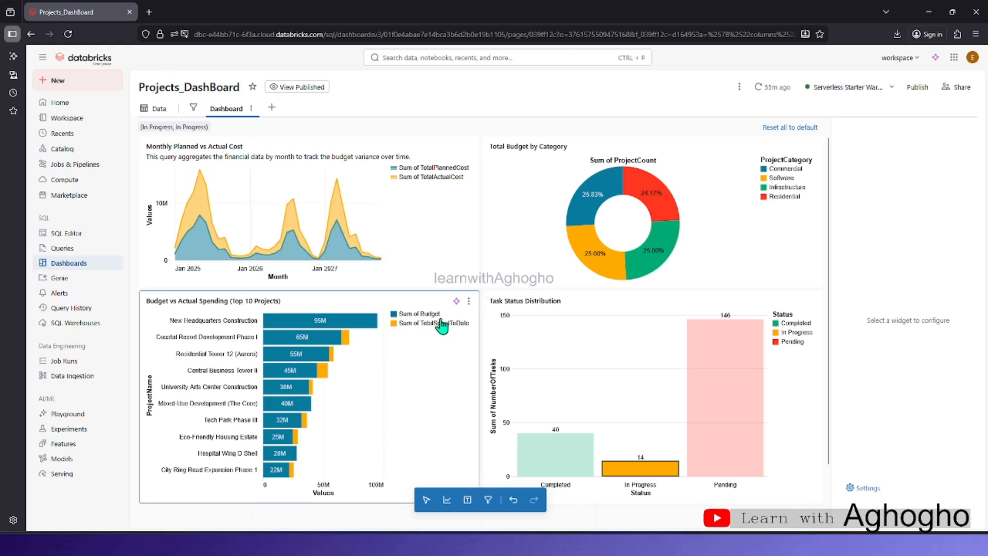
{"action": "mouse_move", "coordinate": [657, 220]}
{"action": "scroll", "coordinate": [606, 308], "scroll_direction": "down", "scroll_amount": 3}
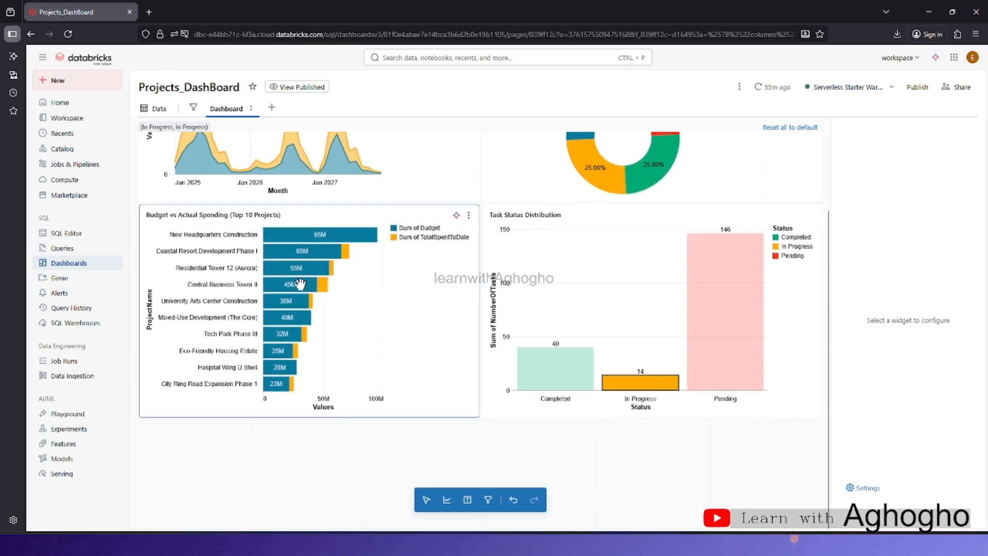
{"action": "scroll", "coordinate": [602, 337], "scroll_direction": "up", "scroll_amount": 3}
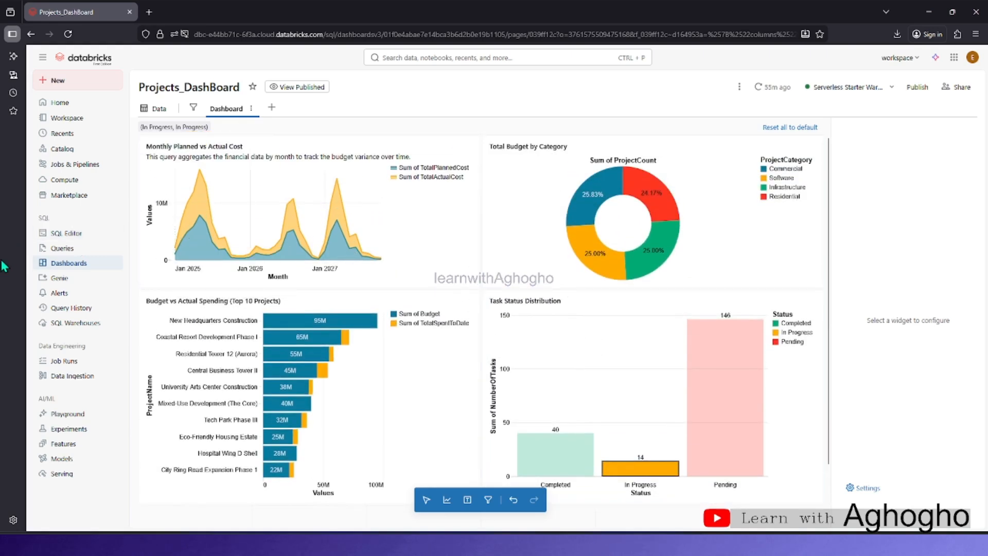